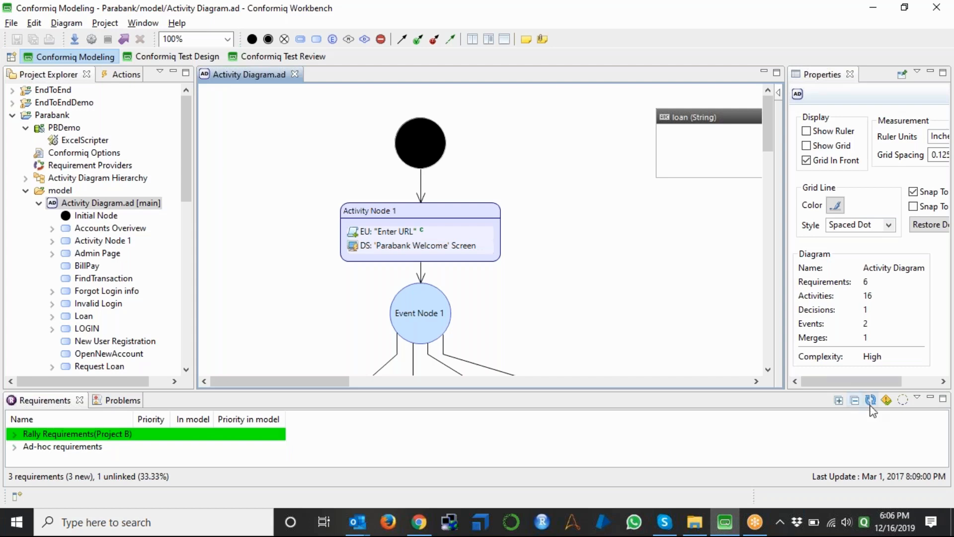
Step: Open Structure Diagram.sd from the Parabank model folder and enlarge the diagram editing area
left_click(928, 401)
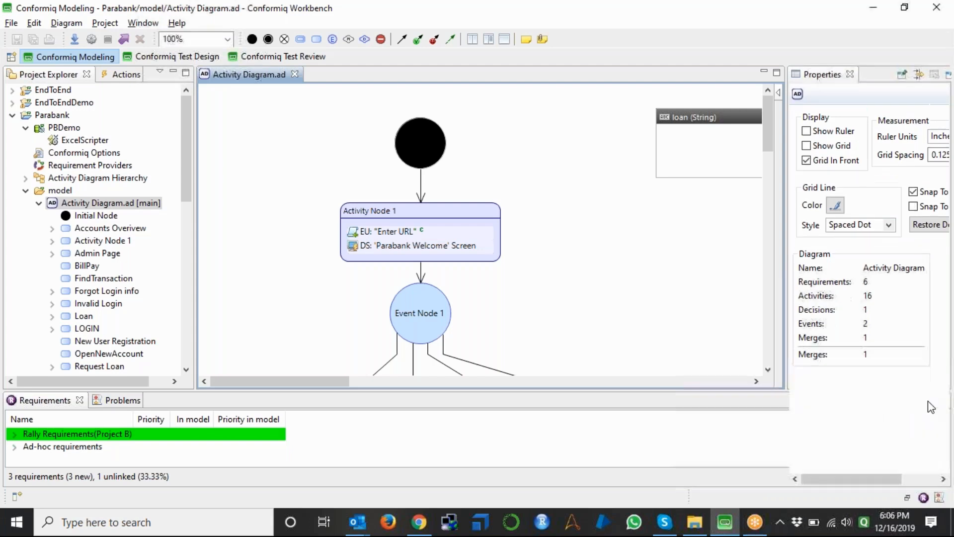
left_click(40, 202)
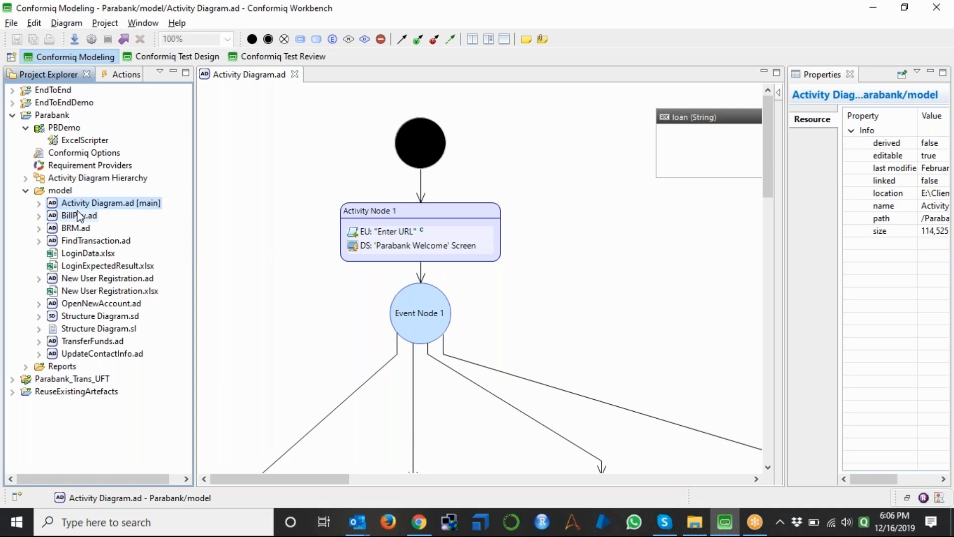
left_click(108, 317)
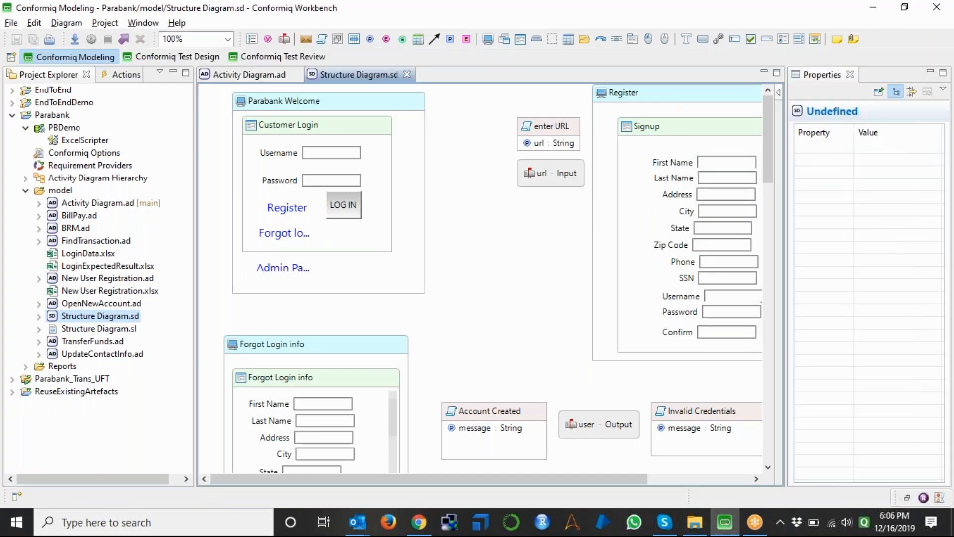
mouse_move(784, 213)
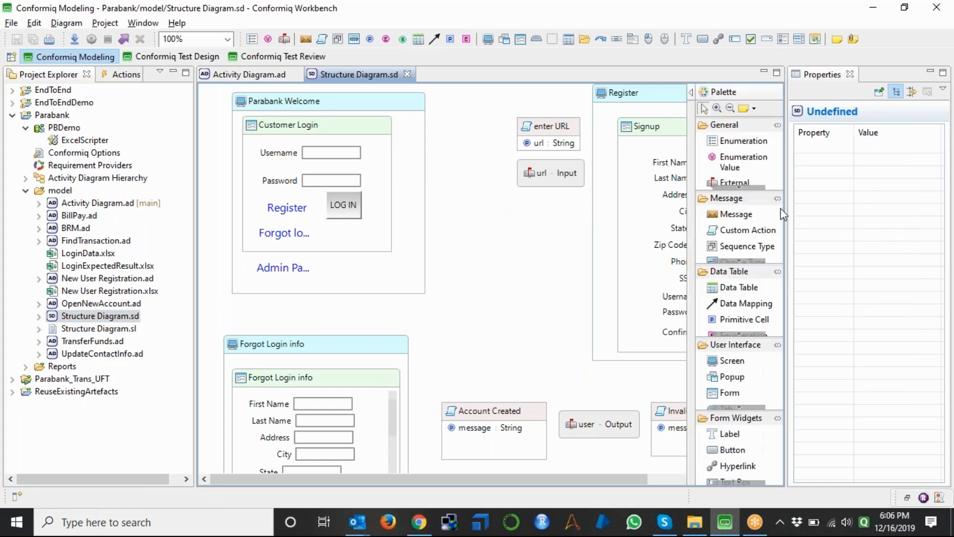
left_click_drag(786, 210, 857, 204)
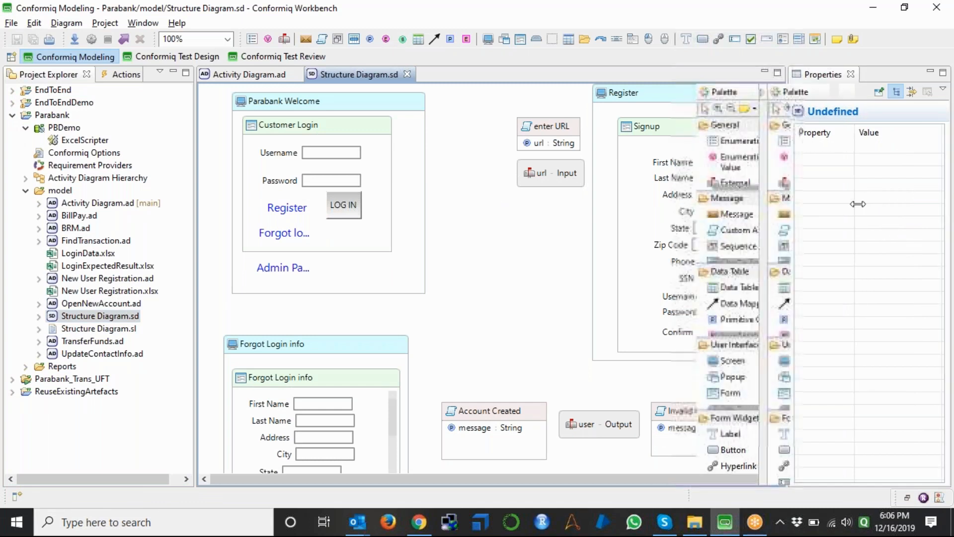
Step: Copy the Parabank Welcome and Register screens together with the enter URL action and the url input interface
left_click(762, 95)
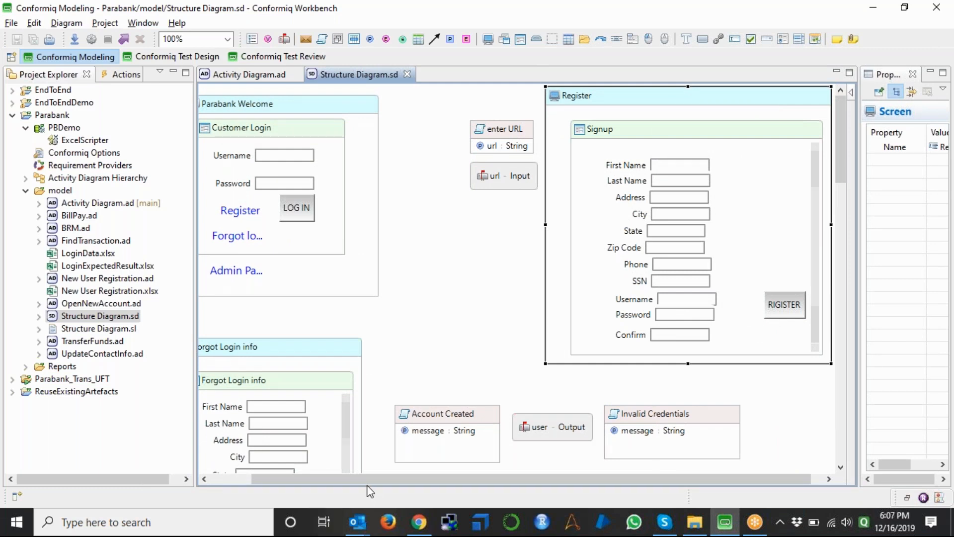
left_click_drag(362, 483, 350, 482)
left_click(337, 107)
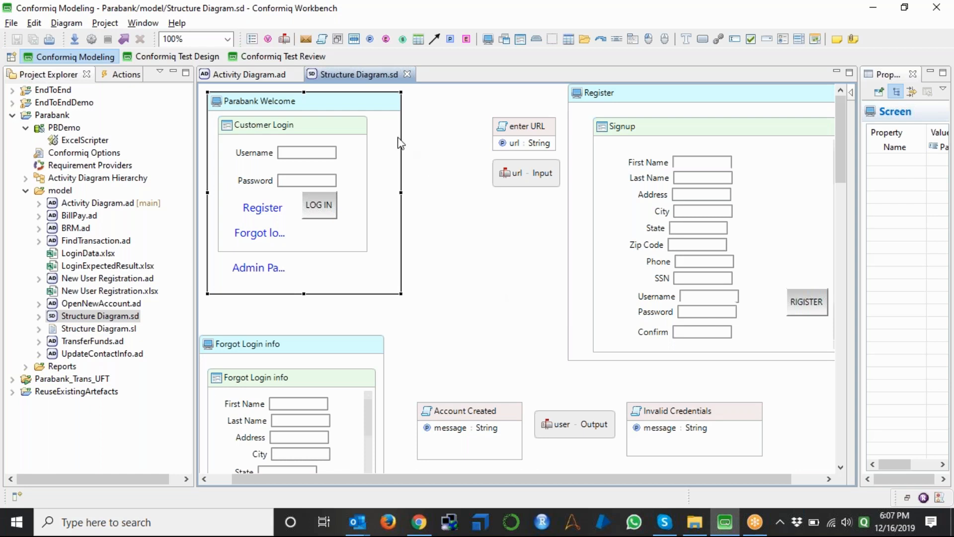
mouse_move(370, 110)
left_click(639, 101, "ctrl")
left_click(522, 128, "ctrl")
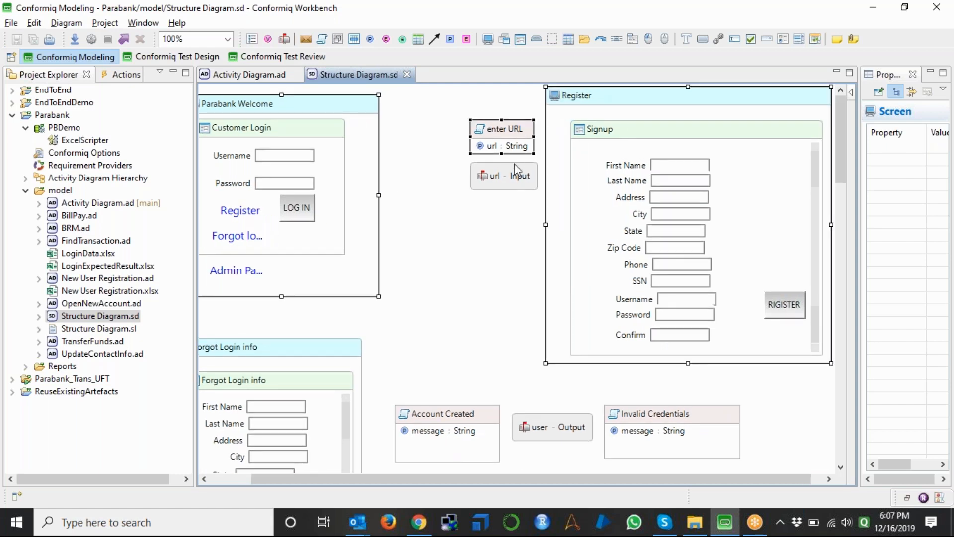
left_click(511, 185, "ctrl")
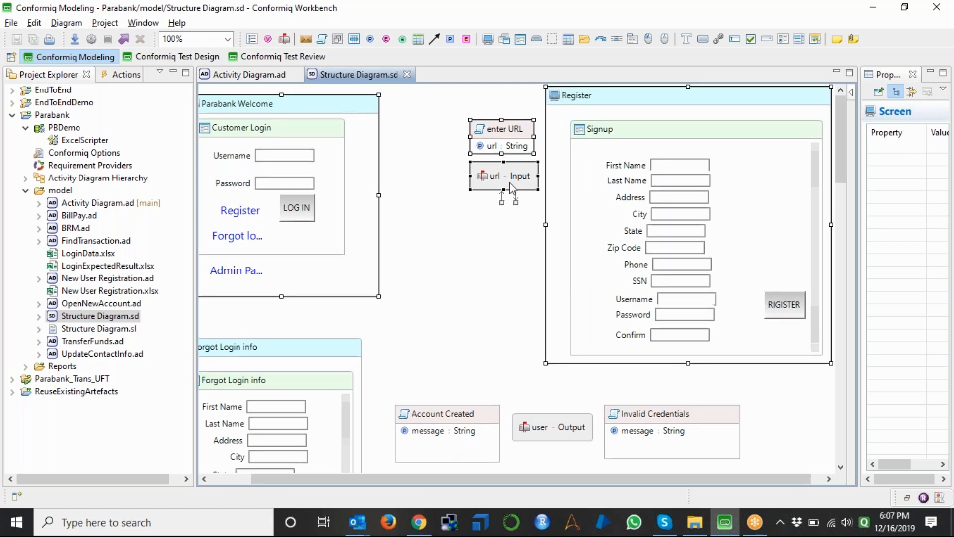
Step: Create an empty Conformiq Creator project named Demo_EndToEnd in the default location
left_click(11, 23)
mouse_move(186, 39)
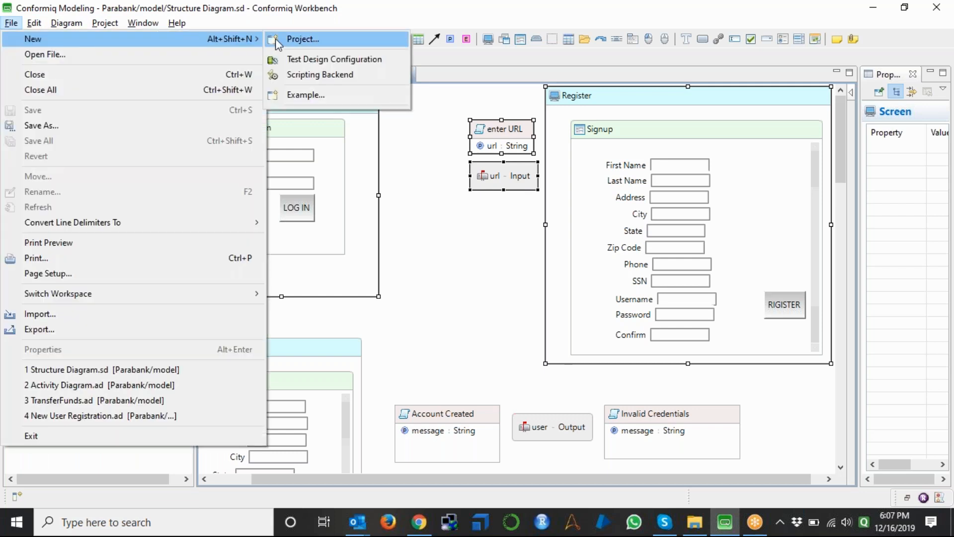
left_click(302, 42)
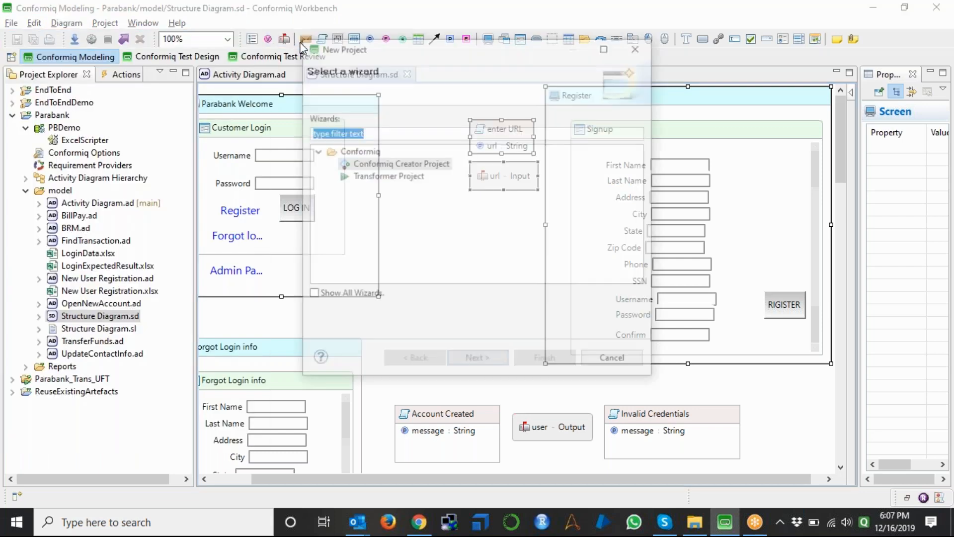
left_click(476, 361)
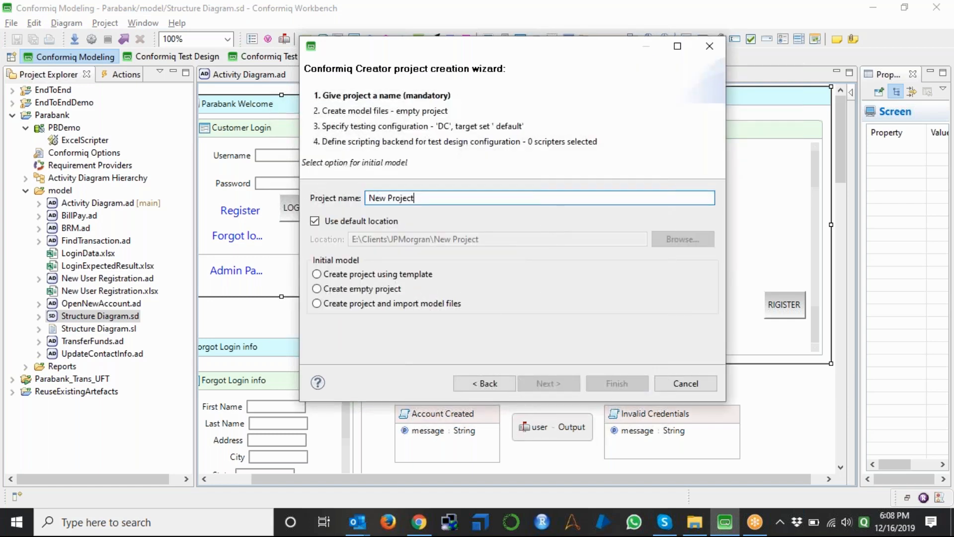
key("ctrl+a")
type("Demo")
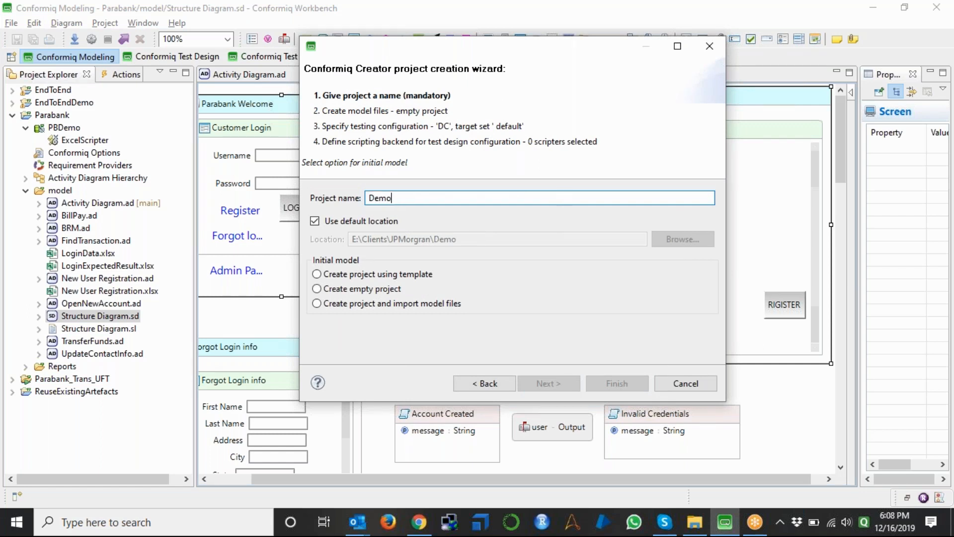
type("_EndToEnd")
left_click(390, 289)
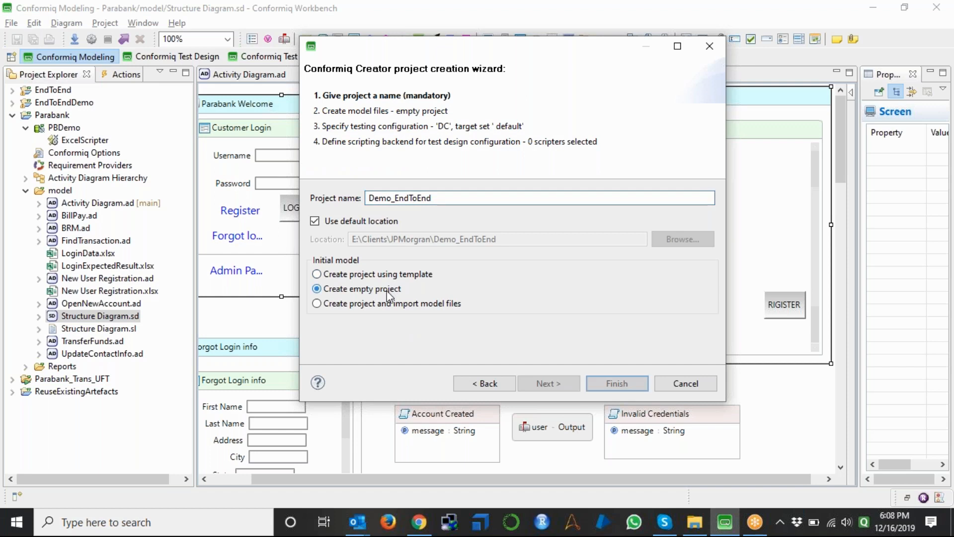
left_click(617, 383)
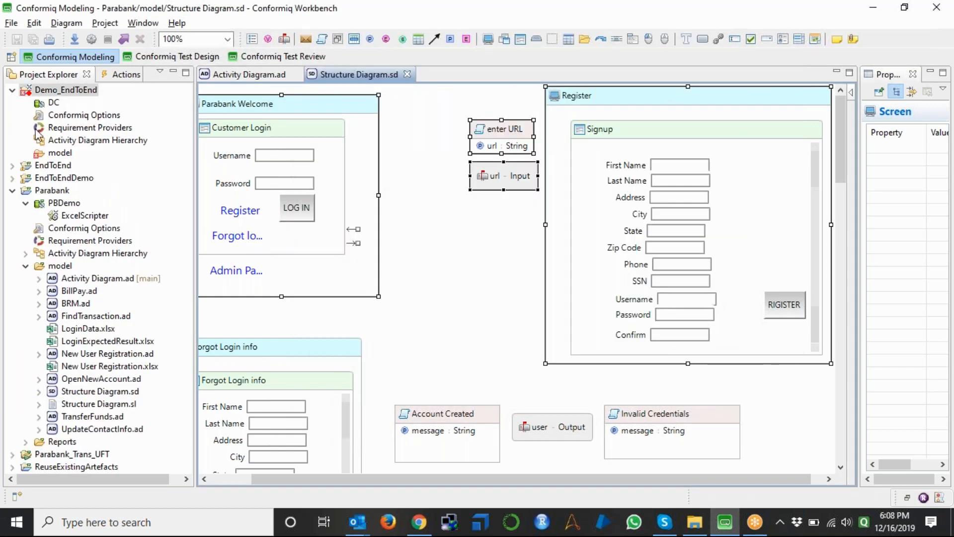
Step: Create a structure diagram with the default name in Demo_EndToEnd's model folder and paste the copied elements into it
left_click(52, 154)
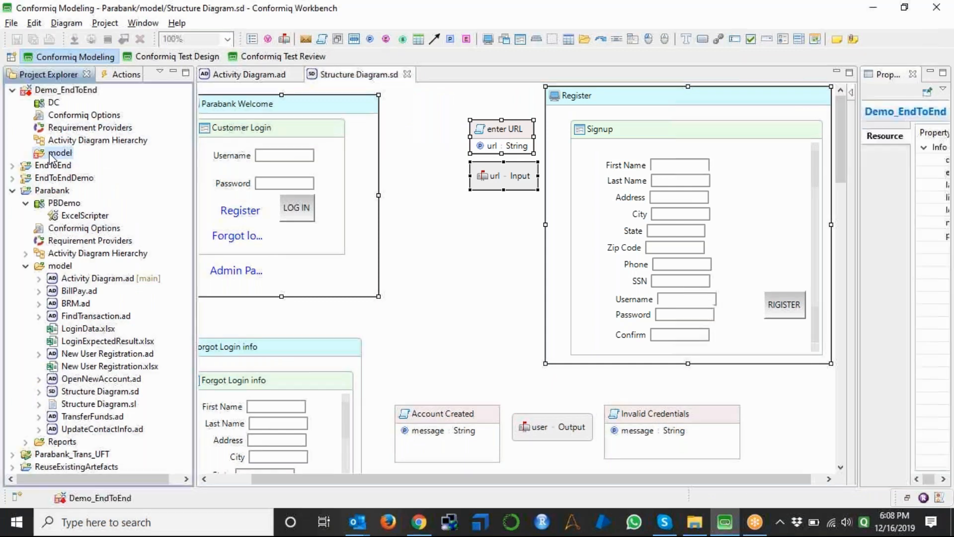
right_click(51, 154)
mouse_move(97, 162)
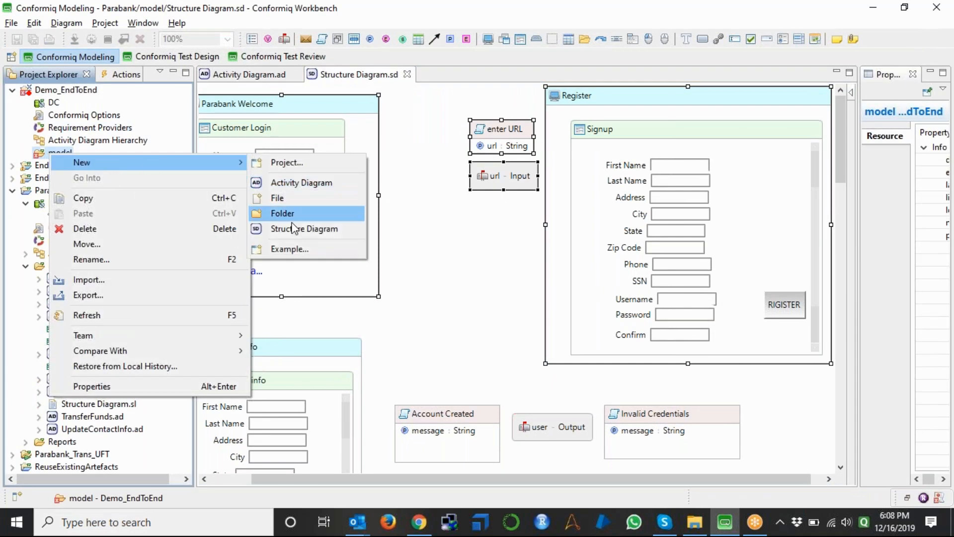
left_click(296, 229)
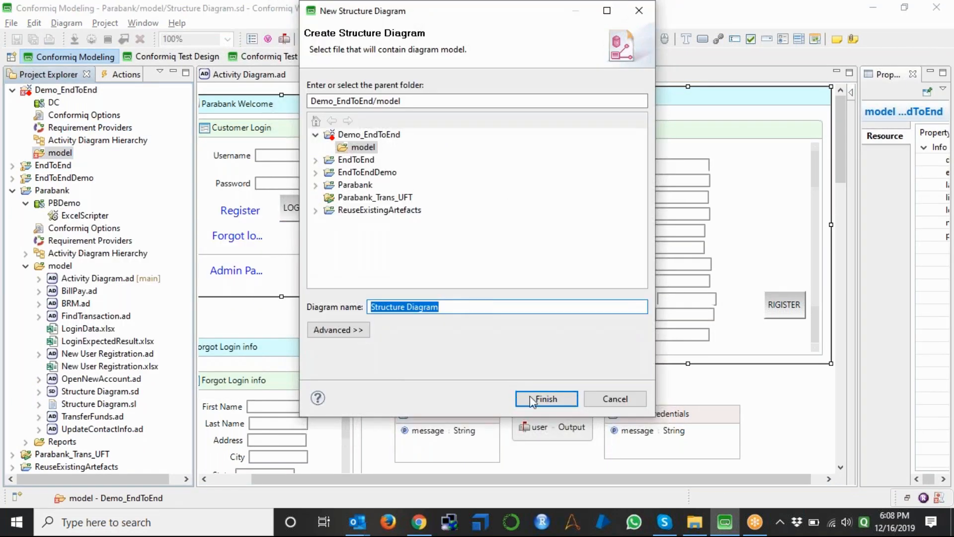
left_click(532, 398)
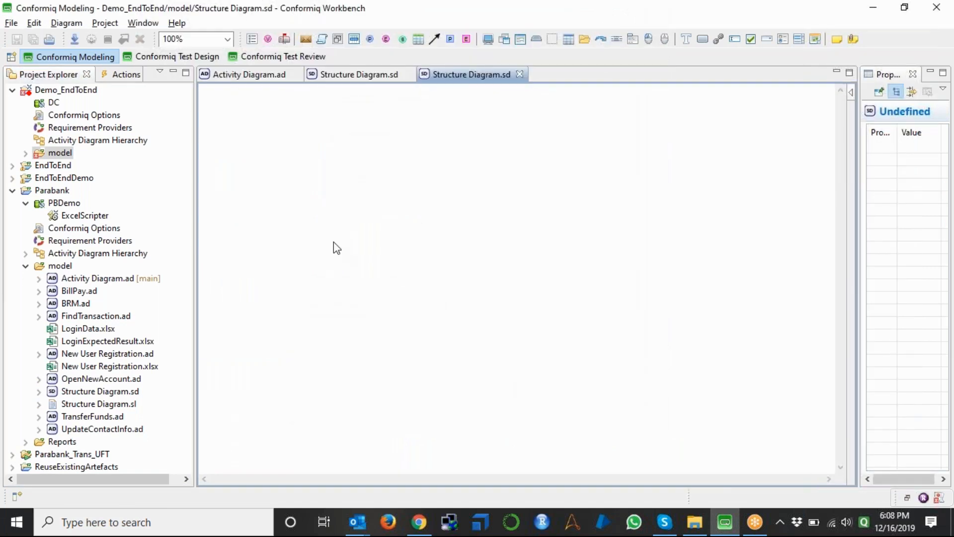
key("ctrl+v")
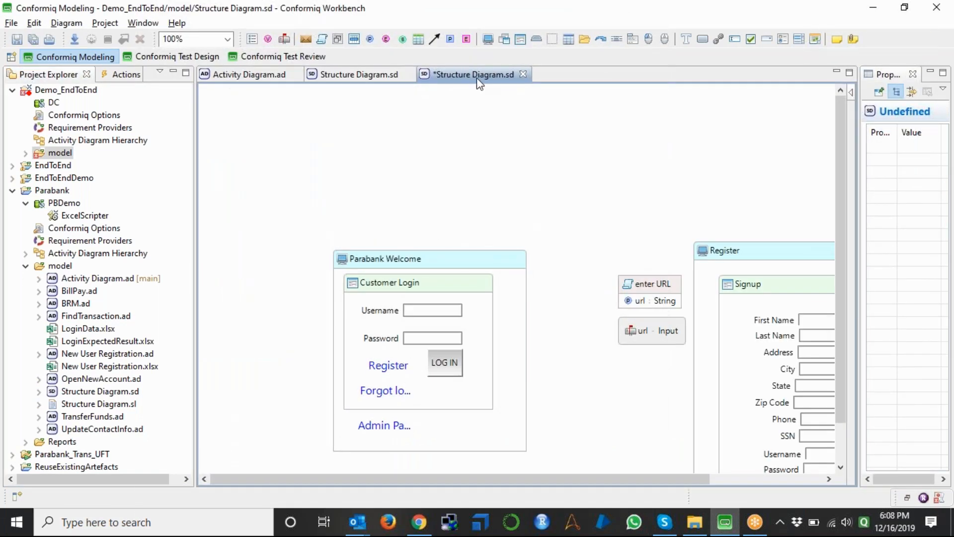
Step: Close all other open diagrams, keeping only the Demo_EndToEnd structure diagram open
right_click(479, 84)
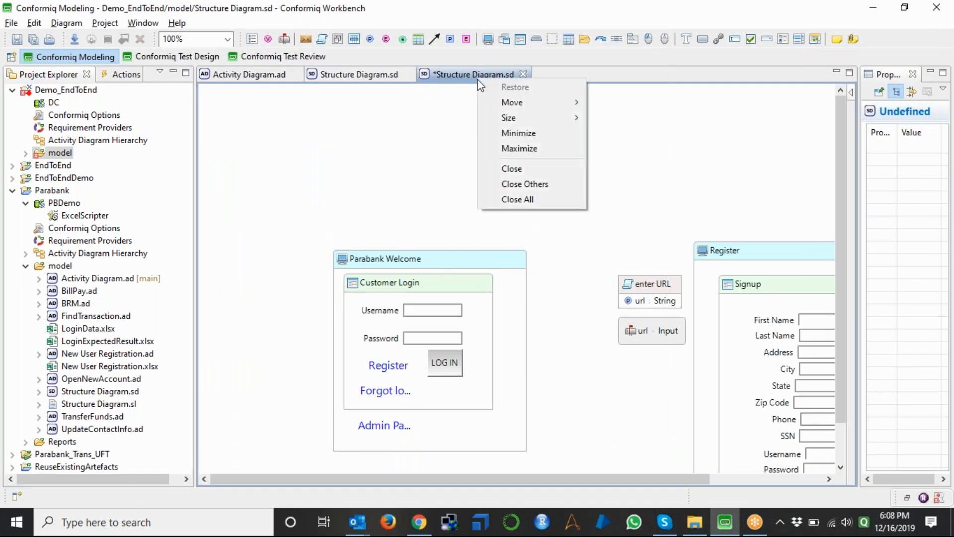
left_click(505, 197)
left_click(573, 271)
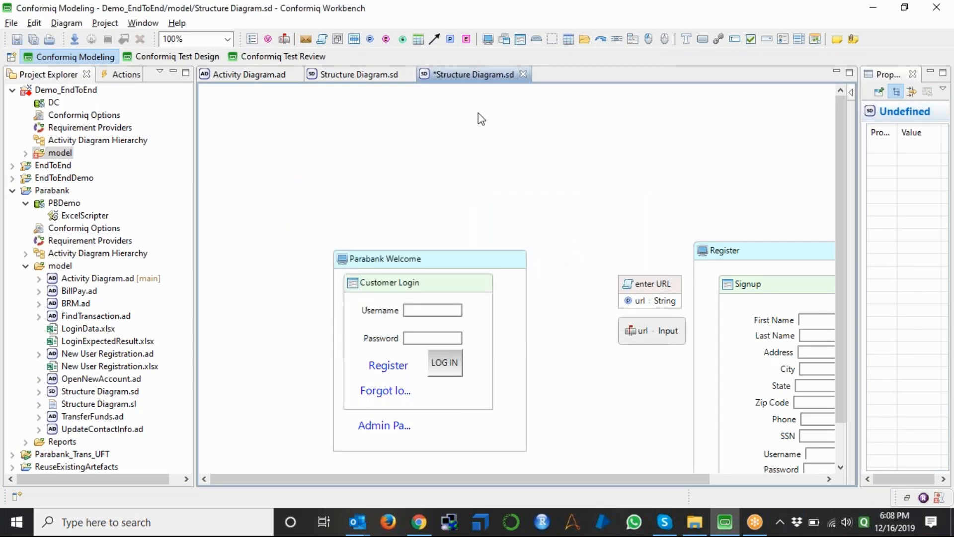
right_click(463, 81)
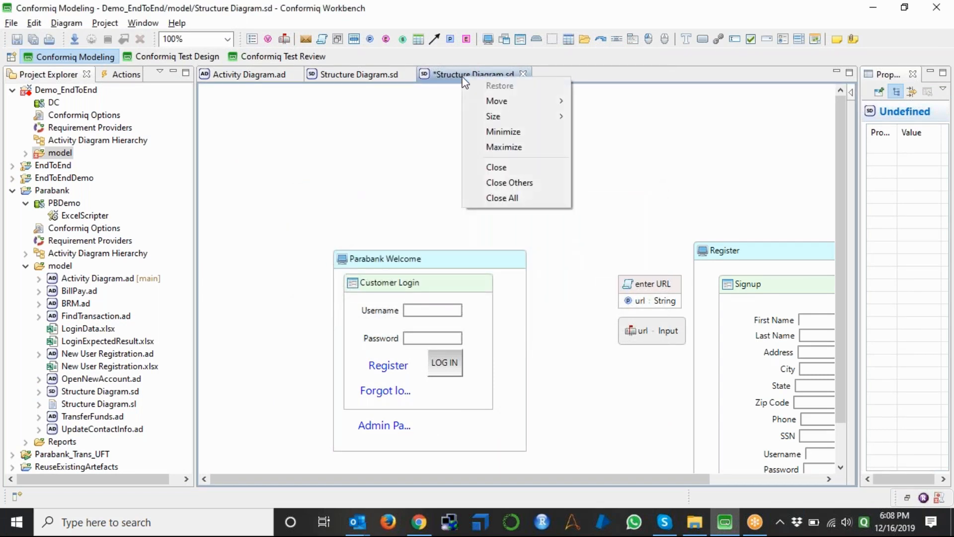
left_click(493, 187)
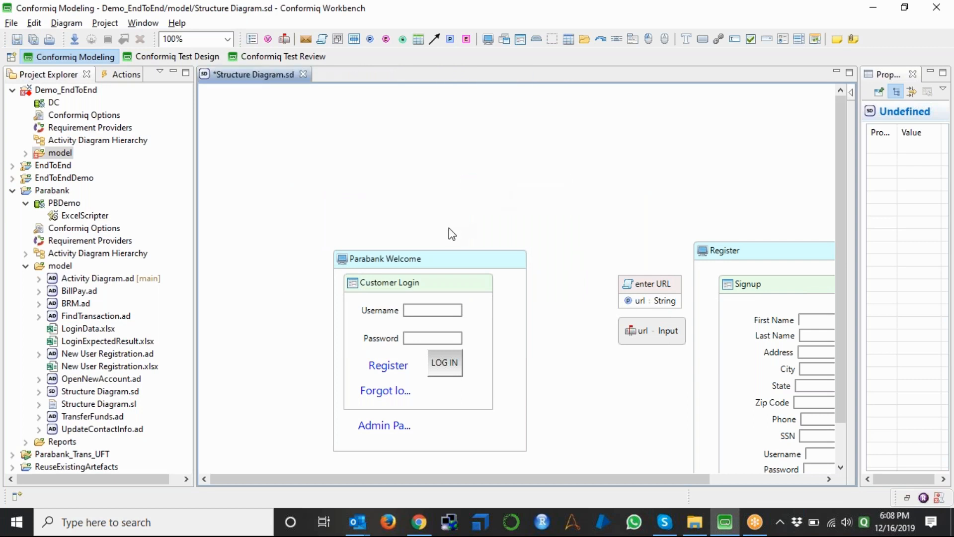
Step: Arrange the Parabank Welcome screen, enter URL action, url interface and Register screen side by side near the diagram's upper edge and save
left_click(445, 255)
left_click_drag(445, 256, 344, 114)
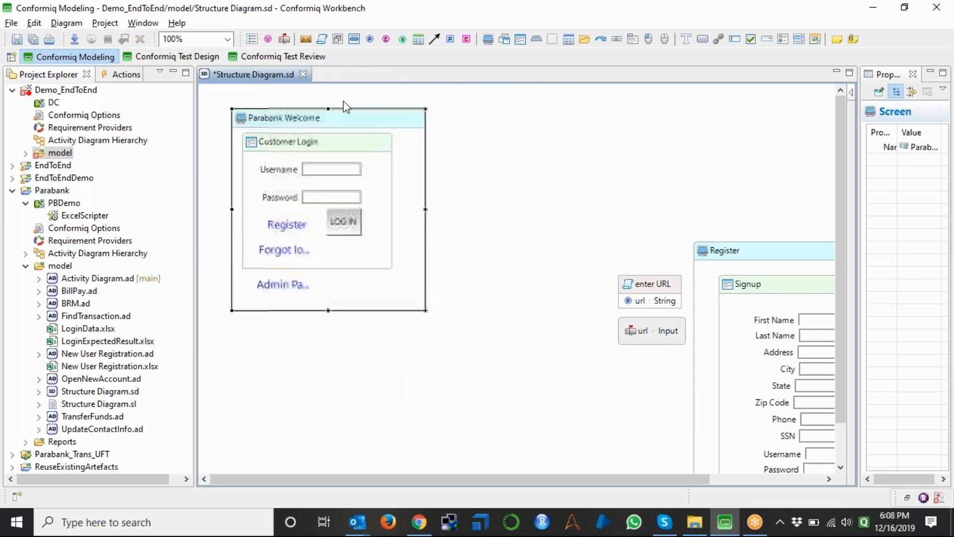
left_click_drag(637, 283, 489, 126)
left_click_drag(667, 330, 514, 193)
mouse_move(770, 271)
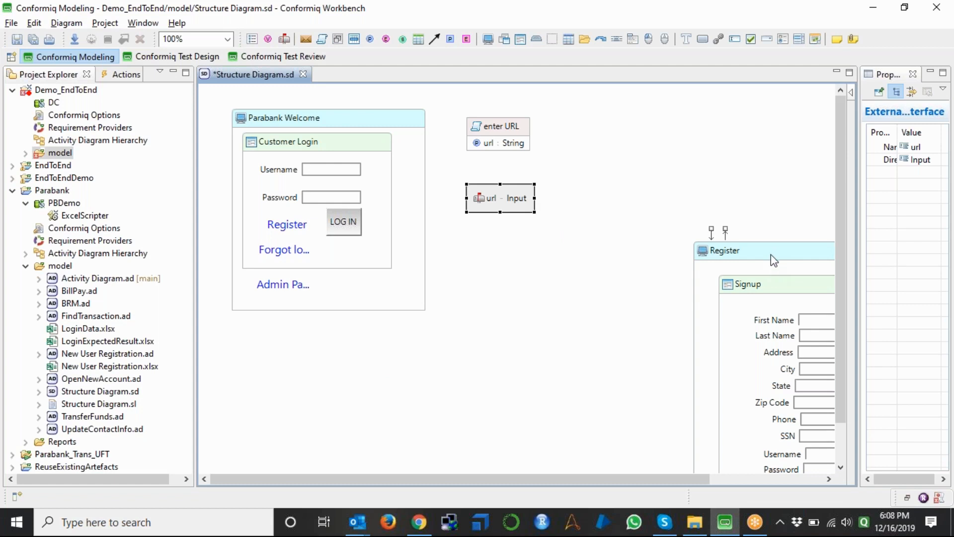
left_click_drag(771, 253, 643, 129)
mouse_move(323, 231)
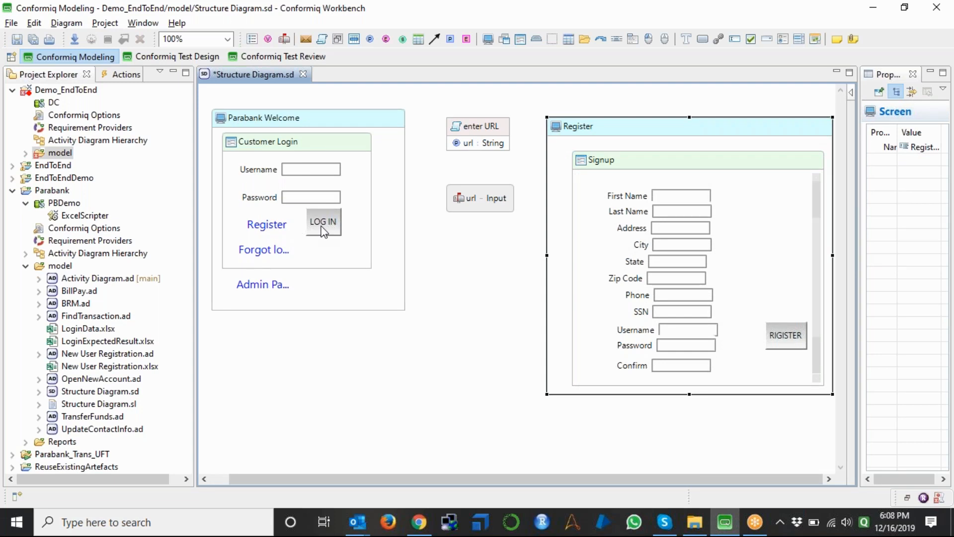
key("ctrl+s")
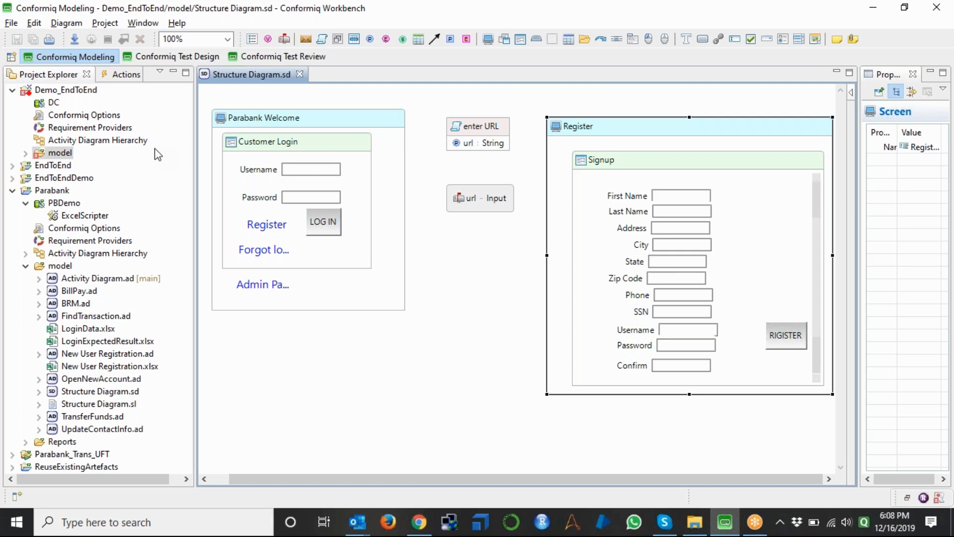
Step: Close all projects unrelated to Demo_EndToEnd
right_click(48, 89)
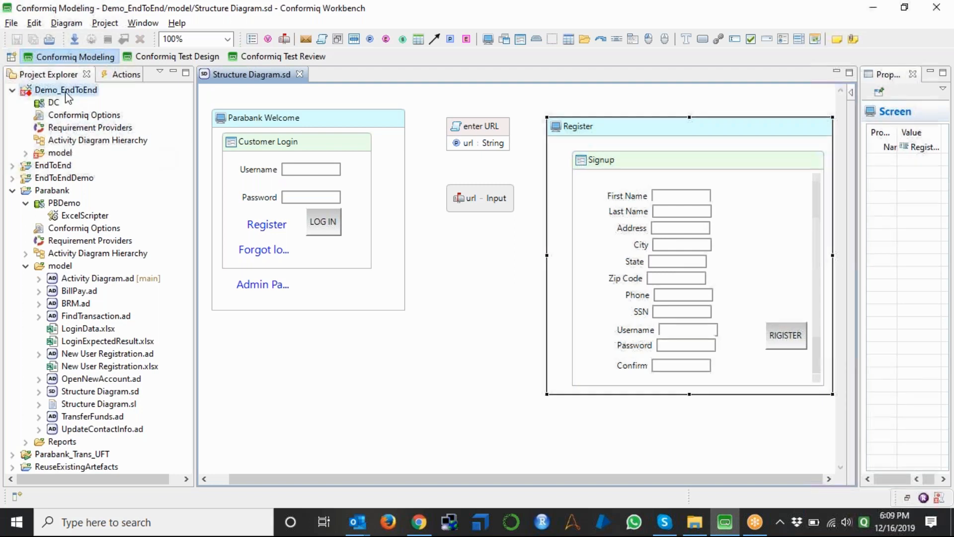
left_click(127, 284)
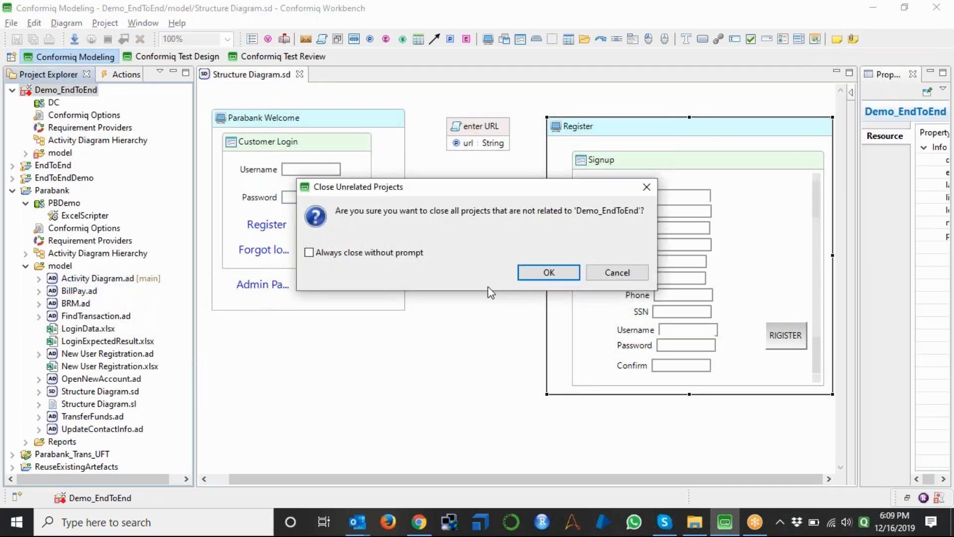
left_click(532, 276)
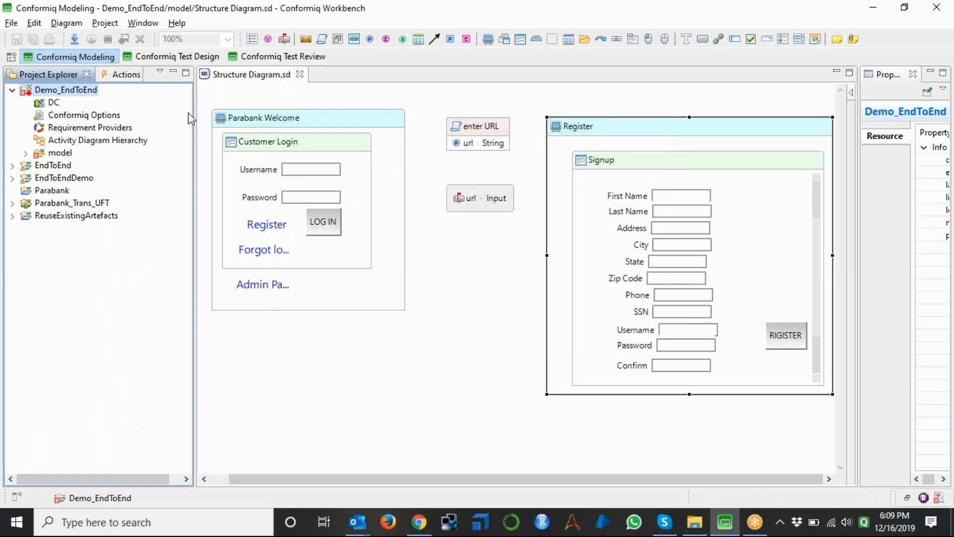
Step: Examine the available Display Screen and User Entry actions for the Parabank Welcome and Register screens
left_click(123, 77)
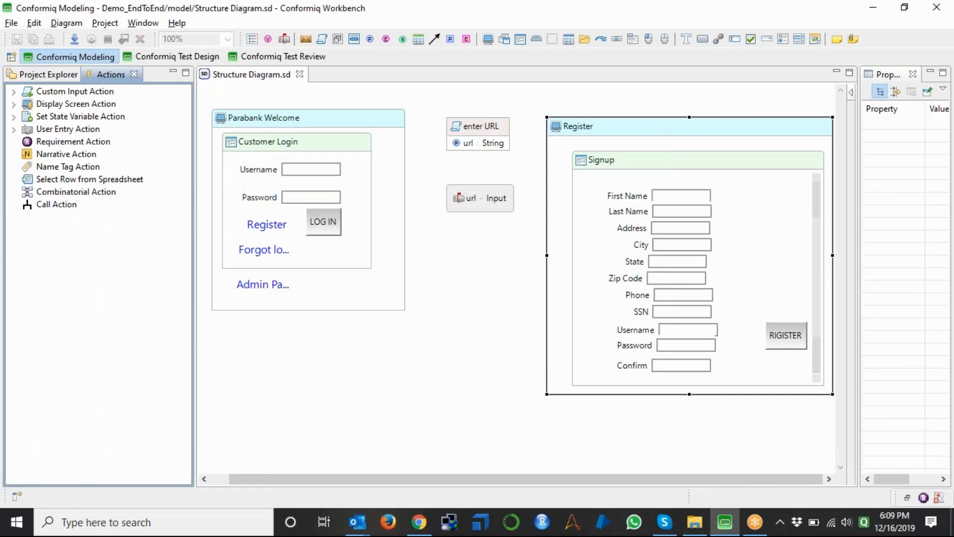
left_click(13, 104)
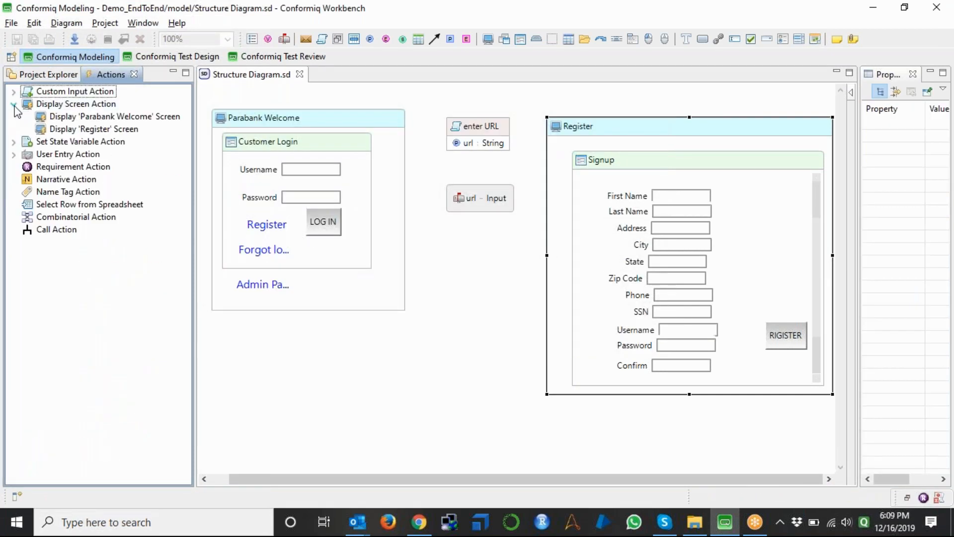
left_click(14, 154)
left_click(27, 166)
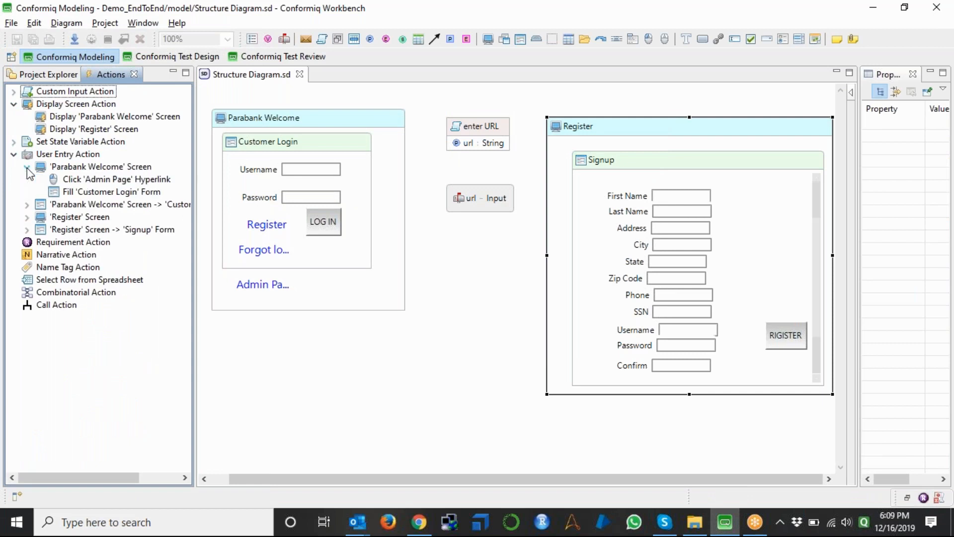
left_click(27, 204)
left_click(27, 255)
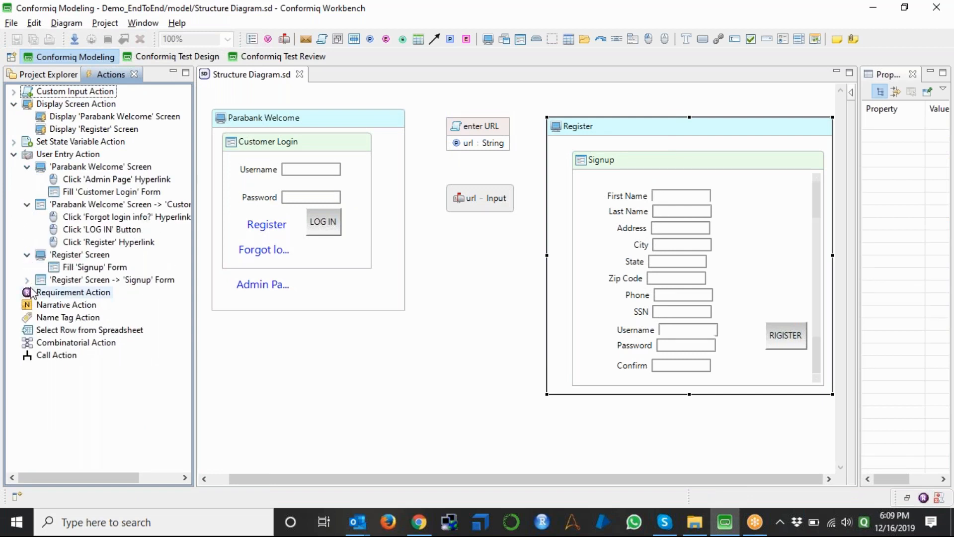
Step: Review the fill and click actions offered for the Customer Login and Signup forms, including the Register hyperlink and RIGISTER button
left_click(28, 281)
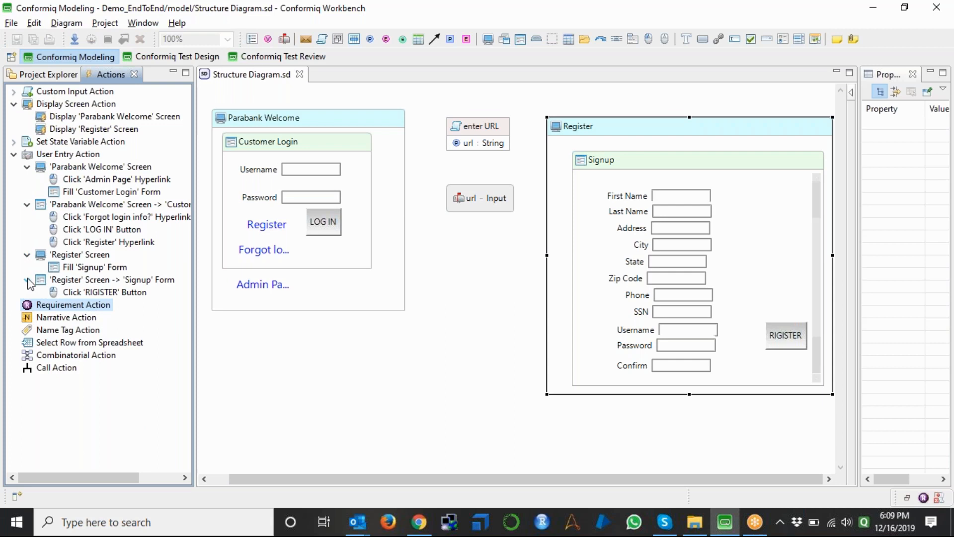
left_click(127, 206)
left_click(132, 219)
left_click(124, 230)
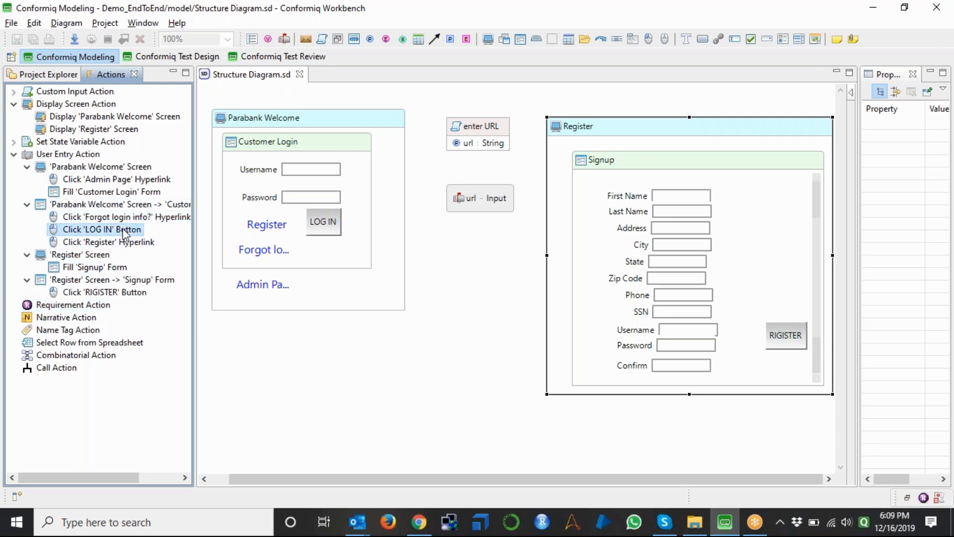
left_click(123, 243)
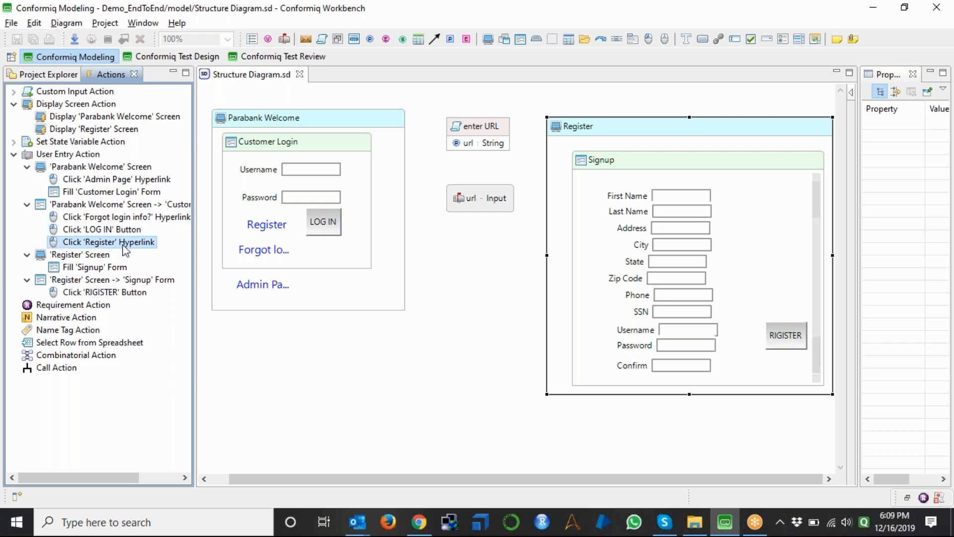
left_click(128, 195)
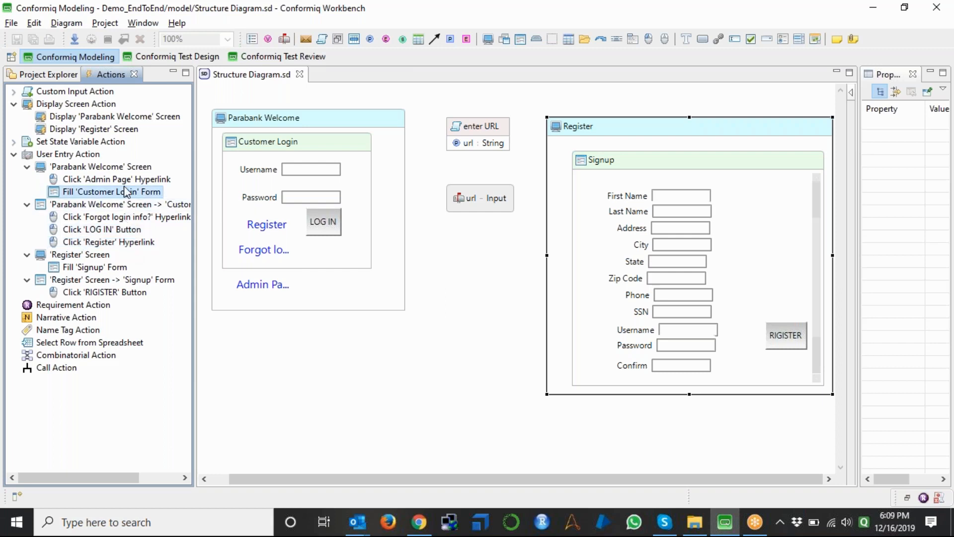
left_click(124, 182)
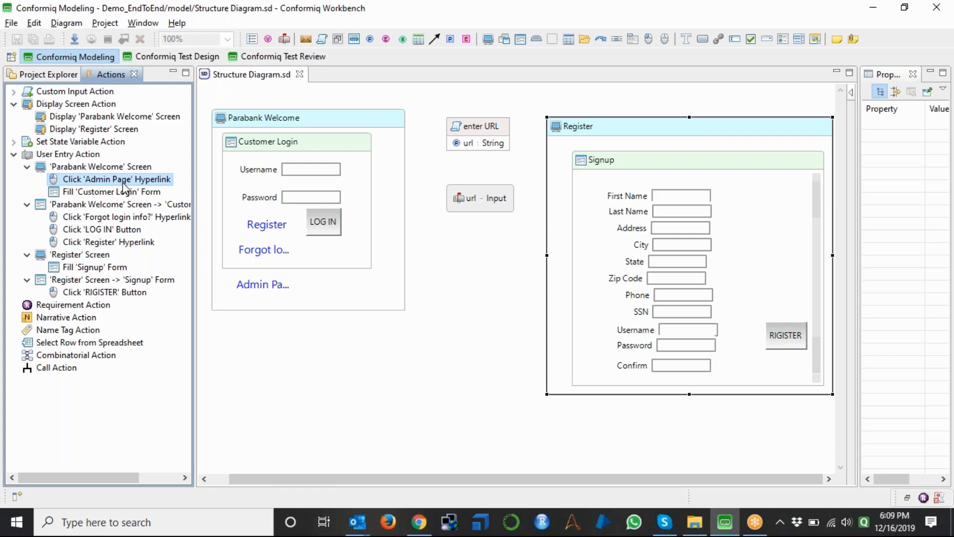
Step: Create a new activity diagram named Activity Diagram in the model folder of the Demo_EndToEnd project
left_click(50, 77)
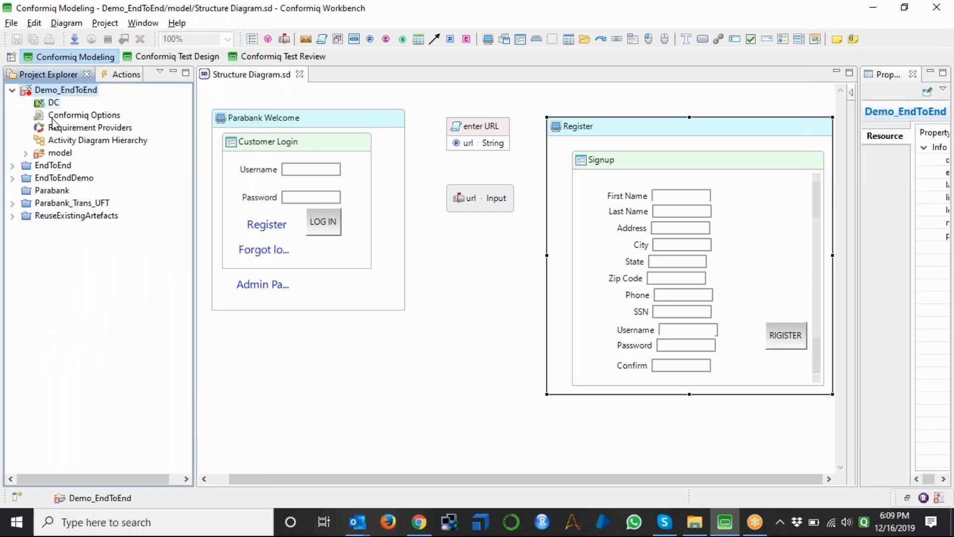
right_click(56, 155)
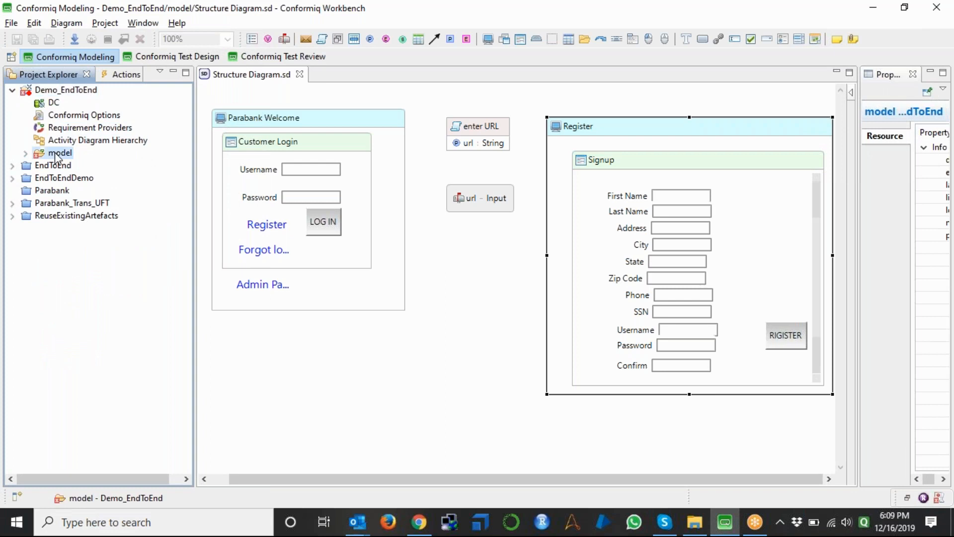
mouse_move(227, 167)
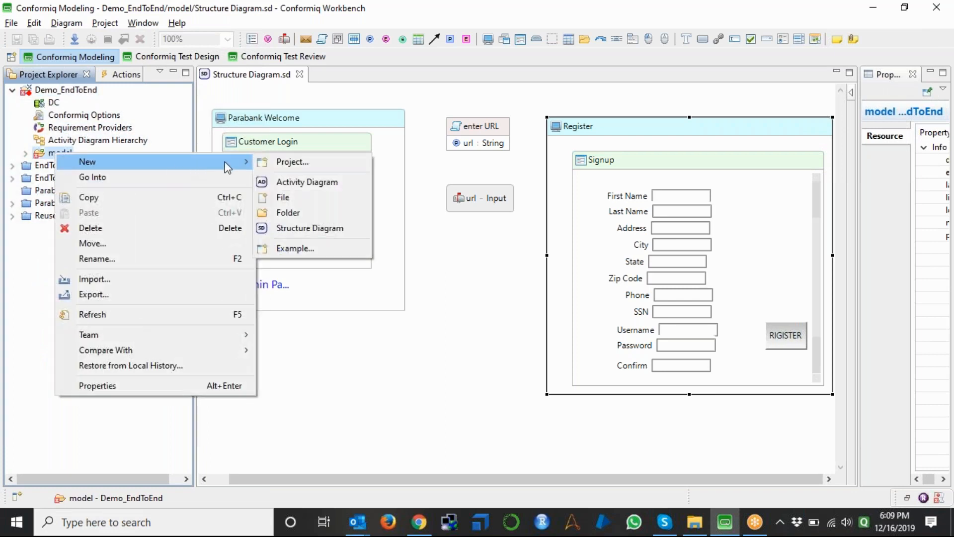
left_click(309, 181)
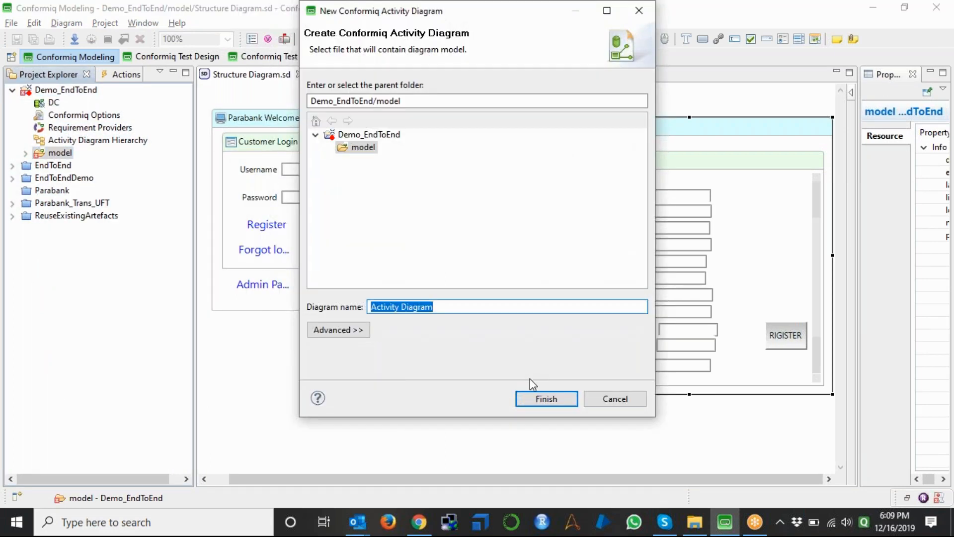
left_click(546, 398)
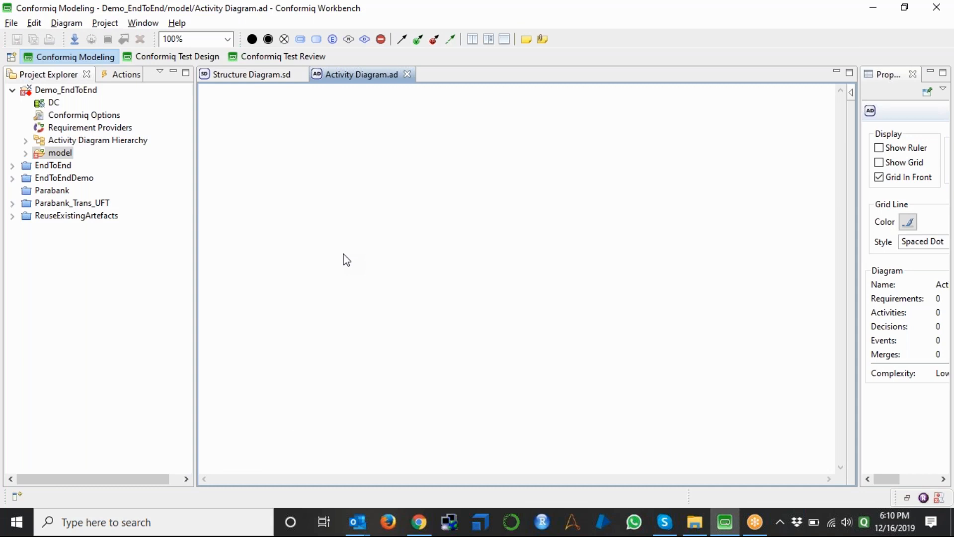
Step: Place an initial node with a HomePage activity below it, and give HomePage the Display 'Parabank Welcome' Screen action
left_click(252, 38)
left_click(396, 121)
left_click(316, 40)
left_click(352, 197)
type("HomePage")
key("Return")
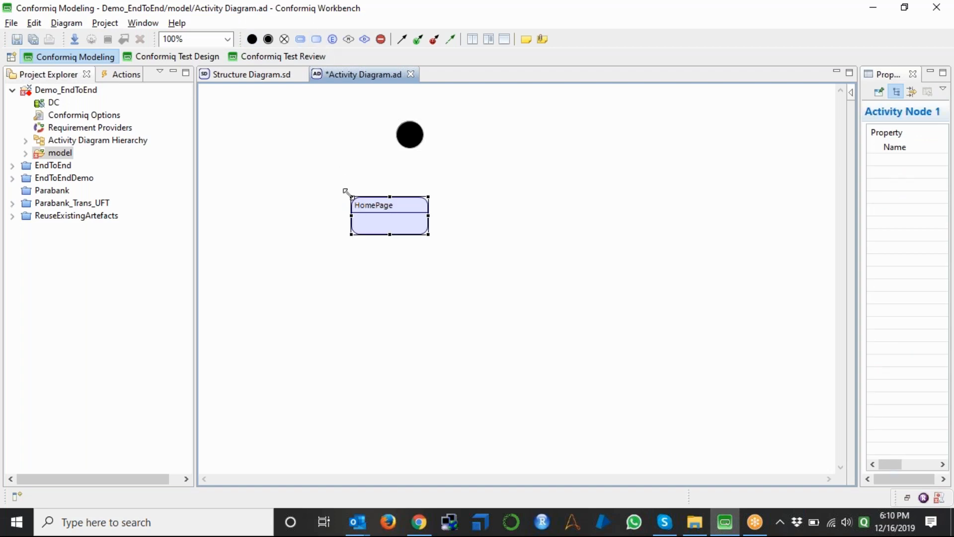
left_click(126, 75)
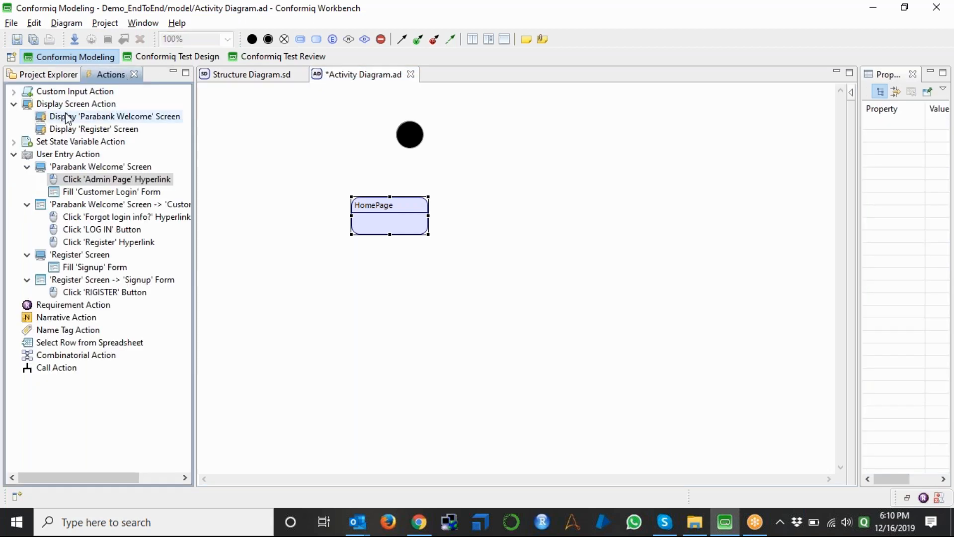
left_click_drag(79, 118, 378, 227)
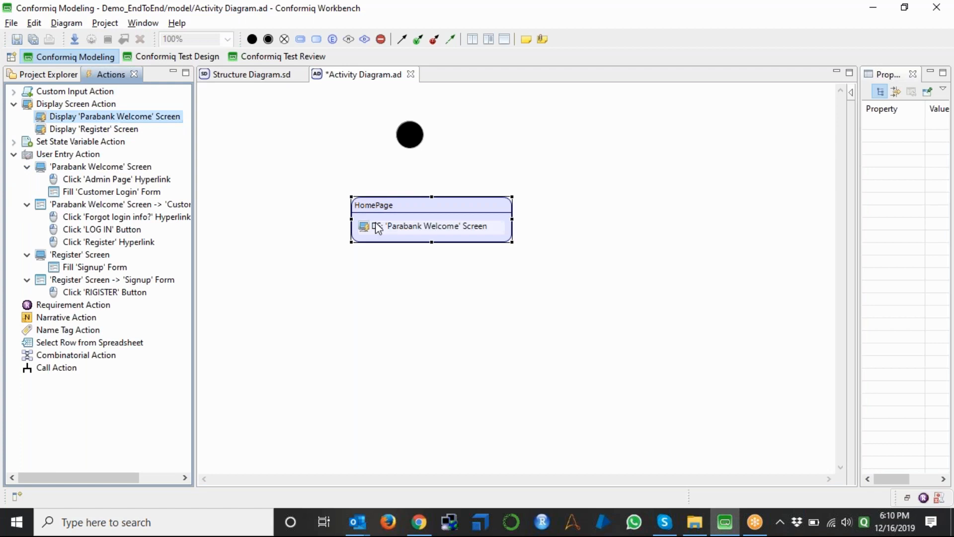
Step: Add a Login activity below HomePage containing the Fill 'Customer Login' Form and Click 'LOG IN' Button actions
left_click(317, 39)
left_click(261, 296)
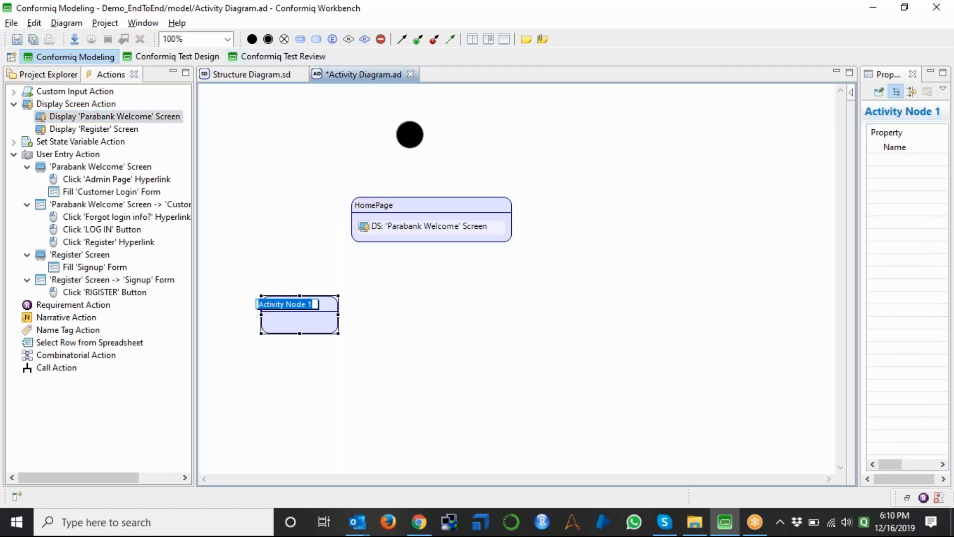
type("Login")
key("Return")
left_click_drag(125, 193, 298, 324)
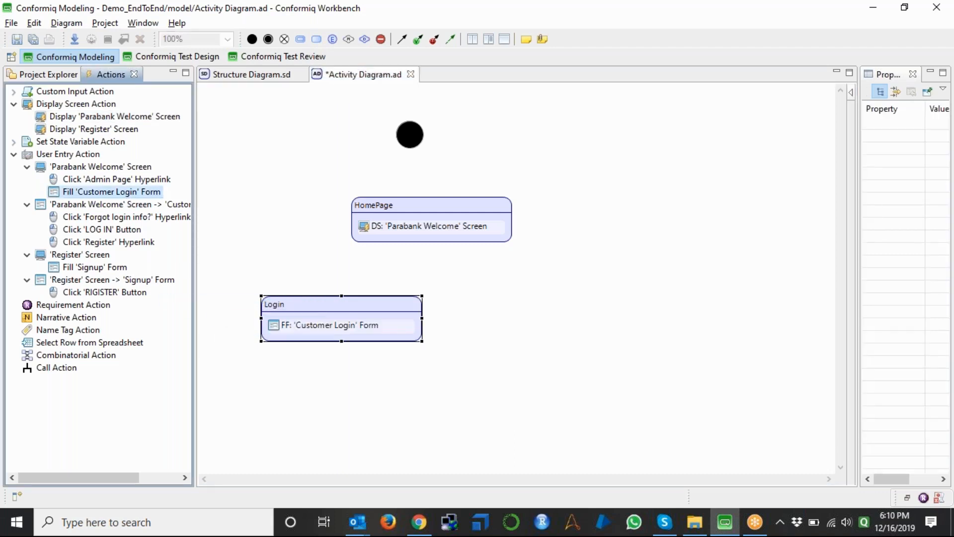
left_click(120, 229)
left_click_drag(119, 229, 298, 332)
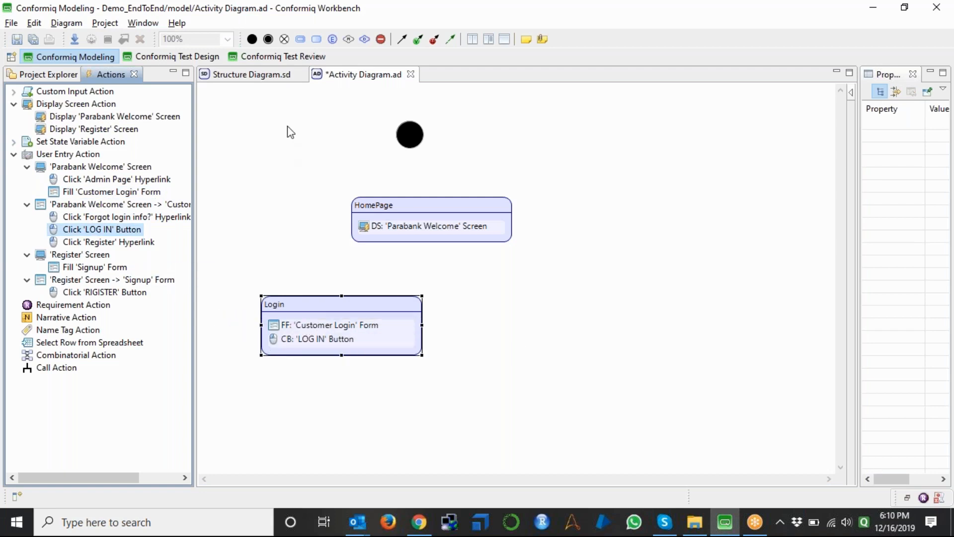
Step: Add an activity named New USer beside the Login activity, below and to the right of HomePage
left_click(317, 39)
left_click_drag(517, 286, 584, 326)
type("New USer")
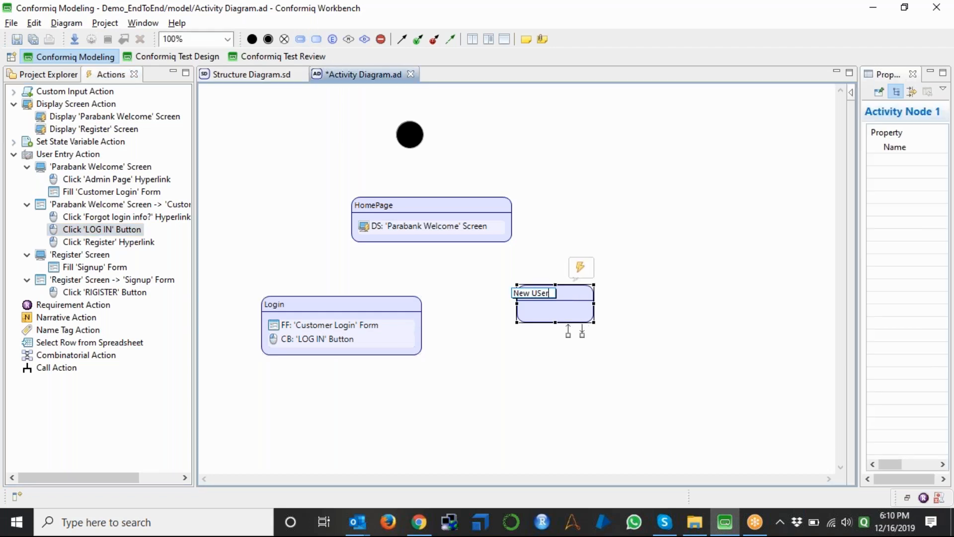
key("Return")
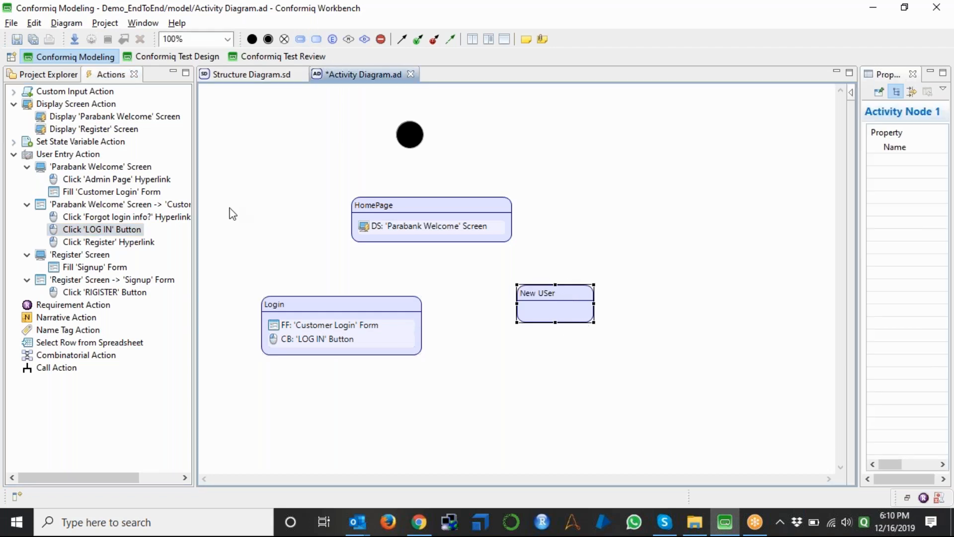
Step: Give New USer, in order, the Click 'Register' Hyperlink, Display 'Register' Screen, Fill 'Signup' Form and Click 'RIGISTER' Button actions
left_click(251, 75)
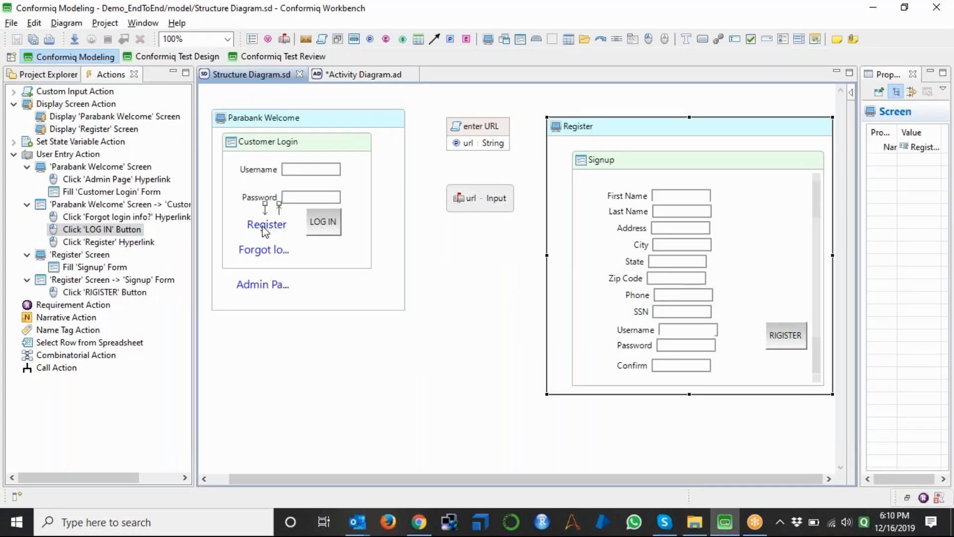
left_click(265, 230)
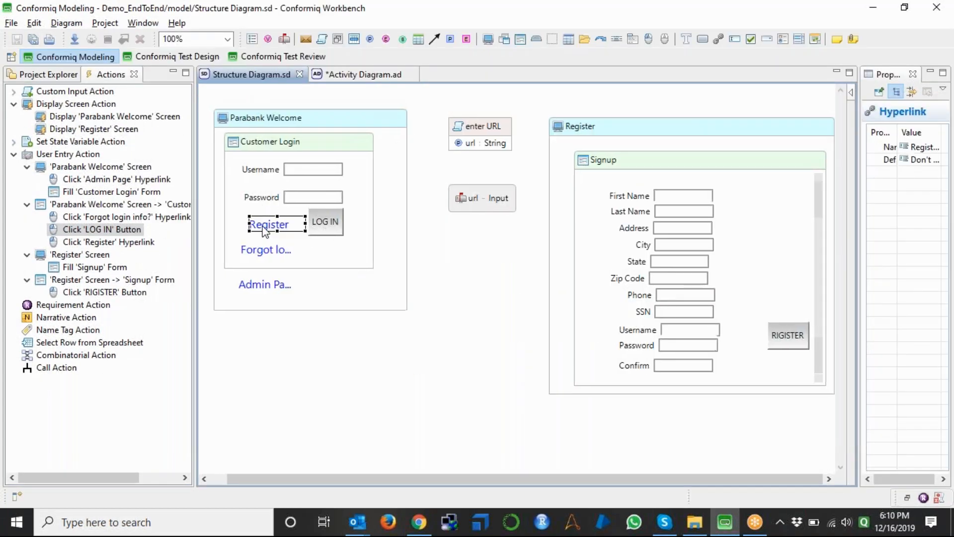
left_click(664, 136)
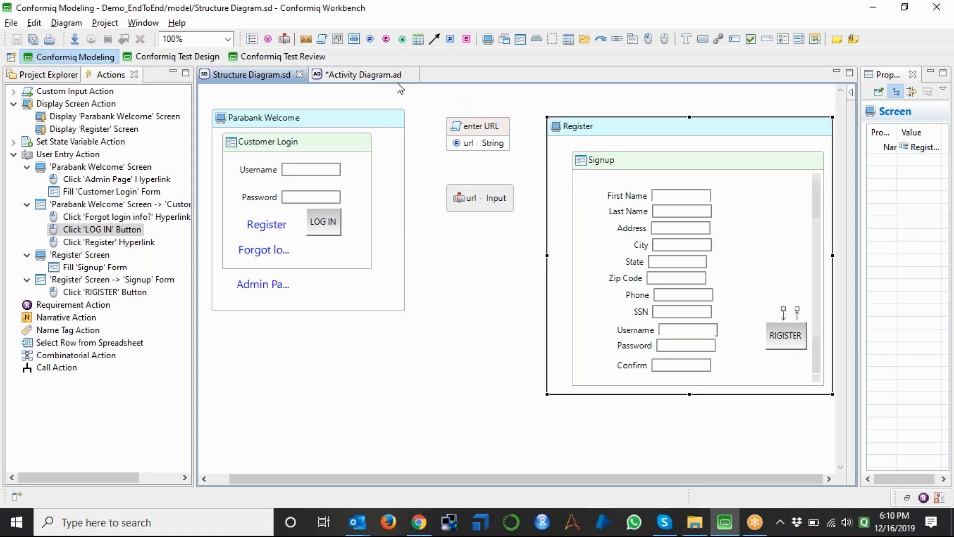
left_click(375, 80)
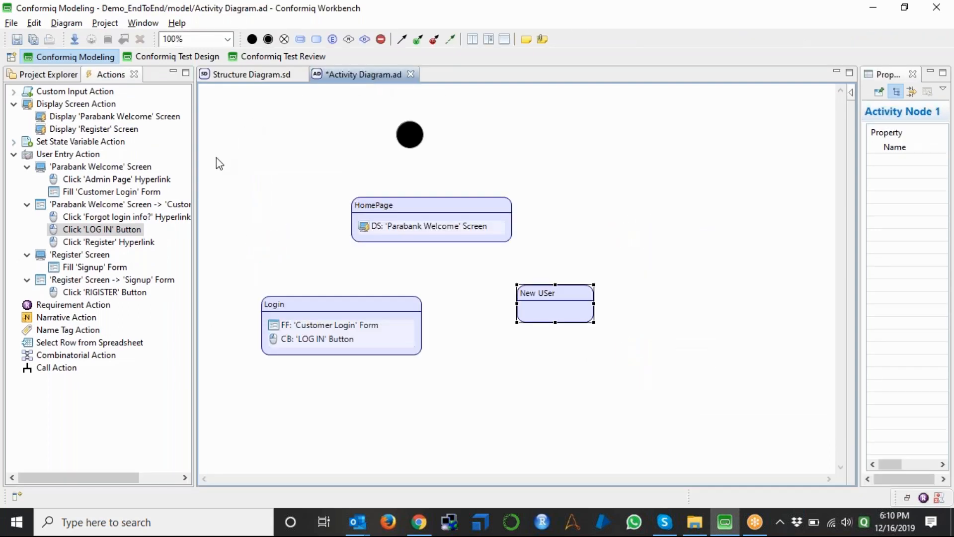
left_click_drag(141, 244, 568, 307)
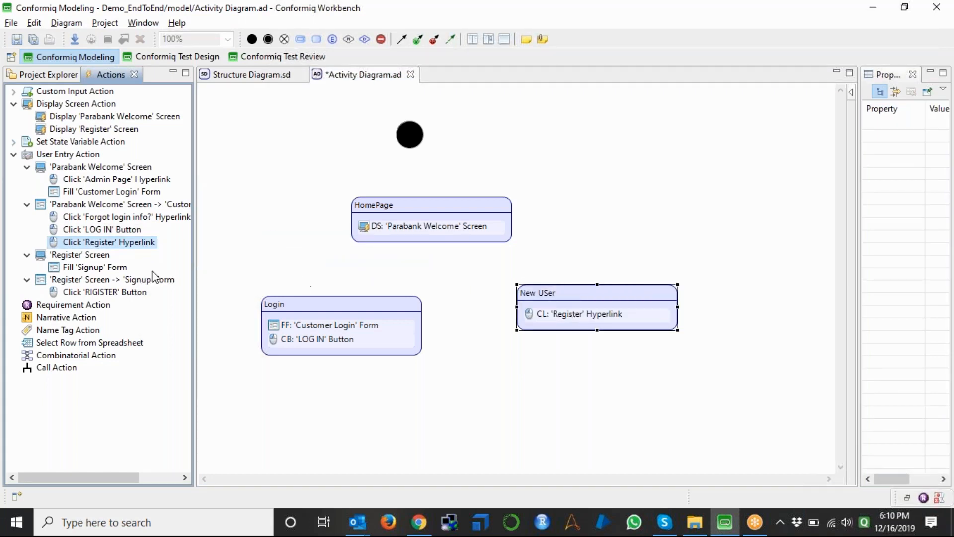
left_click_drag(95, 272, 571, 333)
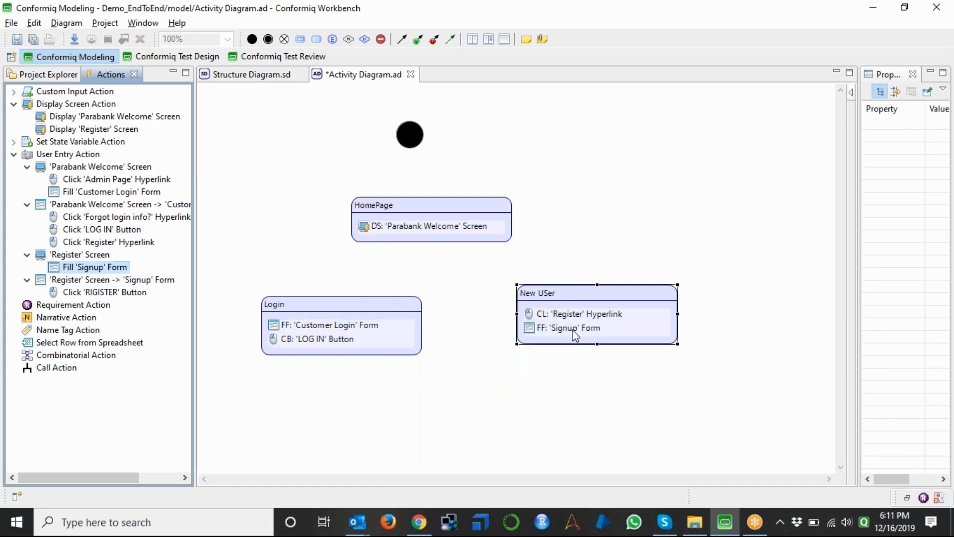
left_click_drag(108, 297, 557, 343)
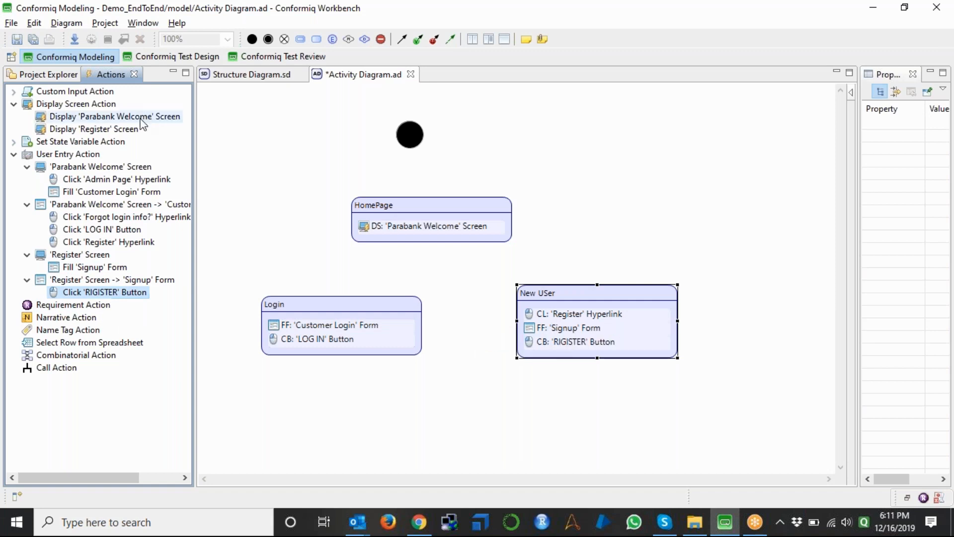
left_click_drag(142, 123, 515, 288)
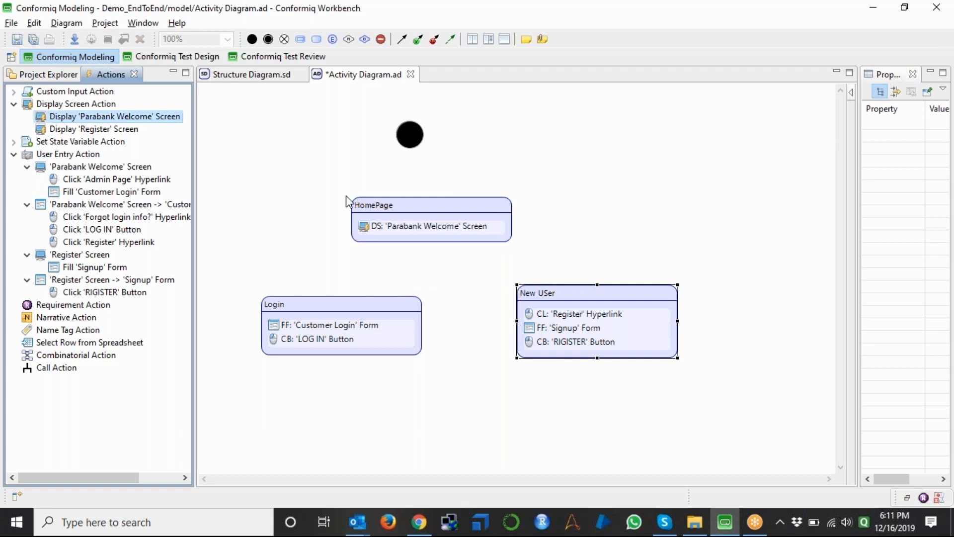
left_click_drag(130, 132, 557, 332)
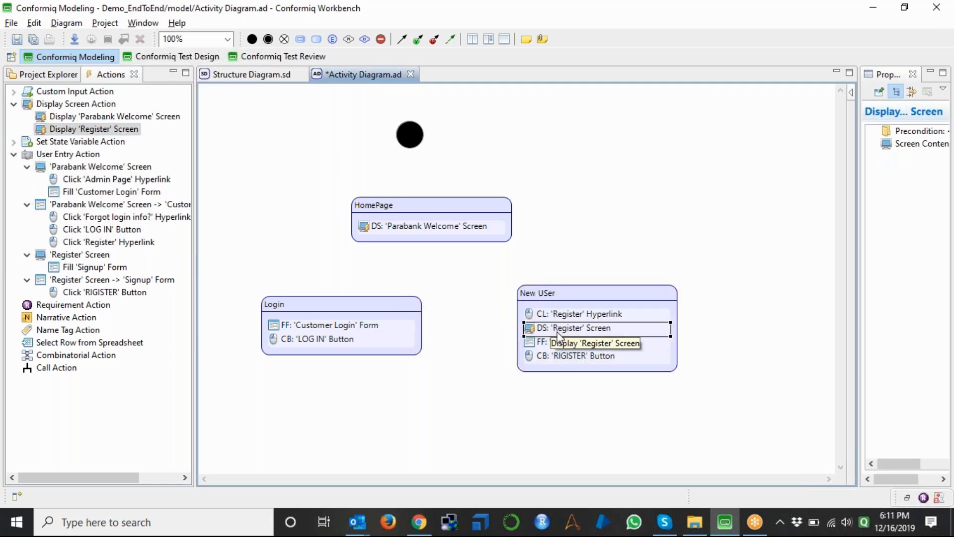
Step: Connect the initial node to the HomePage activity with a control flow
left_click(409, 141)
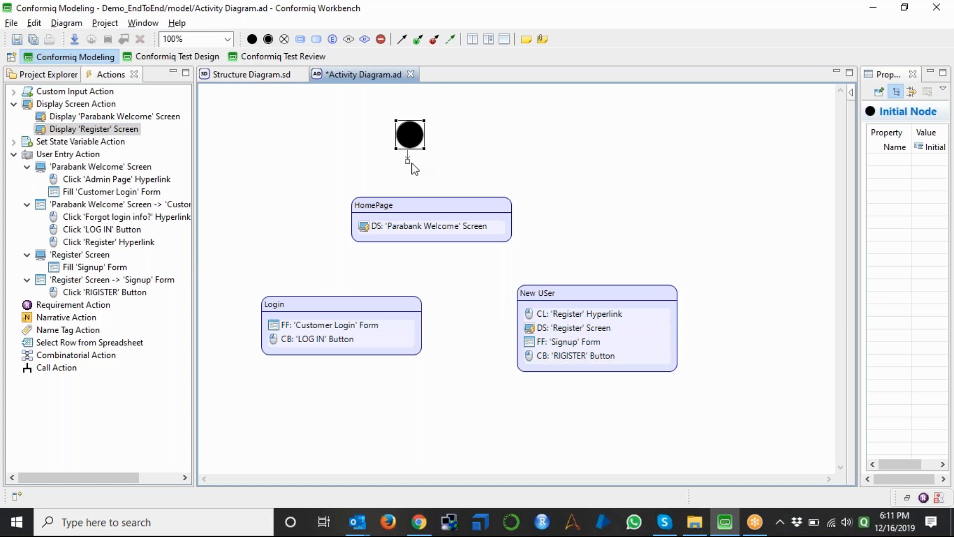
left_click_drag(408, 159, 403, 202)
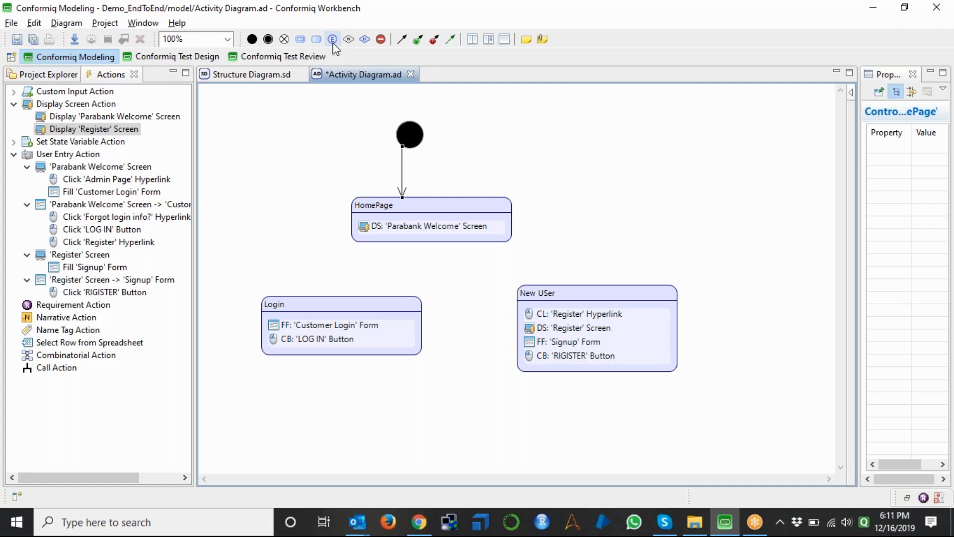
Step: Add a screen named Forgot login to the structure diagram, below the Parabank Welcome screen
left_click(260, 76)
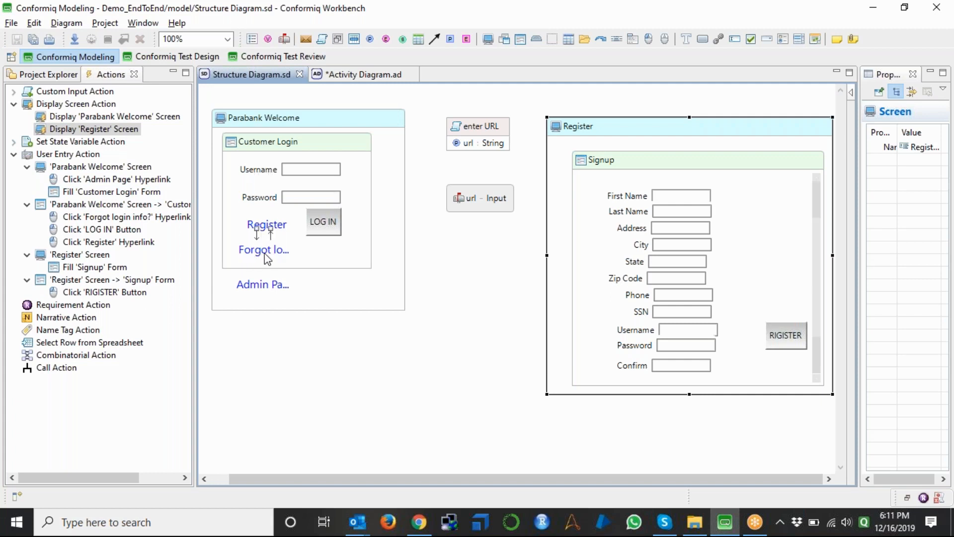
left_click(489, 39)
left_click_drag(269, 355, 438, 435)
type("Forgot lO")
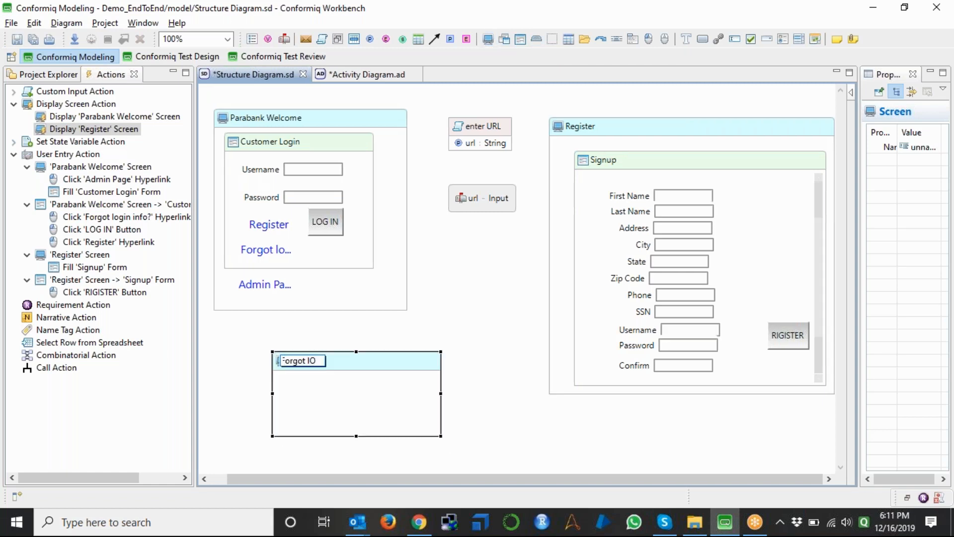
key("BackSpace")
type("o")
type("gin")
key("Return")
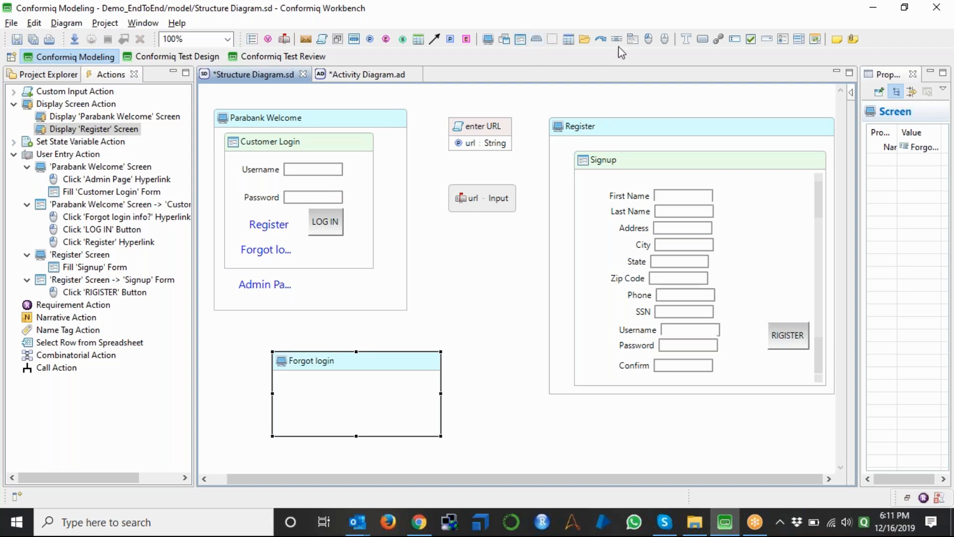
Step: Place a hyperlink named SendPassword inside the Forgot login screen and save all diagrams
left_click(718, 39)
left_click(308, 398)
type("Send")
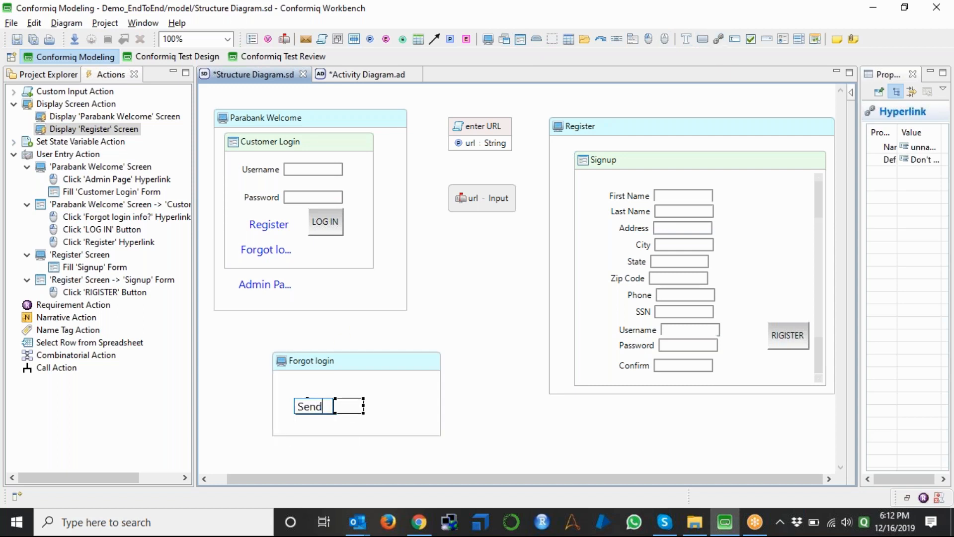
type("Password")
key("Return")
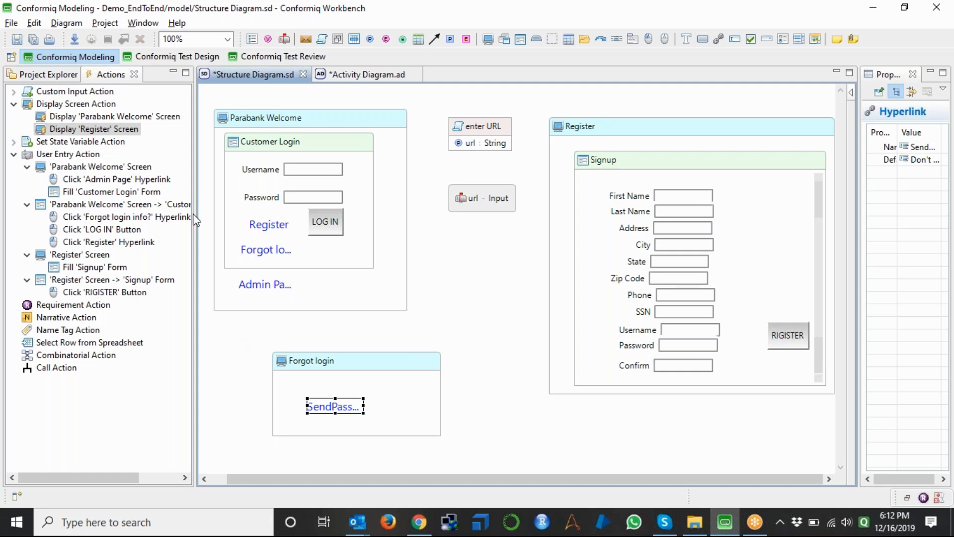
left_click(34, 42)
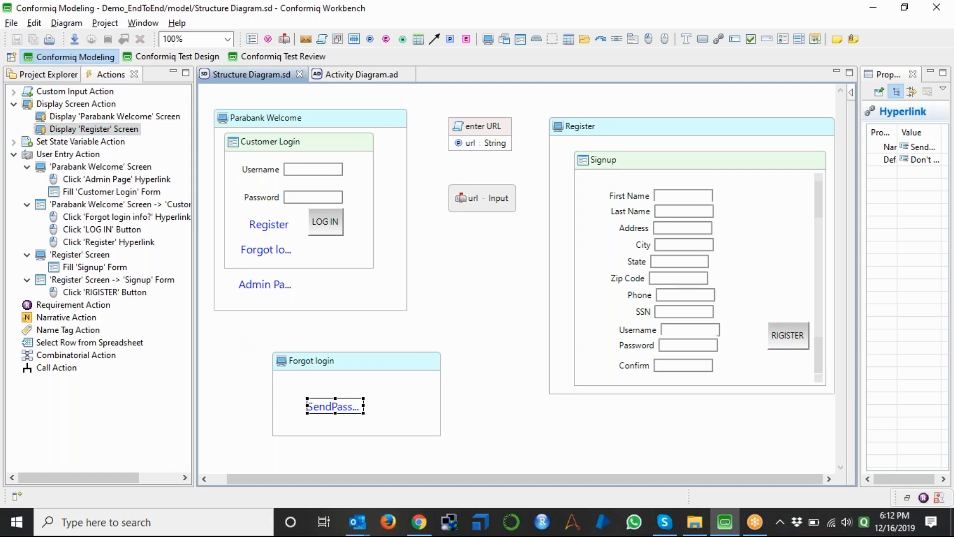
Step: Check the available display and user entry actions for the Forgot login screen, including its SendPassword hyperlink
left_click(73, 106)
left_click(80, 117)
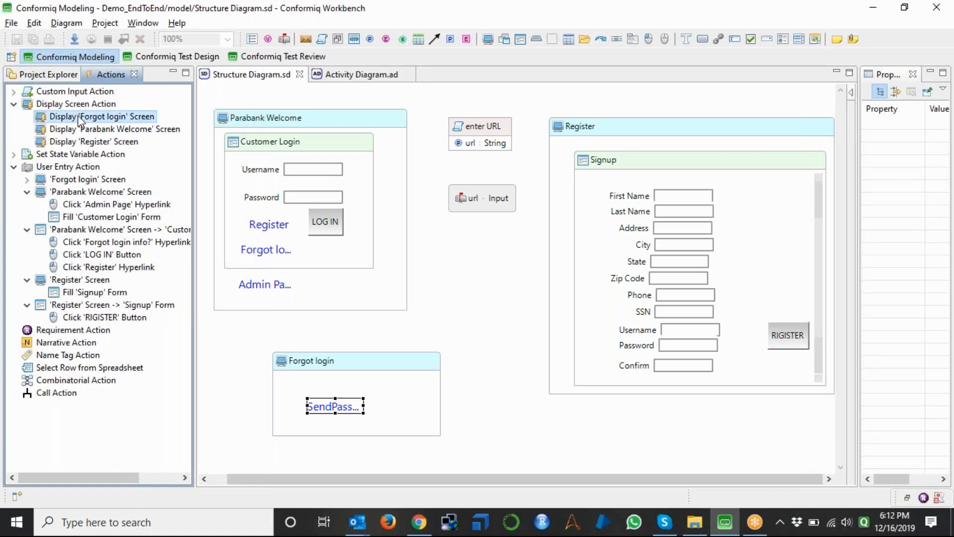
left_click(27, 180)
left_click(91, 192)
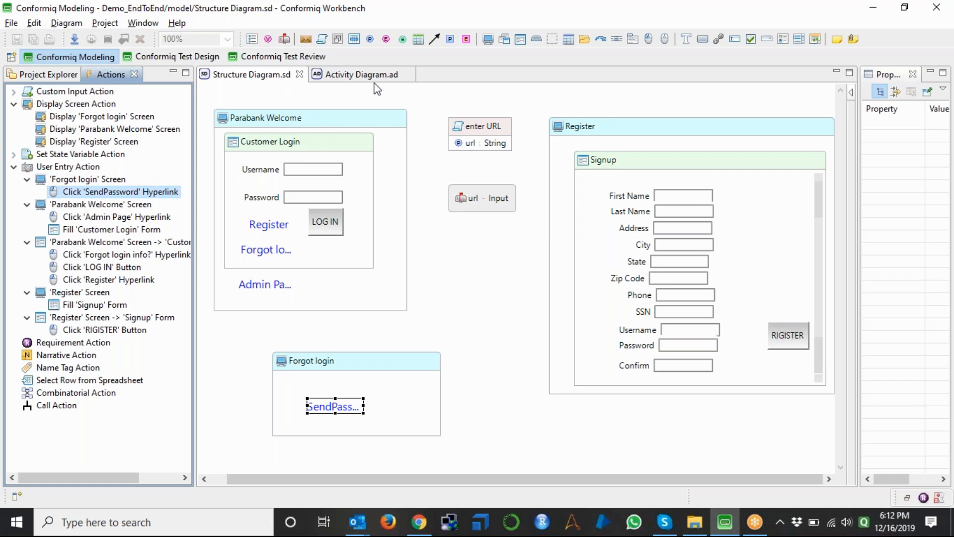
Step: Add an event node below HomePage in the activity diagram, linking HomePage to it and branching it to Login and New USer
left_click(370, 80)
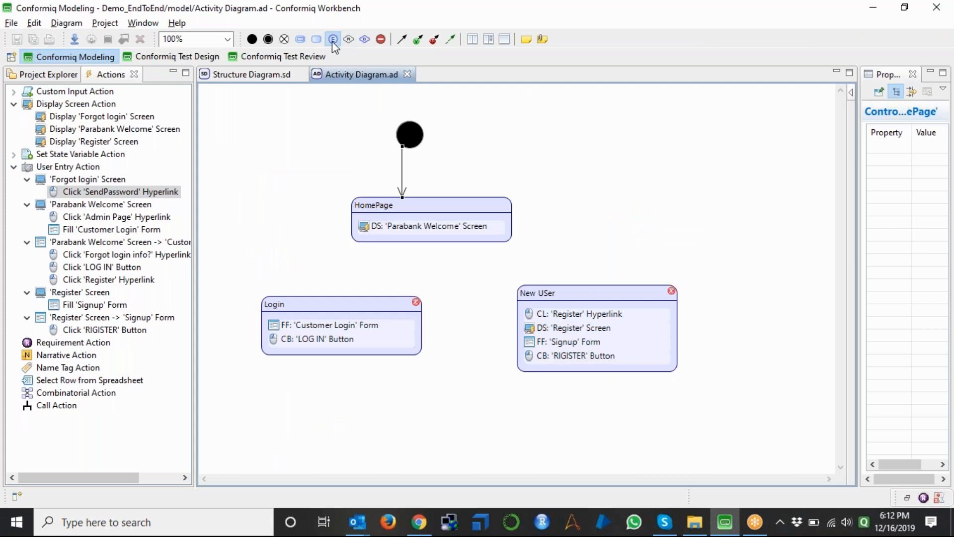
left_click(464, 264)
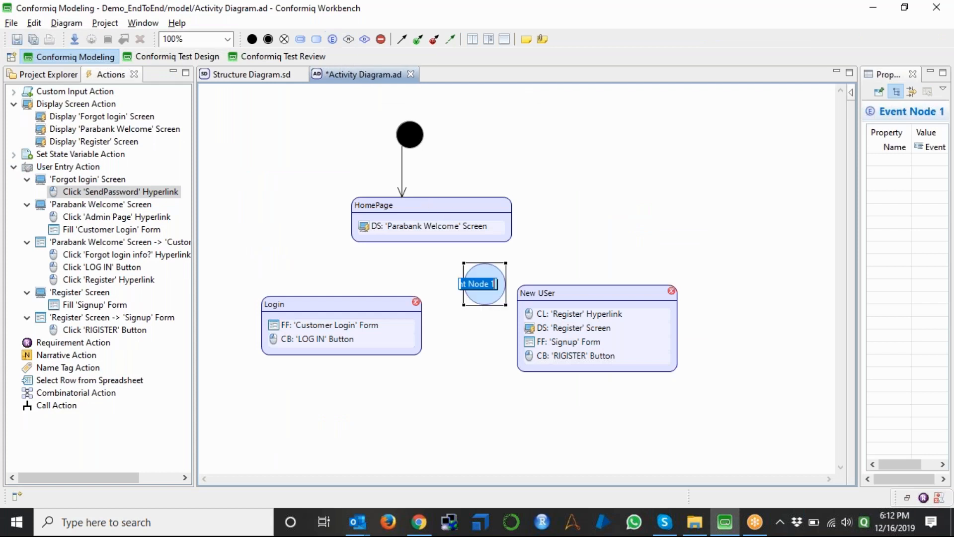
left_click_drag(471, 253, 392, 308)
mouse_move(473, 293)
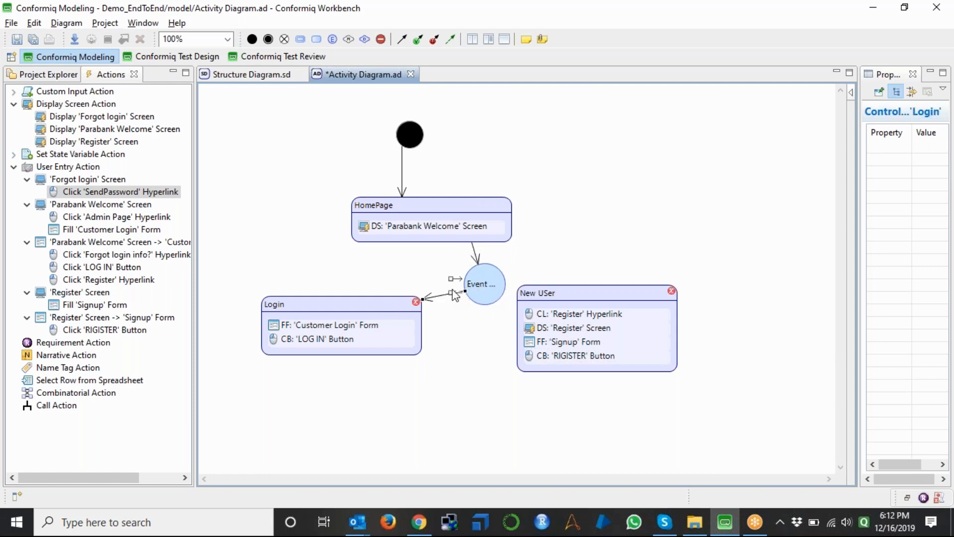
left_click_drag(453, 293, 629, 295)
Step: Arrange the activity diagram with the Hierarchical Layout and save it
right_click(592, 141)
mouse_move(619, 171)
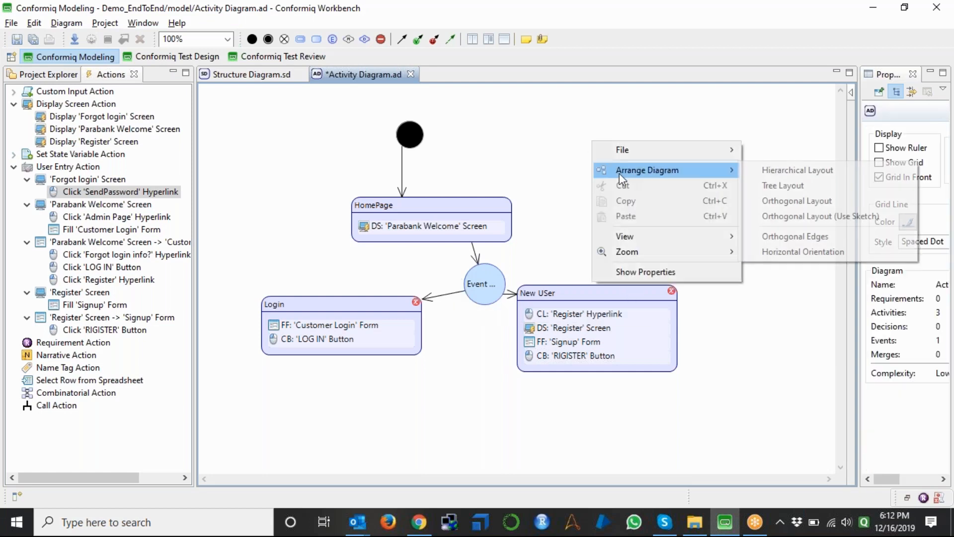
left_click(751, 170)
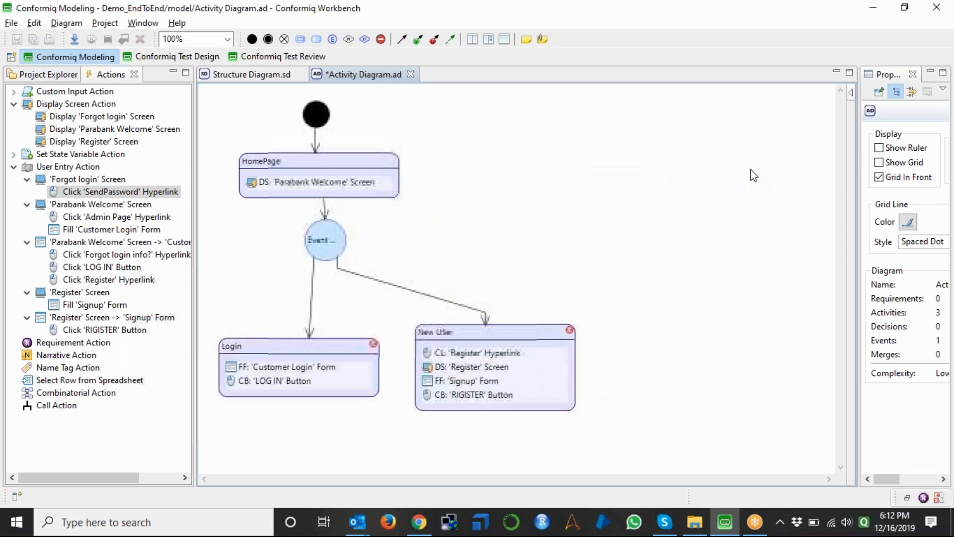
mouse_move(482, 152)
key("ctrl+s")
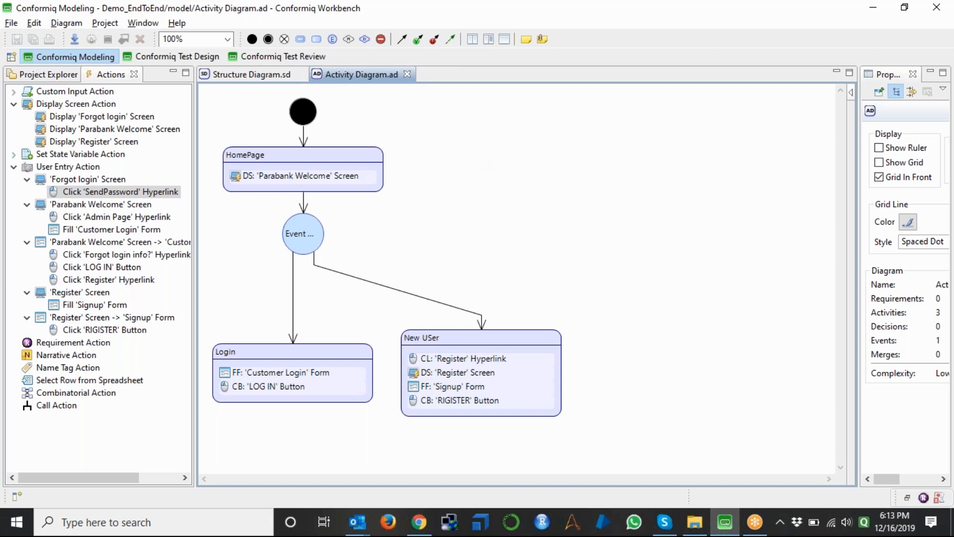
Step: Review the actions inside the HomePage, Login and New USer activities
left_click(311, 177)
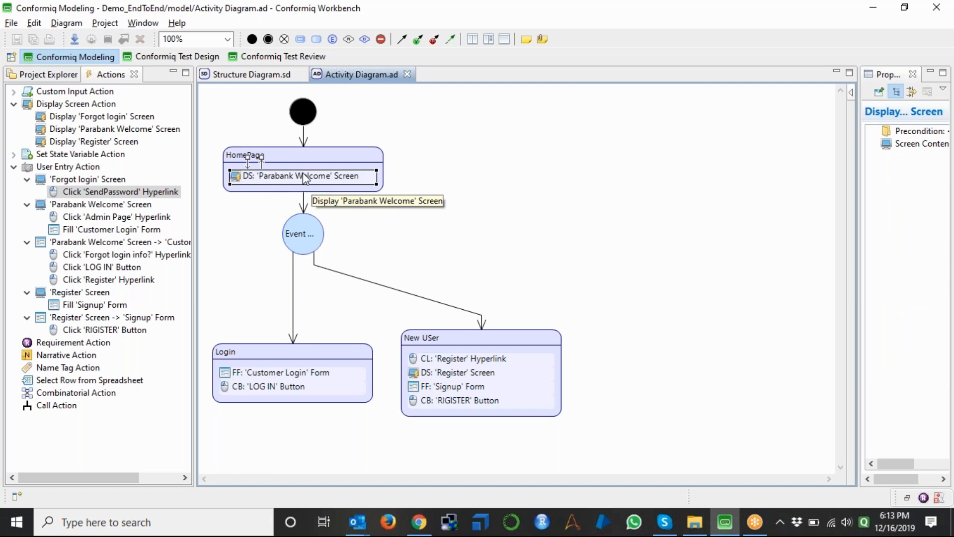
left_click(262, 376)
left_click(264, 387)
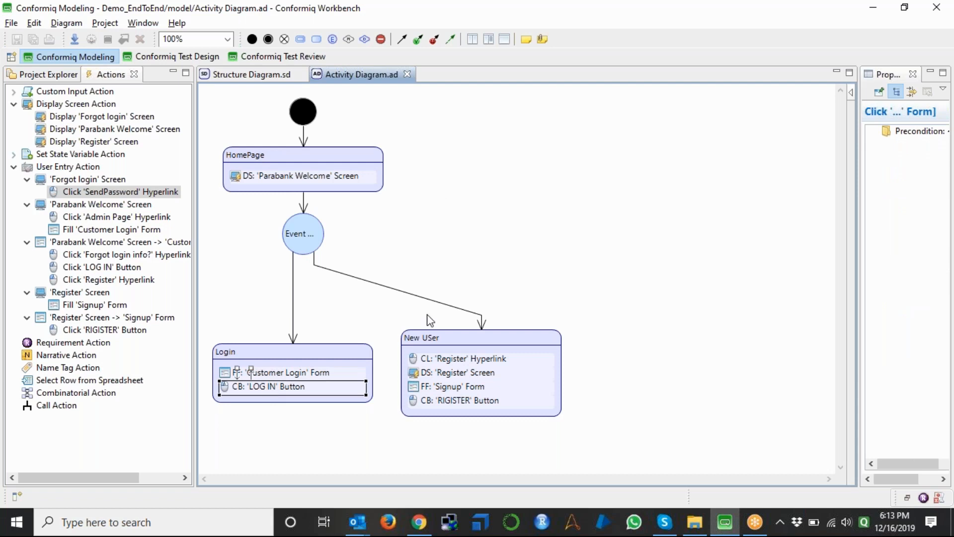
left_click(458, 363)
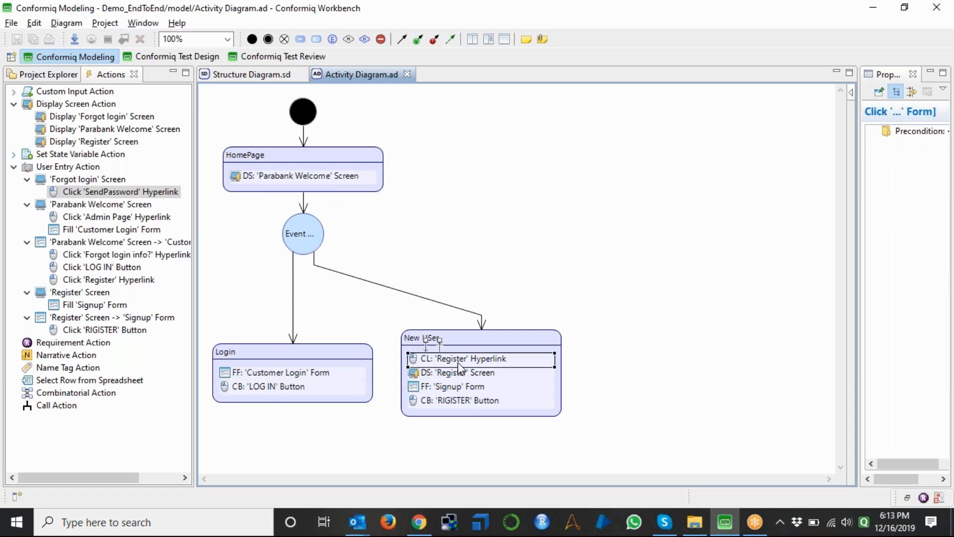
Step: Set Activity Diagram.ad in the Demo_EndToEnd model folder as the main diagram
left_click(48, 74)
left_click(26, 153)
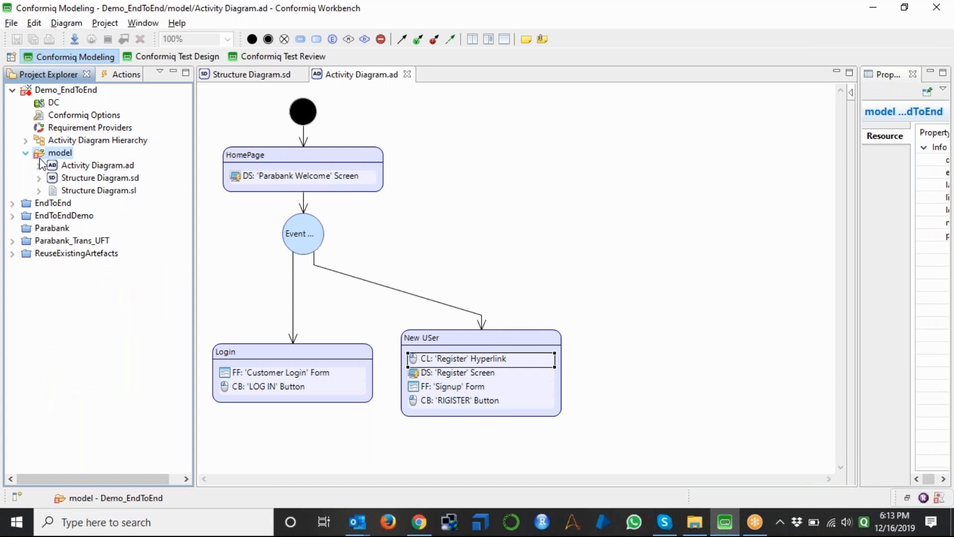
right_click(76, 164)
left_click(95, 172)
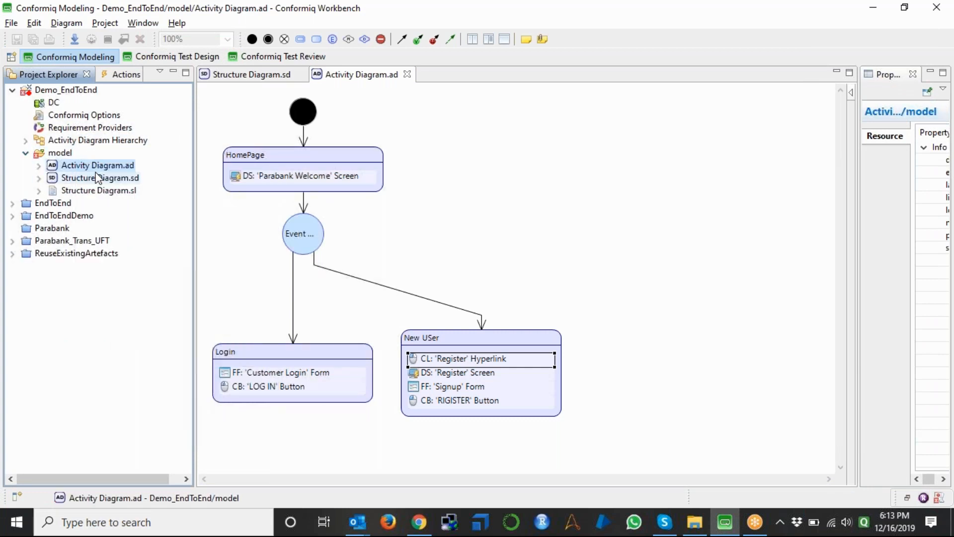
Step: Load the Demo_EndToEnd model for test design and generate its test cases, showing the detailed progress messages
left_click(162, 57)
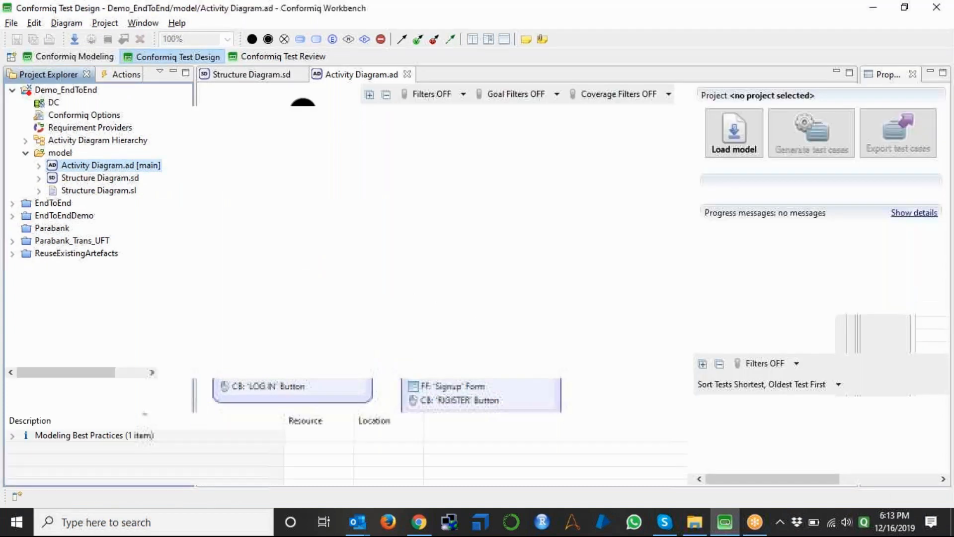
left_click(733, 139)
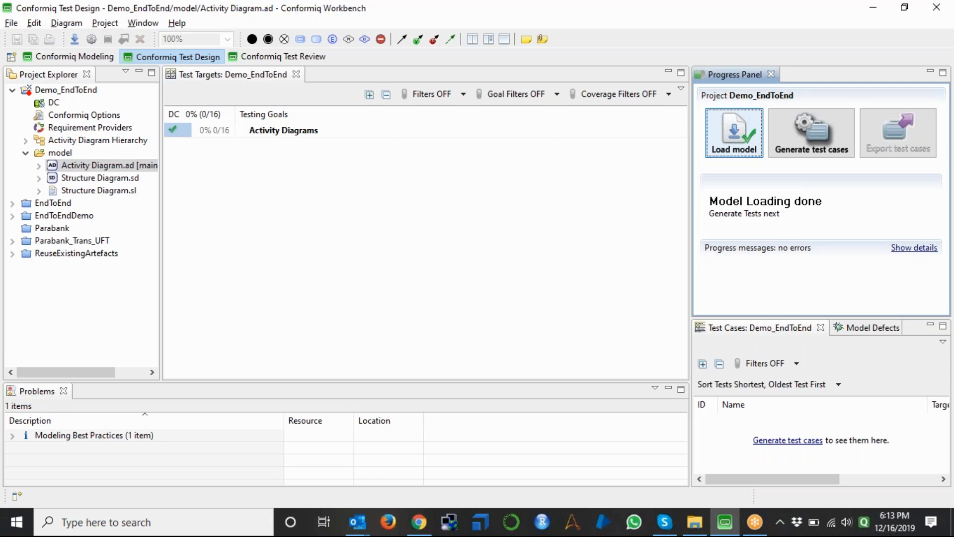
left_click(801, 157)
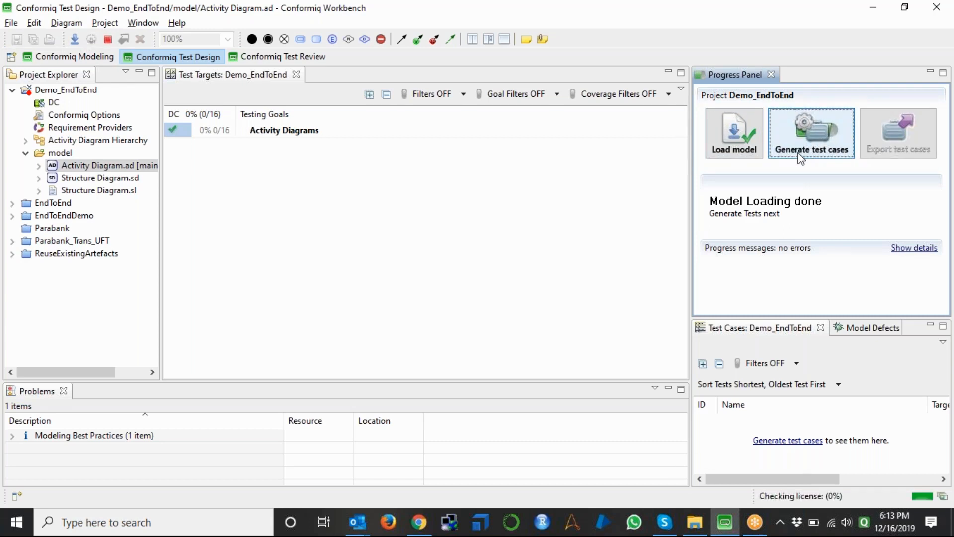
left_click(930, 325)
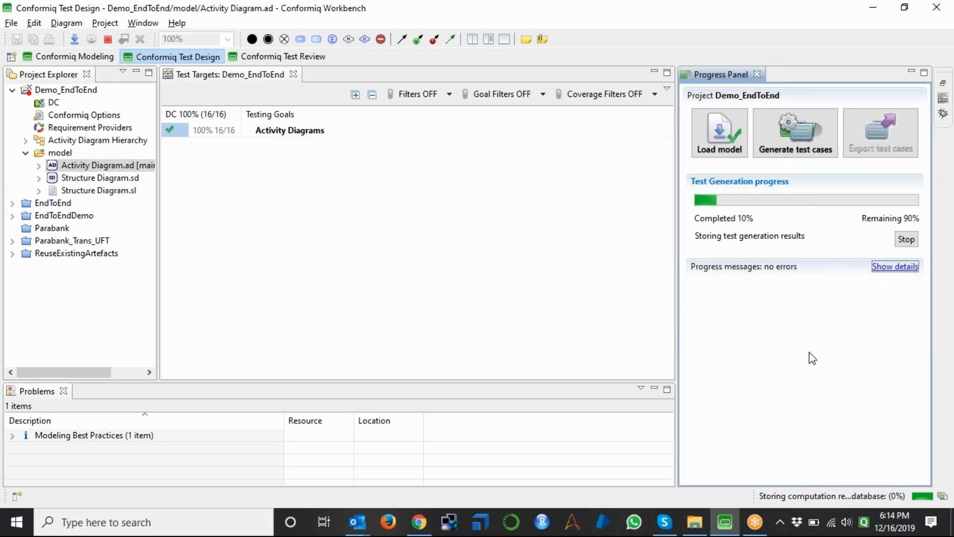
left_click(897, 269)
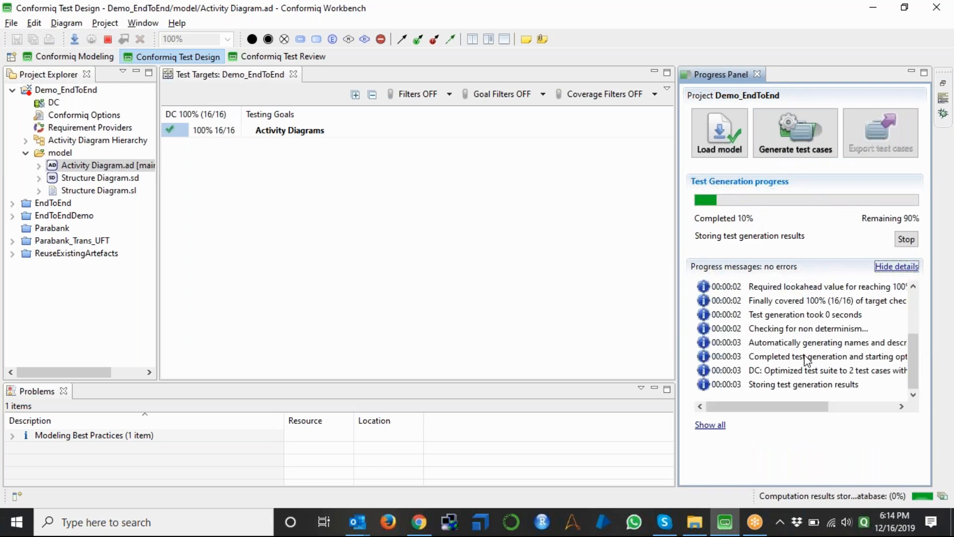
Step: Recheck the activity diagram, then review the generated Login and New USer test cases and trace each one's path through the model
left_click(87, 57)
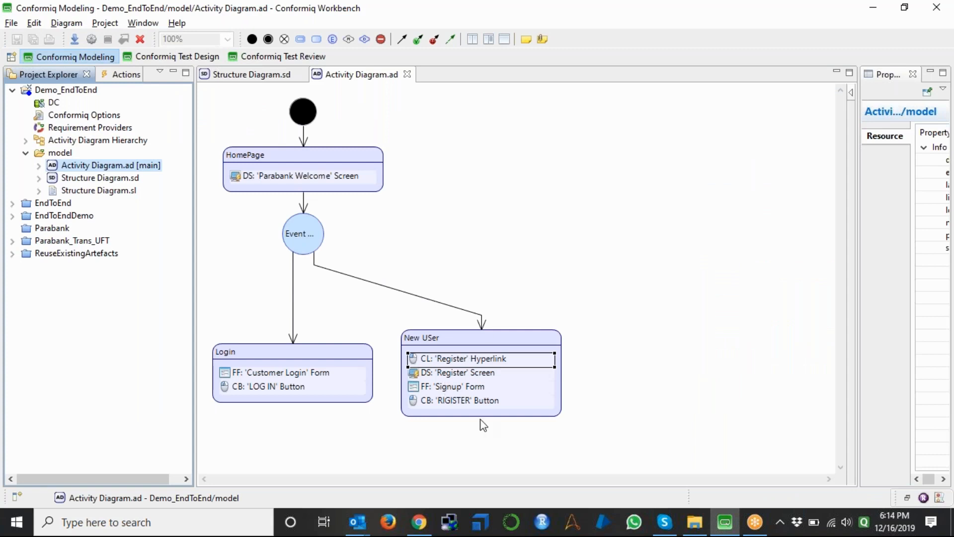
left_click(182, 60)
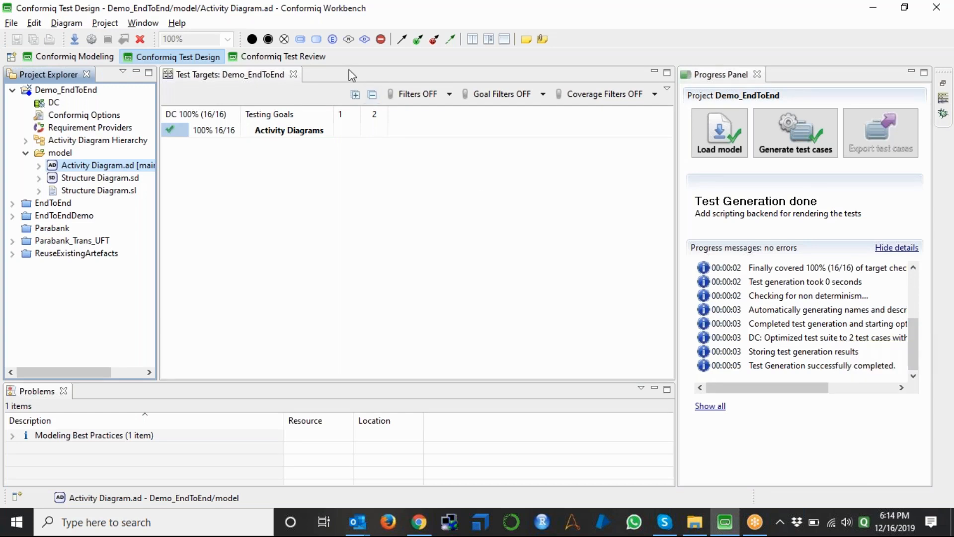
left_click(309, 59)
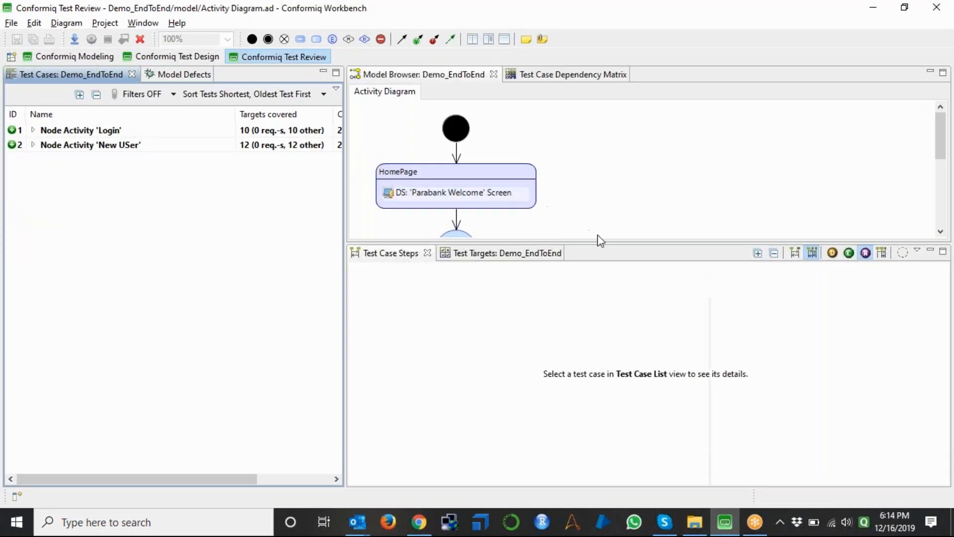
left_click_drag(596, 244, 595, 410)
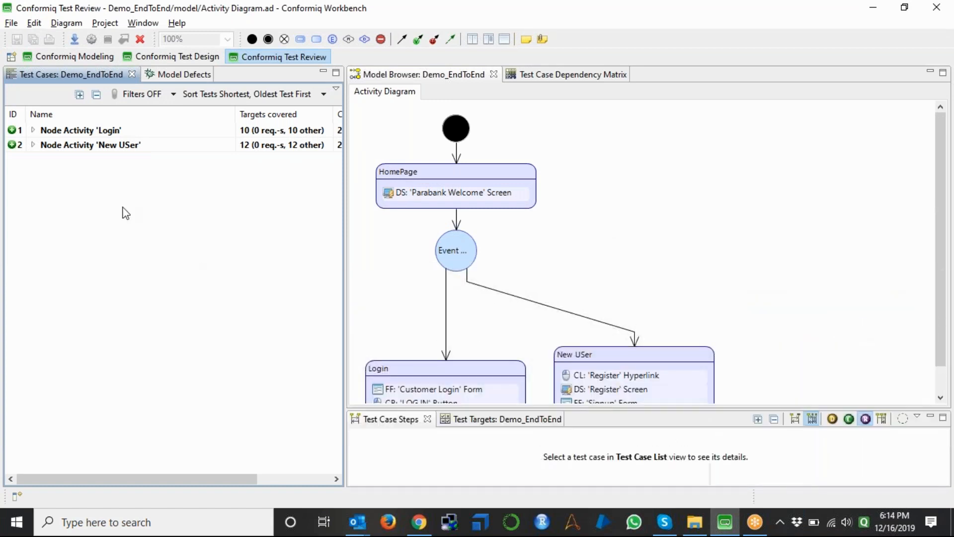
left_click(106, 141)
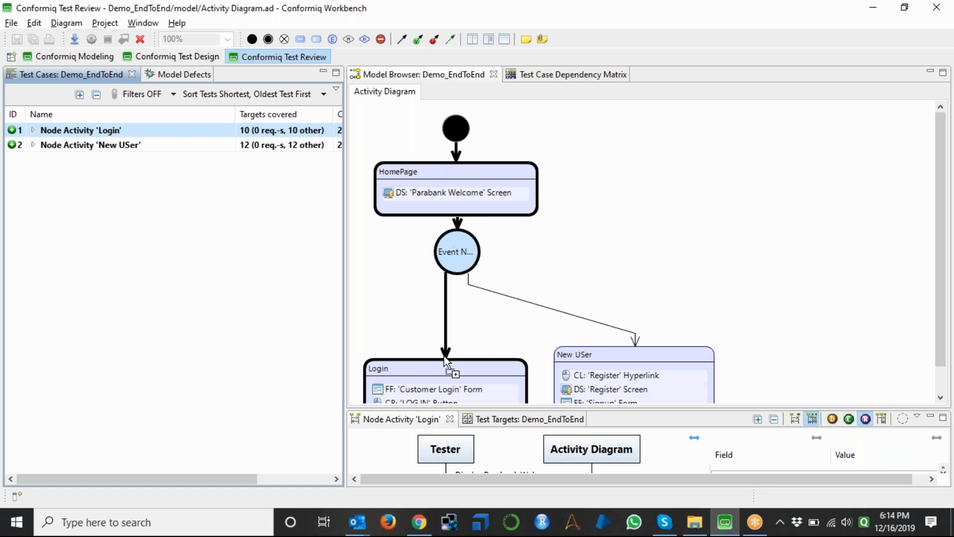
left_click(130, 147)
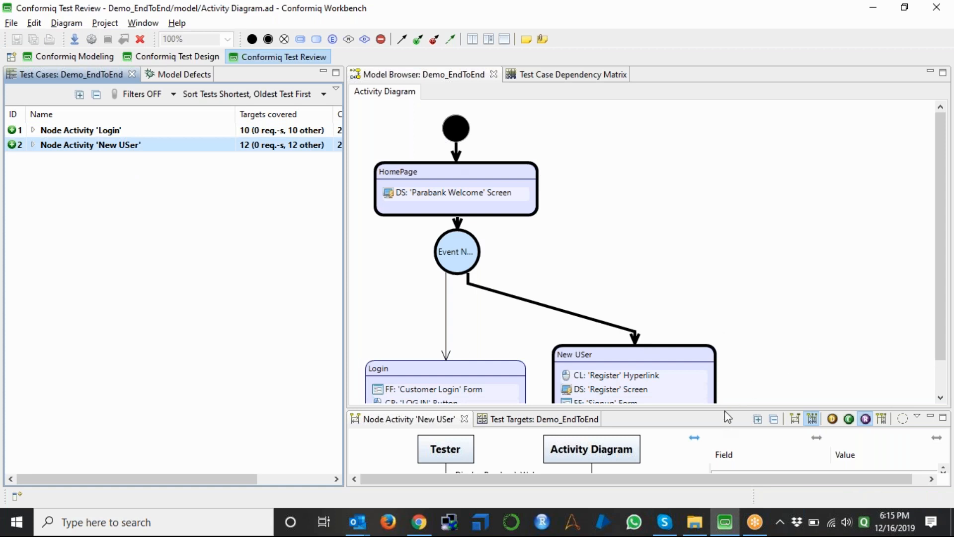
Step: Enlarge the New USer test steps view and trace the Click Register hyperlink and Display Register screen steps to the model
left_click_drag(718, 407, 709, 333)
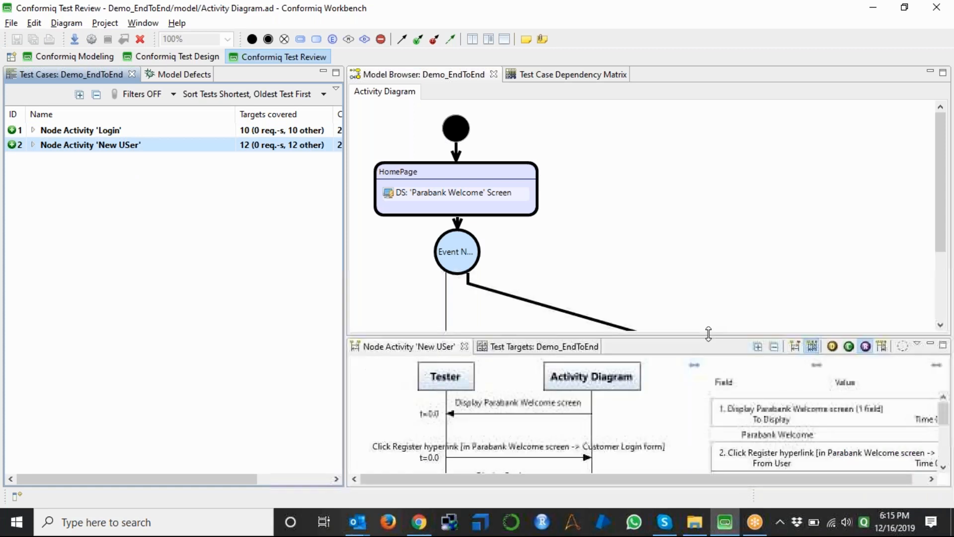
left_click_drag(944, 155, 944, 222)
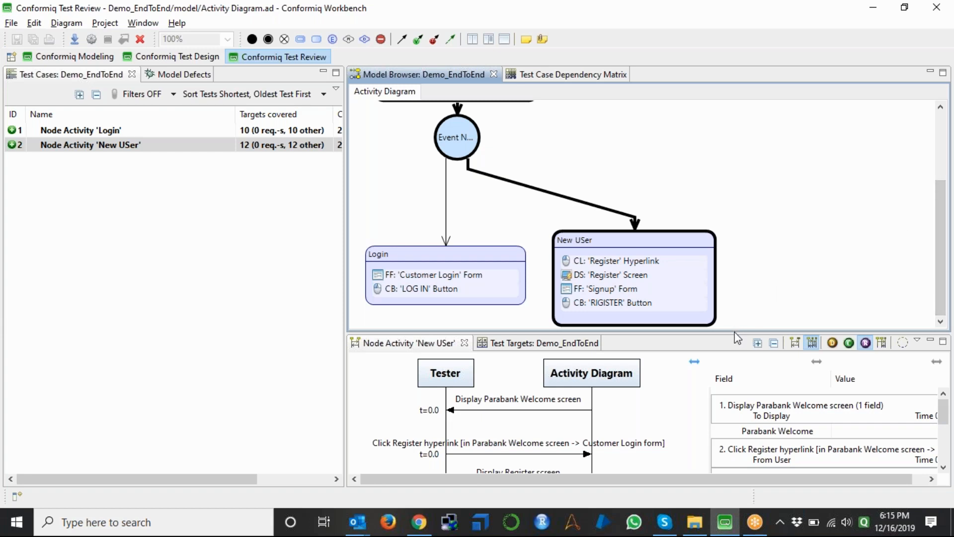
left_click_drag(735, 334, 715, 196)
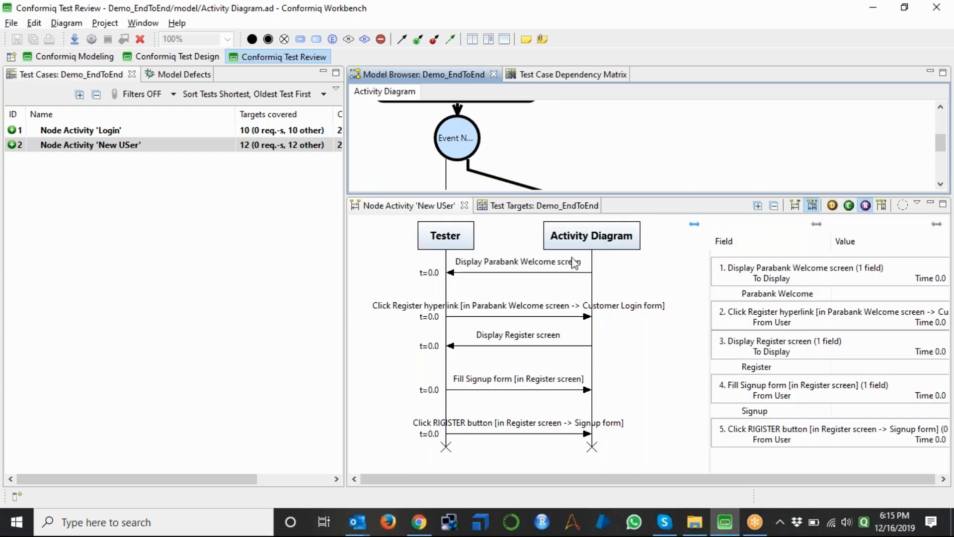
left_click(515, 321)
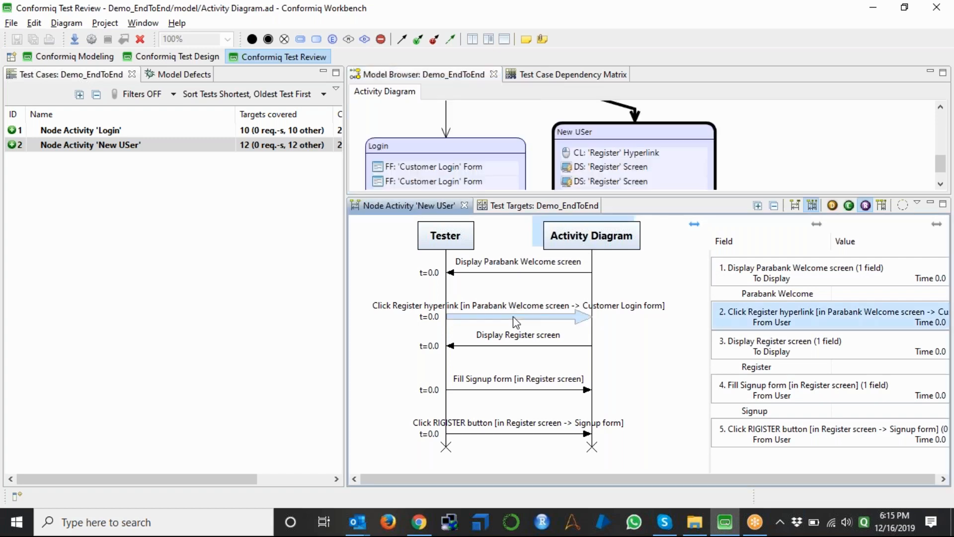
left_click(514, 347)
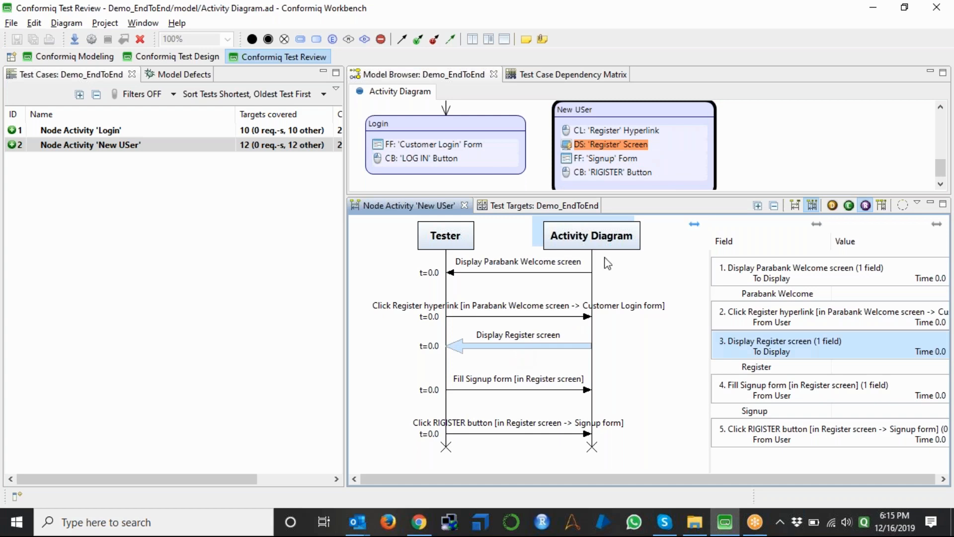
Step: Expand the field details of the New USer test steps, inspect the Register hyperlink and Register screen steps, and collapse the details again
left_click(757, 205)
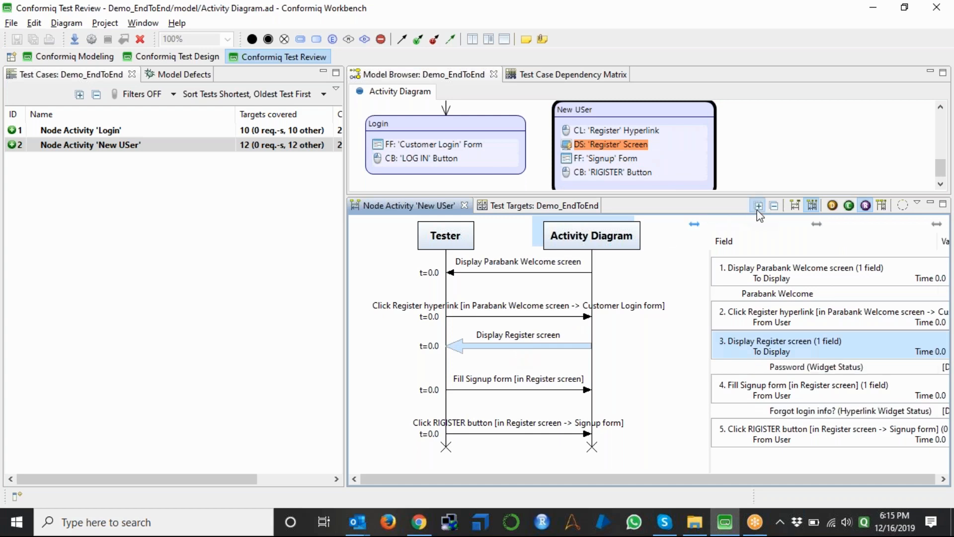
left_click_drag(943, 286, 943, 310)
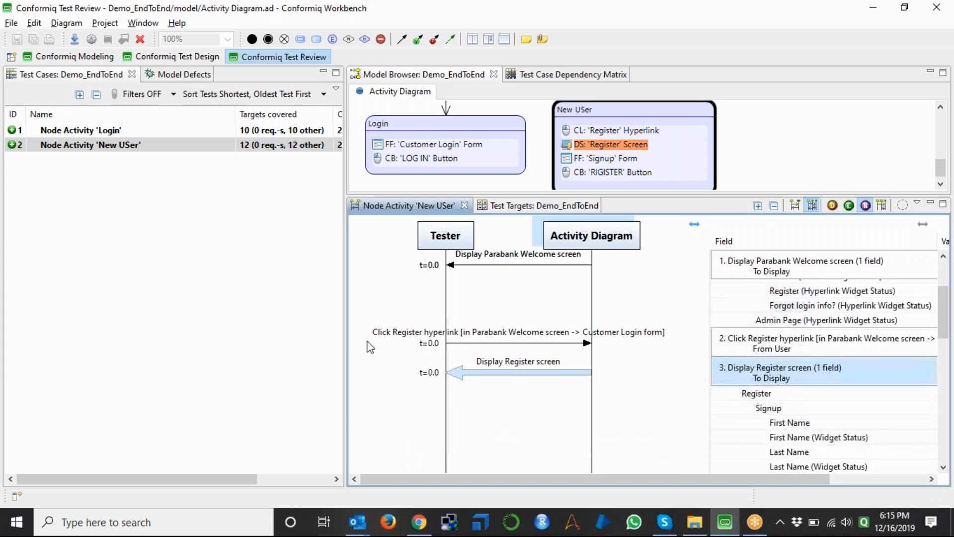
left_click(491, 344)
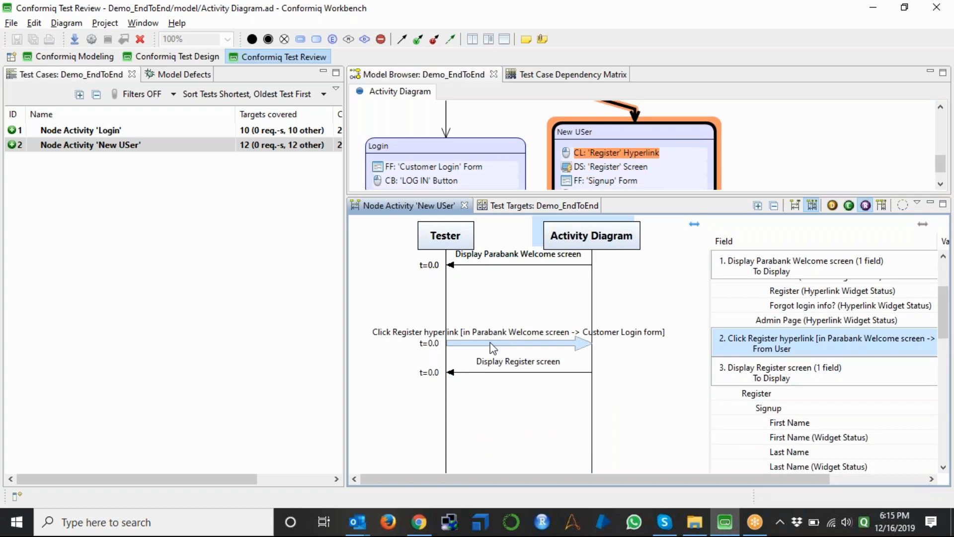
left_click(540, 374)
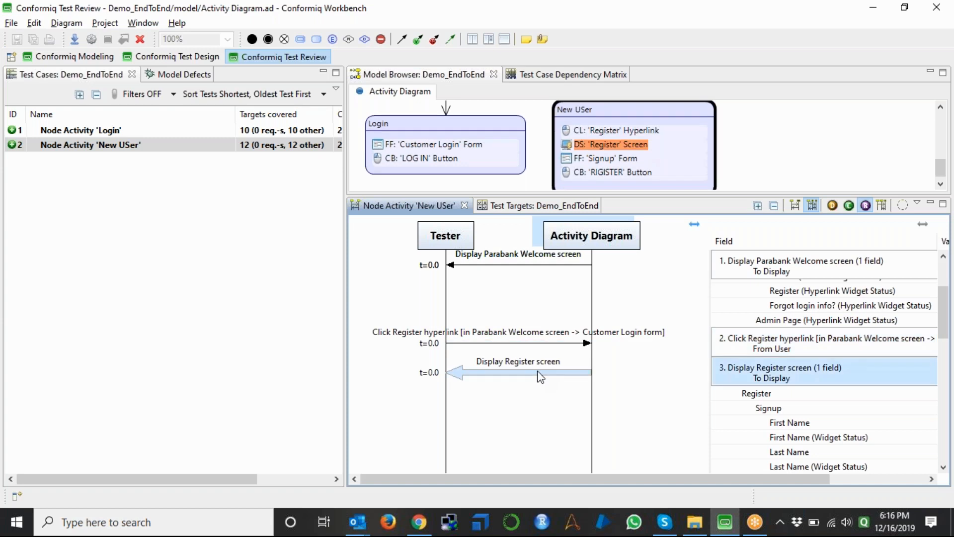
left_click(774, 206)
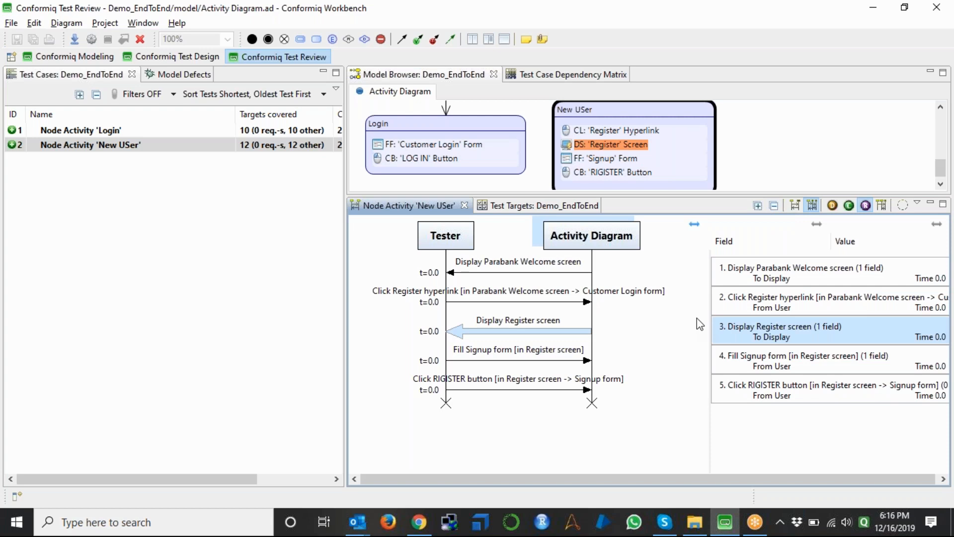
Step: Walk through all five New USer test steps in order, from Display Parabank Welcome screen to Click RIGISTER button, tracing each in the model
left_click(537, 274)
left_click(541, 300)
left_click(541, 333)
left_click(541, 359)
left_click(546, 389)
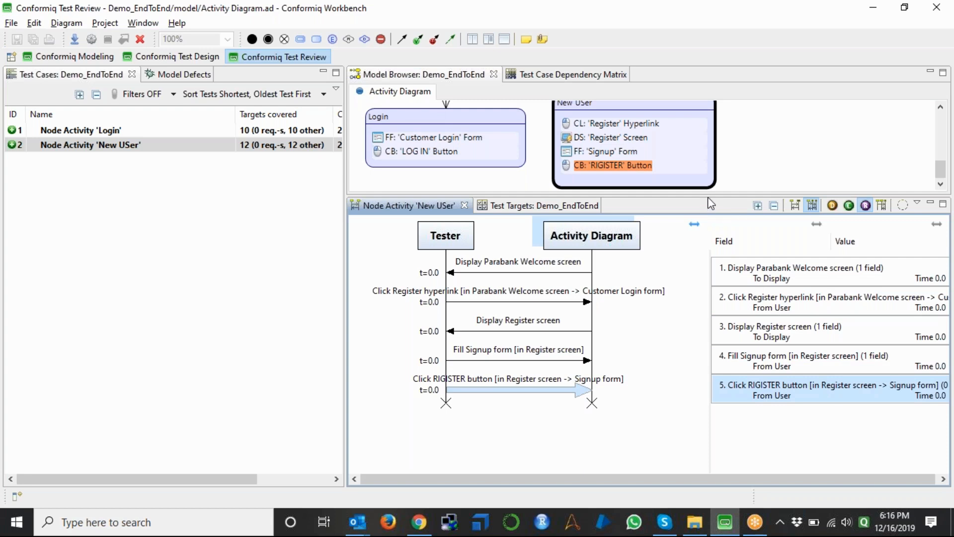
Step: Return to the Test Design perspective and add the ExcelScripter scripting backend from the Conformiq Installation to the DC test design configuration
left_click_drag(700, 198, 700, 258)
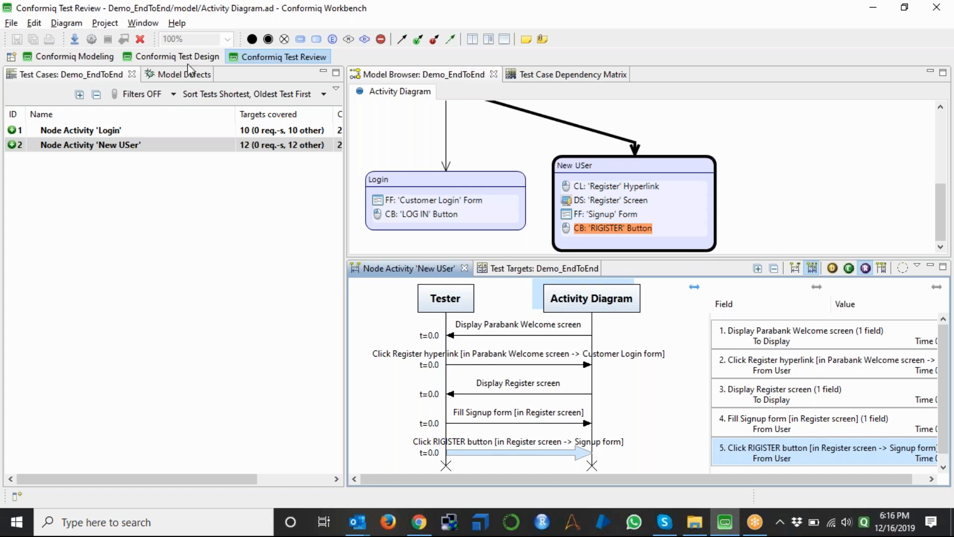
left_click(177, 56)
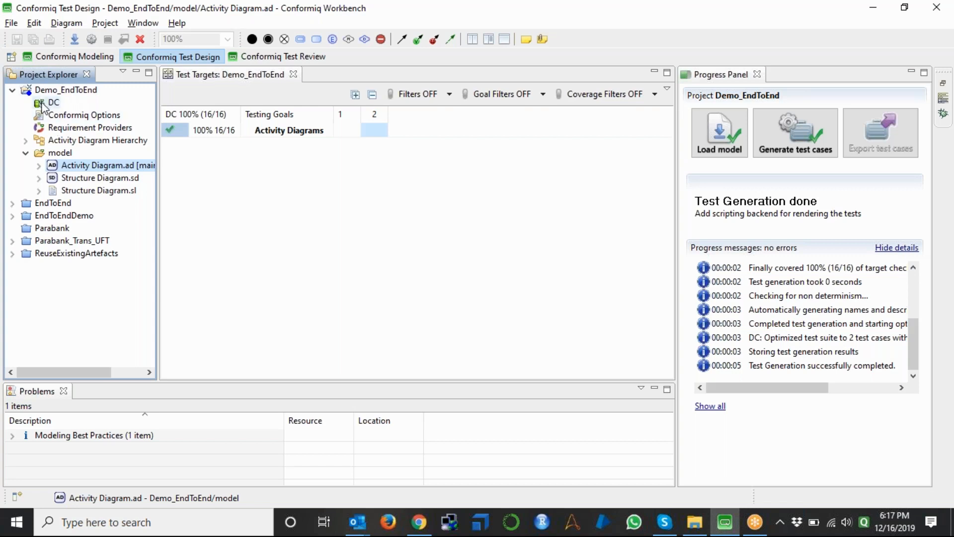
left_click(44, 104)
right_click(43, 104)
mouse_move(149, 119)
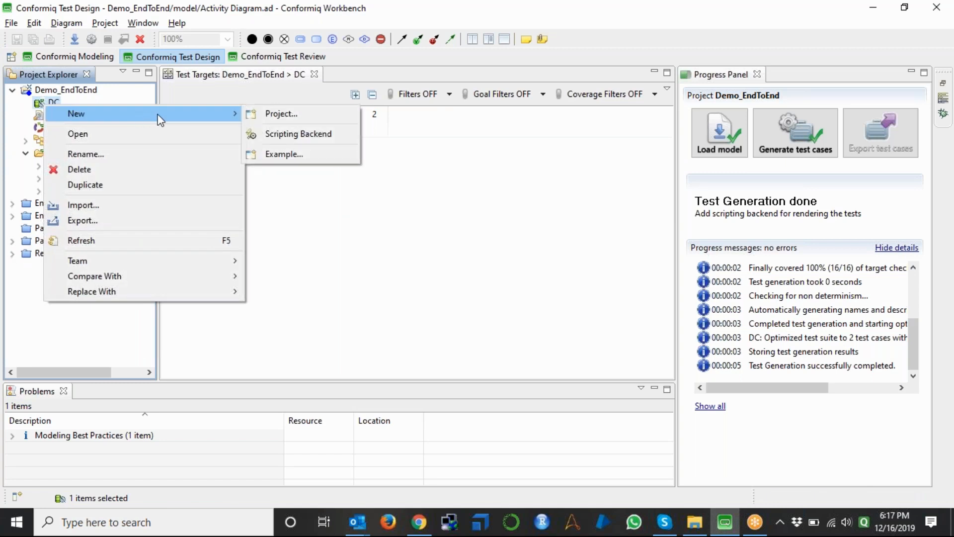
left_click(298, 134)
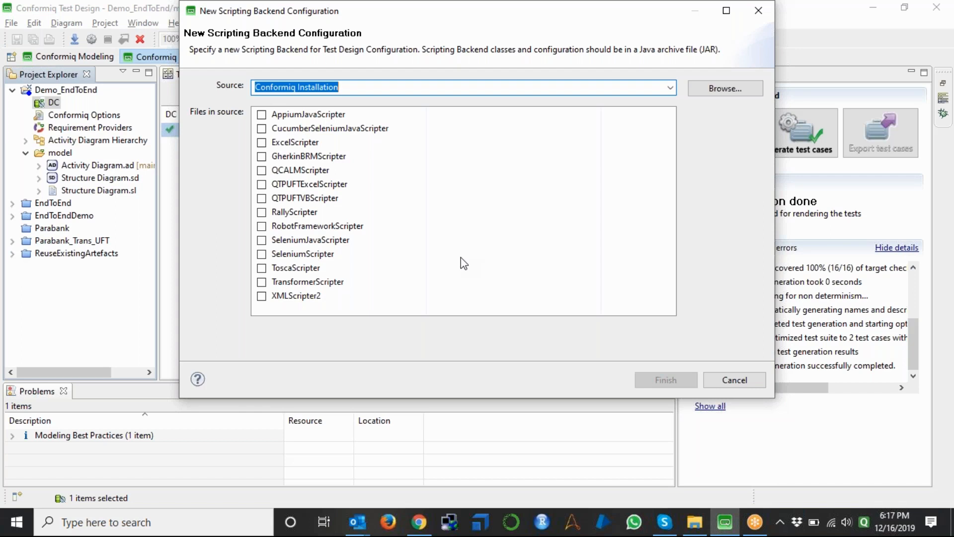
left_click(264, 143)
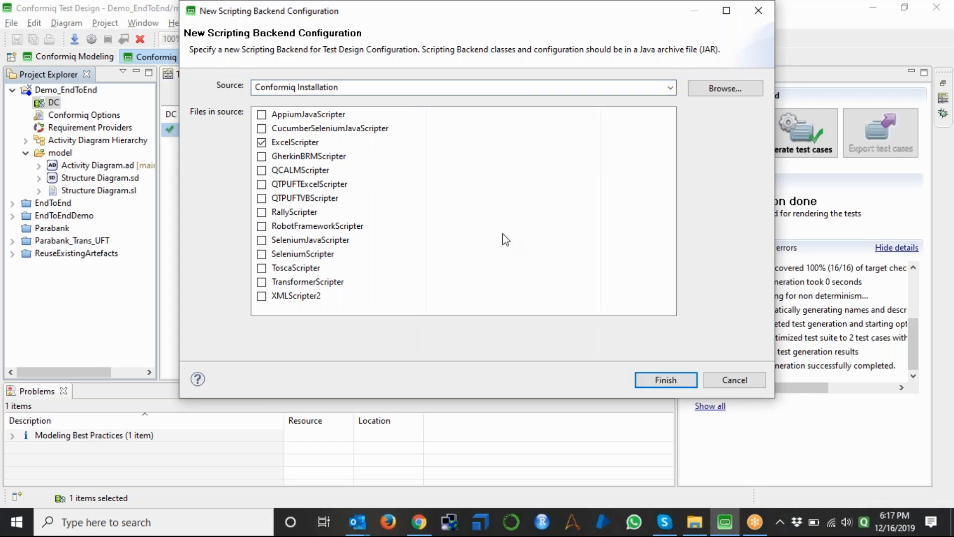
left_click(659, 380)
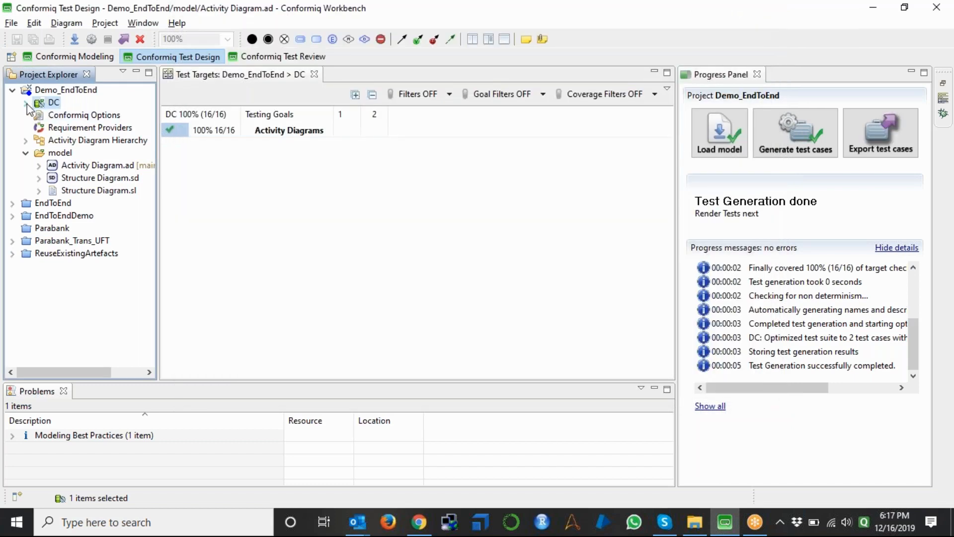
Step: Expand DC, start another scripting backend configuration for it, and open the folder browser for the backend's source
left_click(25, 102)
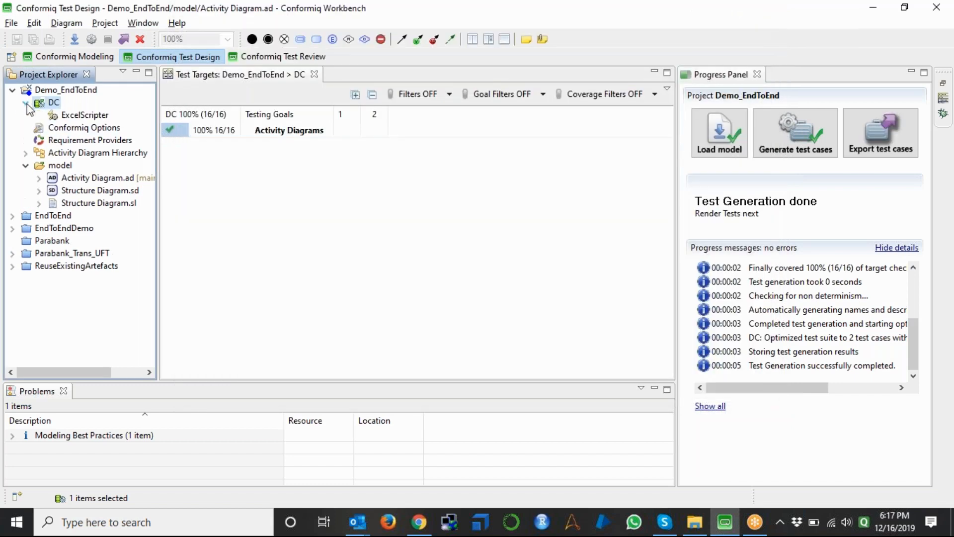
right_click(52, 102)
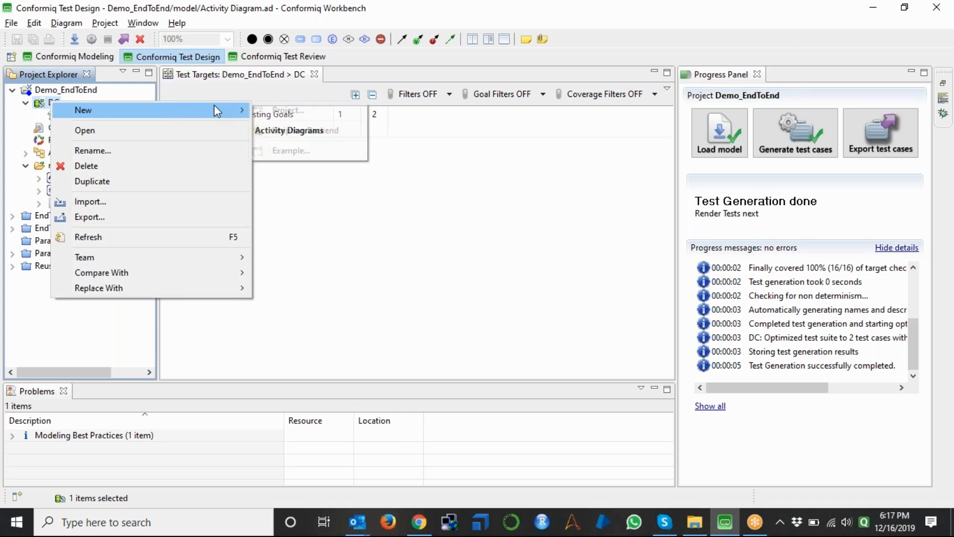
mouse_move(213, 106)
left_click(291, 128)
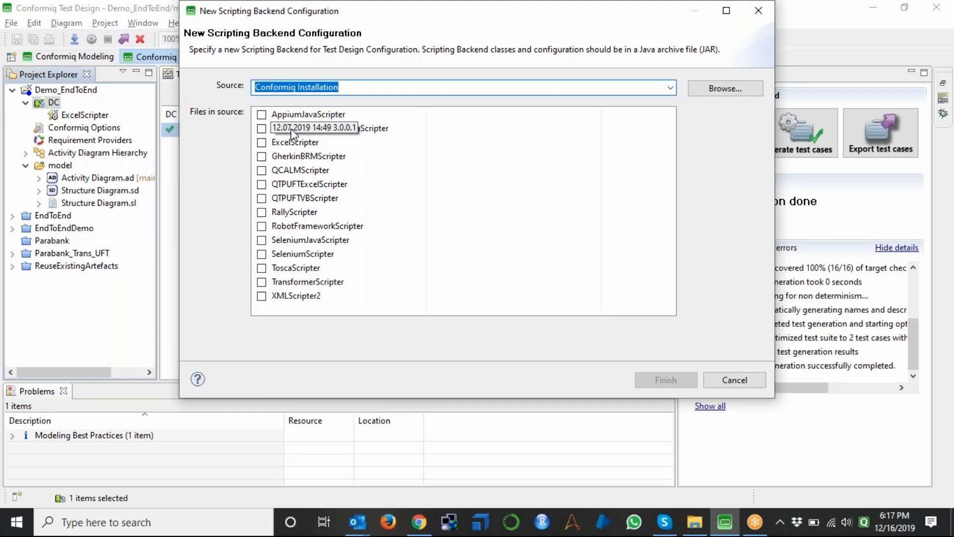
left_click(725, 89)
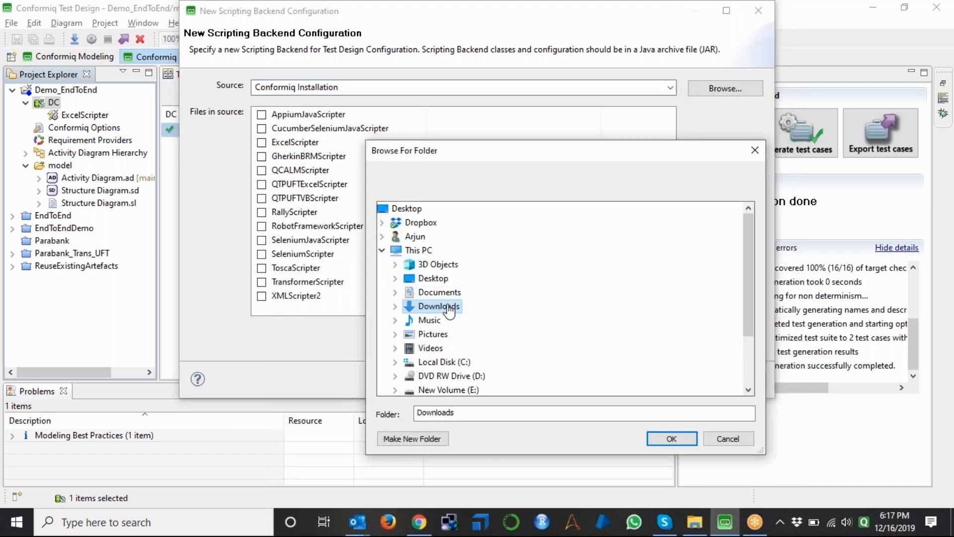
double_click(439, 293)
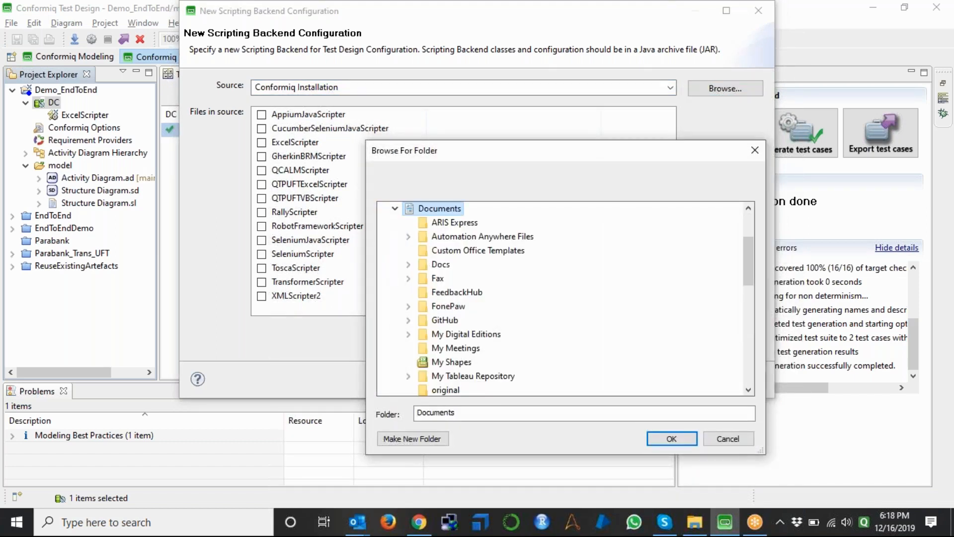
left_click(440, 265)
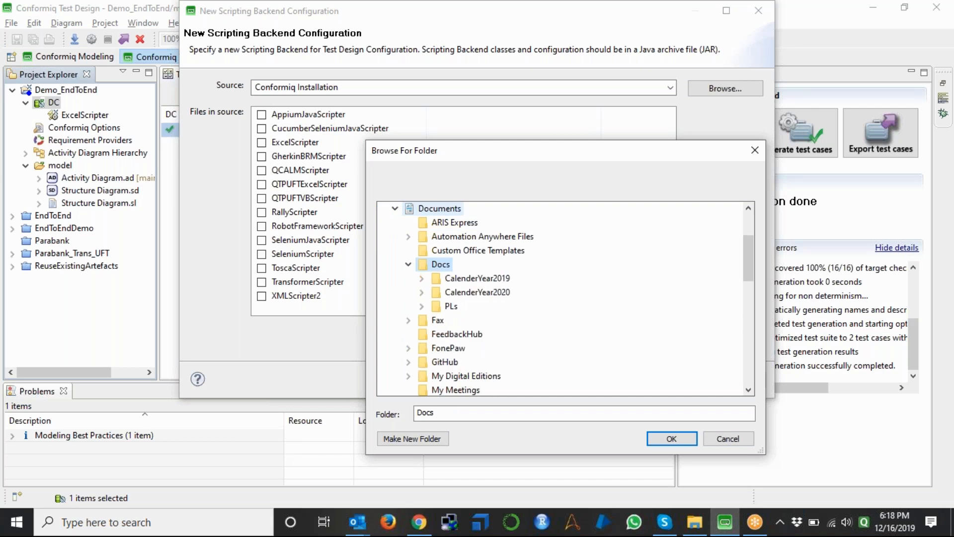
key("Left")
key("Left")
key("Left")
Step: Set the backend source to the ITC Scripters folder under Desktop\Docs and add SeleniumJavaScripter_Latest20112019 to DC
key("Up")
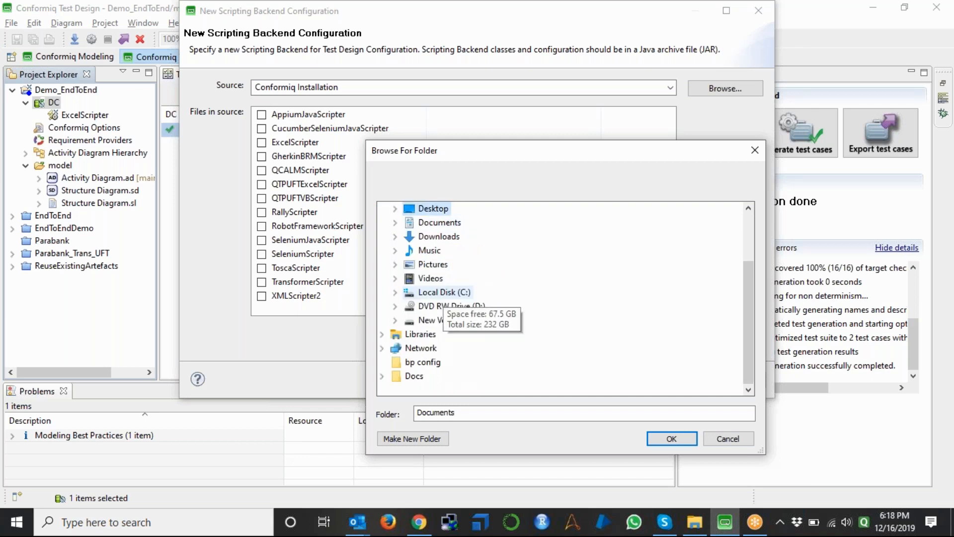
key("Right")
key("Down")
key("Down")
key("Right")
key("i")
key("t")
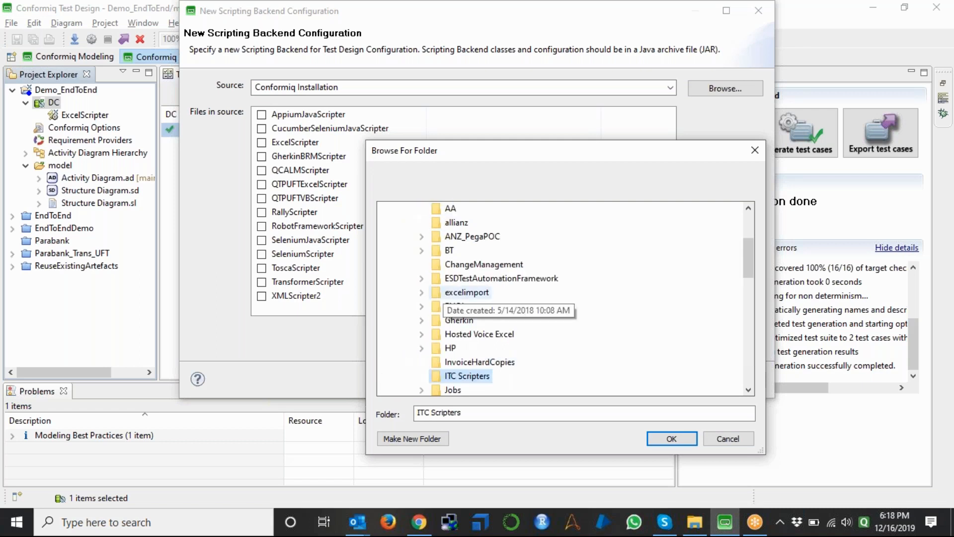
left_click(672, 438)
left_click(261, 116)
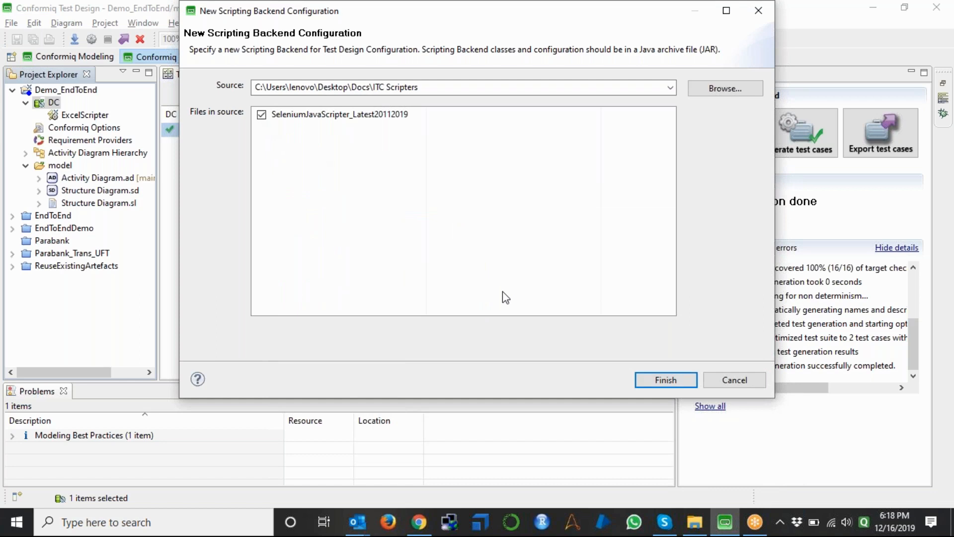
left_click(665, 380)
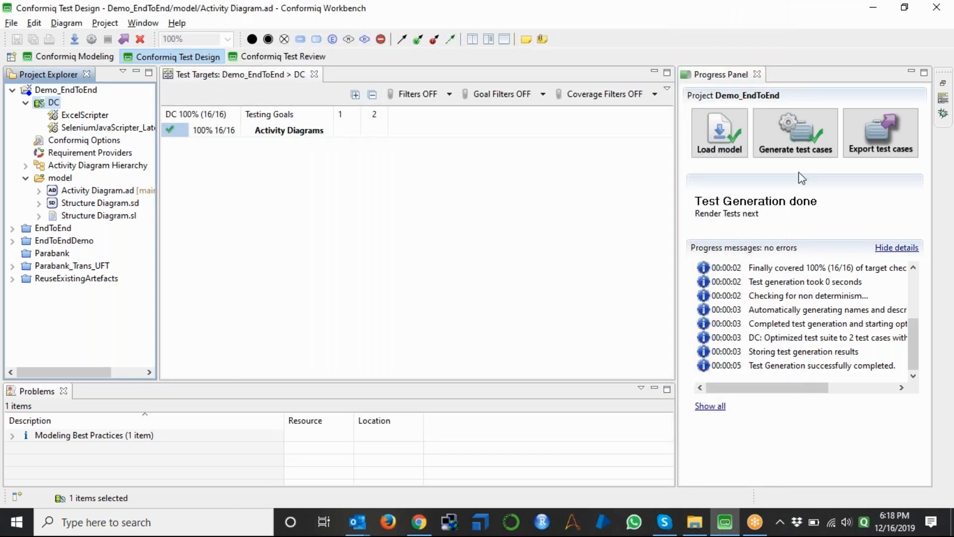
Step: Export the test cases through the scripting backends and open the Test cases sheet of the exported ExcelTestSuite.xls
left_click(860, 155)
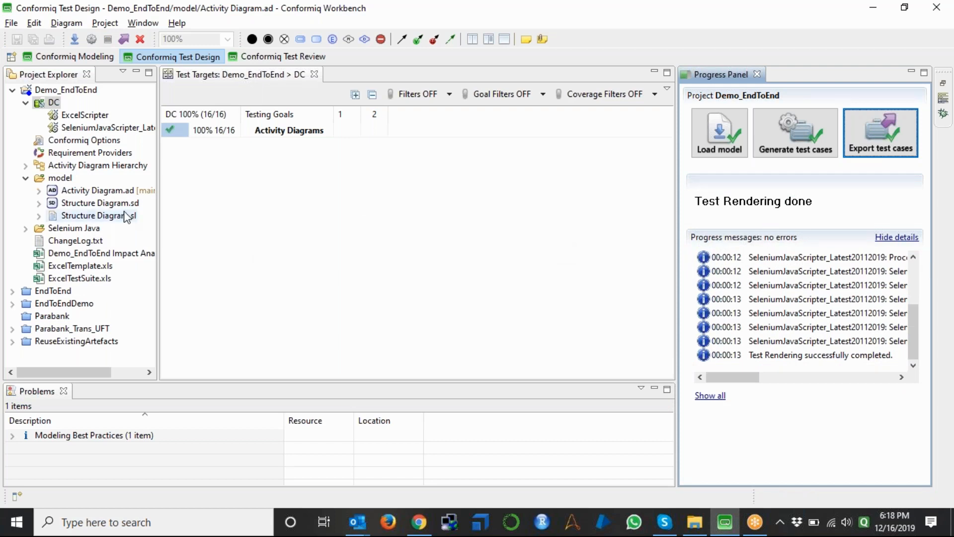
left_click(77, 279)
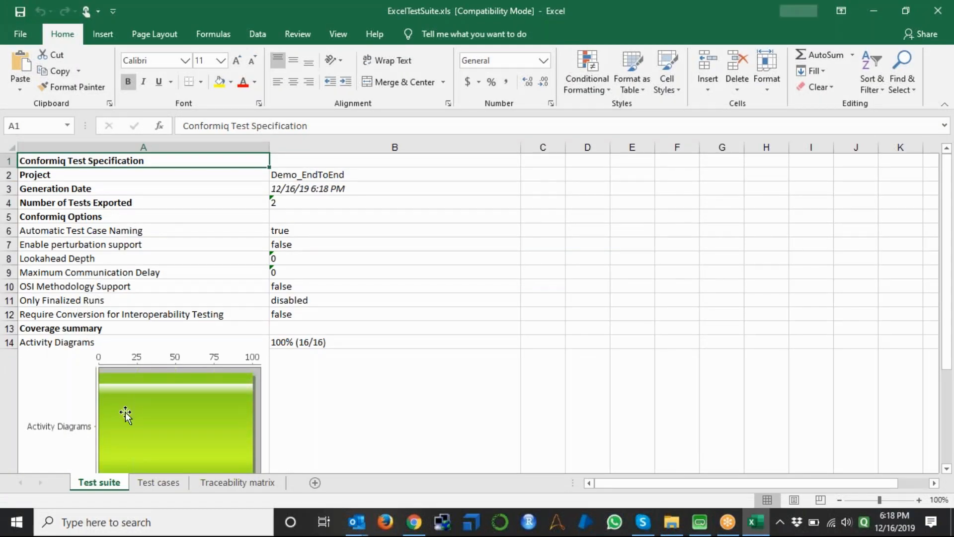
left_click(151, 482)
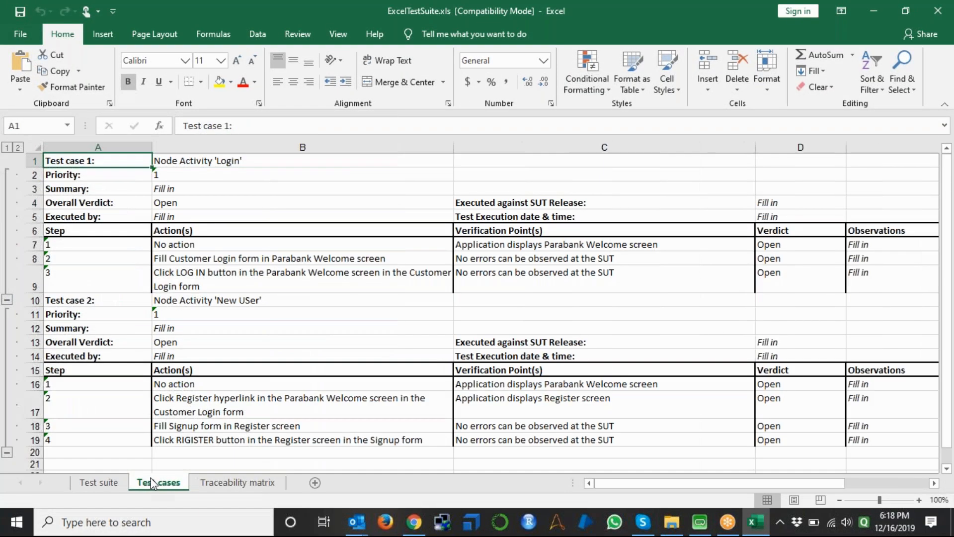
Step: Review the actions and verification points of each step in test case 1, Node Activity 'Login'
left_click(284, 272)
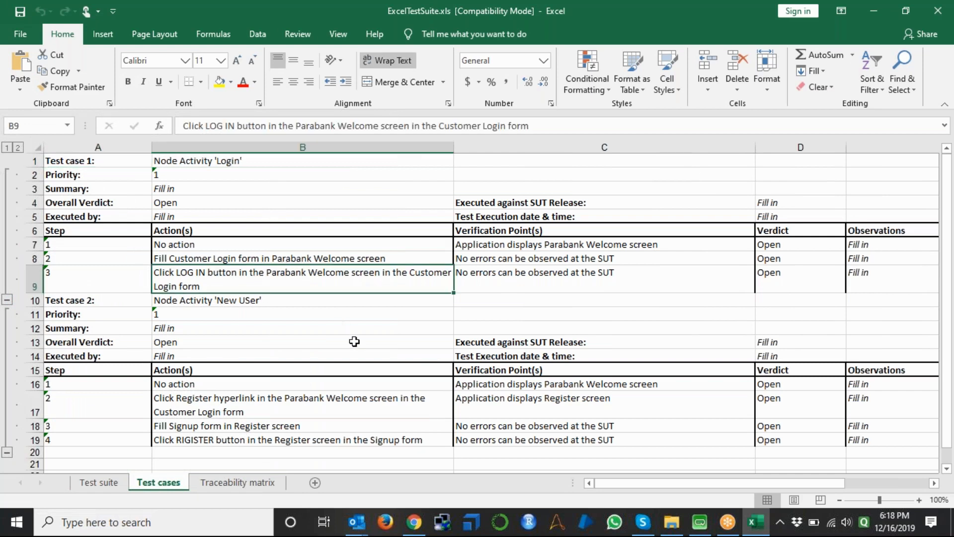
key("Up")
key("Up")
key("Right")
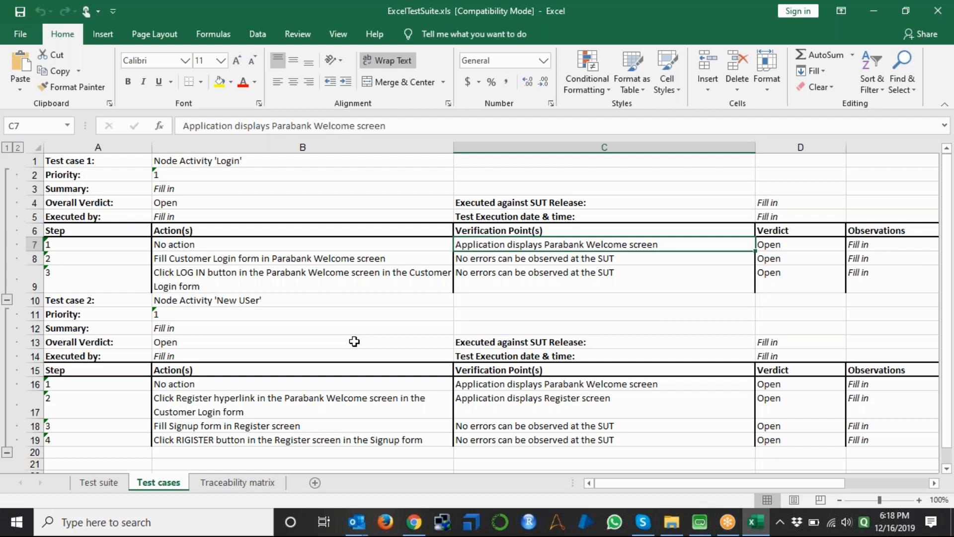
key("Down")
key("Left")
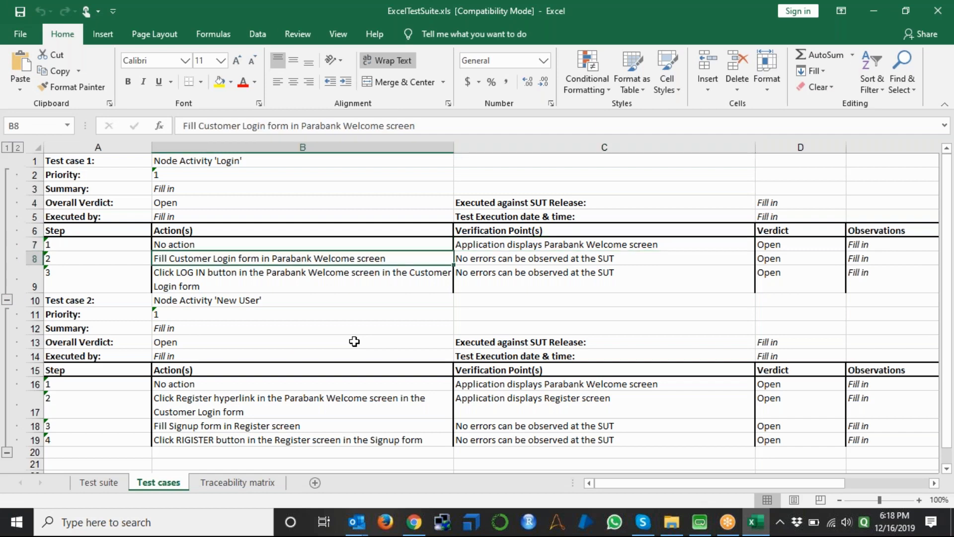
key("Down")
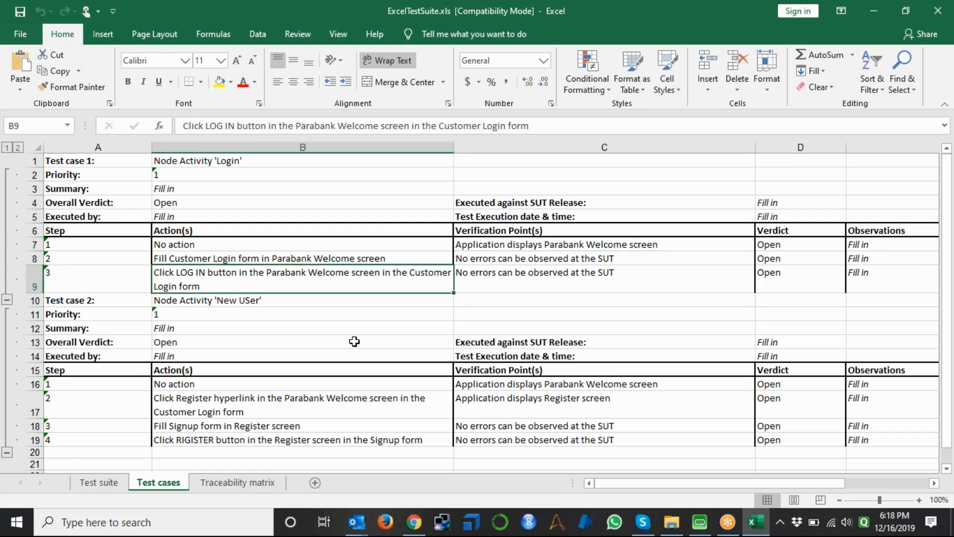
Step: Review the step actions and verification points of test case 2, Node Activity 'New USer', and close the workbook
key("Down")
key("Down")
key("Down")
key("Down")
key("Down")
key("Down")
key("Down")
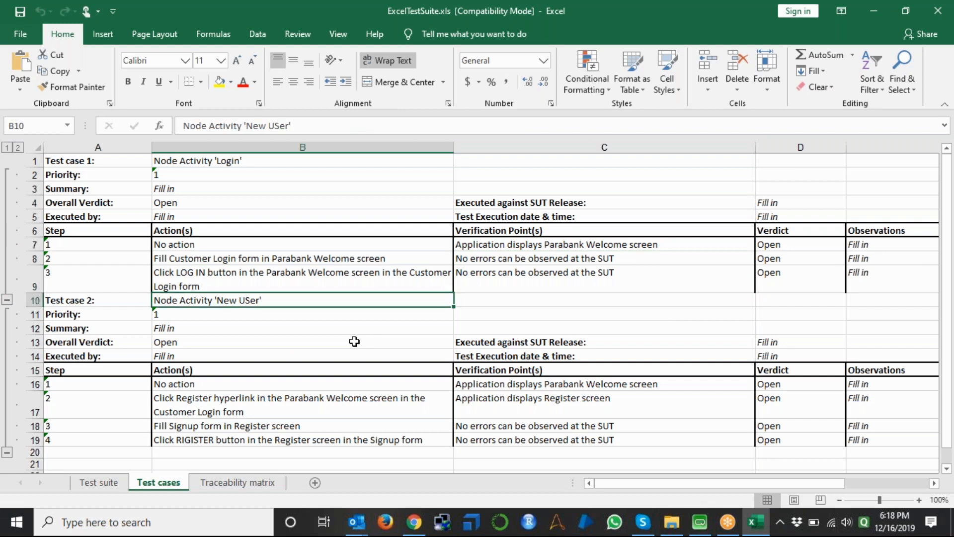
key("Down")
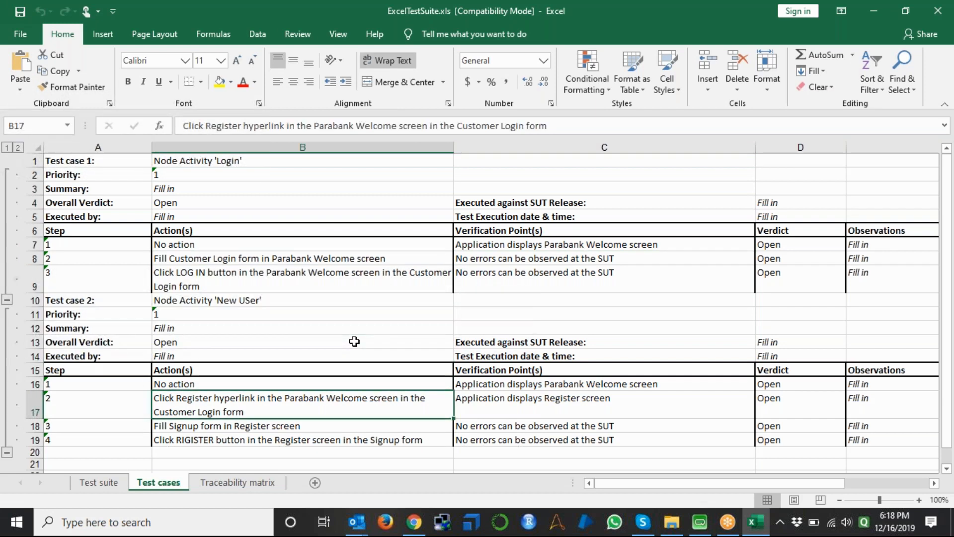
key("Right")
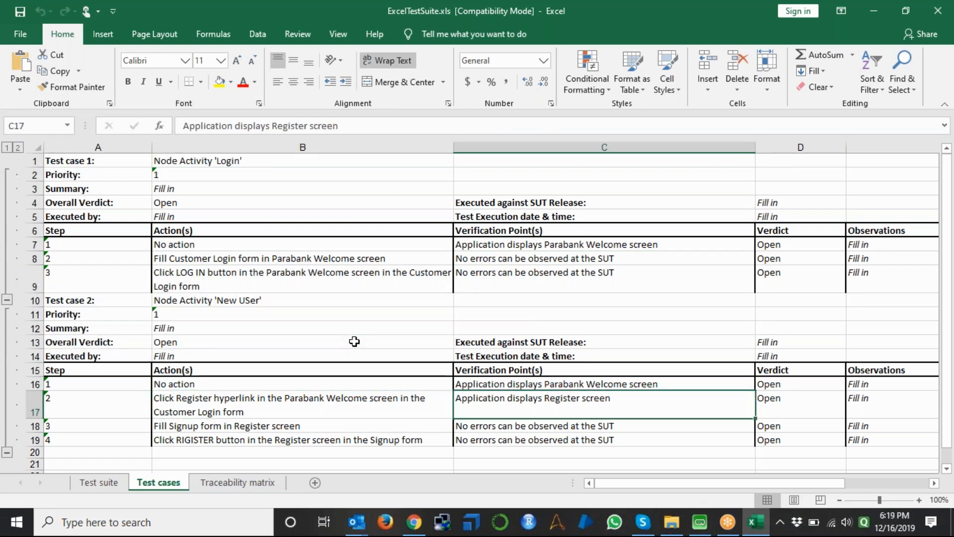
key("Down")
key("Left")
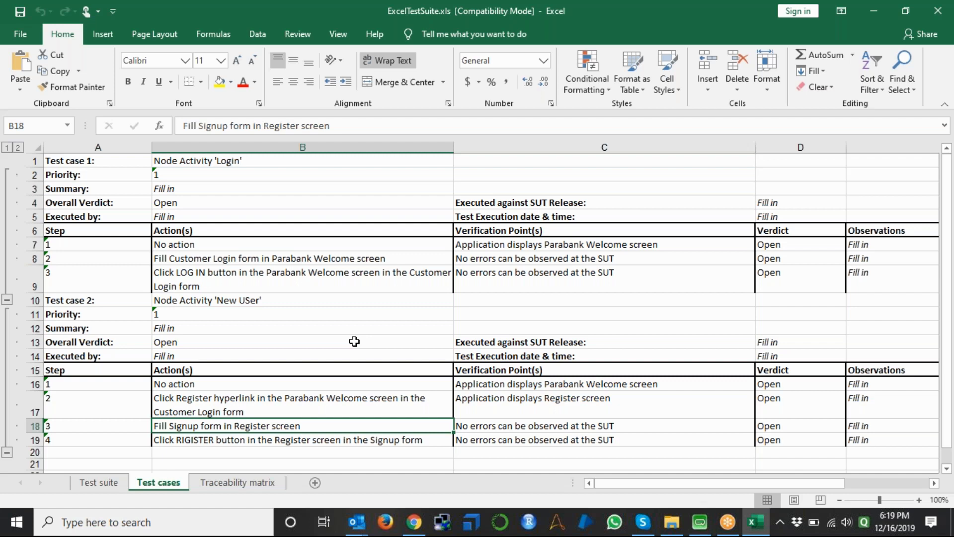
left_click(936, 14)
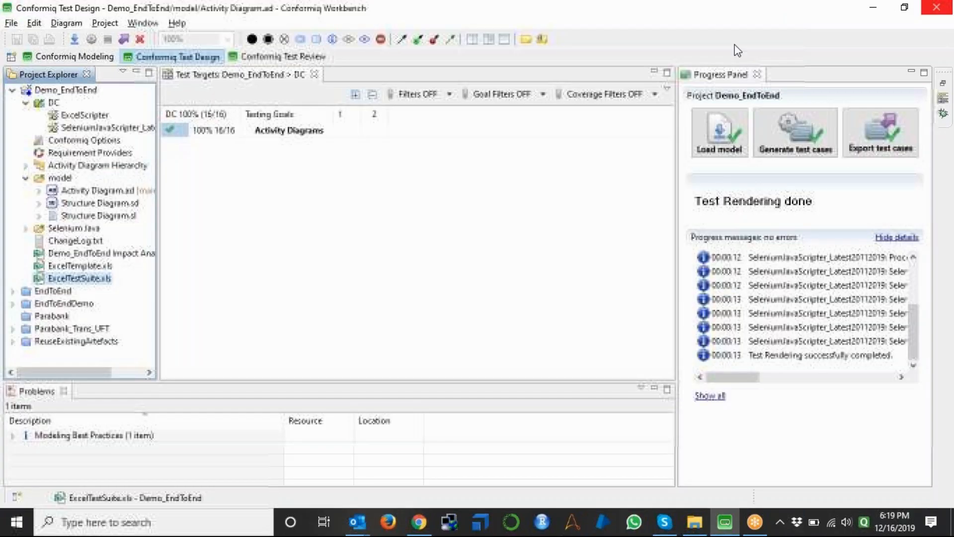
Step: Collapse the model folder, expand Selenium Java and its src folder, and widen the Project Explorer to read the exported file names
left_click(55, 230)
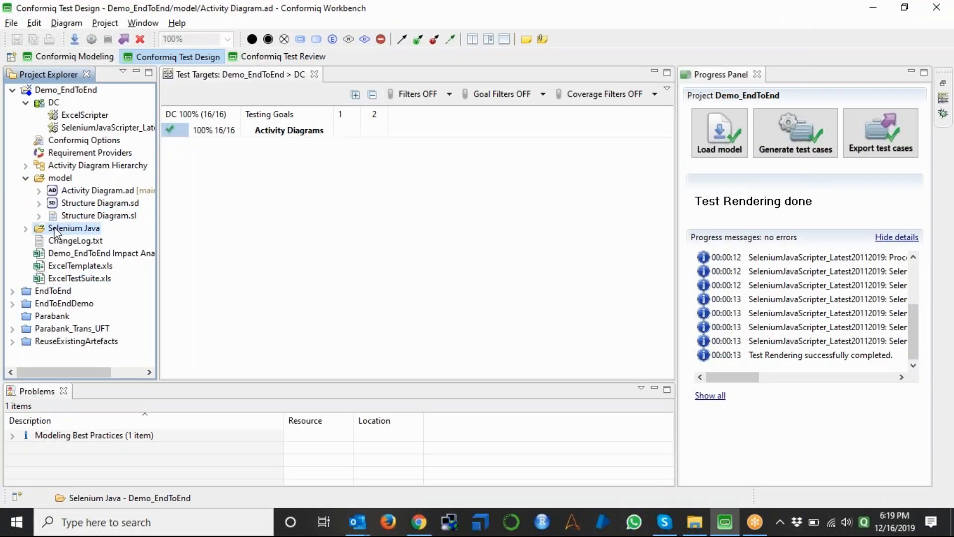
left_click(27, 179)
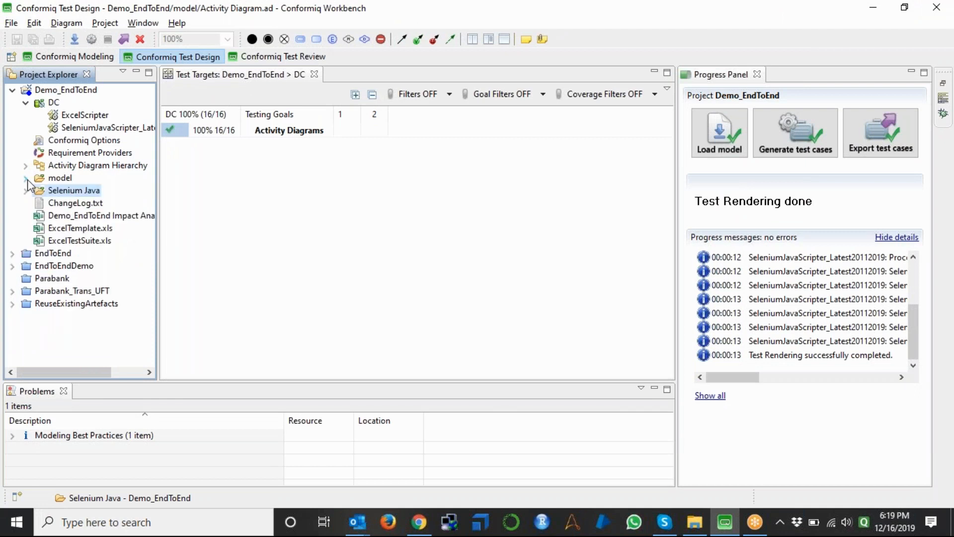
key("Right")
key("Right")
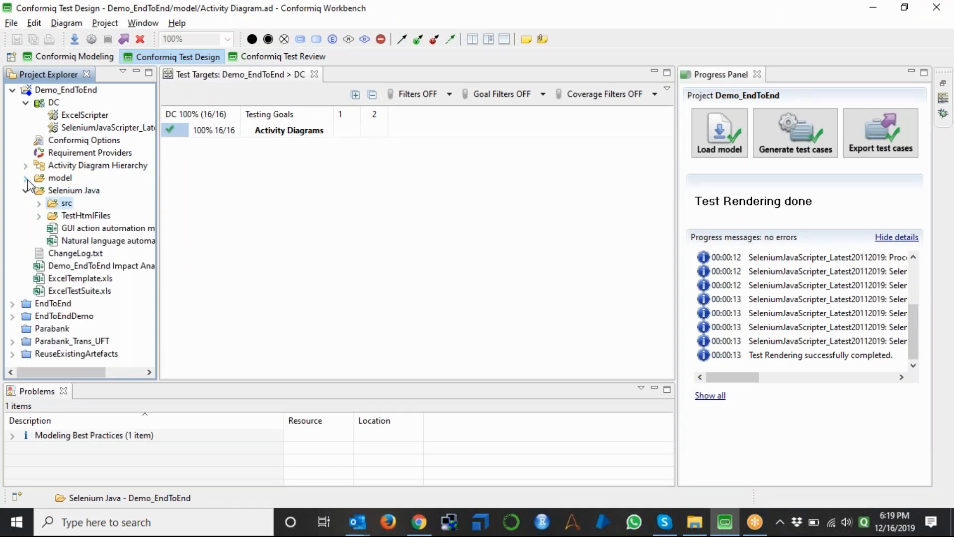
key("Right")
left_click_drag(158, 212, 198, 218)
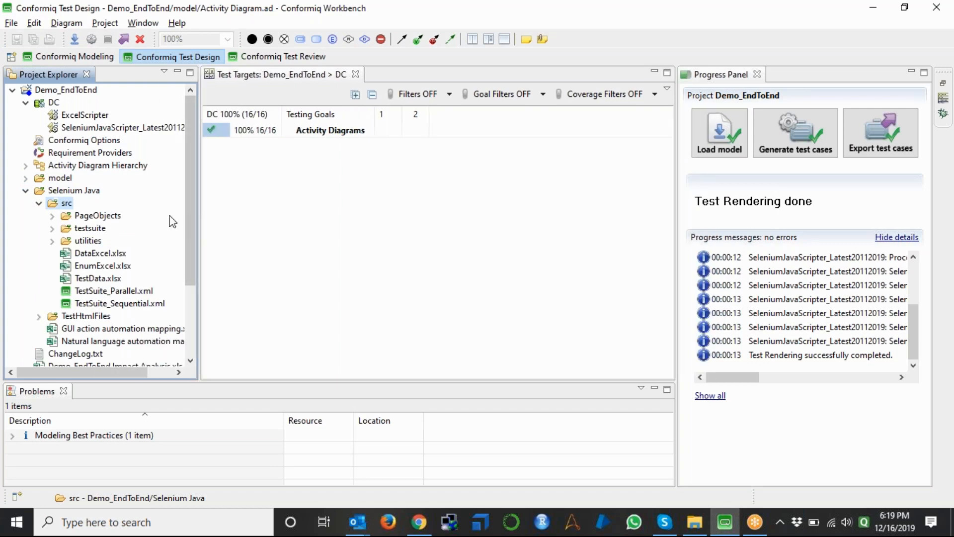
Step: Expand the PageObjects folder and look through its exported Java page classes
left_click(97, 216)
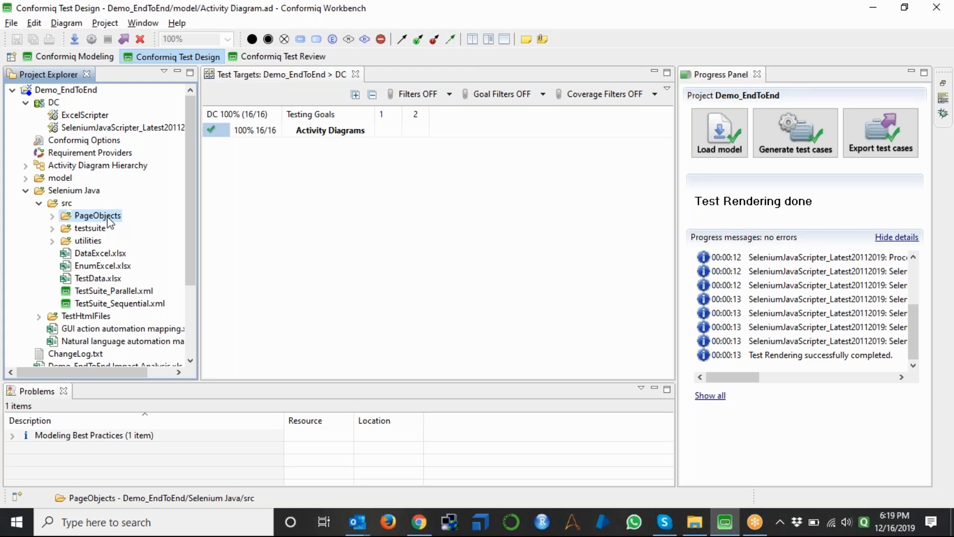
double_click(107, 220)
key("Down")
key("Down")
key("Down")
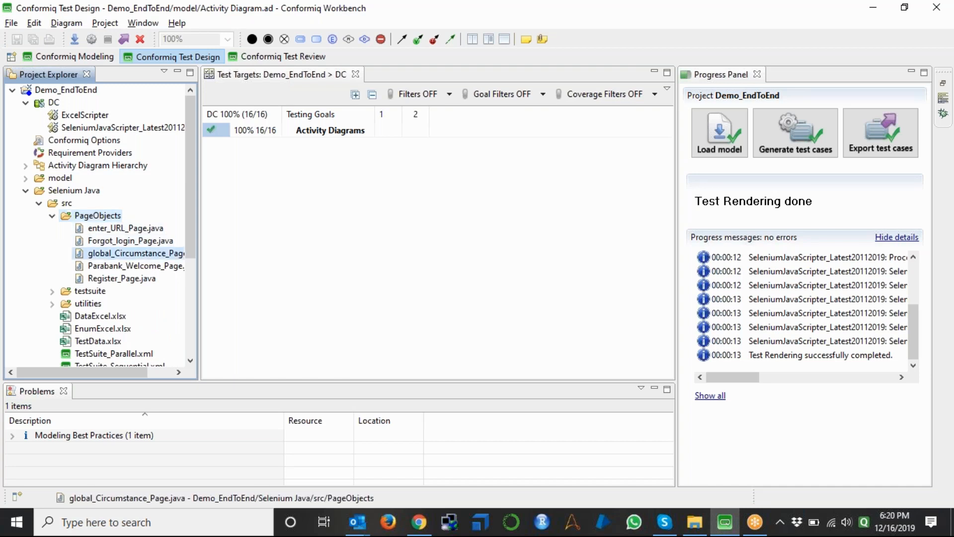
Step: Collapse PageObjects and expand the testsuite folder to inspect the exported Java test scripts
left_click(106, 217)
key("Left")
key("Down")
key("Right")
key("Down")
key("Left")
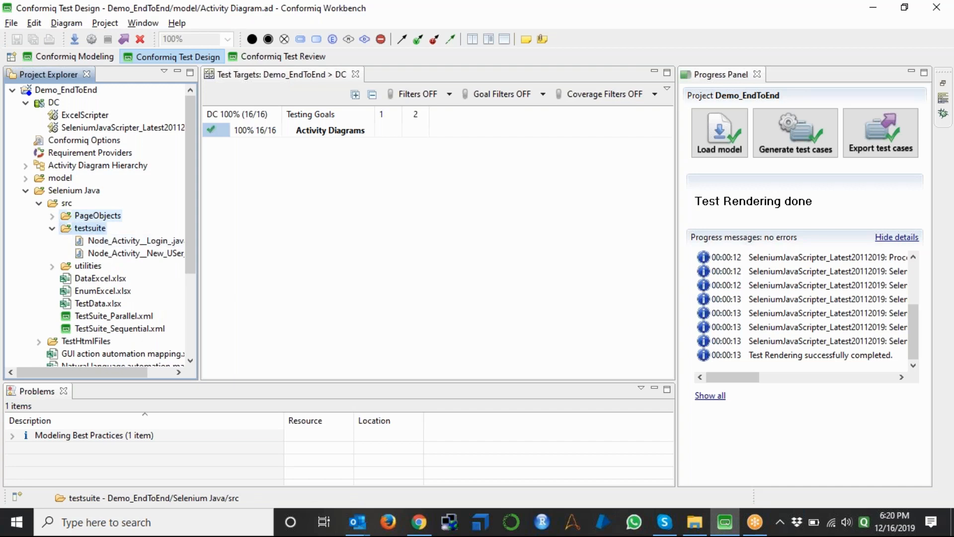
Step: Collapse the testsuite folder and open the exported TestData.xlsx workbook from the Selenium Java src folder
key("Left")
key("Down")
key("Right")
key("Left")
key("Down")
key("Down")
key("Down")
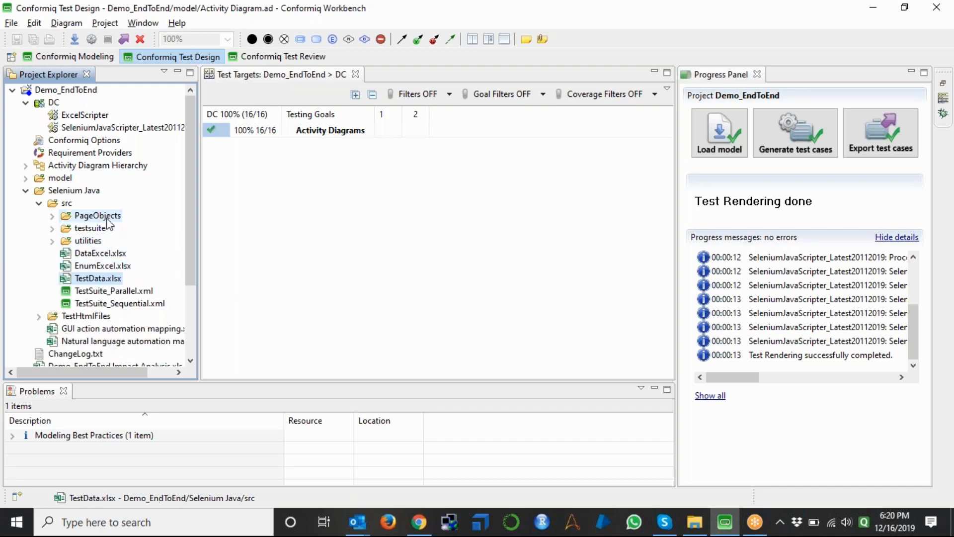
double_click(97, 279)
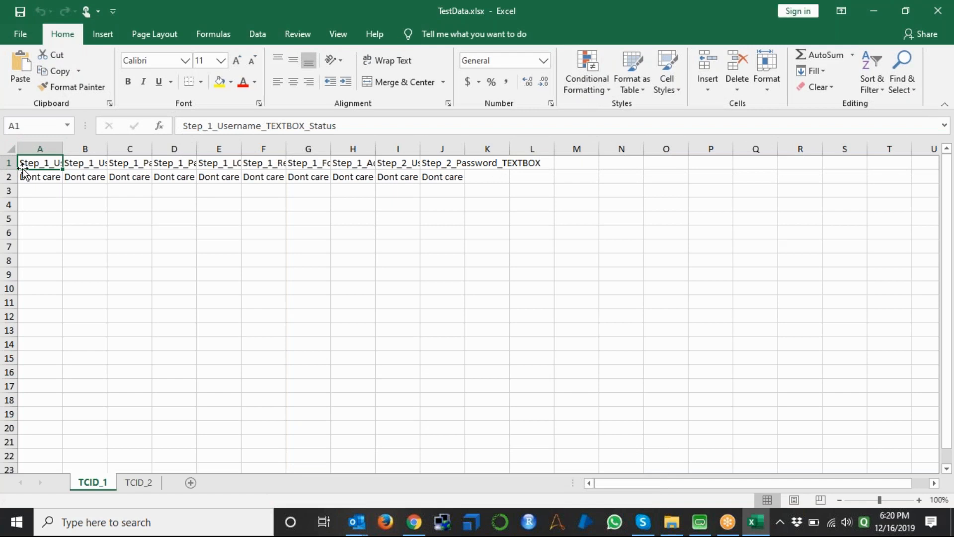
Step: Fit the width of all columns on sheet TCID_1 to their contents
left_click(11, 151)
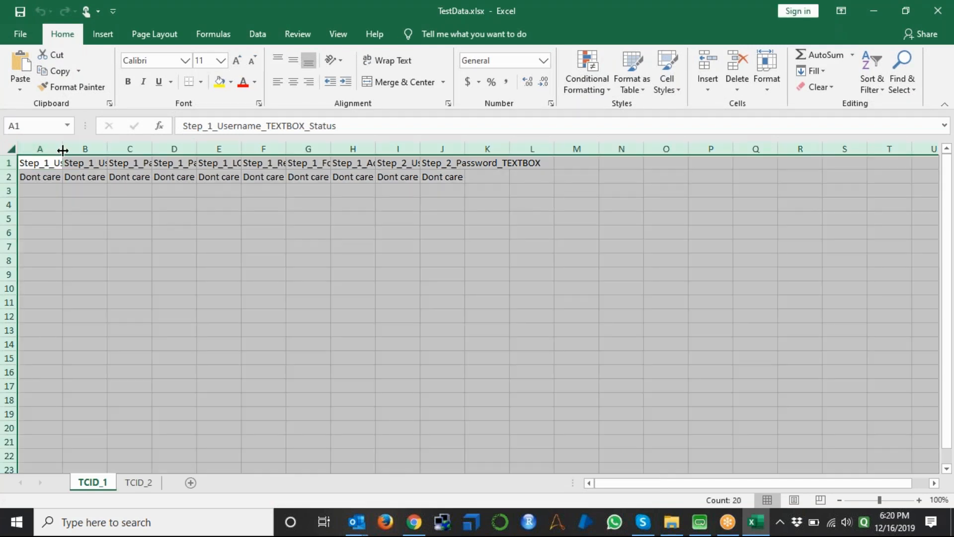
double_click(62, 149)
left_click(164, 217)
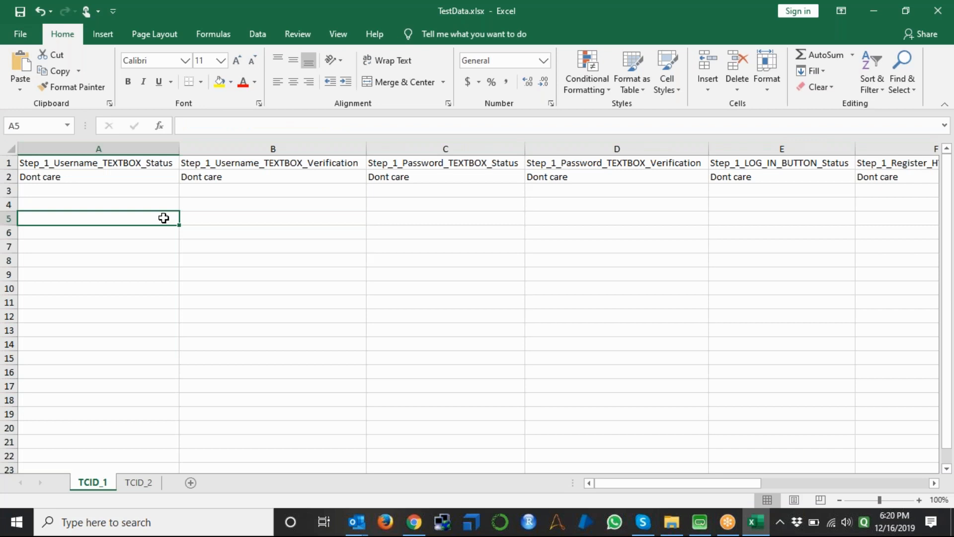
Step: Review the step values in row 2 of sheet TCID_1, and close TestData.xlsx with its changes saved
key("Up")
key("Up")
key("Up")
key("Right")
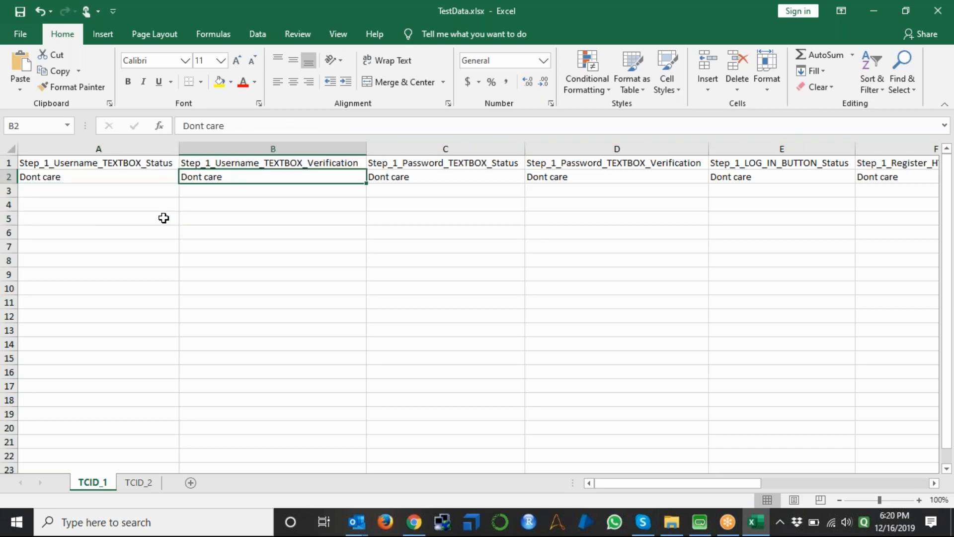
key("Right")
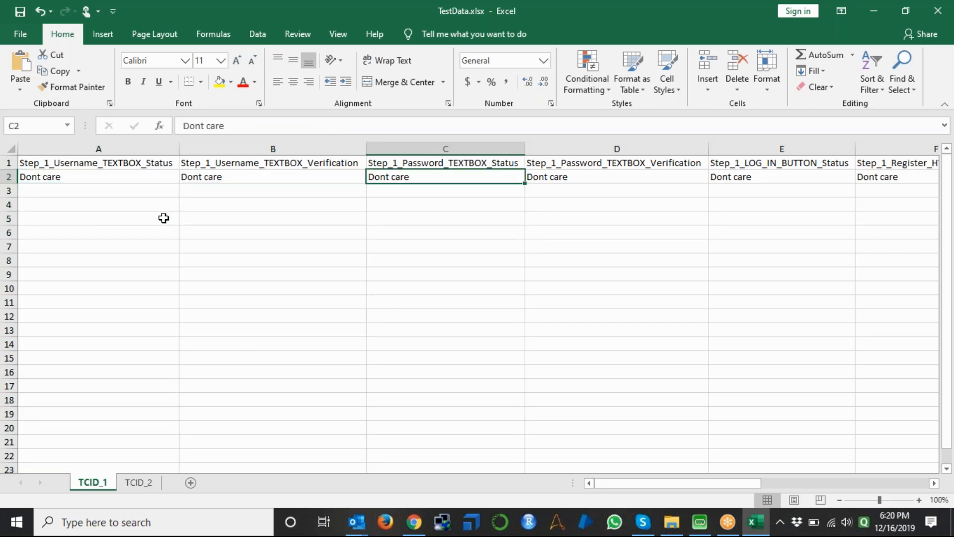
key("alt+F4")
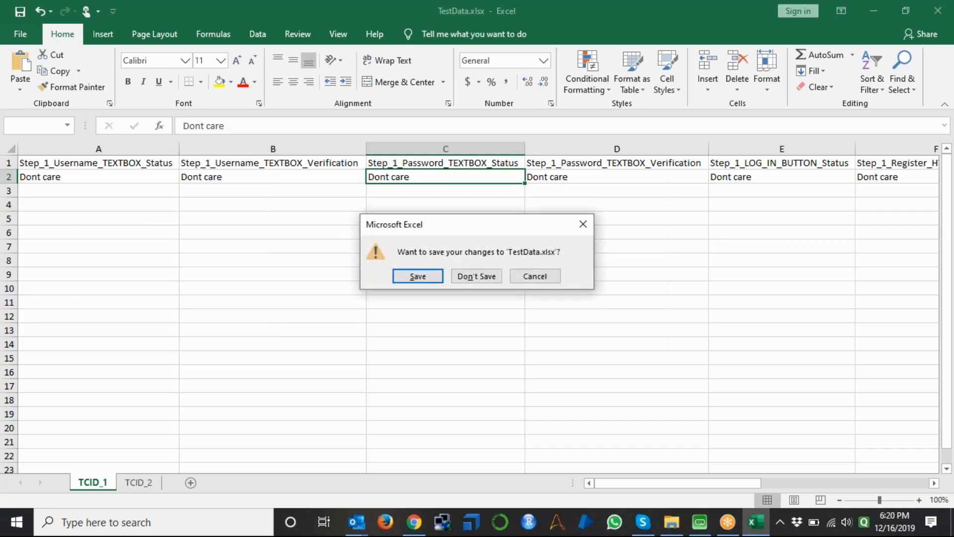
key("Return")
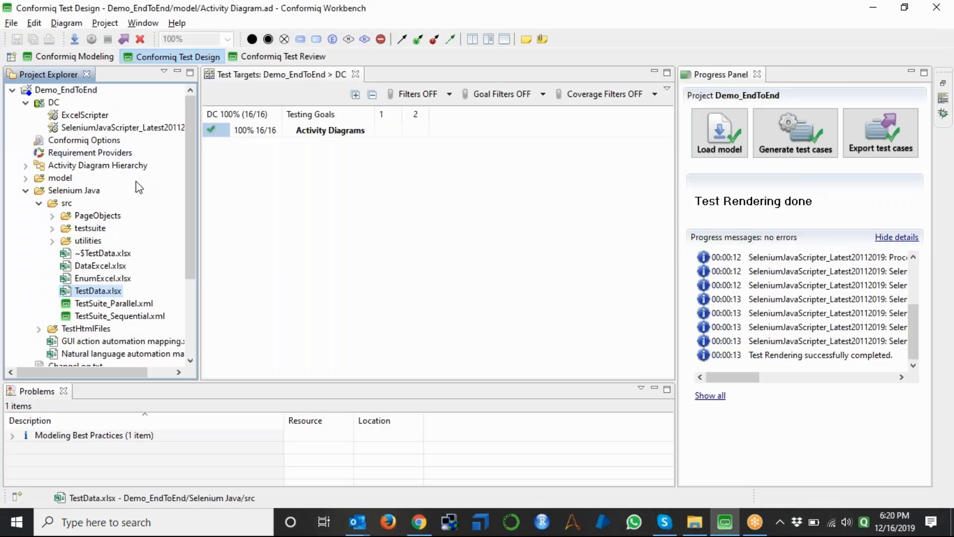
Step: Collapse the src and Selenium Java folders and switch to the Conformiq Modeling perspective
left_click(38, 204)
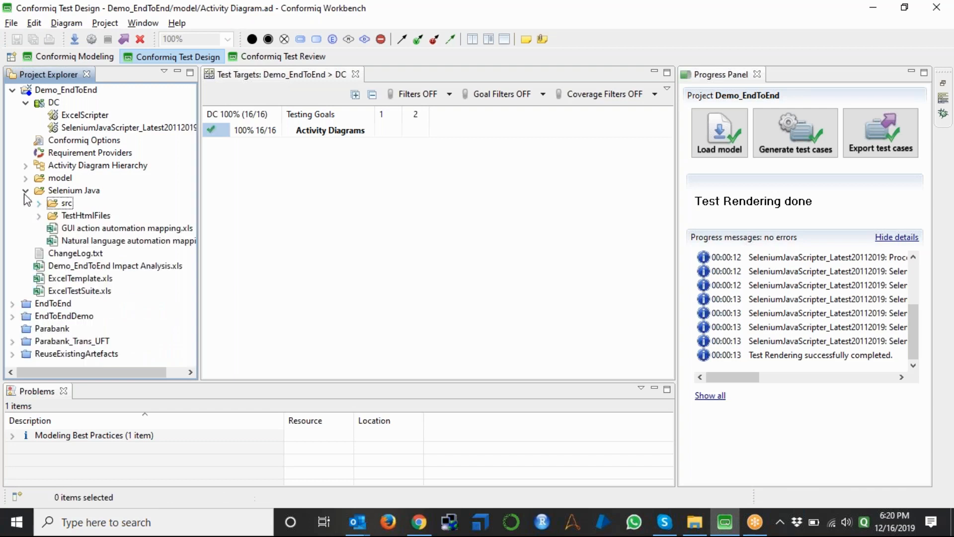
left_click(25, 190)
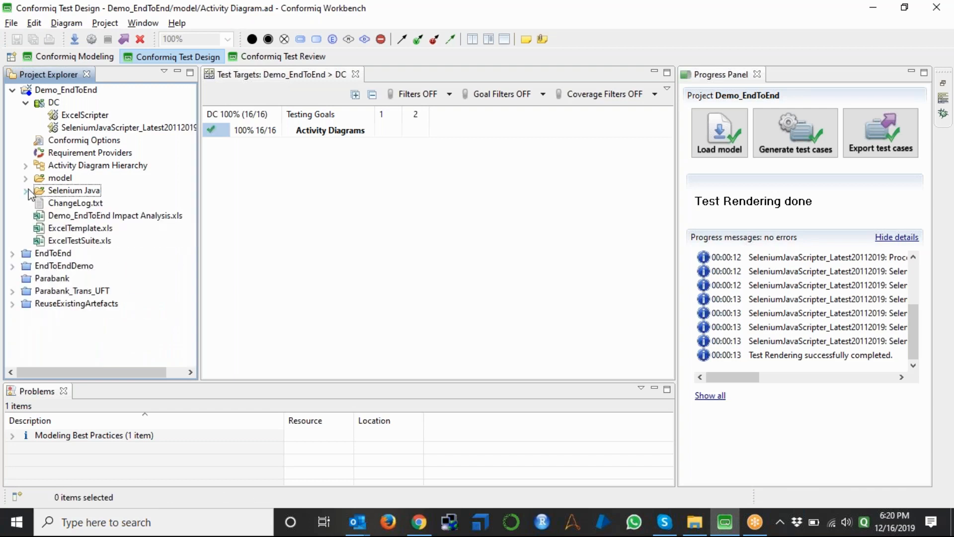
left_click(63, 192)
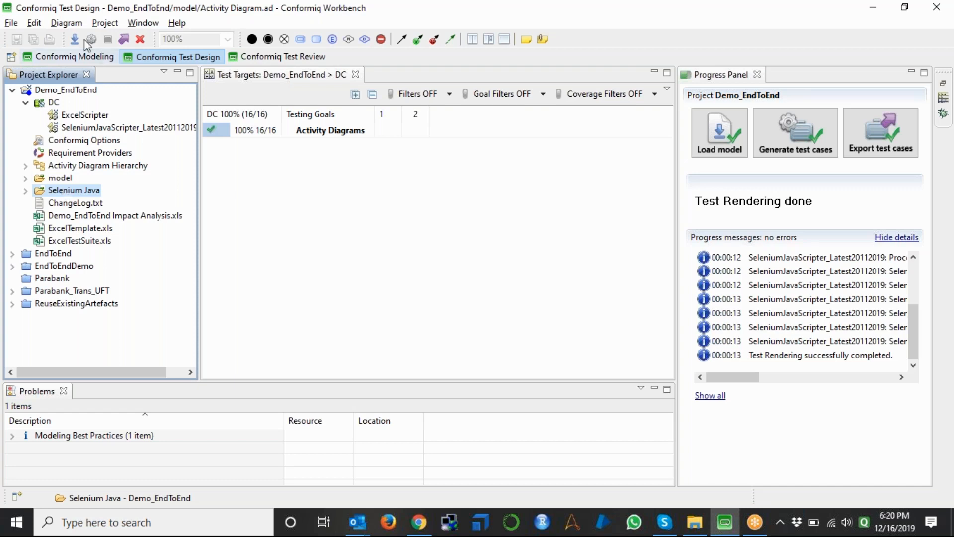
left_click(84, 57)
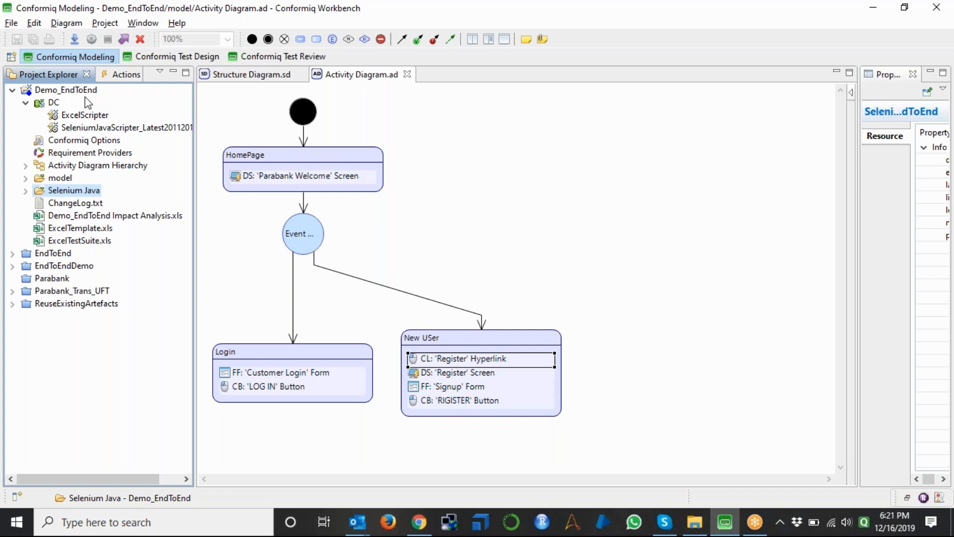
left_click(53, 103)
right_click(54, 102)
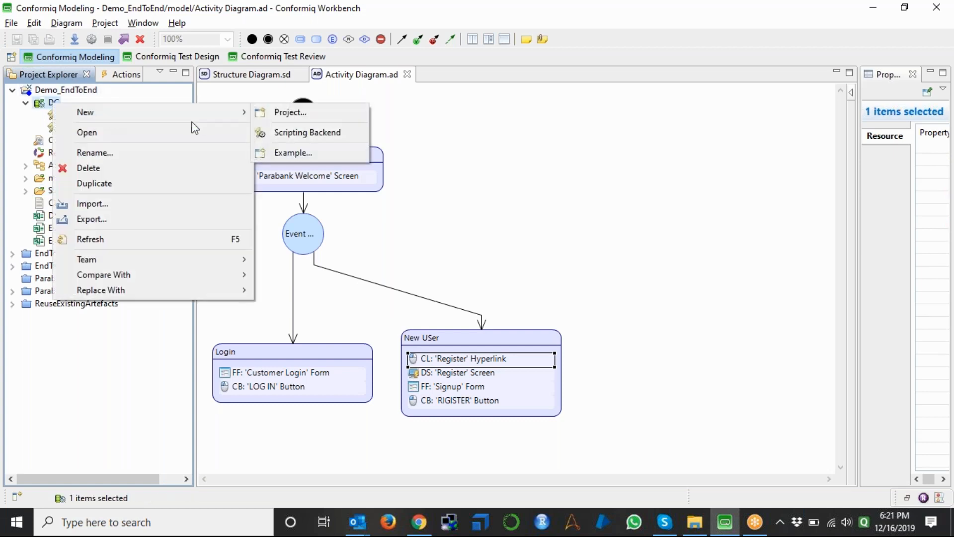
mouse_move(246, 114)
left_click(286, 133)
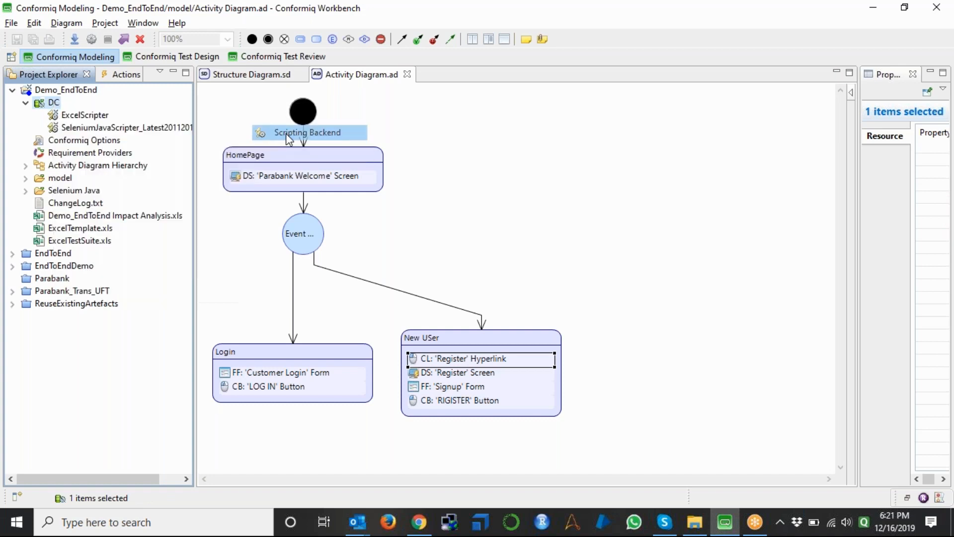
left_click(262, 129)
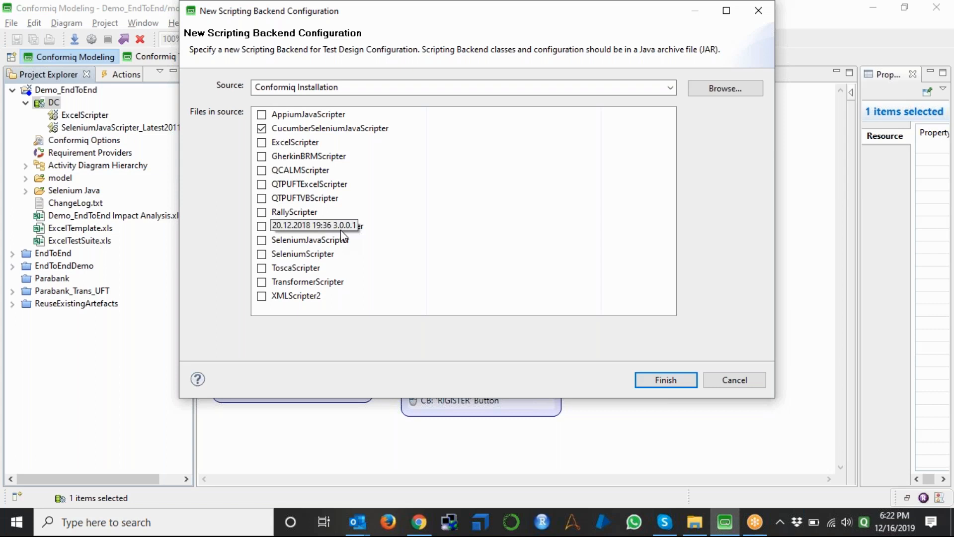
left_click(726, 382)
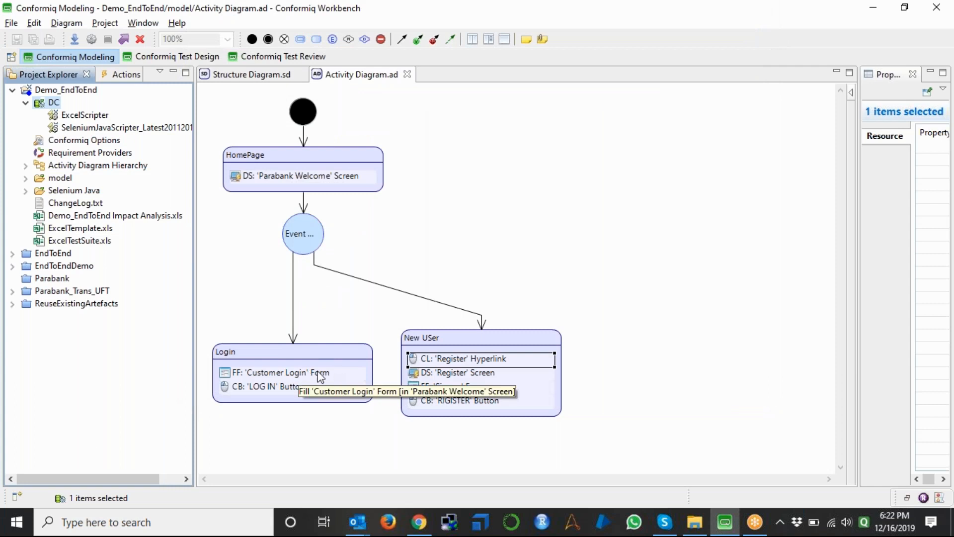
Step: Select the 'Customer Login' form action in the Login activity and widen the Properties view to read its settings
left_click(318, 374)
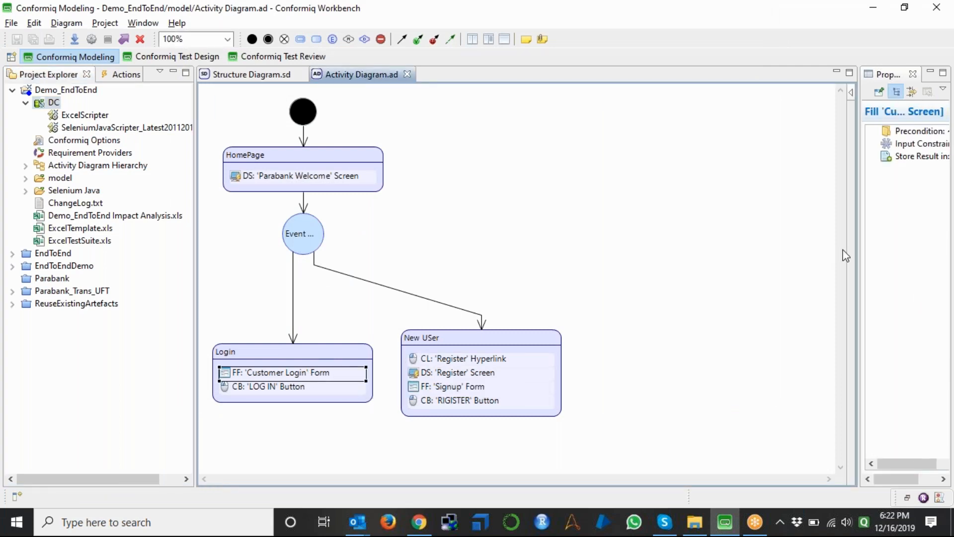
left_click_drag(859, 248, 752, 248)
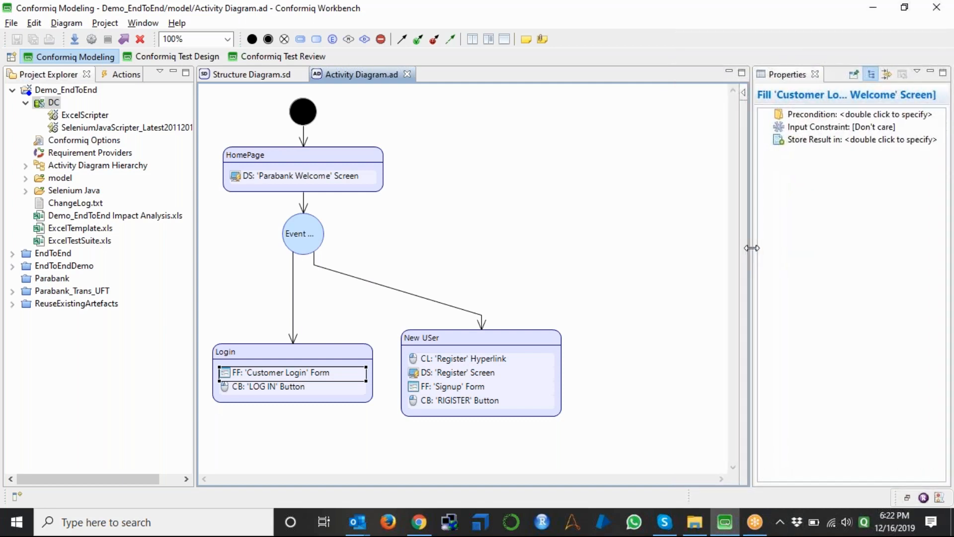
left_click(98, 191)
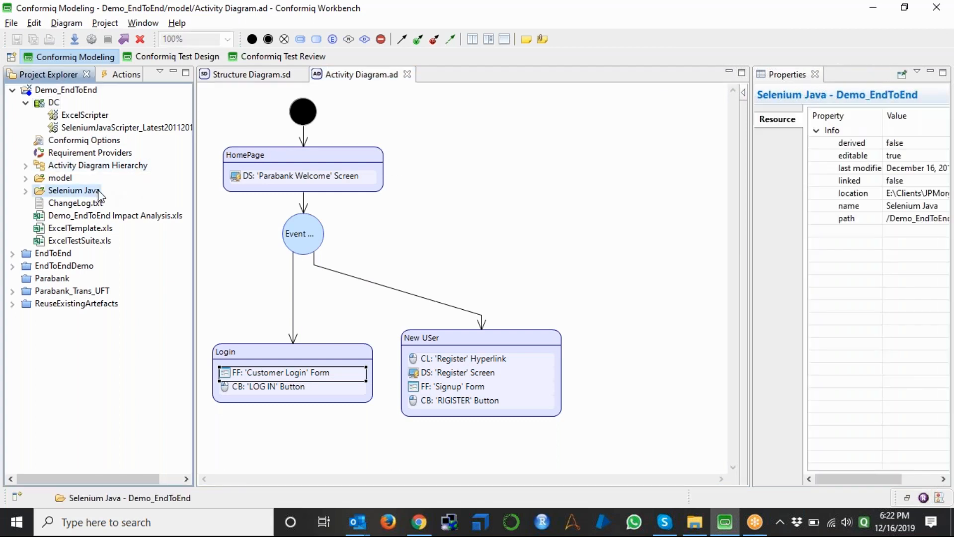
Step: Add the CucumberSeleniumJavaScripter and AppiumJavaScripter scripting backends from the Conformiq Installation source to the DC configuration
right_click(53, 103)
mouse_move(116, 109)
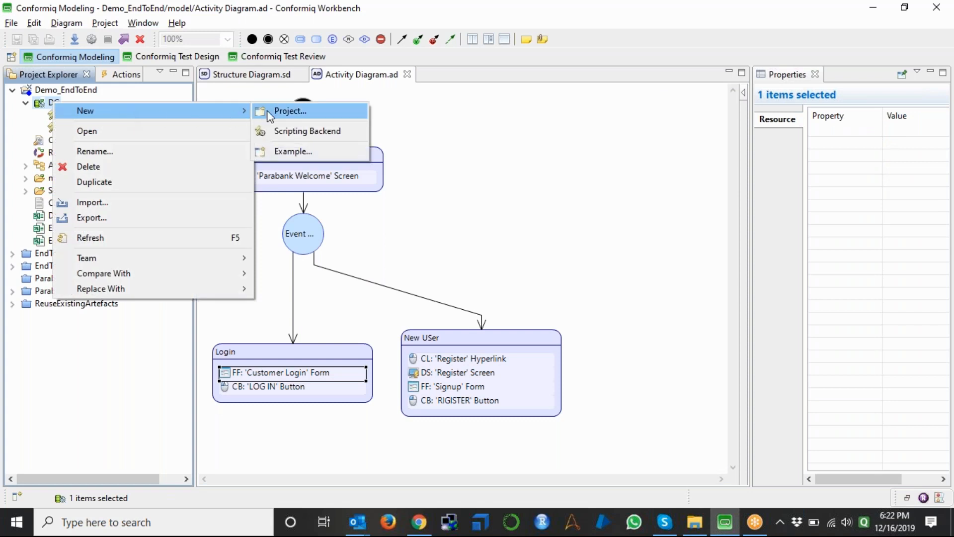
left_click(285, 130)
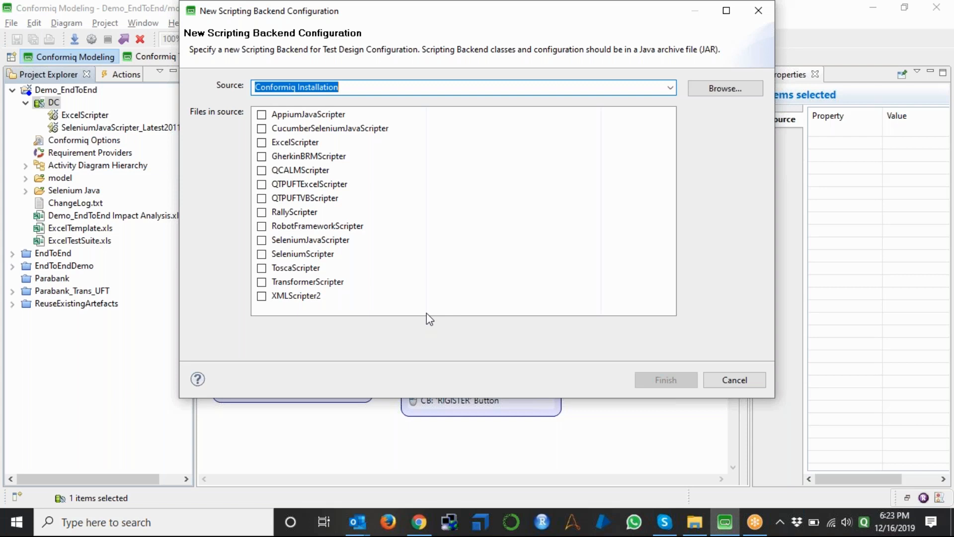
left_click(263, 128)
left_click(262, 114)
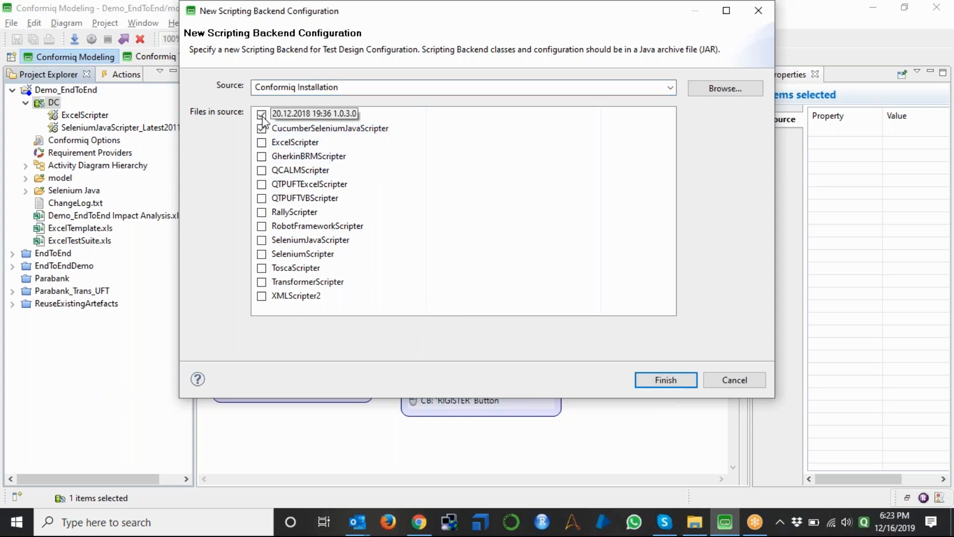
left_click(666, 380)
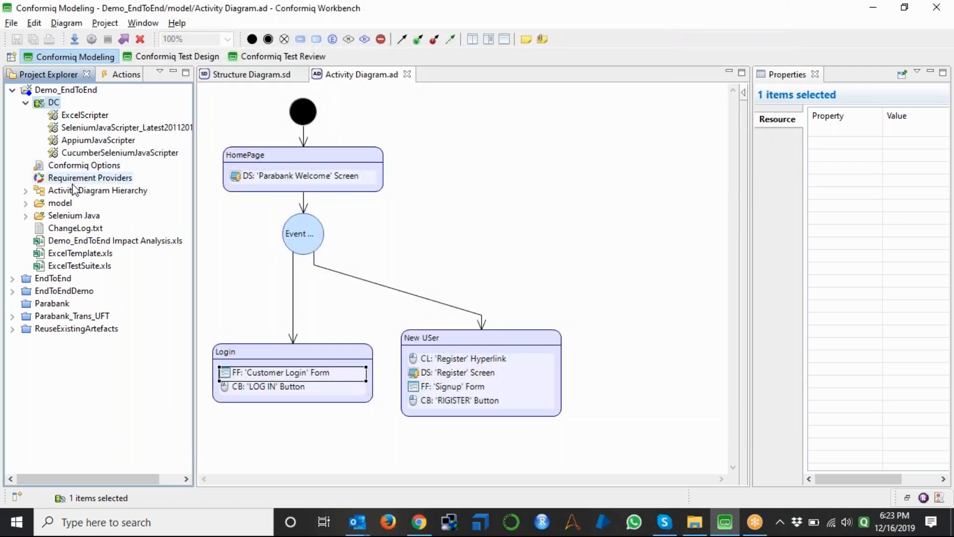
Step: Return to the Conformiq Test Design perspective and export the test cases with the configured scripting backends
left_click(74, 216)
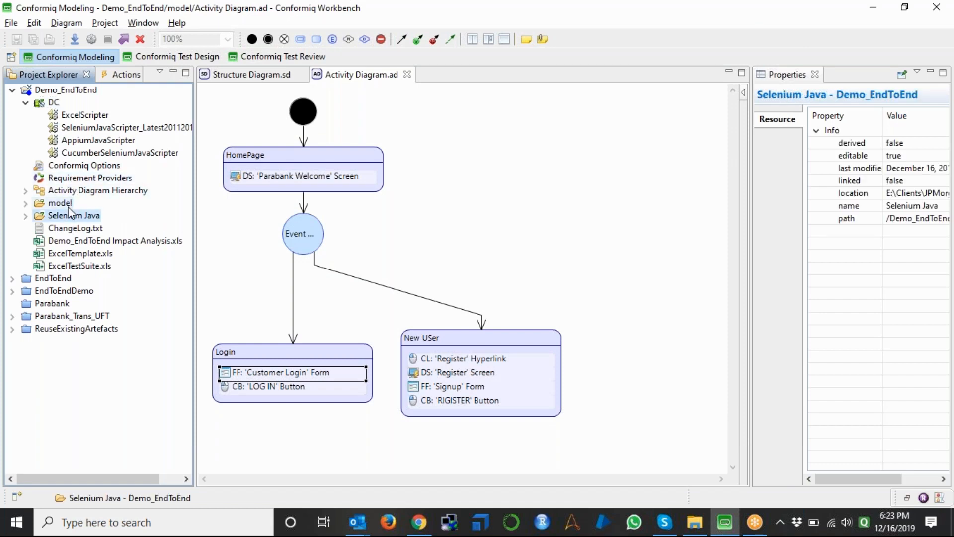
left_click(144, 55)
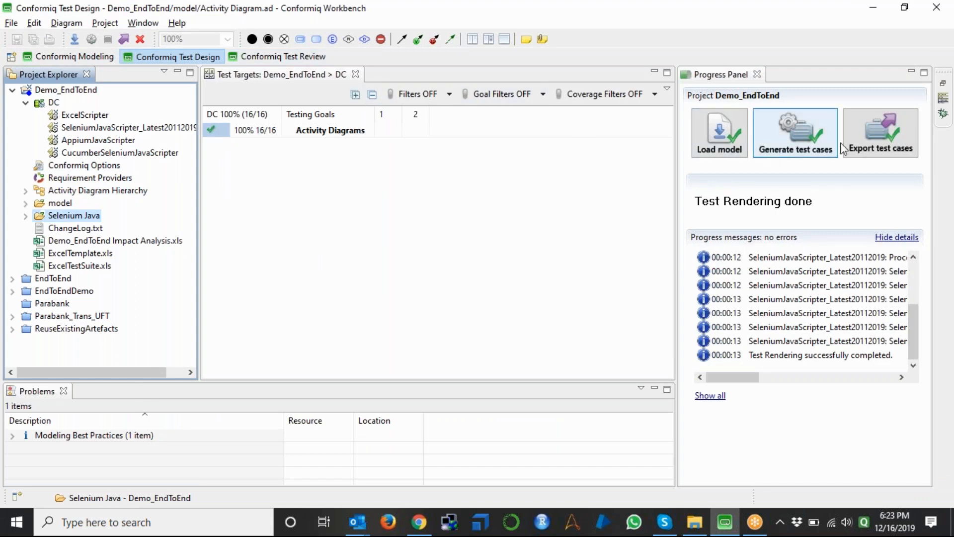
left_click(855, 150)
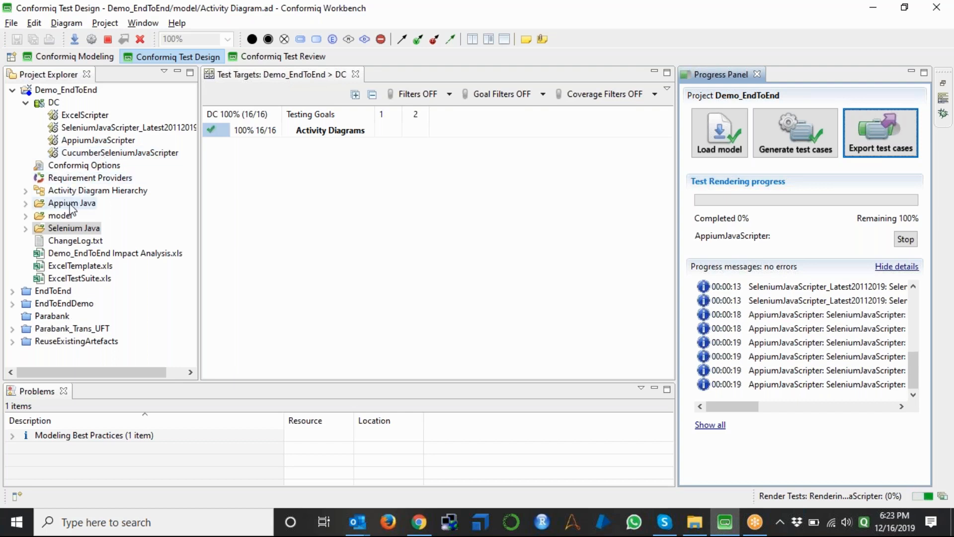
Step: Expand the exported CucumberSeleniumJava folder through src and com down to the contents of the cucumber package
left_click(70, 204)
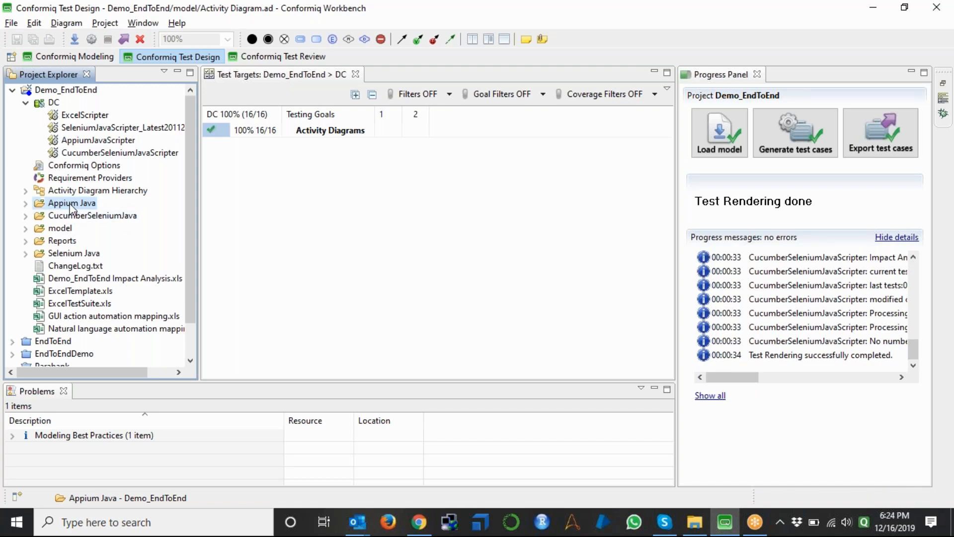
double_click(71, 204)
double_click(70, 205)
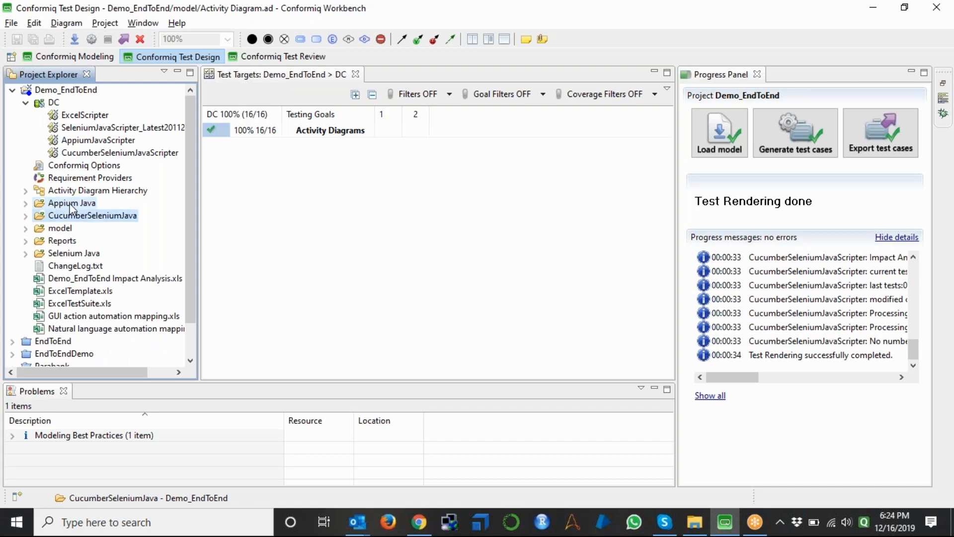
double_click(70, 210)
left_click(66, 228)
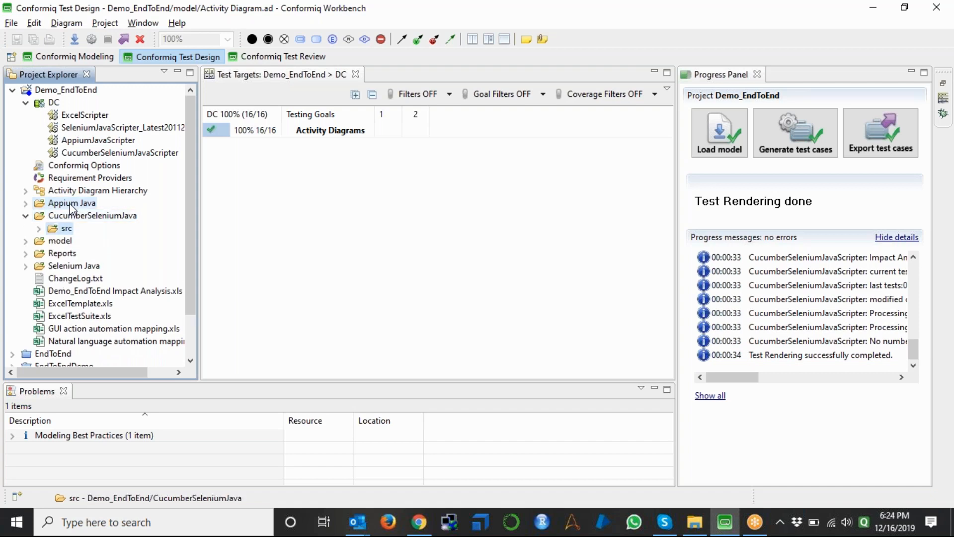
double_click(66, 228)
left_click(83, 241)
double_click(83, 241)
left_click(107, 253)
double_click(107, 253)
left_click(114, 265)
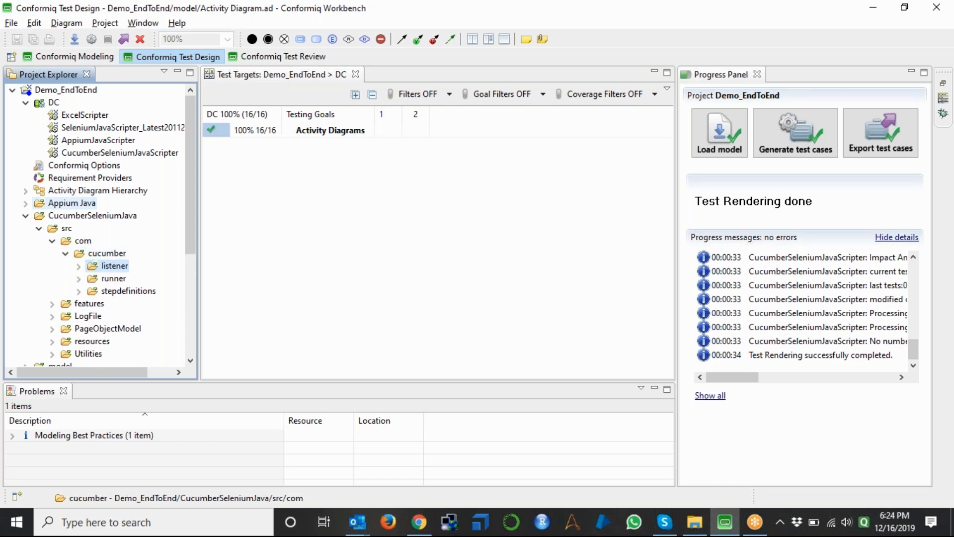
Step: Check the listener folder and expand the features folder to find the exported Cucumber feature file
key("Right")
key("Left")
key("Down")
key("Down")
key("Down")
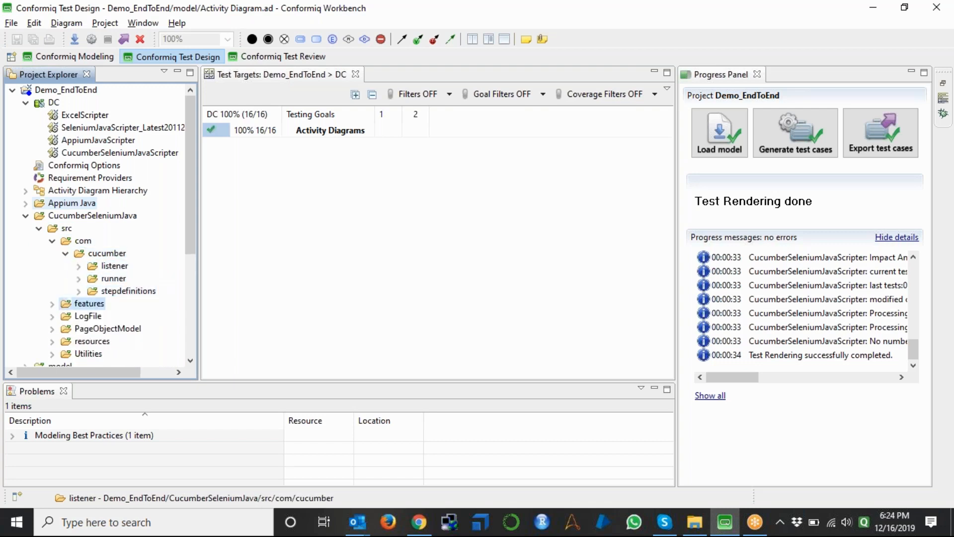
key("Right")
key("Down")
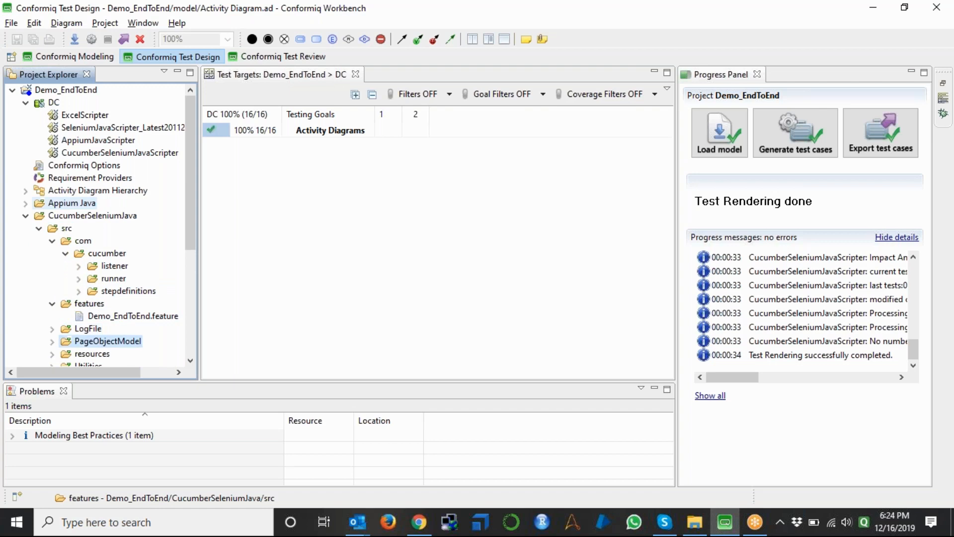
Step: Expand the PageObjectModel, resources and Utilities folders to inspect their exported files, and select Demo_EndToEnd.feature
double_click(107, 340)
scroll(92, 327, "down", 1)
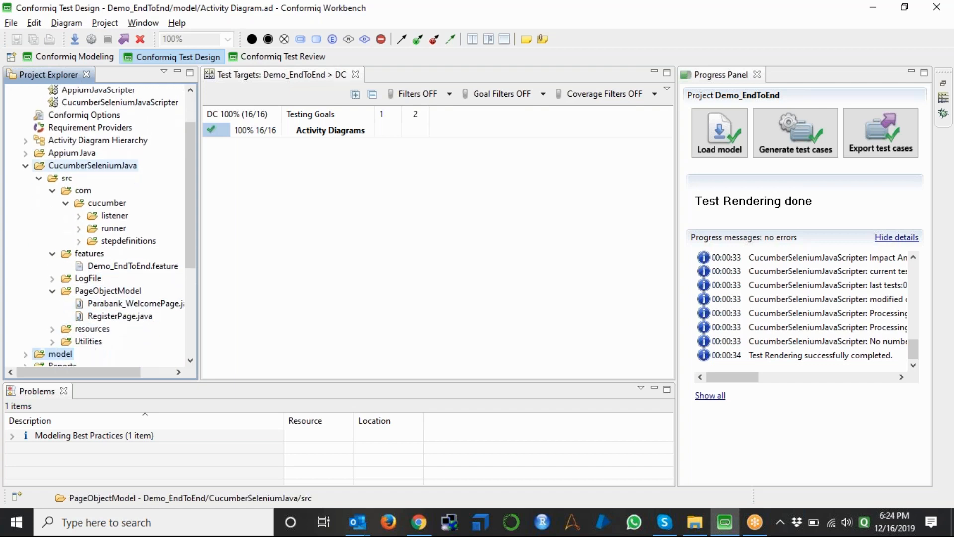
double_click(92, 329)
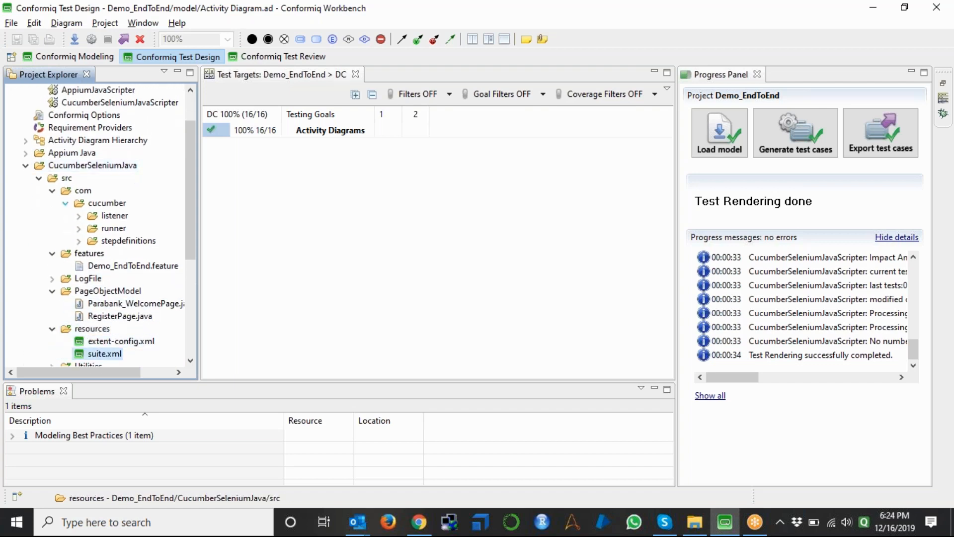
scroll(100, 353, "down", 1)
double_click(88, 353)
left_click(107, 253)
left_click(110, 228)
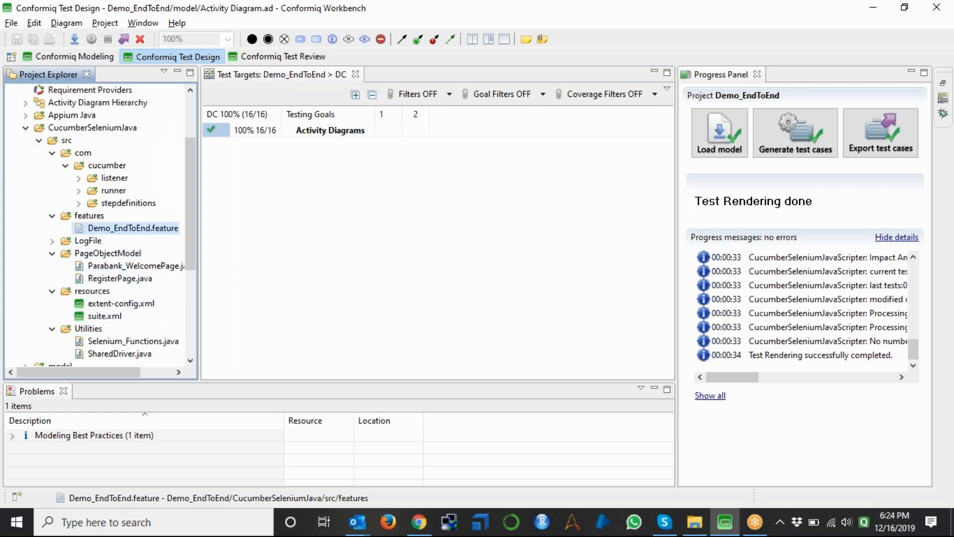
Step: Review the exported Demo_EndToEnd.feature scenarios and the locators in Parabank_WelcomePage.java, and close both files
double_click(108, 229)
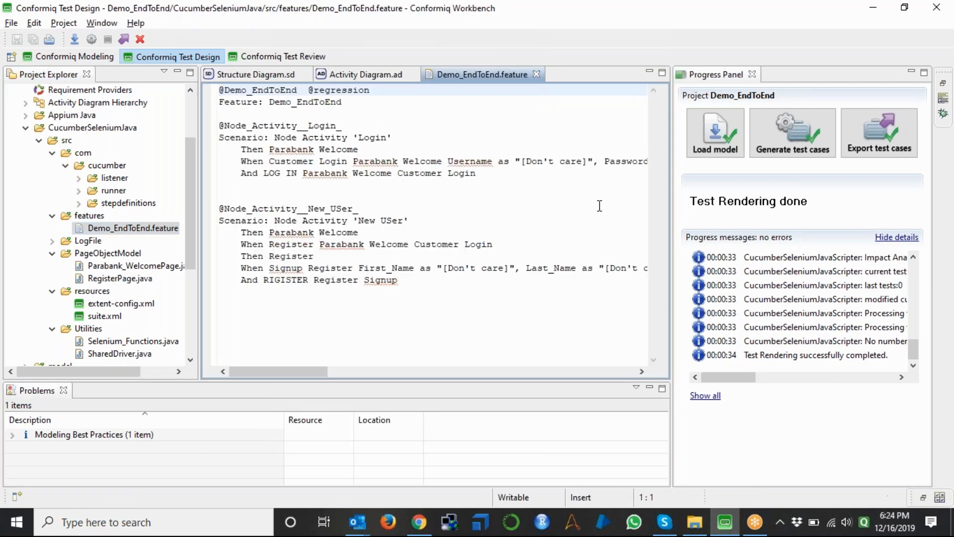
left_click(282, 125)
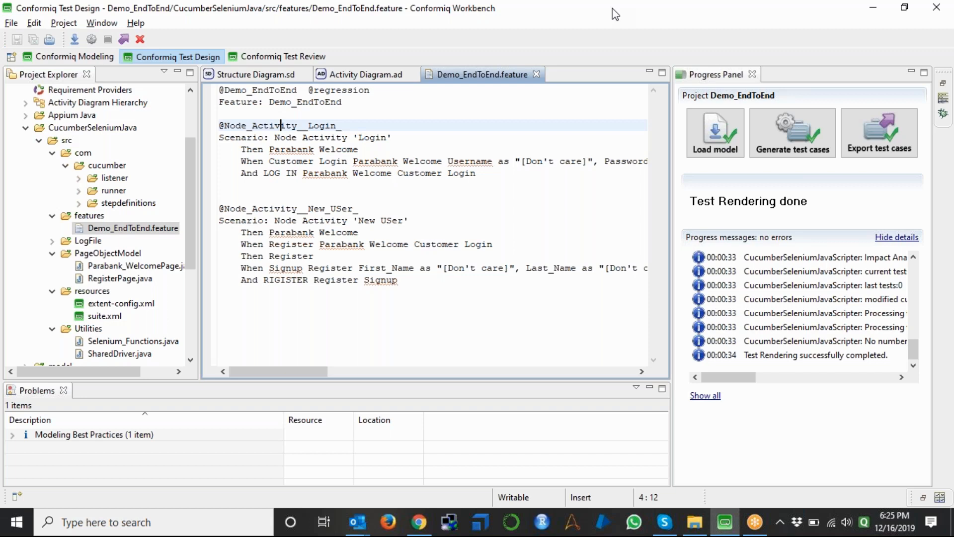
double_click(131, 271)
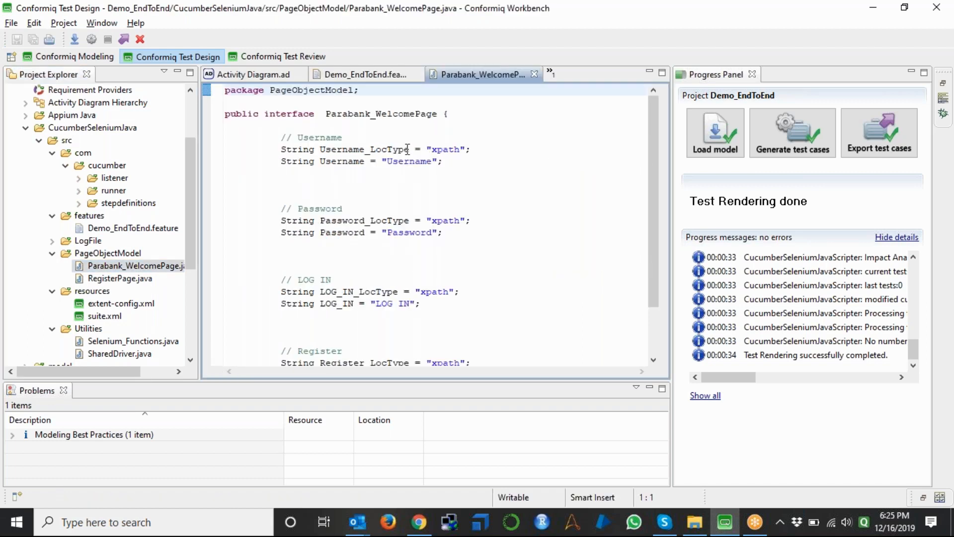
double_click(444, 149)
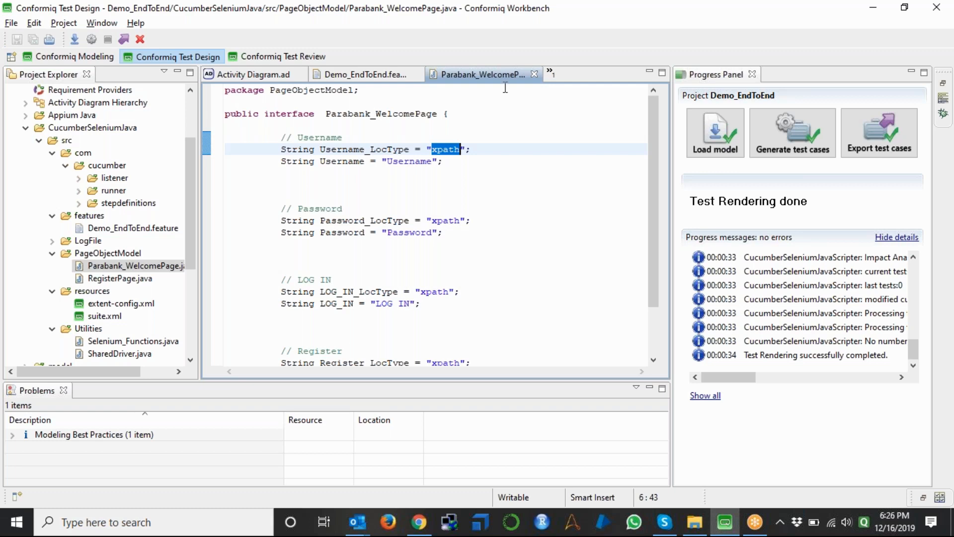
left_click(535, 74)
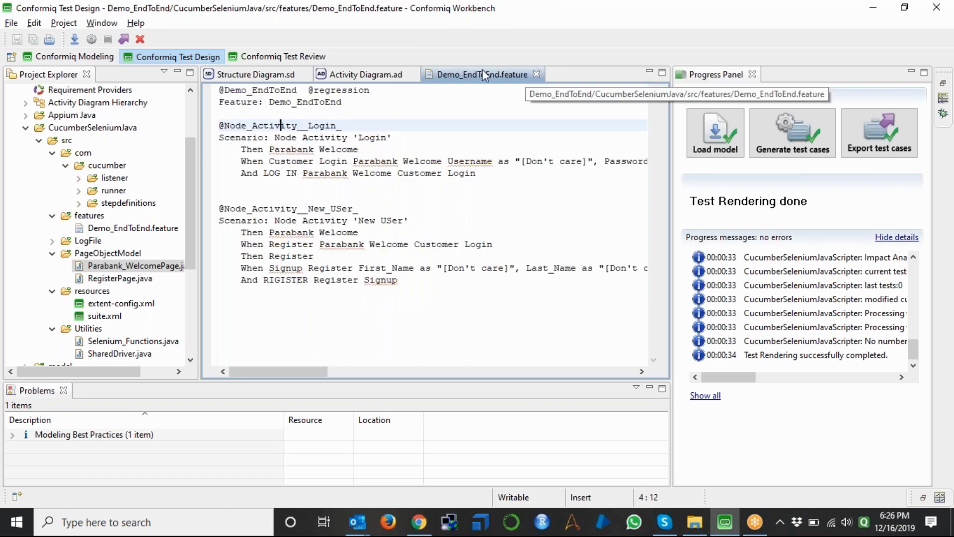
left_click(536, 74)
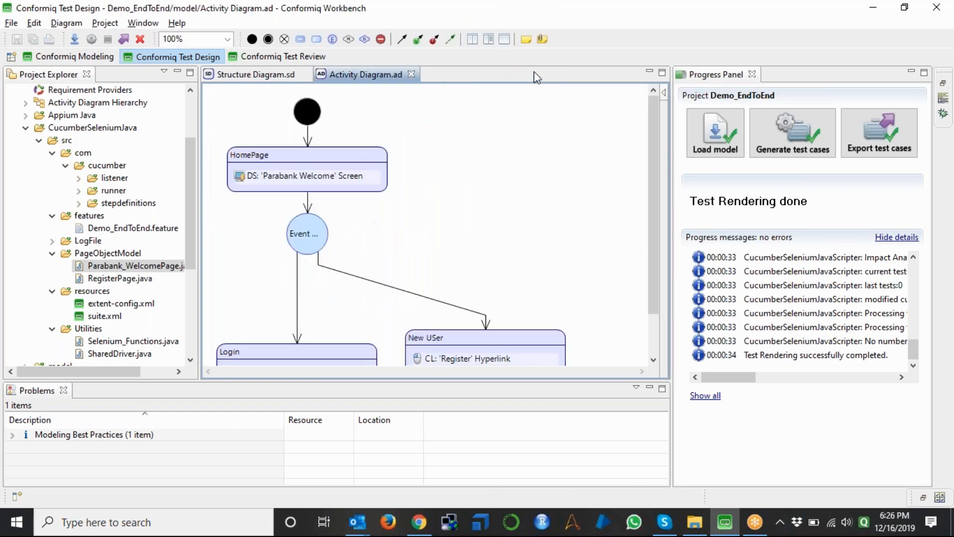
Step: In the Conformiq Modeling perspective, set the input constraint of the Login node's Fill 'Customer Login' Form action to [New 'Customer Login' Form Value]
left_click(97, 59)
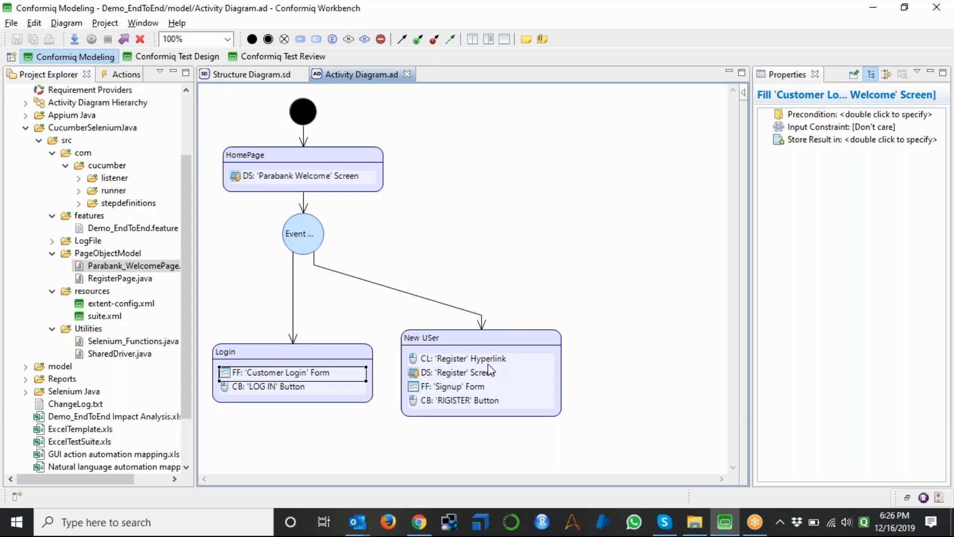
double_click(818, 127)
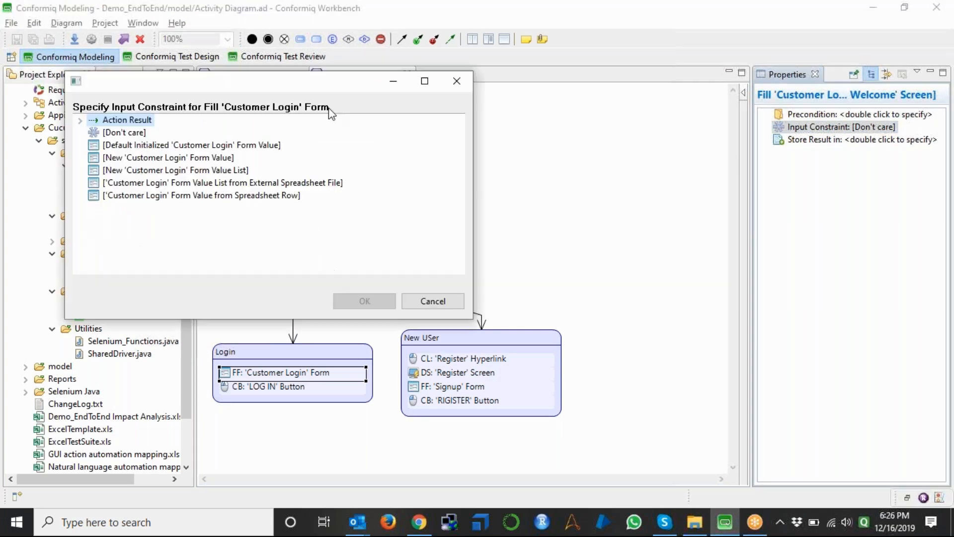
left_click(189, 158)
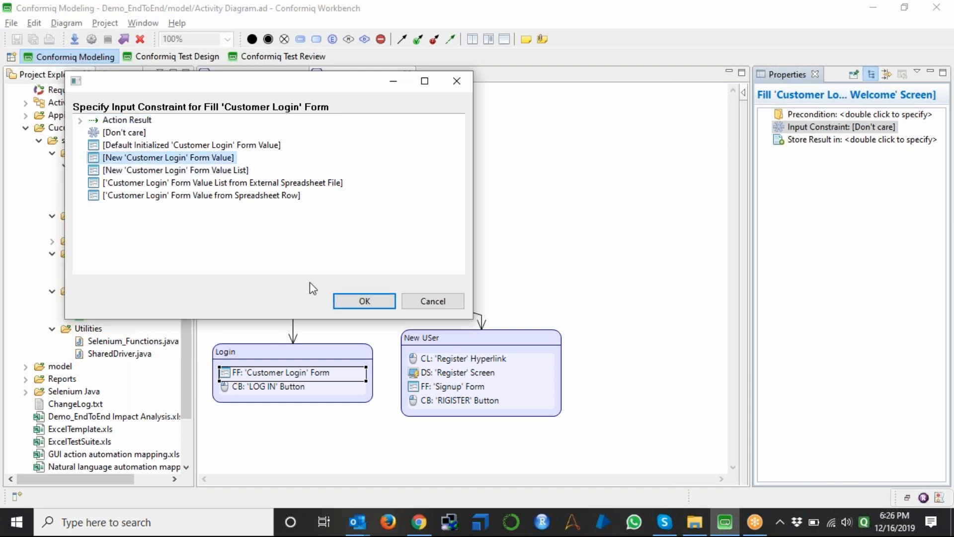
left_click(354, 305)
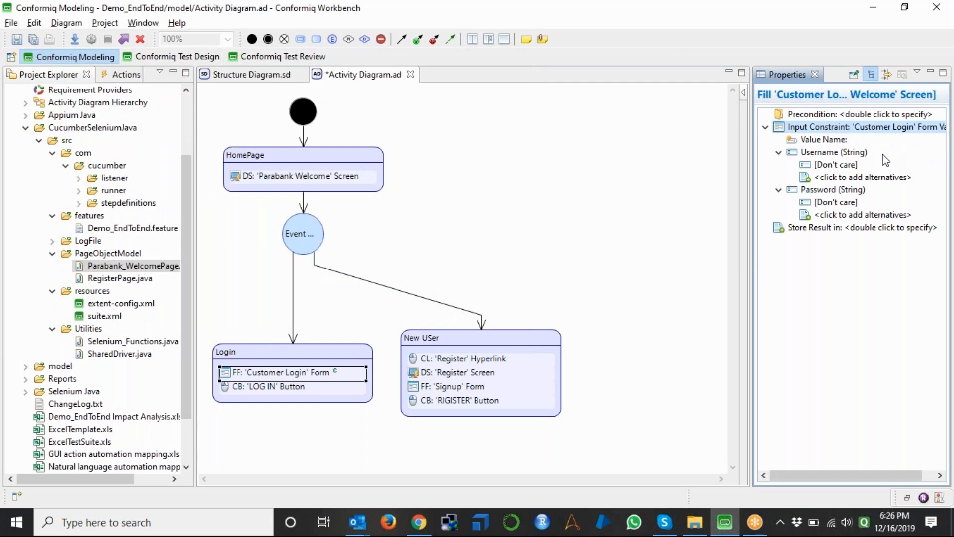
Step: Enter two alternative usernames for the Username field of the 'Customer Login' form's input constraint
left_click(839, 167)
type("Arjun")
key("Return")
left_click(862, 177)
type("Rit")
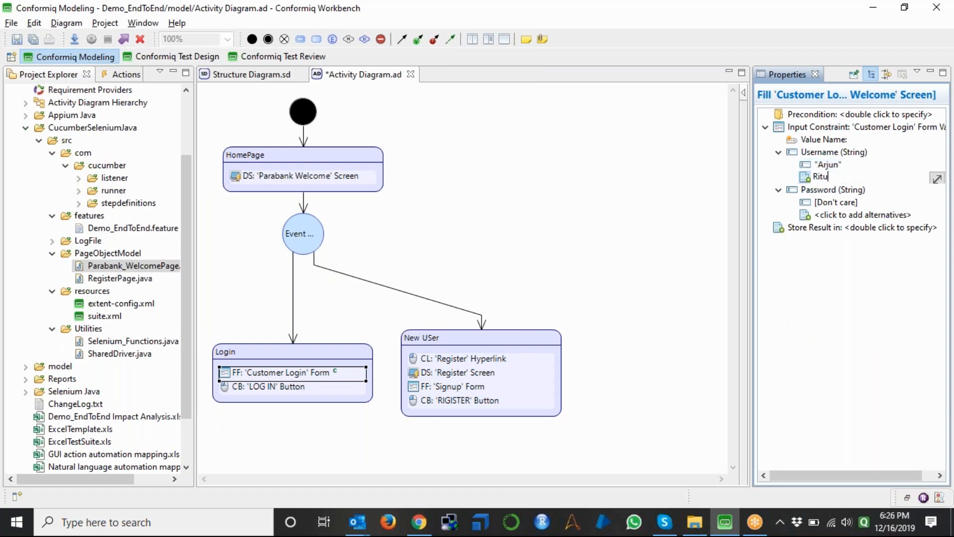
type("u")
key("Return")
Step: Enter two alternative password values for the Password field of the input constraint and save the activity diagram
left_click(834, 215)
type("valid")
key("Return")
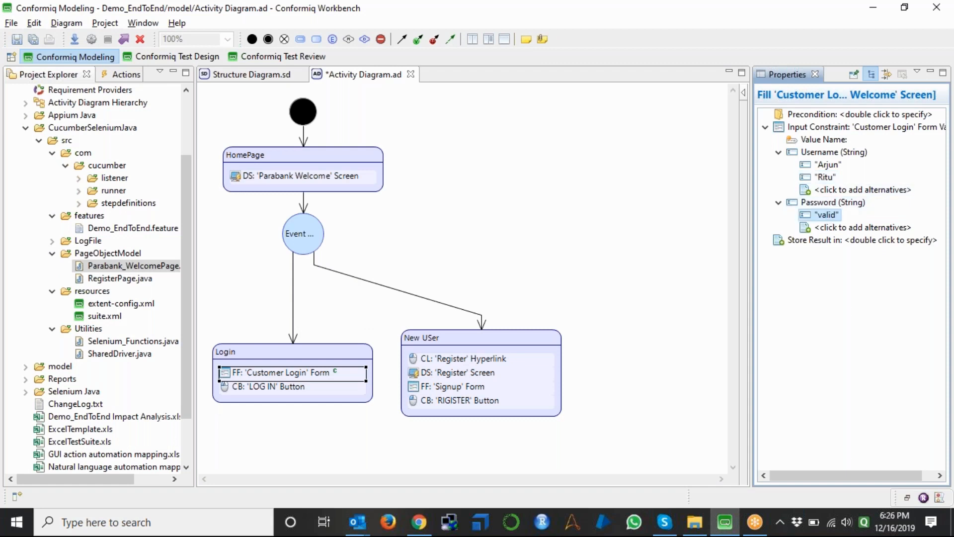
left_click(833, 227)
type("Invalid")
key("Return")
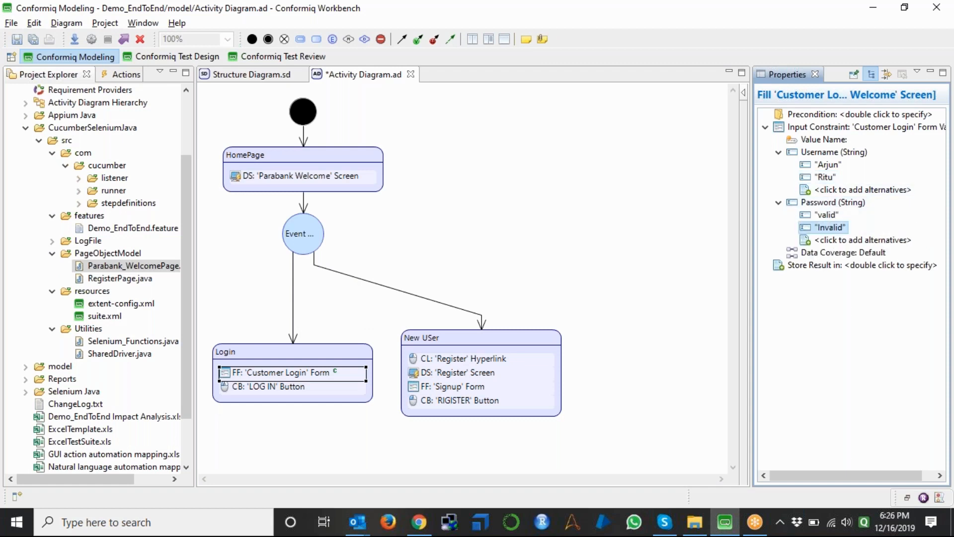
key("ctrl+s")
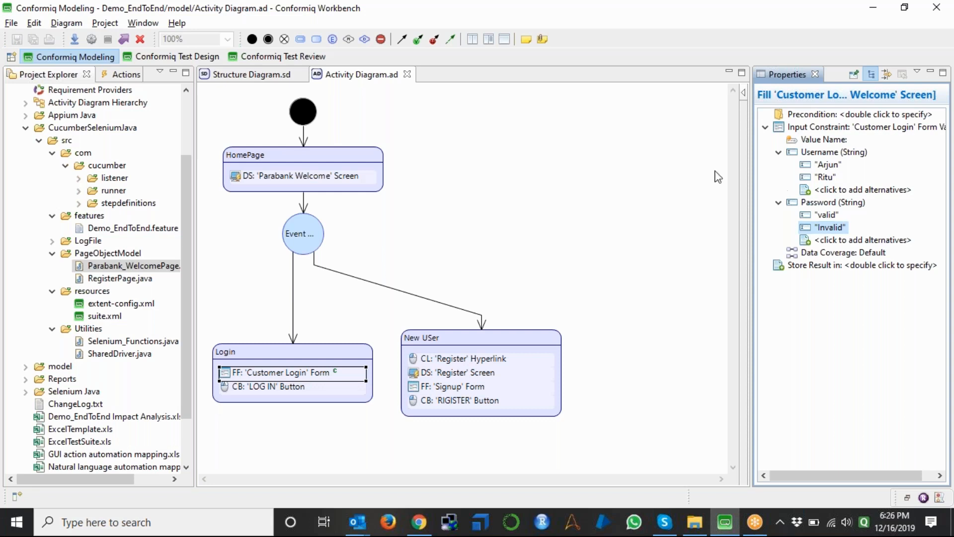
Step: Open the structure diagram and enlarge the Customer Login form on the Parabank Welcome screen
left_click(235, 77)
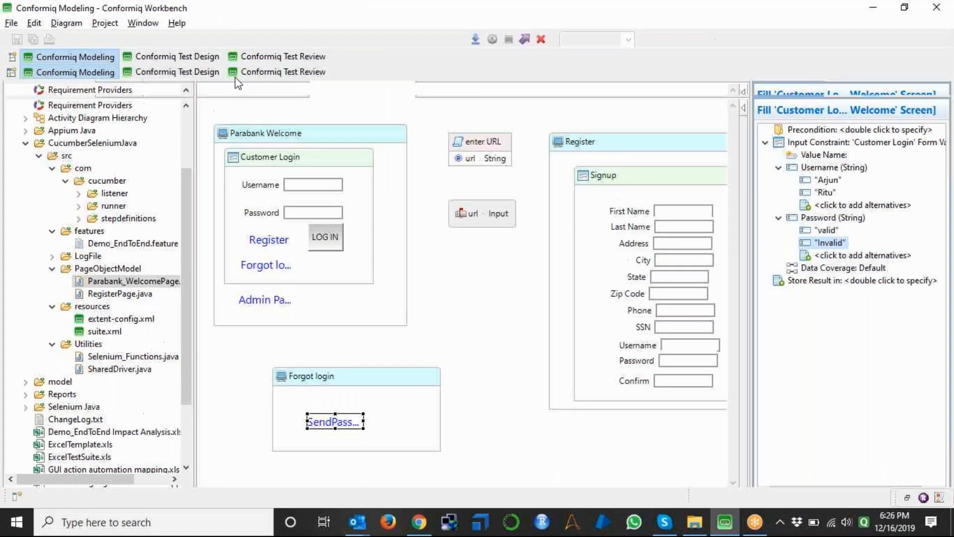
left_click(362, 260)
left_click_drag(372, 267, 399, 277)
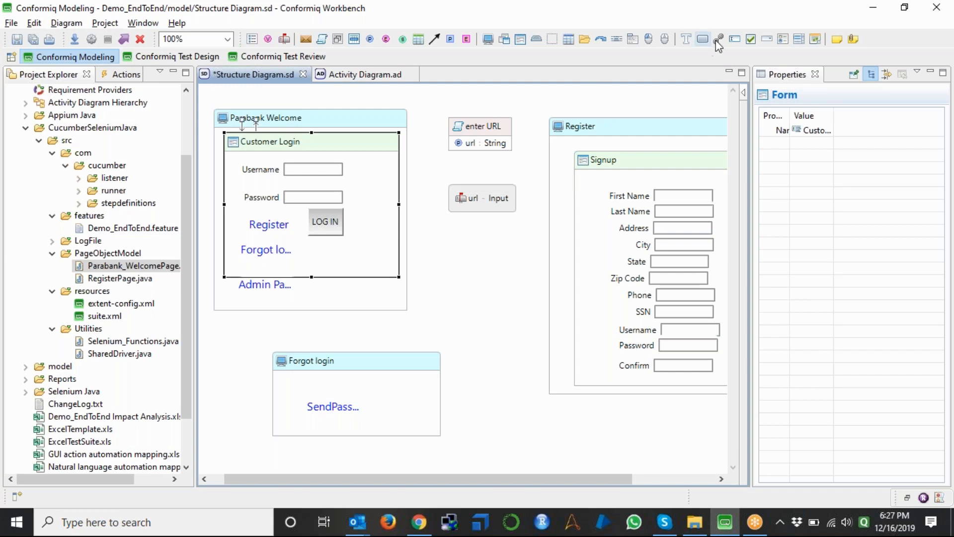
Step: Add a check box named "I Agree" below the LOG IN button in the Customer Login form and save the diagram
left_click(750, 42)
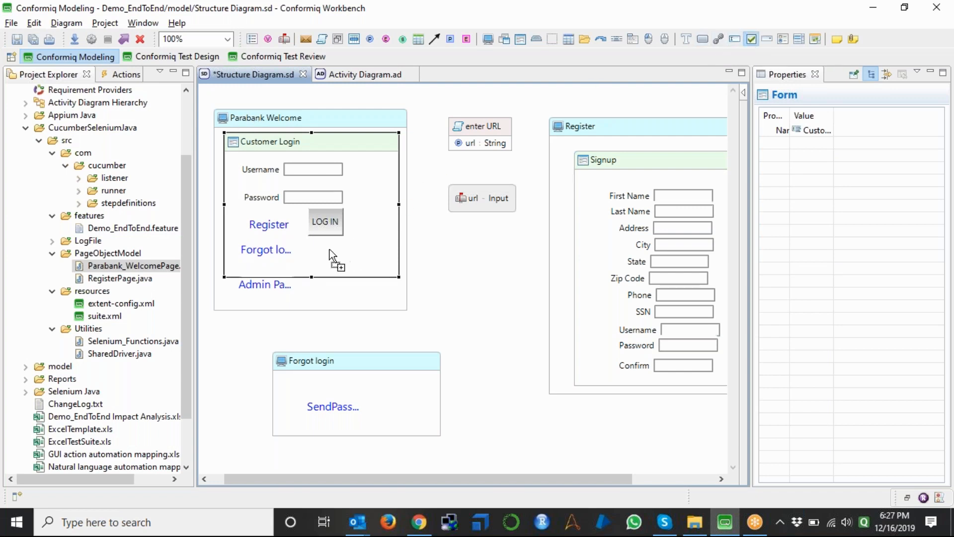
left_click(308, 249)
type("I Agree")
key("Return")
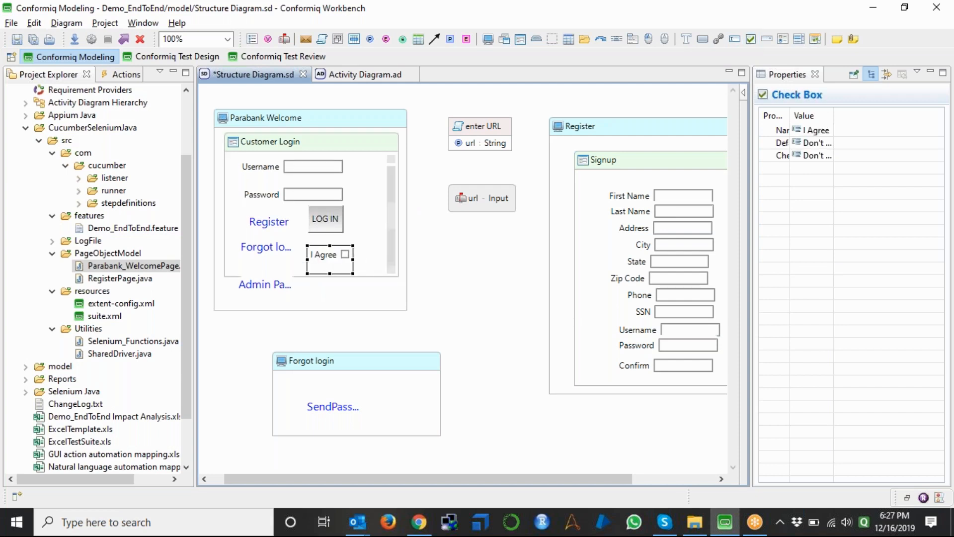
key("ctrl+s")
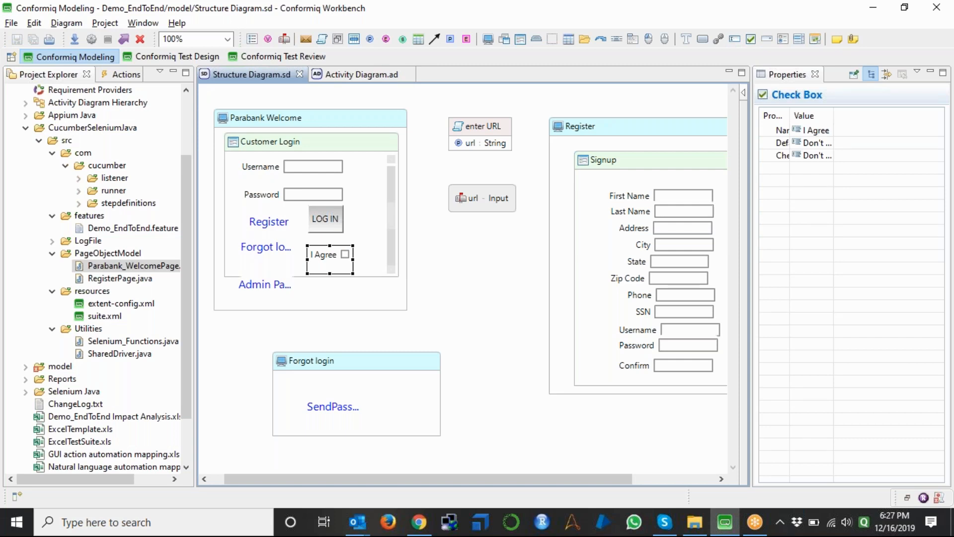
Step: Reduce the height of the Customer Login form slightly and save the structure diagram
left_click(288, 259)
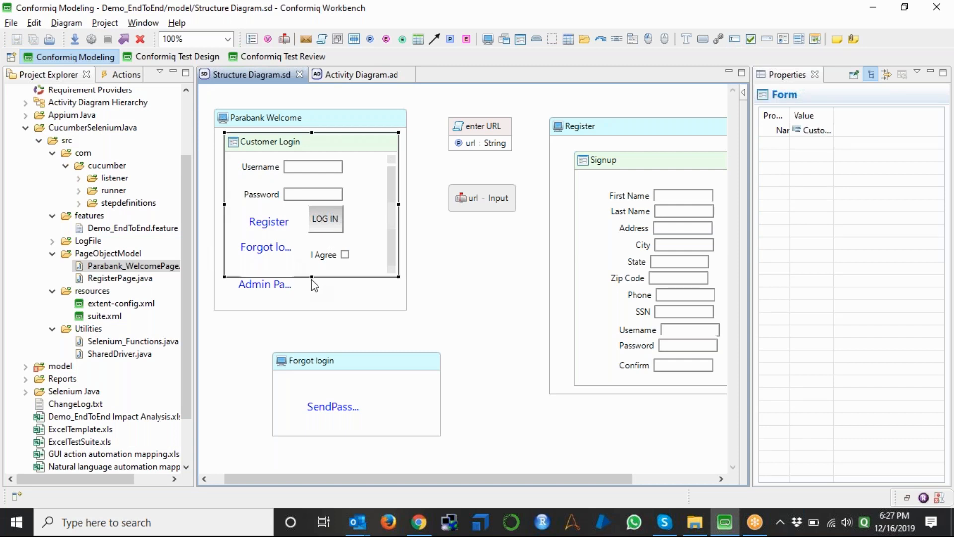
left_click_drag(310, 277, 310, 268)
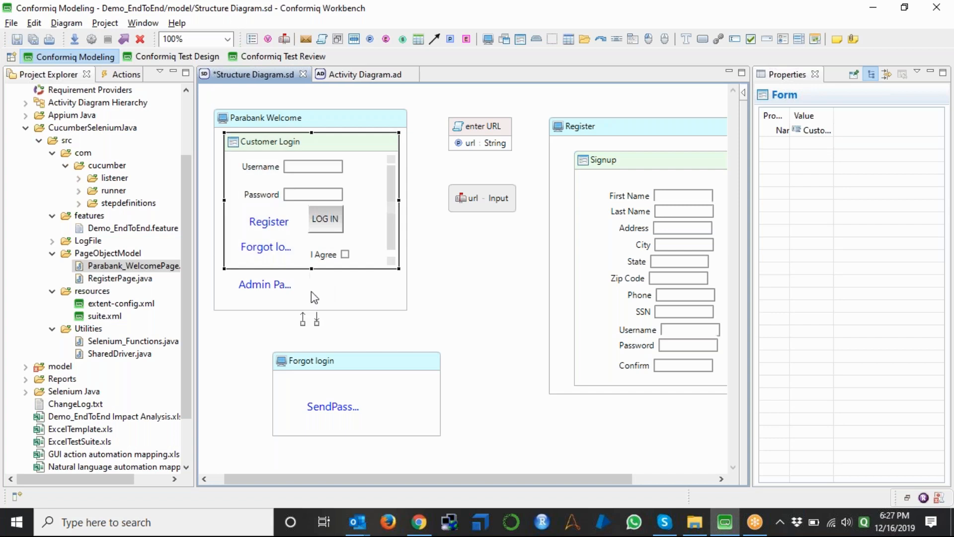
left_click(352, 366)
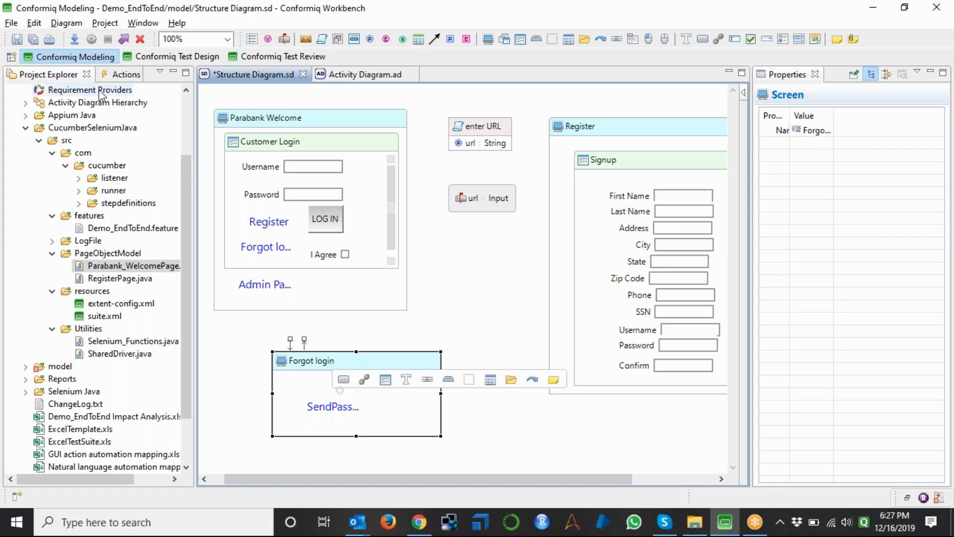
left_click(34, 41)
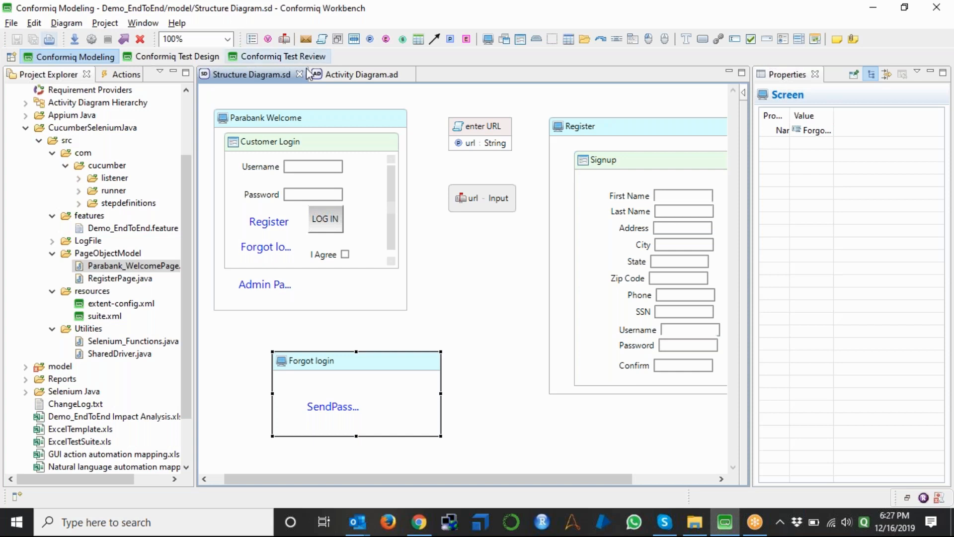
Step: Go back to the activity diagram, restore and enlarge the Requirements and Problems area, and check the error marker on the 'Customer Login' form action
left_click(346, 75)
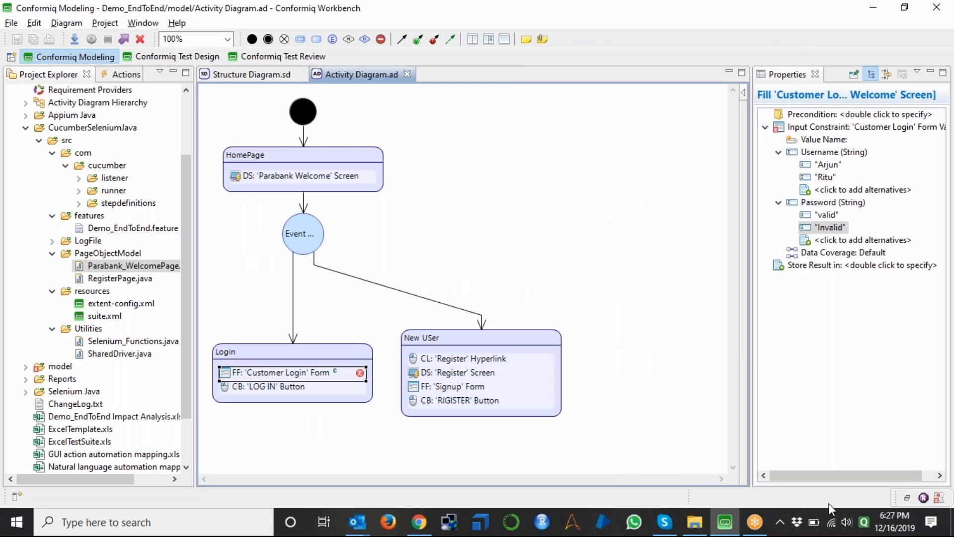
left_click(908, 498)
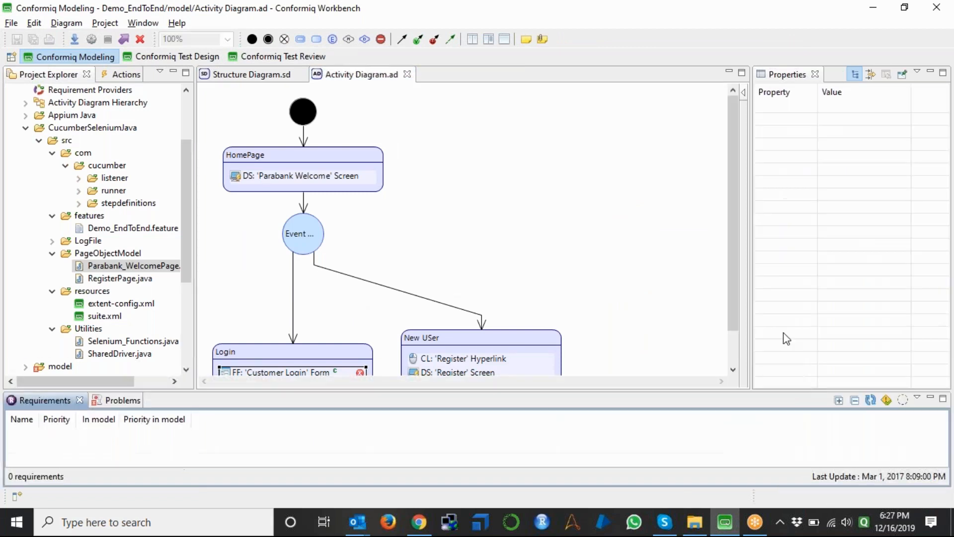
left_click_drag(732, 268, 730, 300)
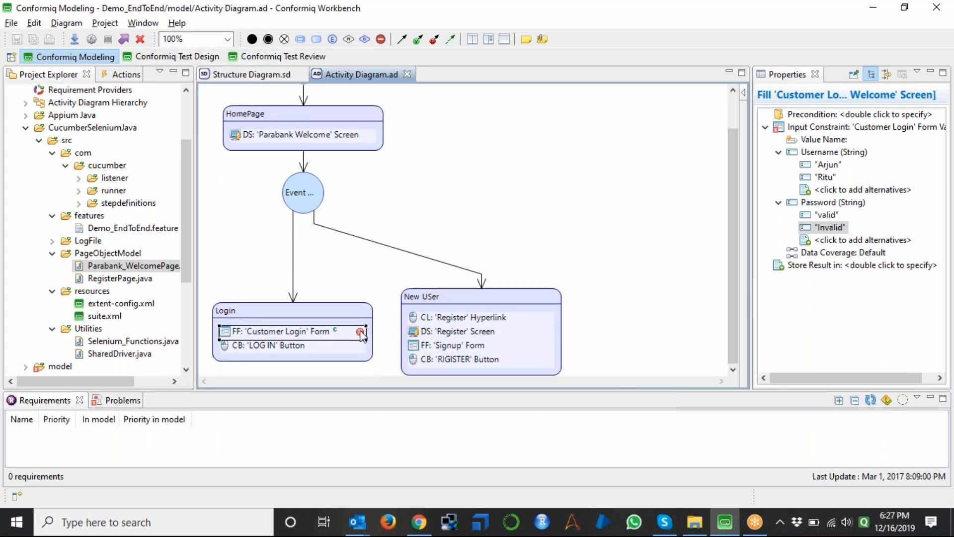
mouse_move(362, 336)
left_click_drag(159, 385, 158, 348)
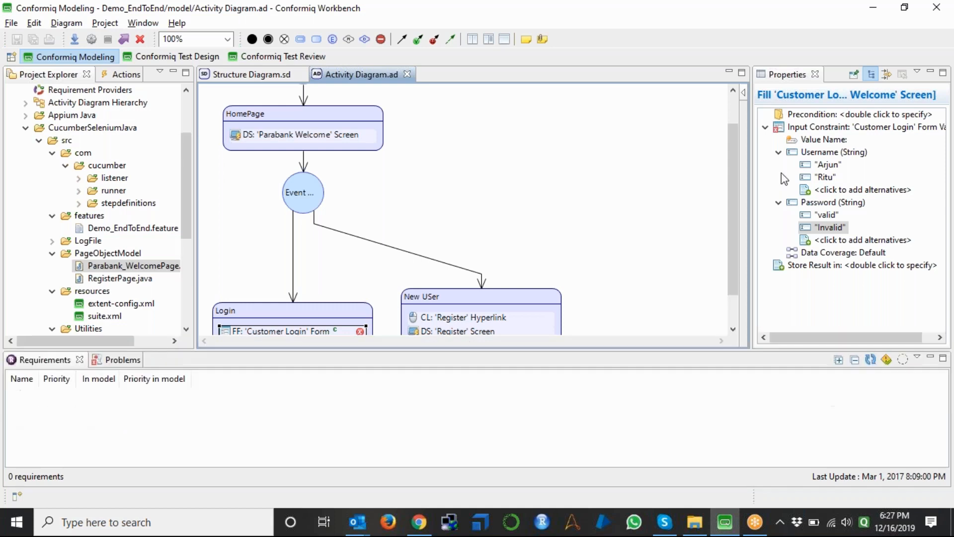
left_click_drag(737, 189, 733, 237)
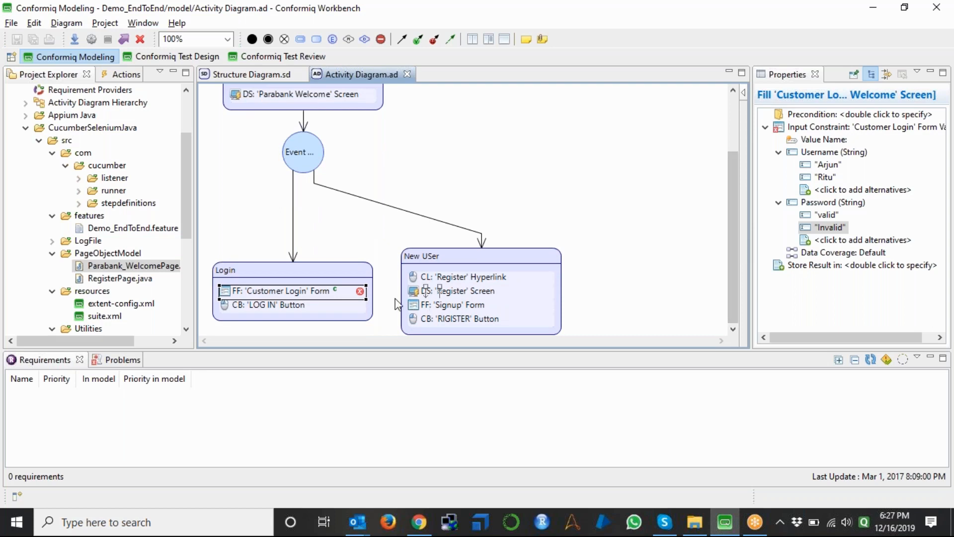
Step: Apply the Add Missing Fields quick fix to the Activity Diagram Modeling problem about the 'Customer Login' form value
left_click(114, 360)
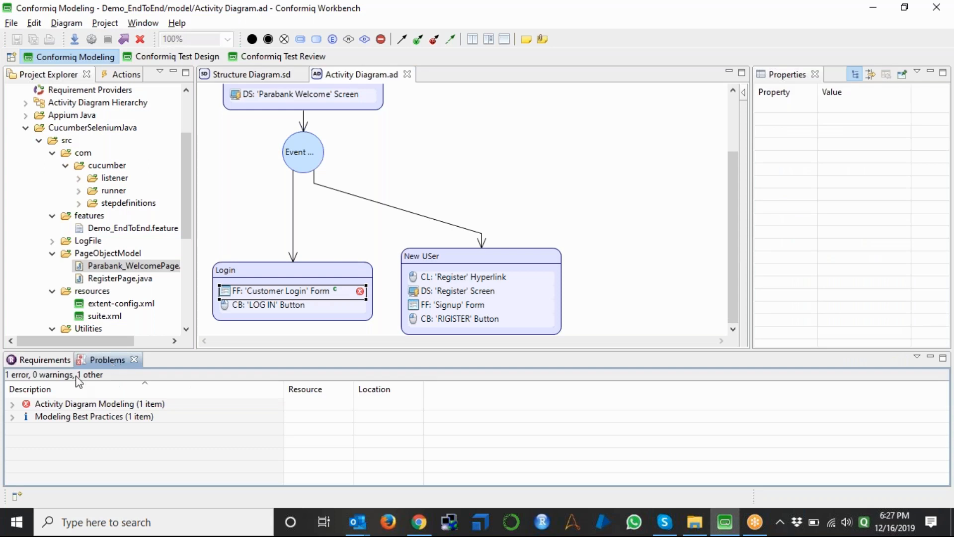
left_click(13, 404)
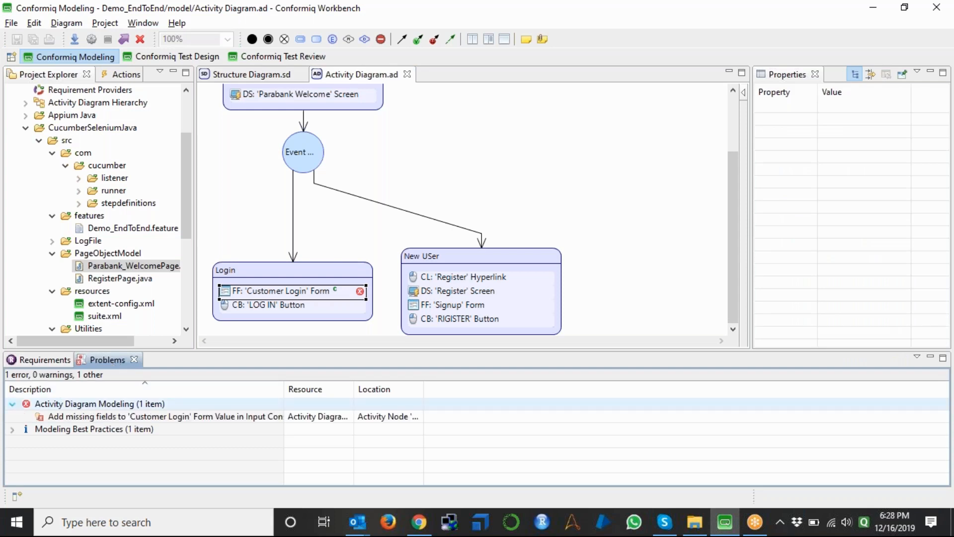
left_click(86, 417)
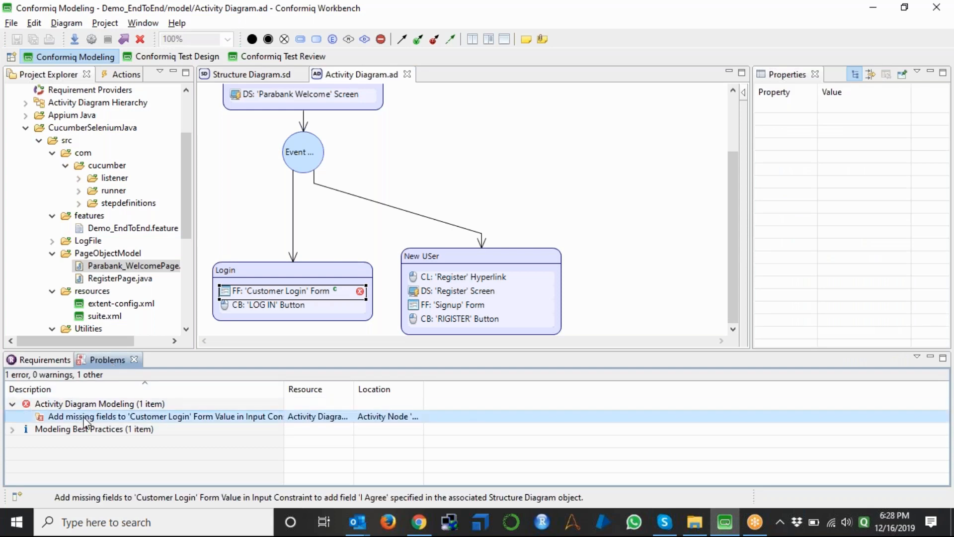
right_click(84, 419)
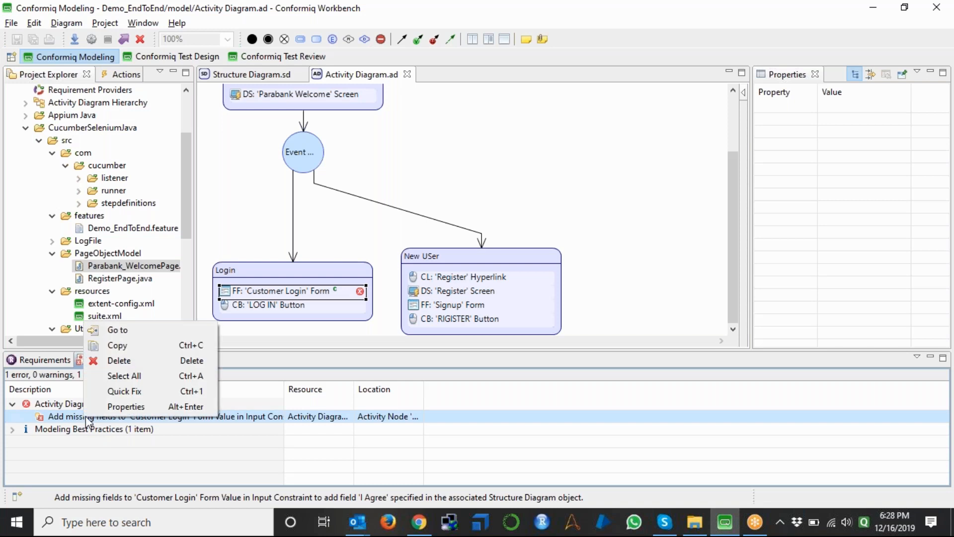
left_click(114, 395)
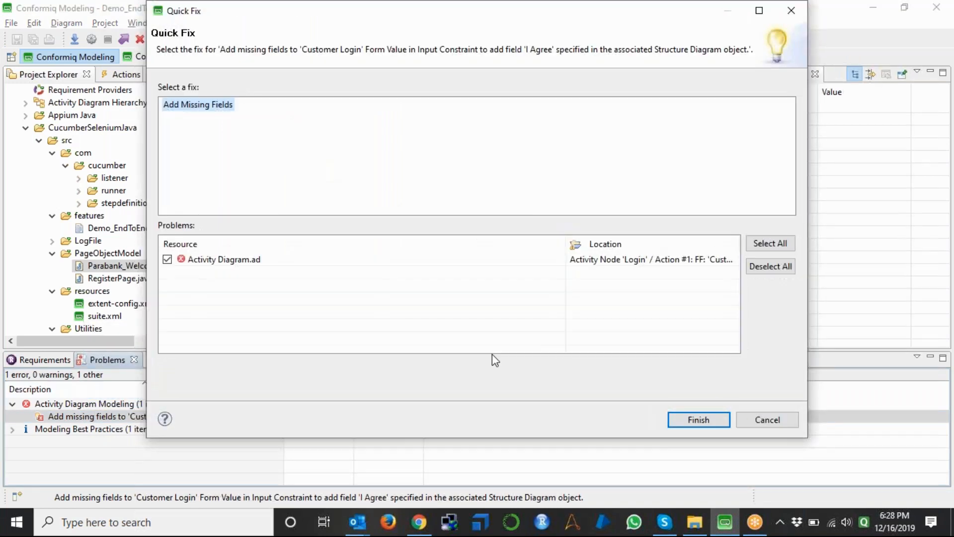
left_click(688, 422)
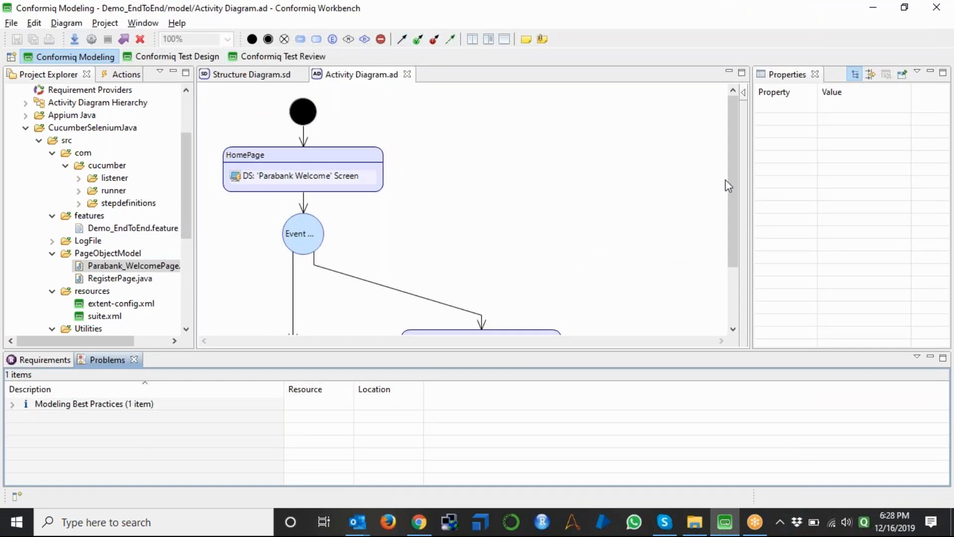
left_click_drag(731, 183, 720, 245)
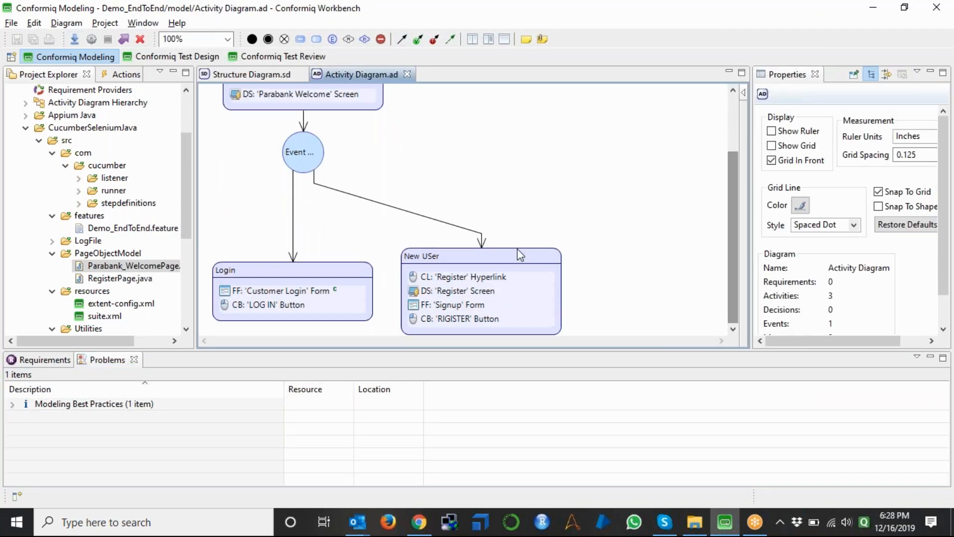
Step: Specify true for the I Agree field of the 'Customer Login' form value, add false as an alternative, and save the diagram
left_click(273, 296)
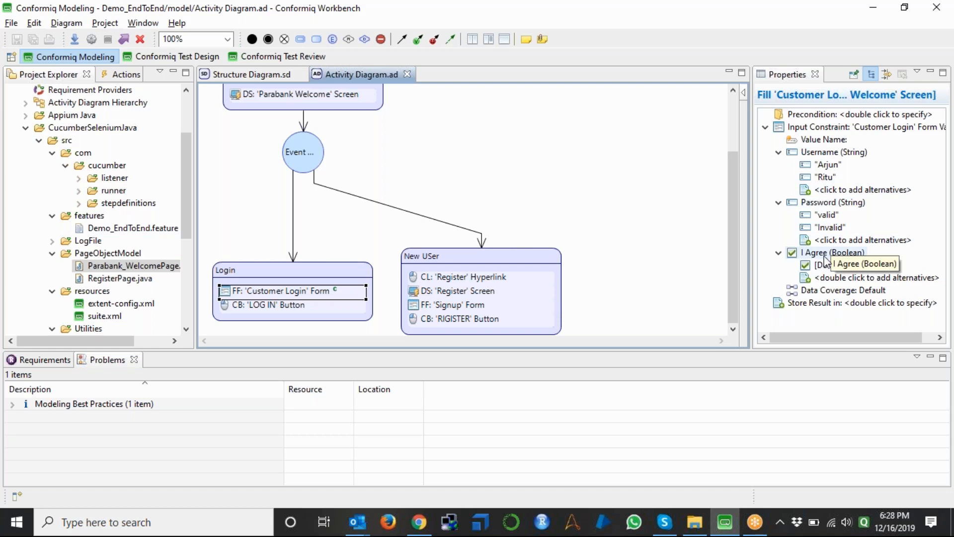
double_click(806, 270)
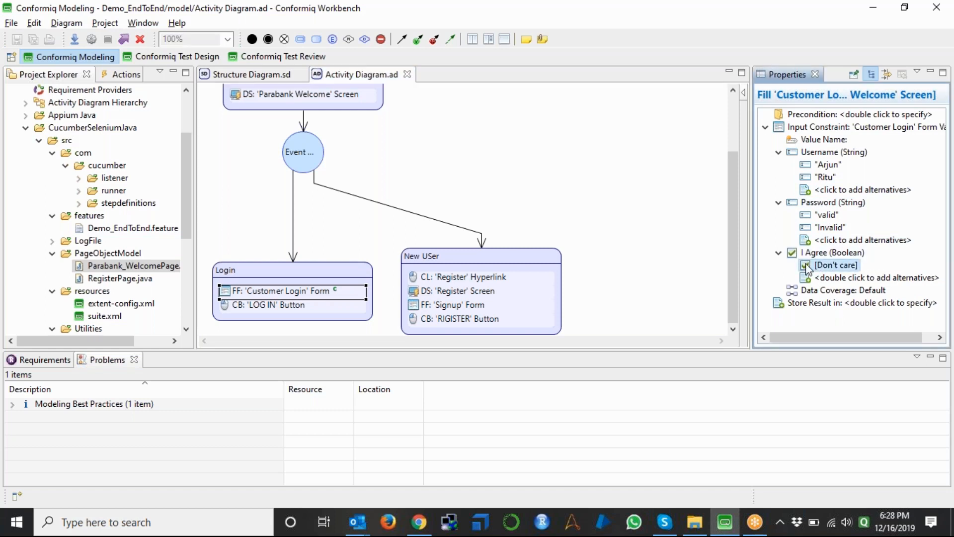
left_click(110, 158)
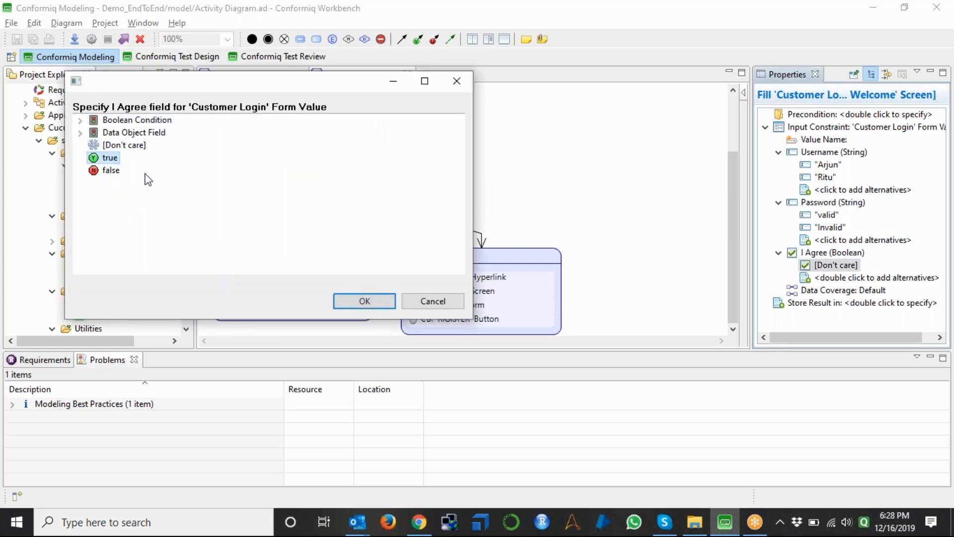
left_click(364, 301)
double_click(838, 279)
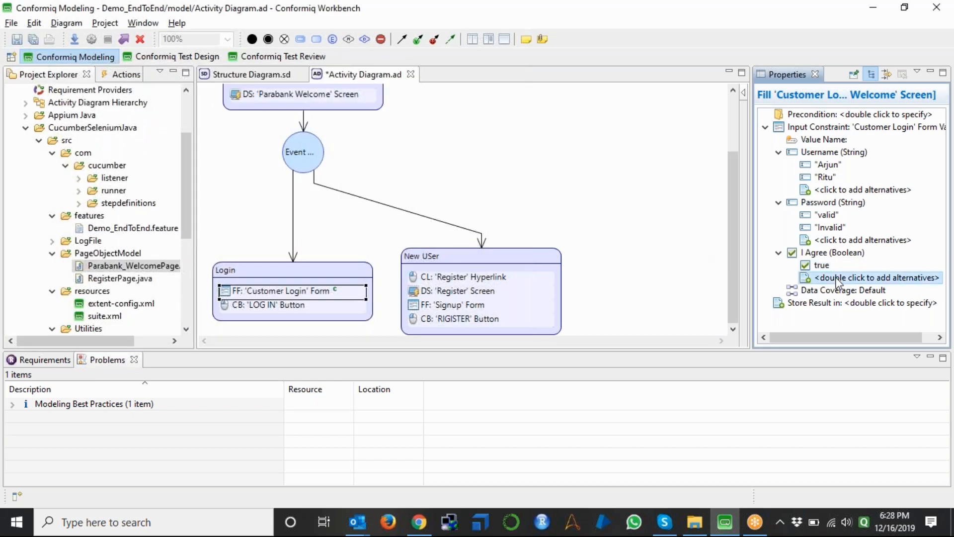
left_click(109, 170)
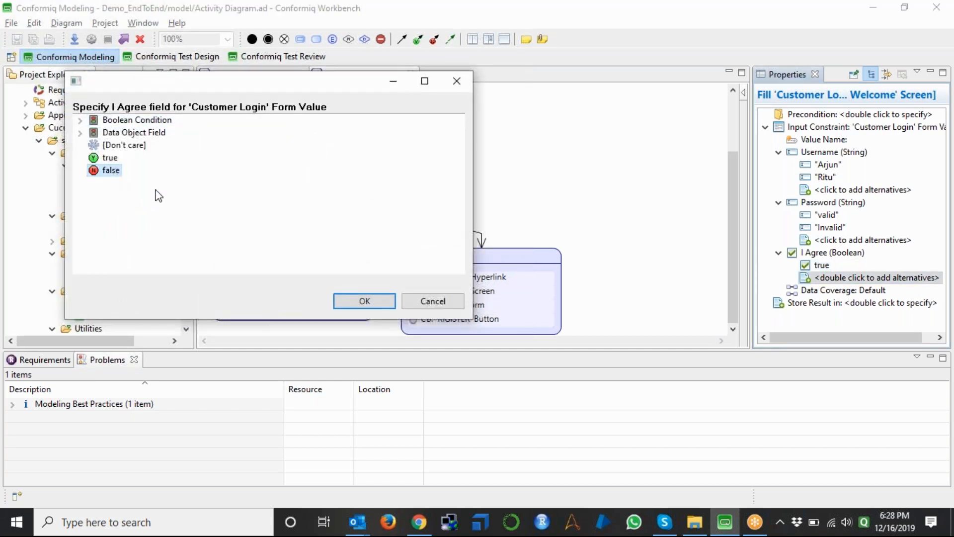
left_click(365, 302)
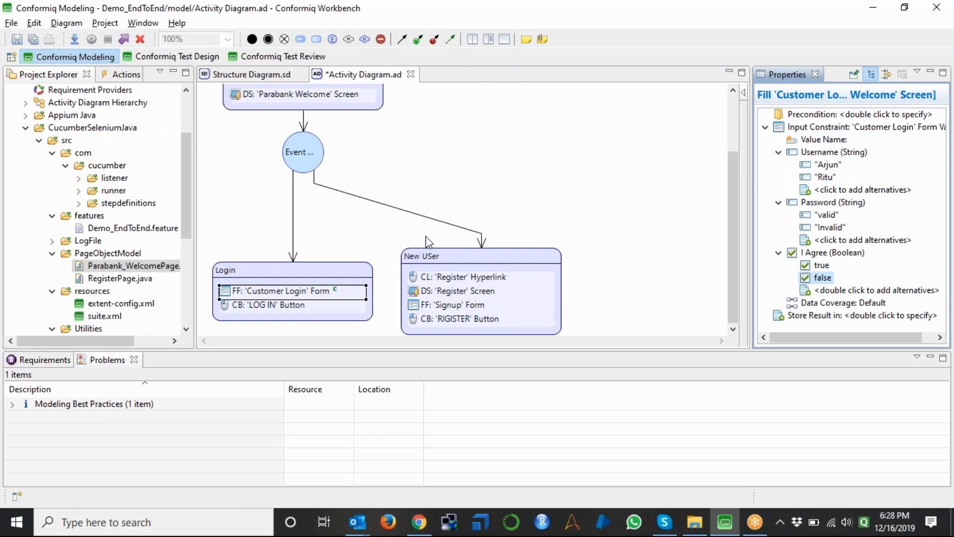
key("ctrl+s")
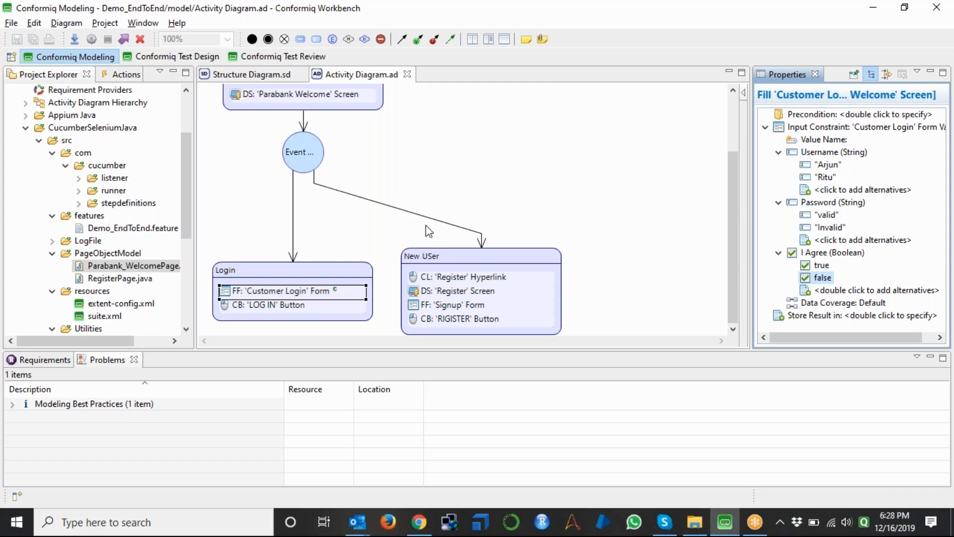
Step: Add an activity node named "Forgot Login" above the New USer node and connect the event node to it with a control flow
left_click(316, 39)
left_click(487, 148)
type("Forgot ")
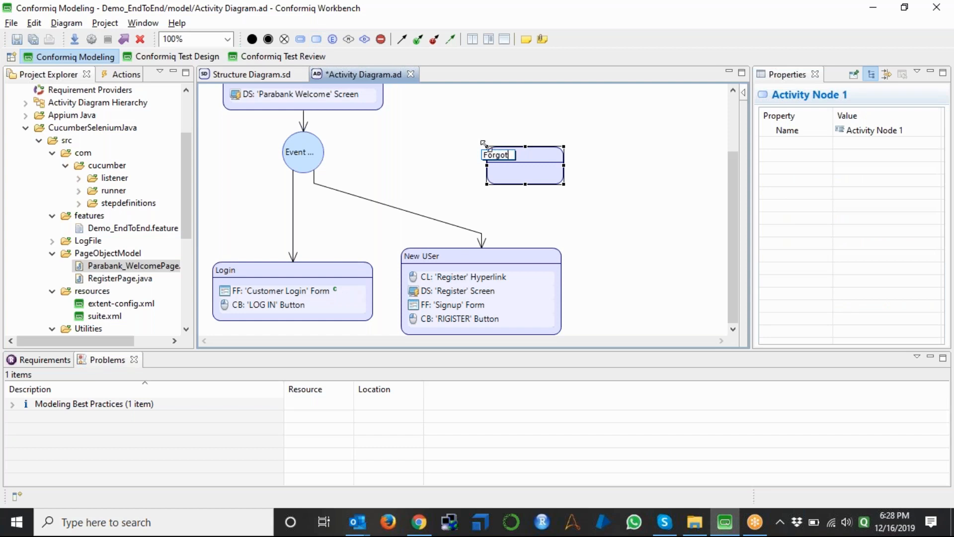
type("Login")
key("Return")
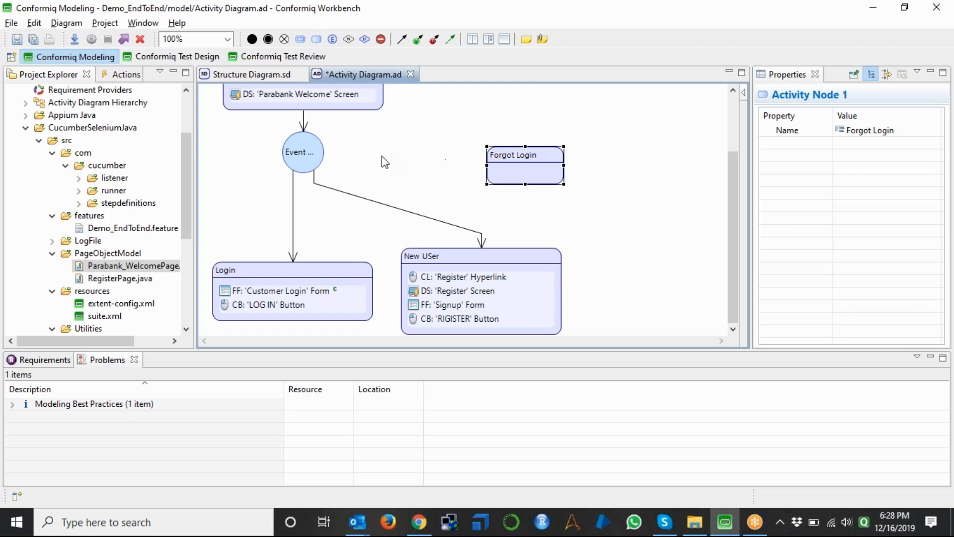
left_click(322, 163)
left_click_drag(336, 162, 488, 166)
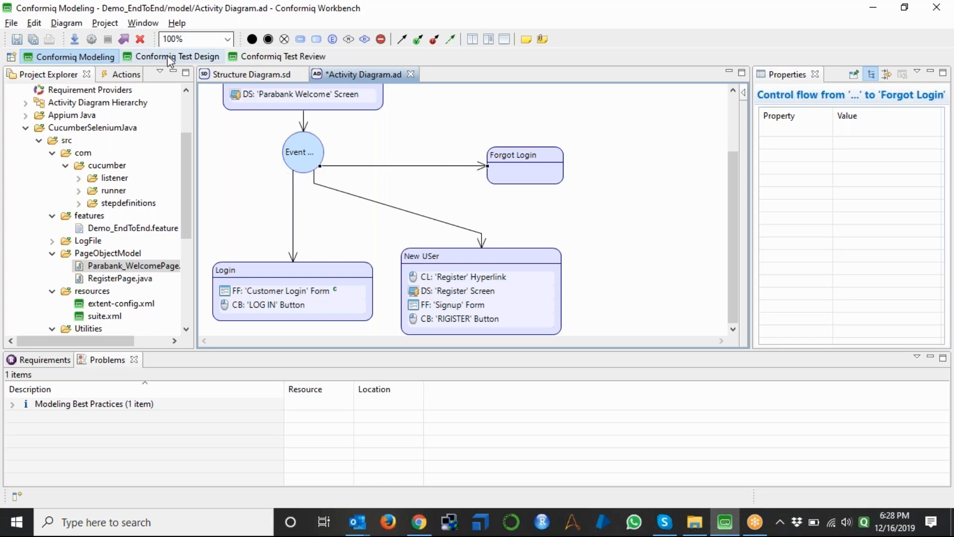
Step: Add the Click 'Forgot login info?' Hyperlink, Display 'Forgot login' Screen and Click 'SendPassword' Hyperlink actions to Forgot Login, and save the diagram
left_click(127, 74)
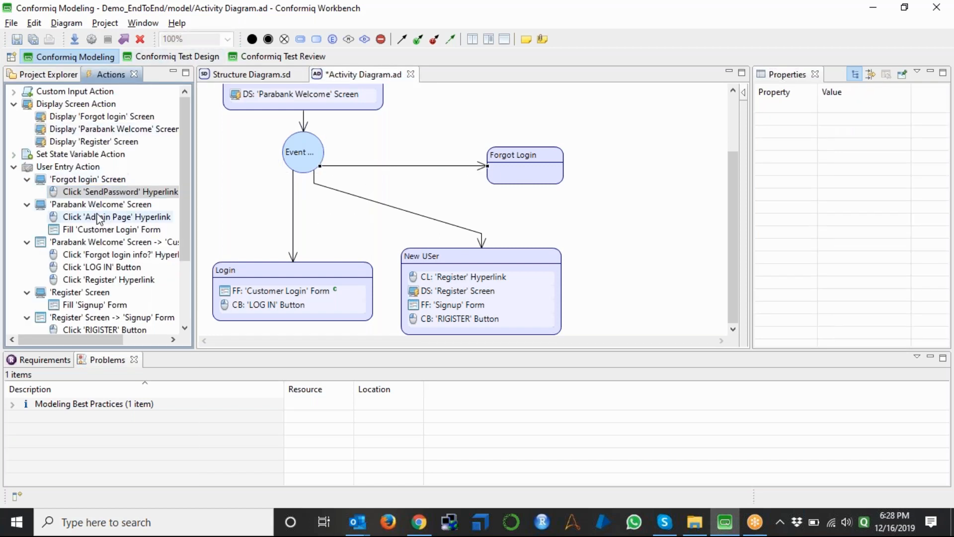
left_click_drag(216, 241, 517, 169)
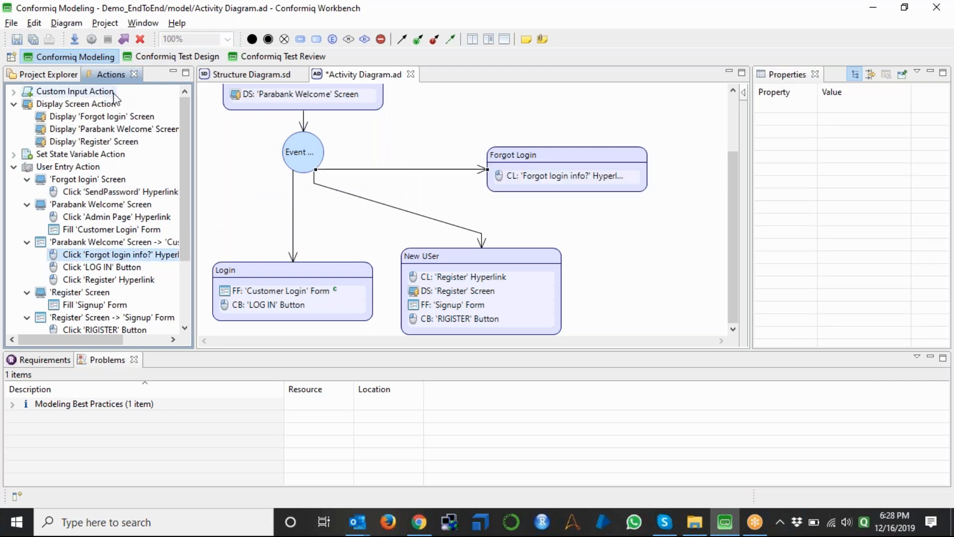
left_click_drag(110, 121, 495, 183)
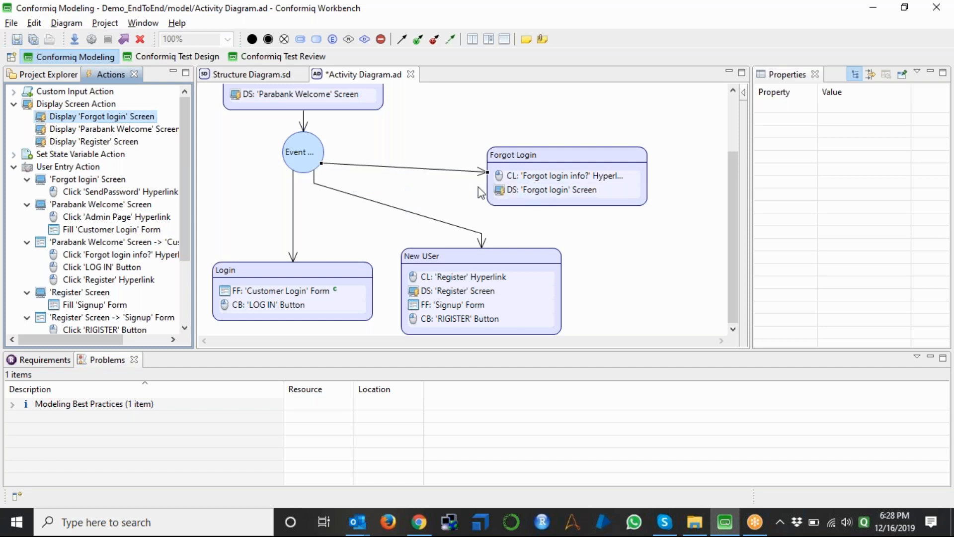
left_click_drag(96, 195, 497, 198)
key("ctrl+s")
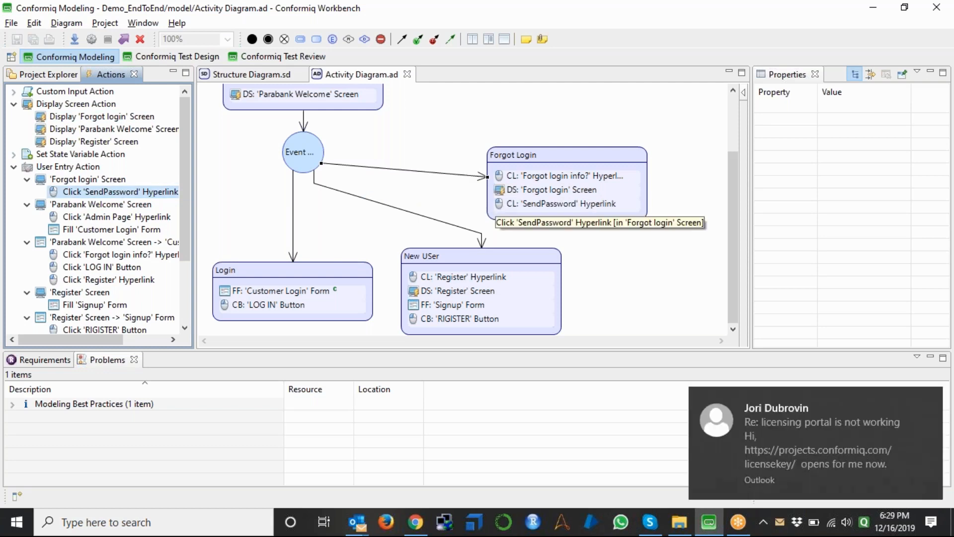
Step: Generate the test cases from the changed model in Test Design and switch to Test Review
left_click(172, 59)
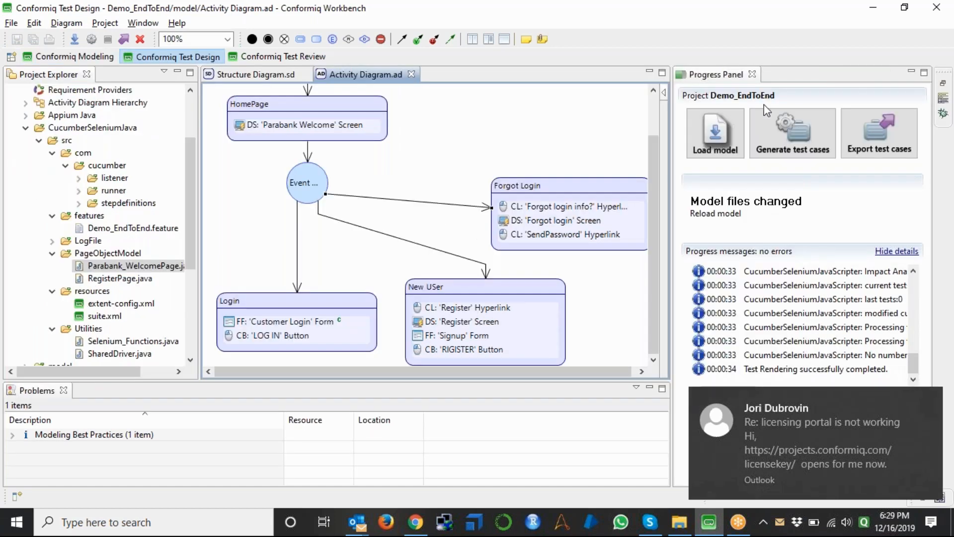
left_click(780, 131)
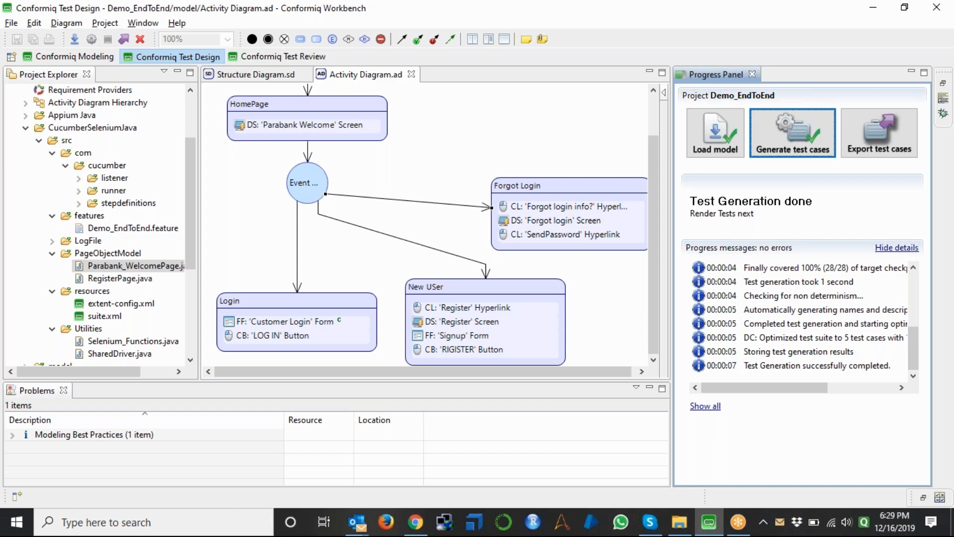
left_click(287, 56)
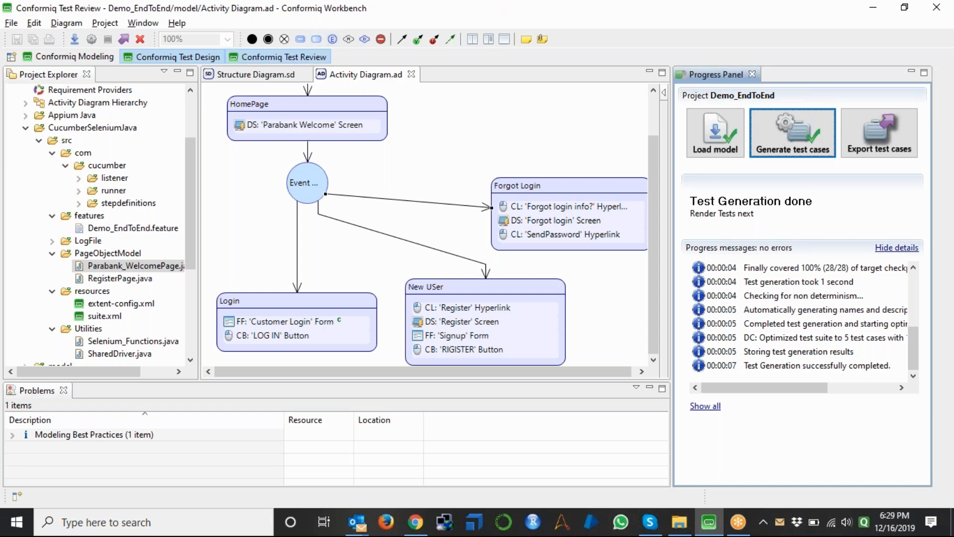
Step: Reselect the Demo_EndToEnd project in Modeling, show its test cases in Test Review, and minimize the test case steps area
left_click(91, 58)
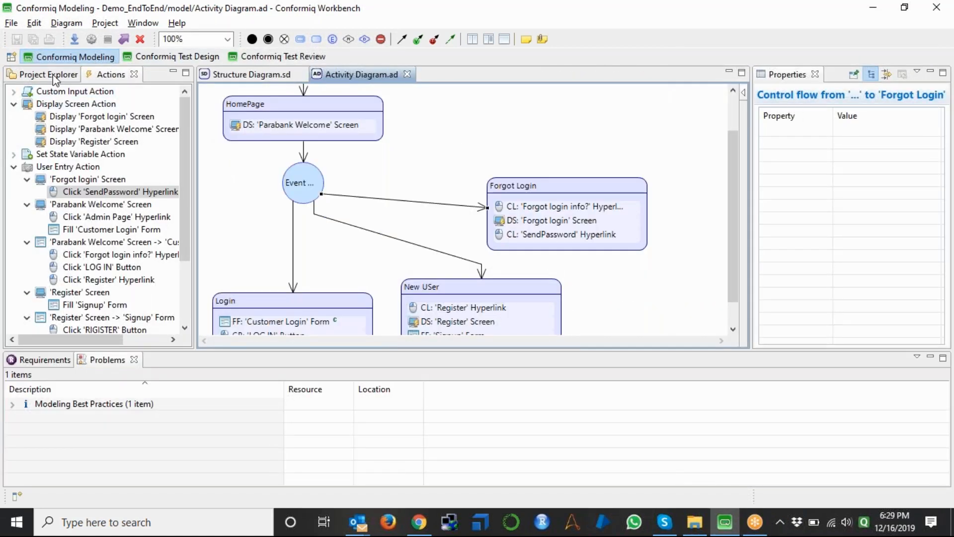
left_click(54, 75)
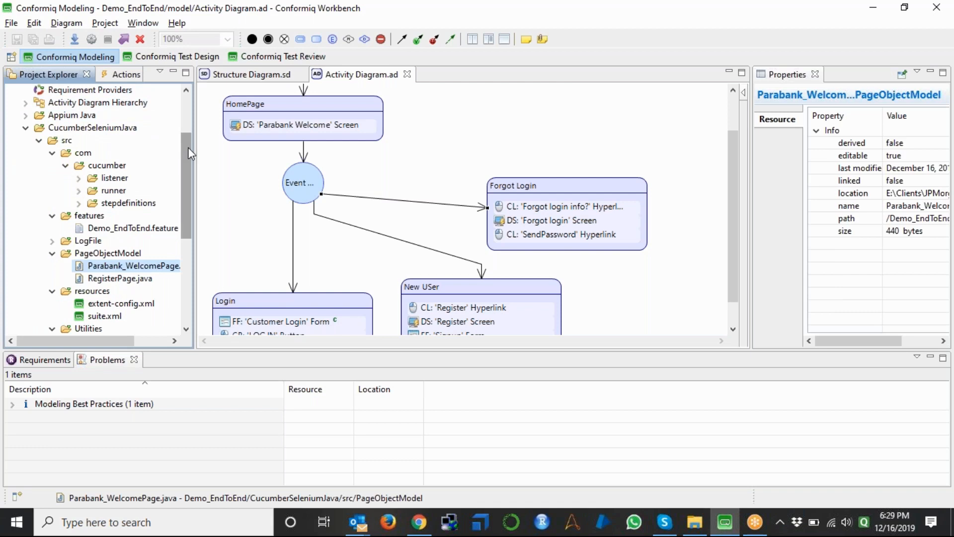
scroll(188, 118, "up", 1)
scroll(188, 118, "up", 2)
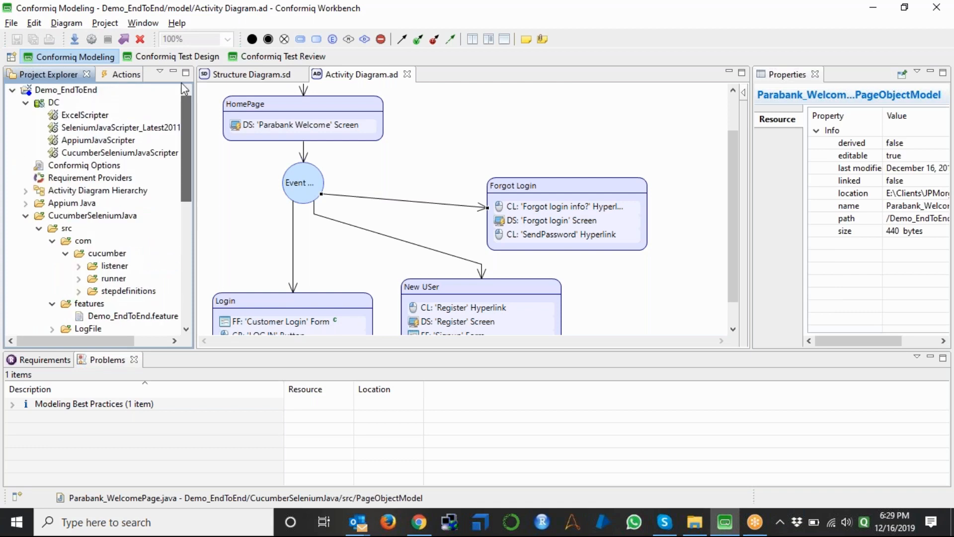
left_click(12, 89)
left_click(41, 103)
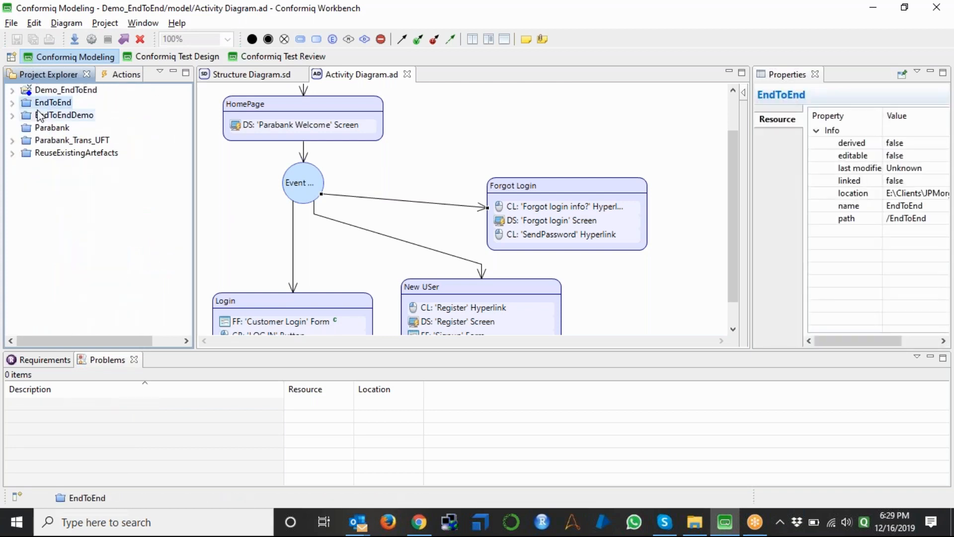
left_click(51, 90)
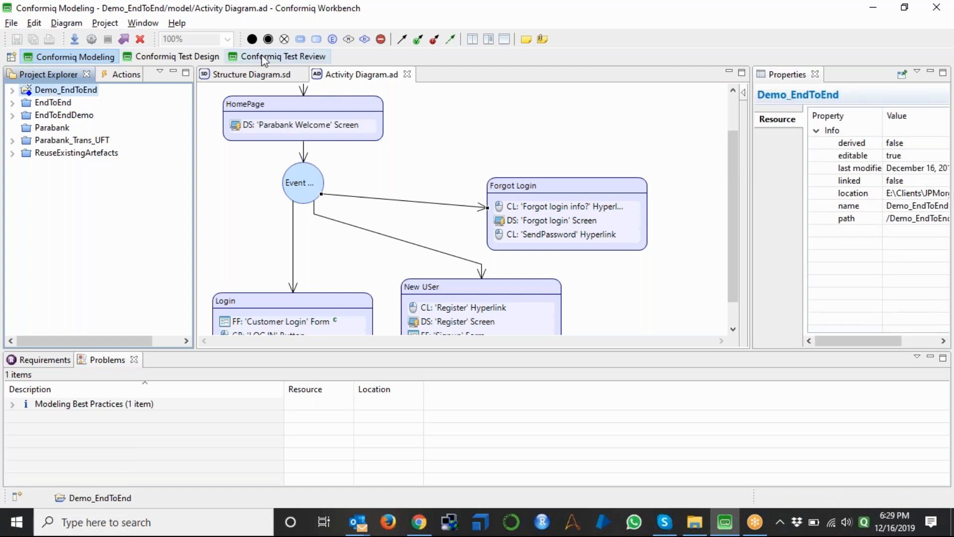
left_click(262, 57)
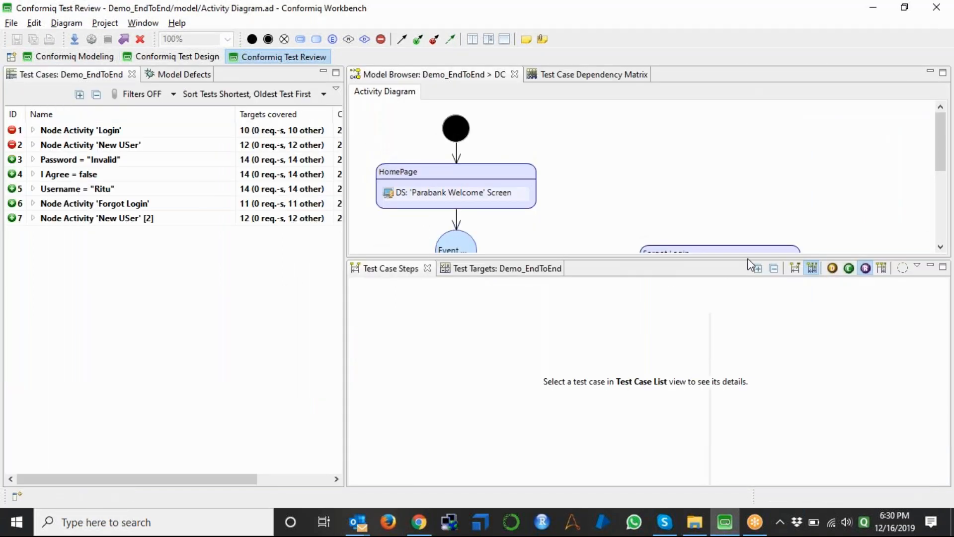
left_click(930, 267)
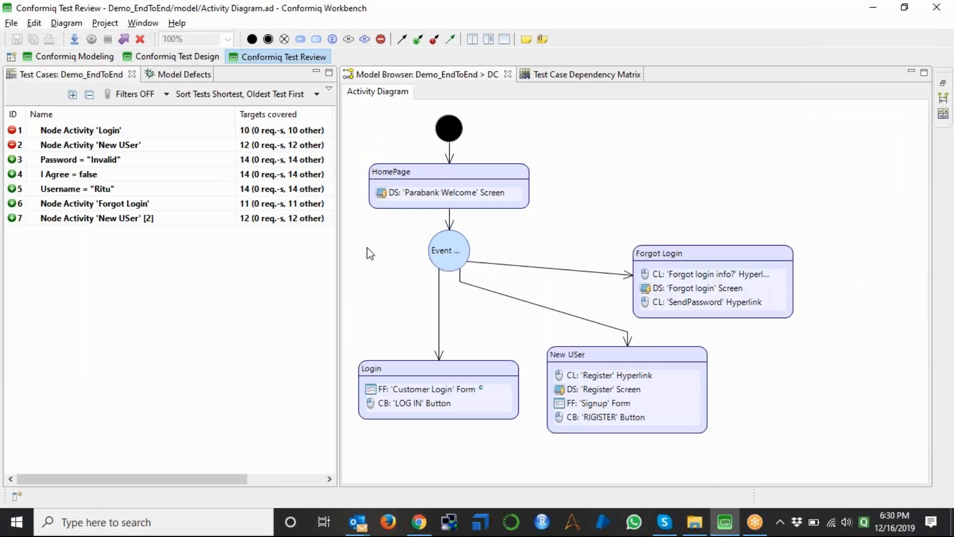
Step: Compare the model paths highlighted for the removed Login and New USer test cases with those of the new password and username test cases
left_click(106, 133)
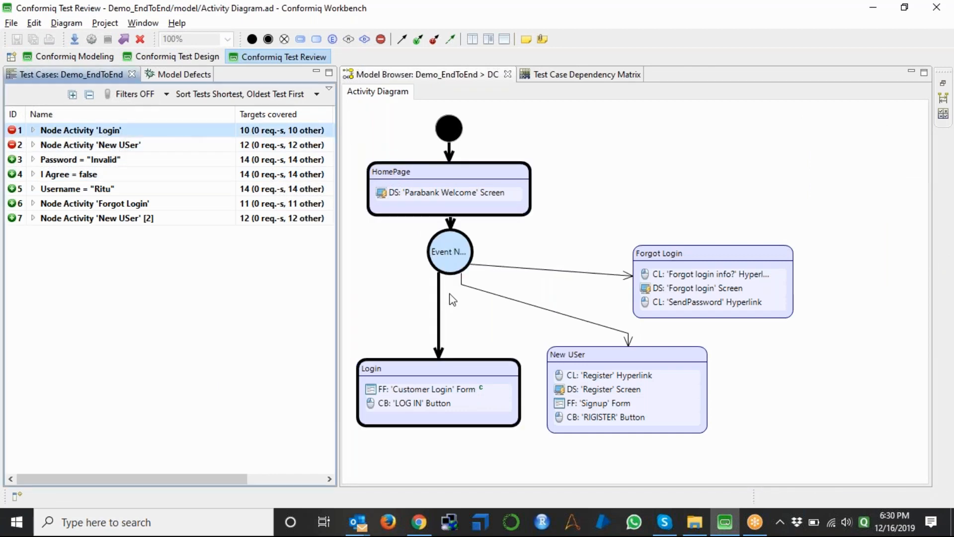
left_click(135, 146)
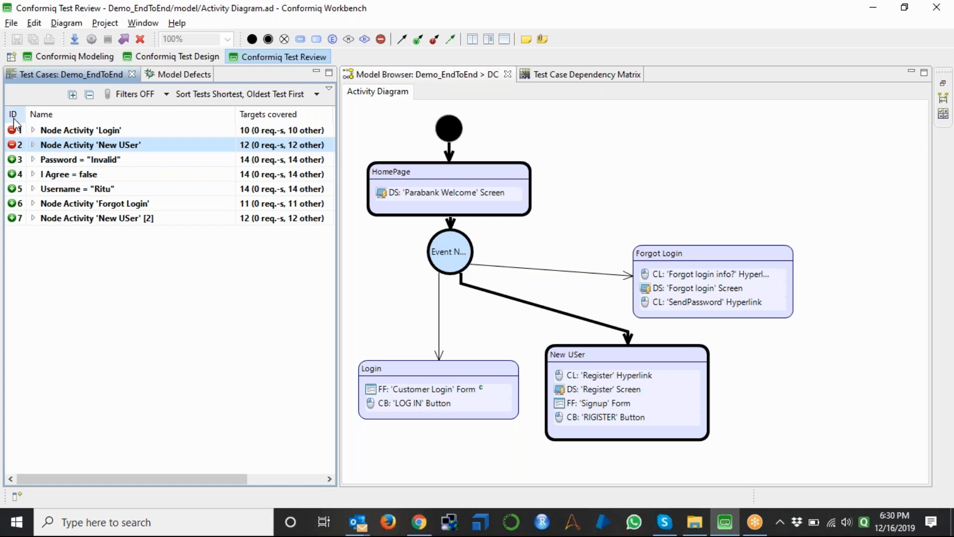
left_click(78, 189)
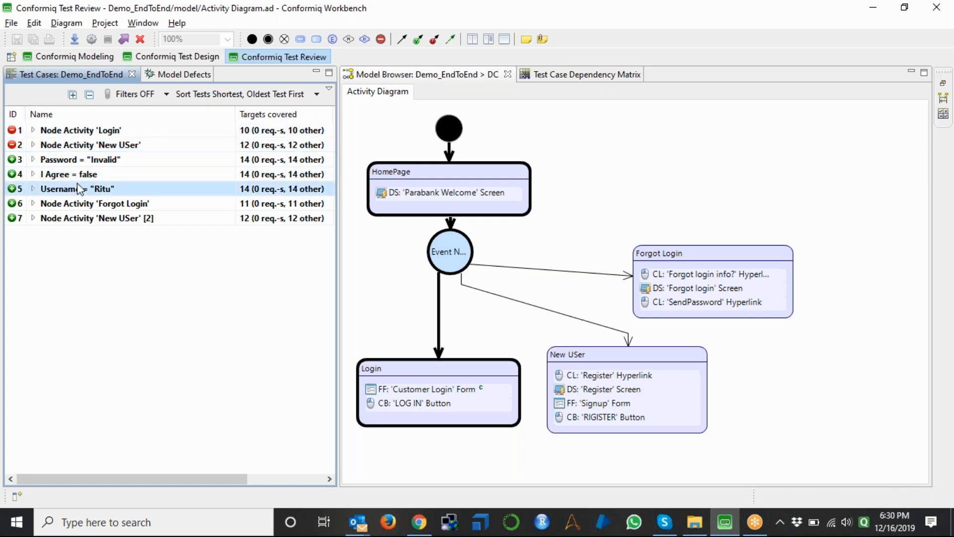
left_click(103, 164)
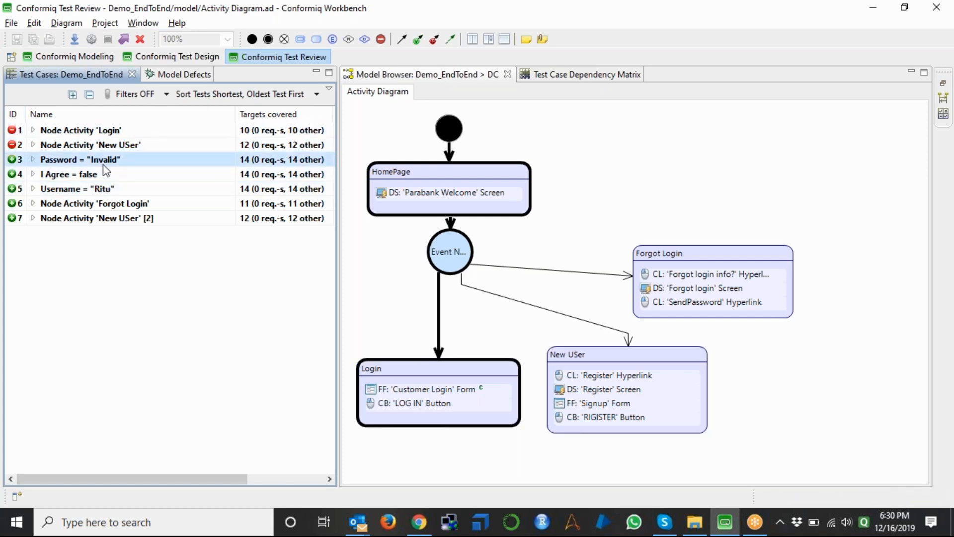
left_click(105, 191)
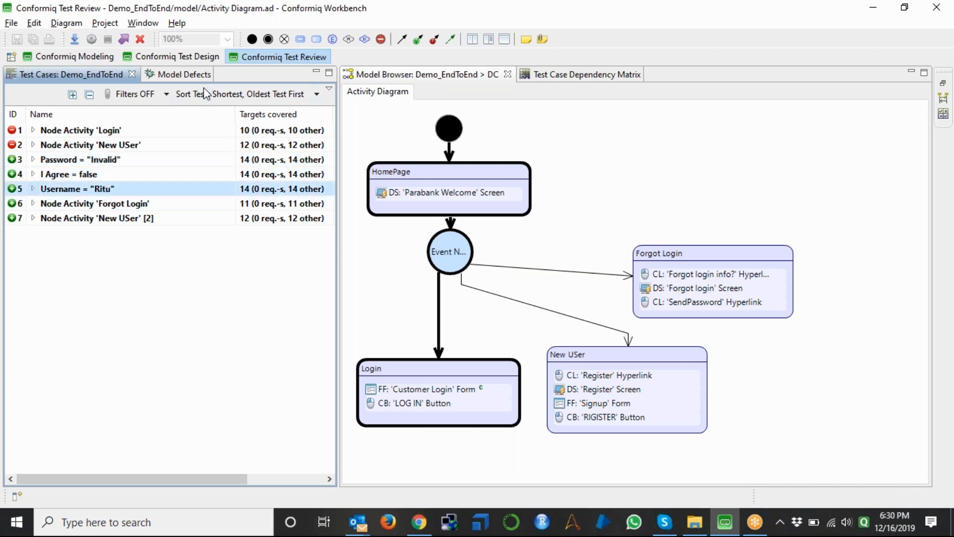
left_click(126, 131)
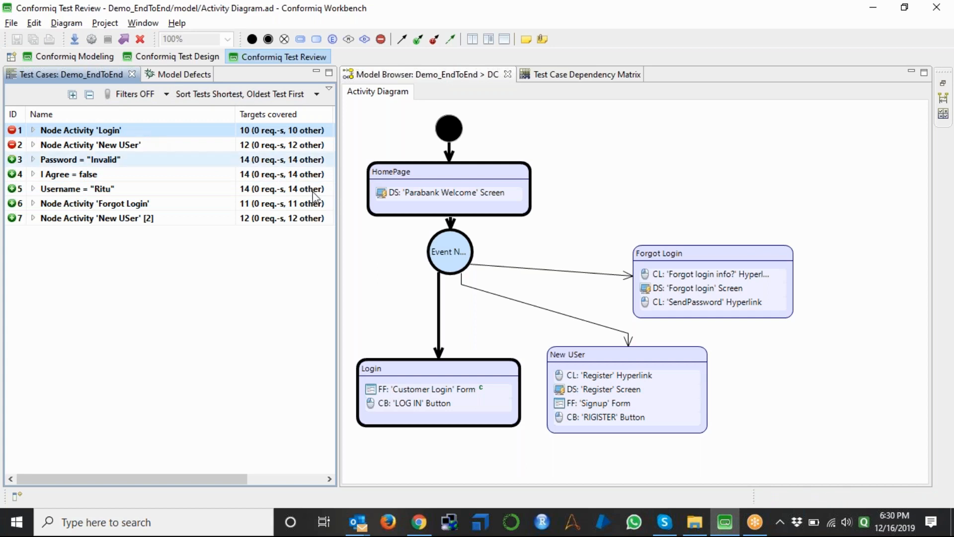
Step: Restore the test case steps, examine the expanded field values of the removed Login test case, and show the steps of the invalid-password test case
left_click(942, 83)
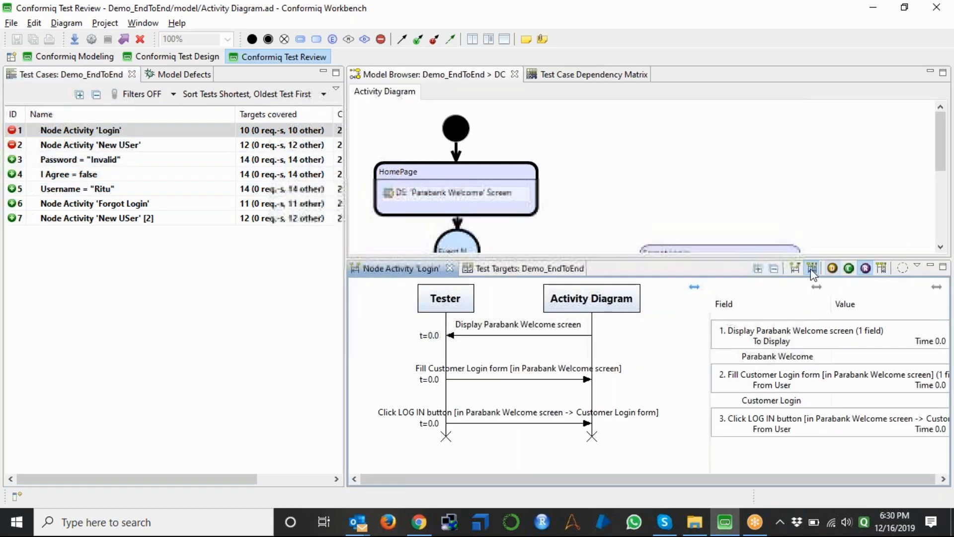
left_click(757, 269)
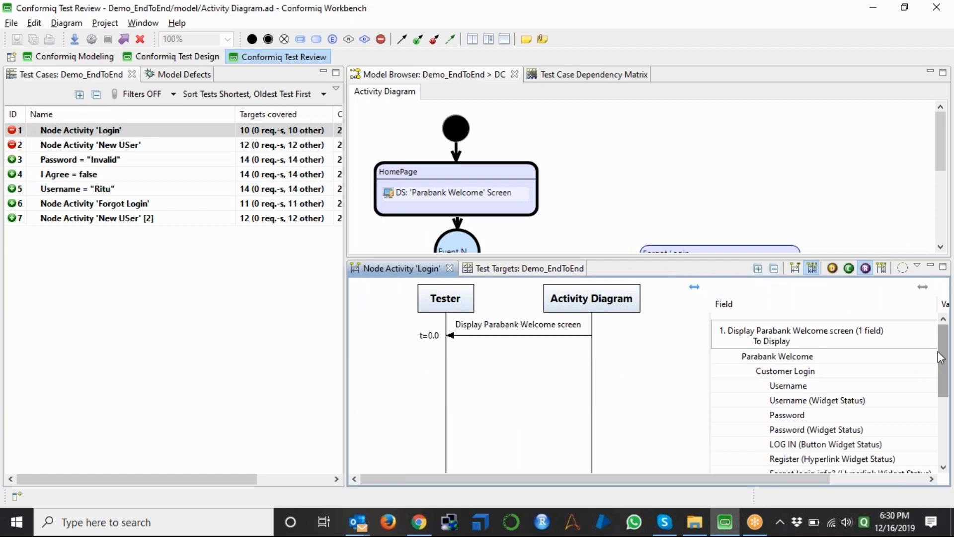
left_click_drag(943, 366, 947, 429)
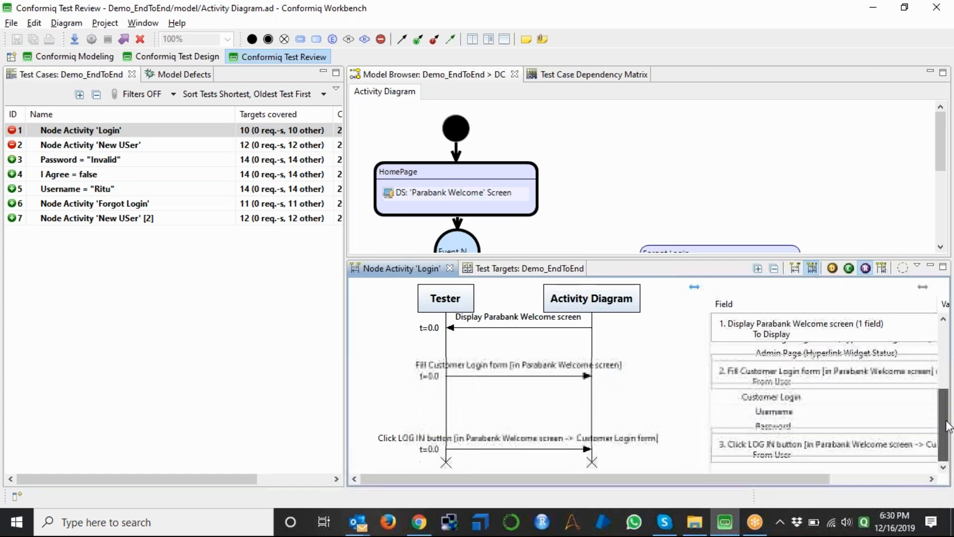
left_click_drag(815, 479, 919, 485)
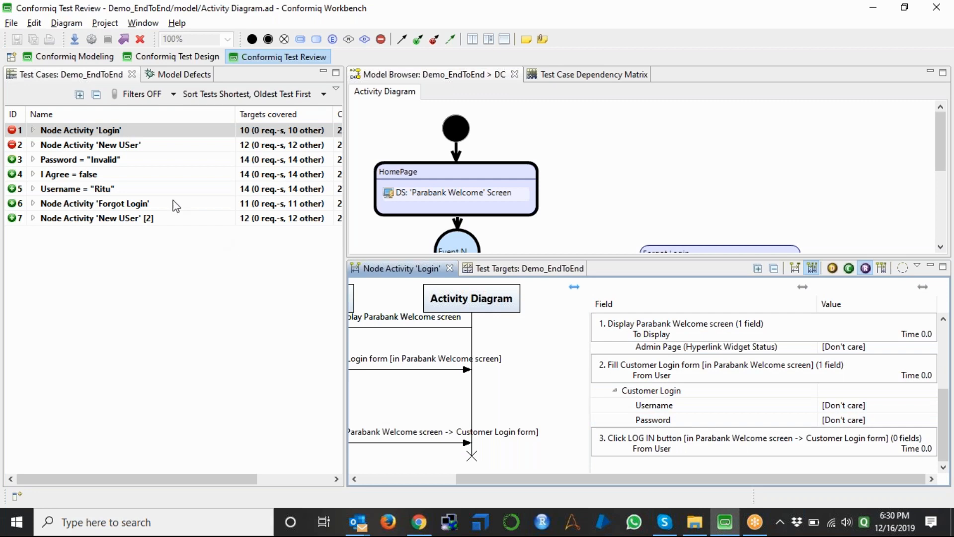
left_click(119, 162)
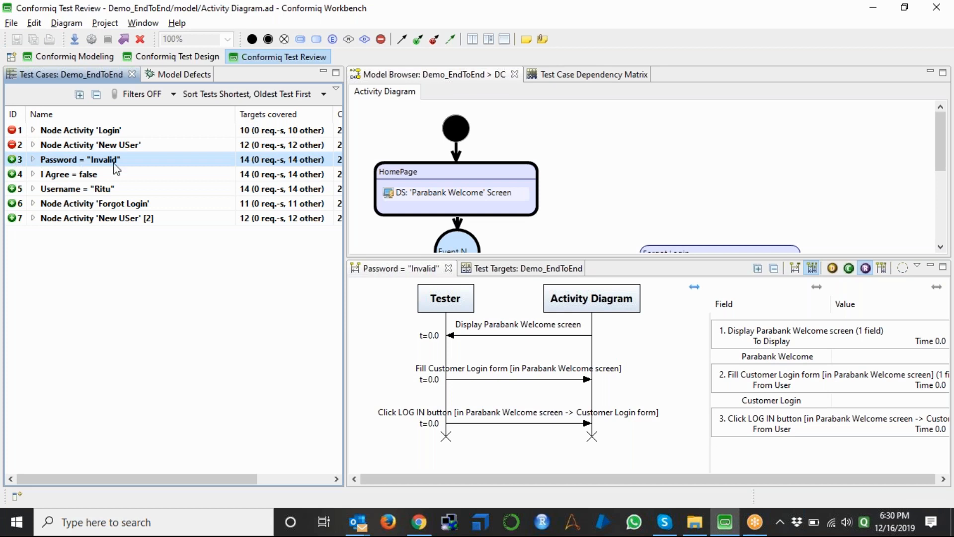
Step: Expand all fields of the invalid-password test case and examine its Customer Login form values
left_click(757, 268)
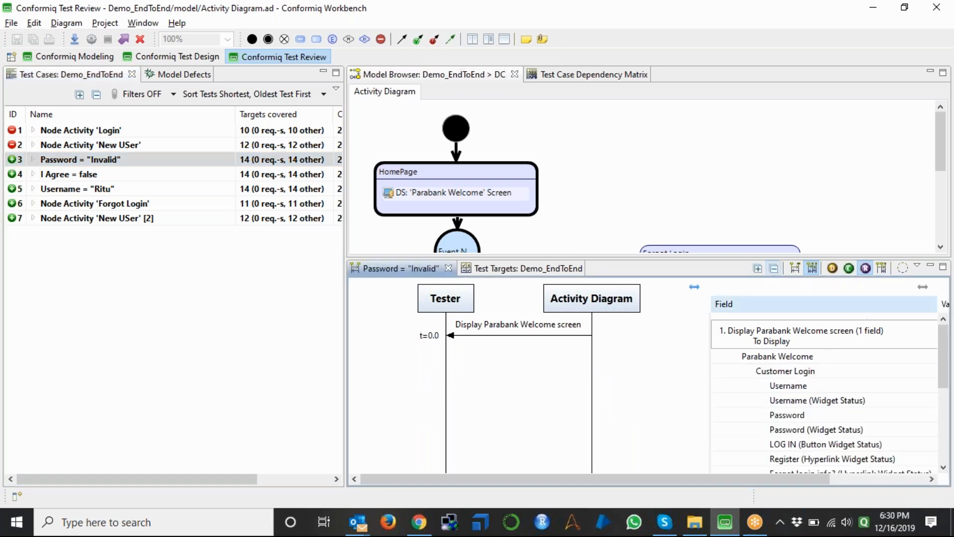
left_click_drag(942, 353, 941, 437)
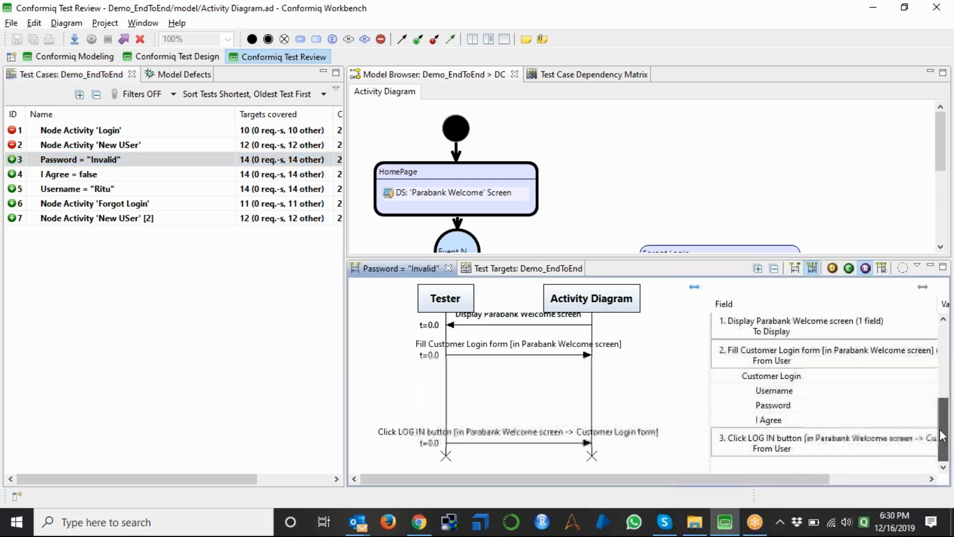
left_click_drag(791, 479, 888, 479)
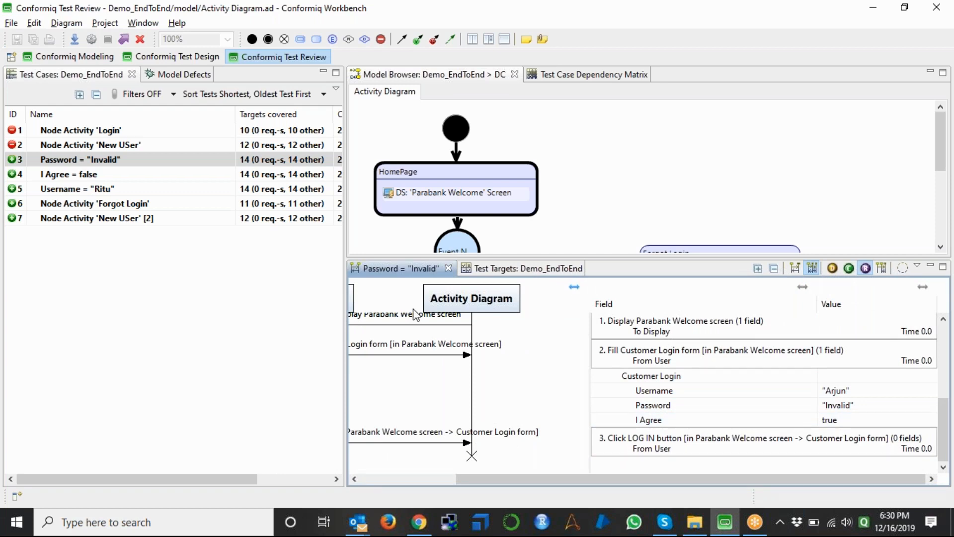
Step: Compare the steps of the Forgot Login, removed Login and invalid-password test cases
left_click(147, 206)
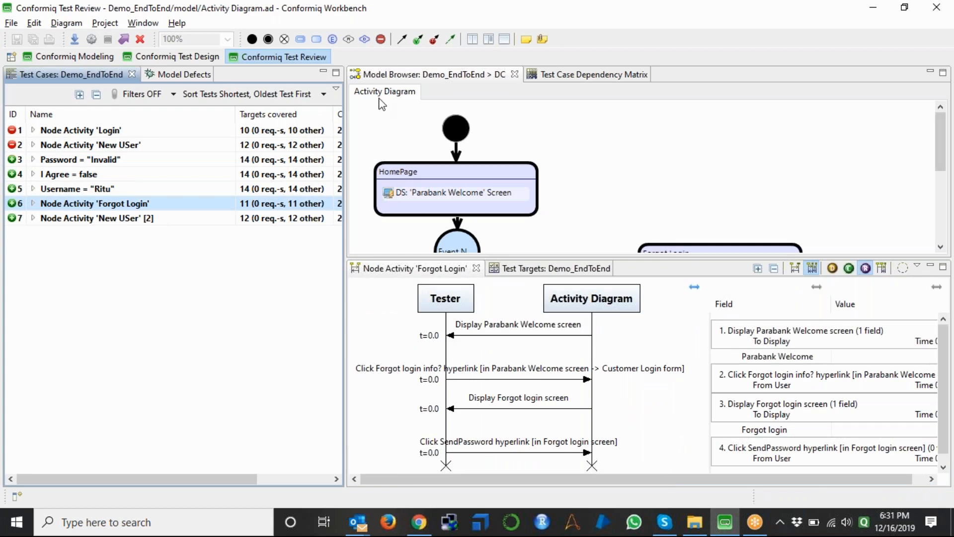
left_click(127, 133)
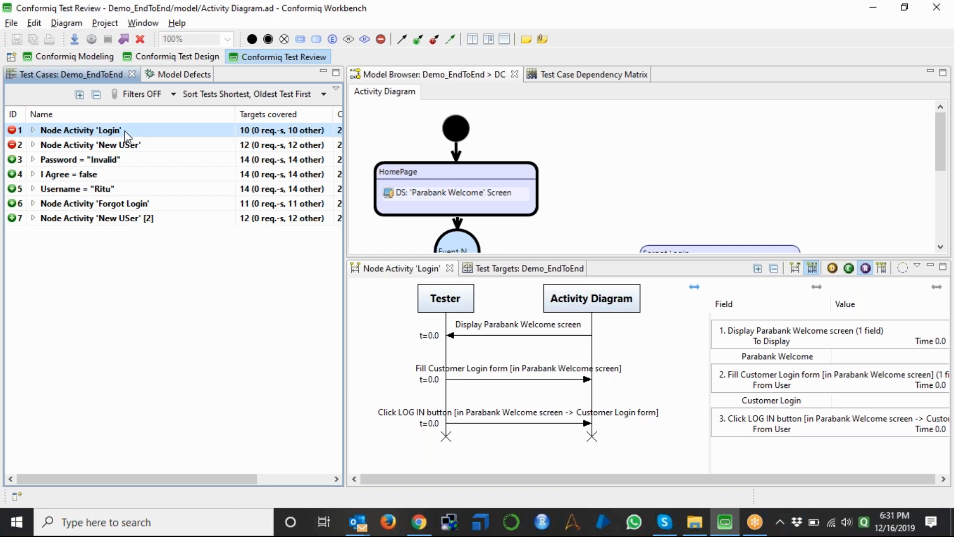
left_click(105, 162)
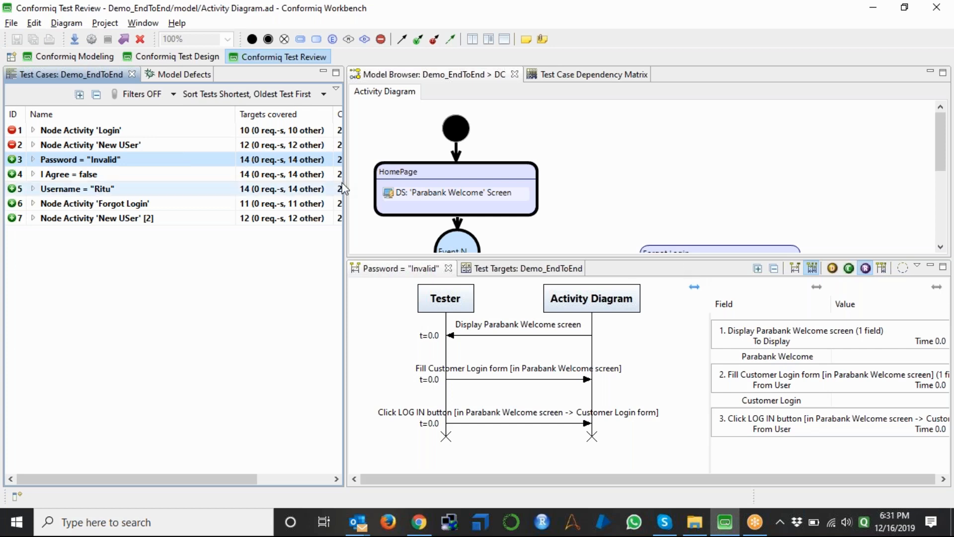
Step: Switch to Modeling and examine the input constraint values of the Login activity's Customer Login form action
left_click(90, 57)
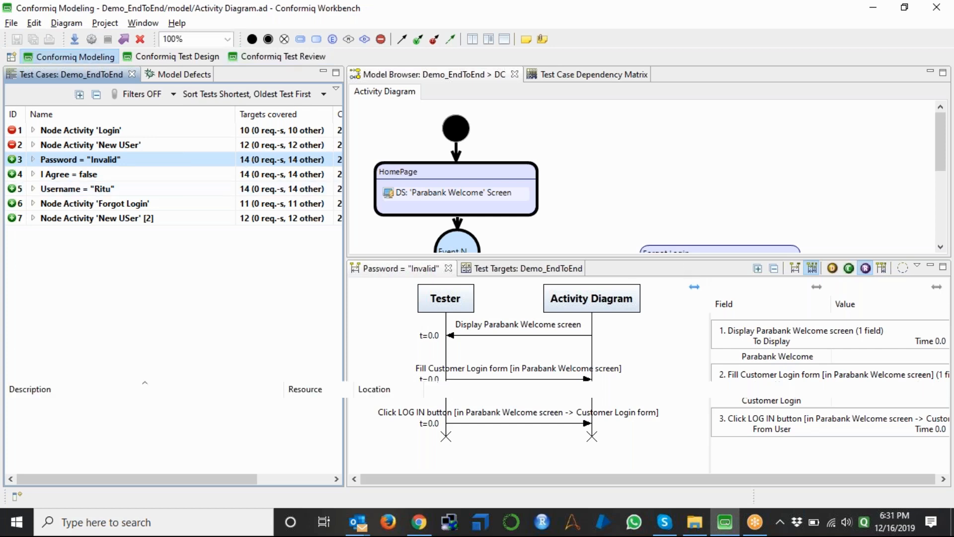
left_click(280, 322)
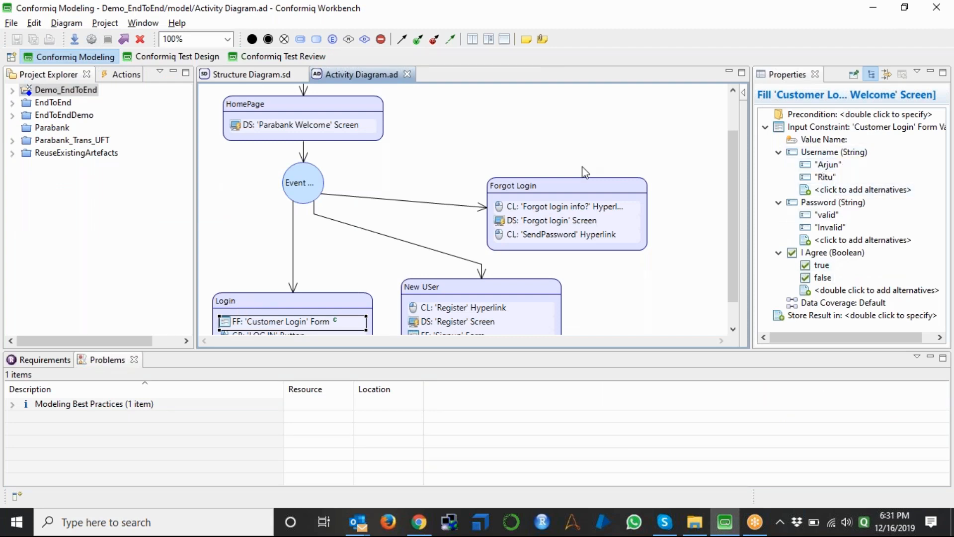
mouse_move(585, 172)
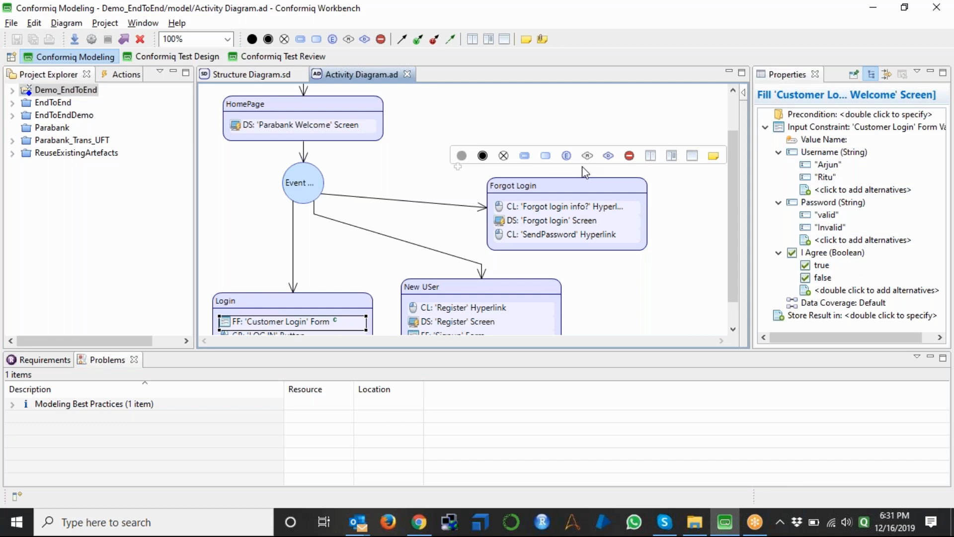
Step: Return to Test Review and expand the username test case's step fields, collapsing them again after viewing
left_click(304, 61)
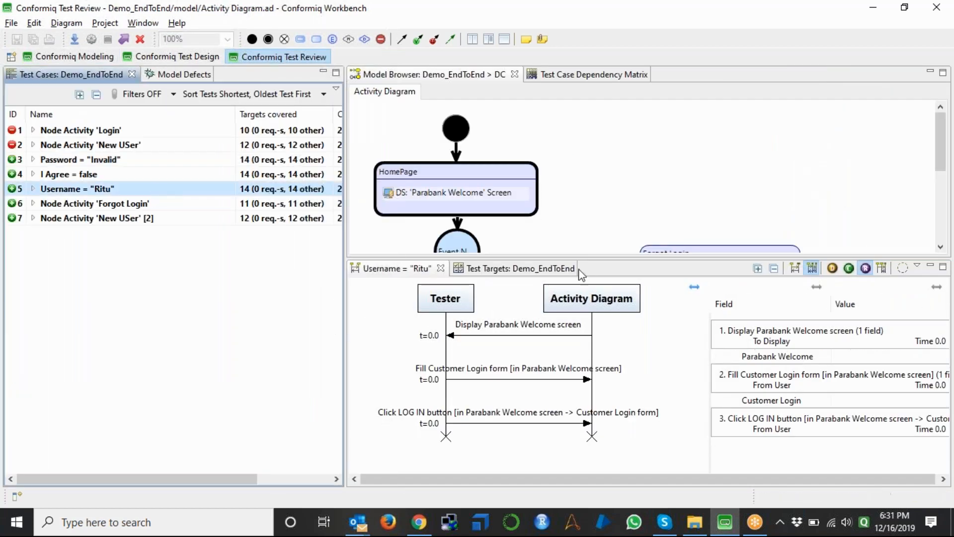
left_click(758, 272)
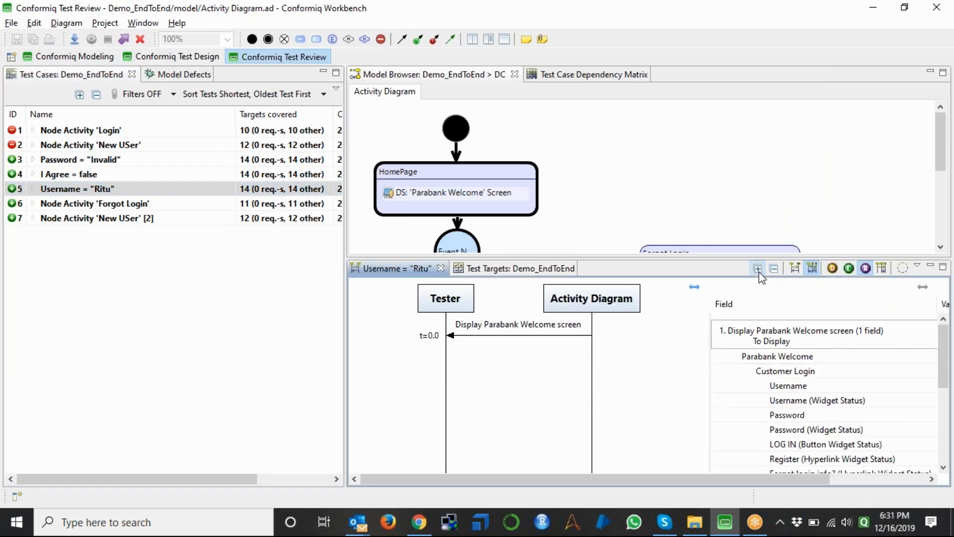
left_click(775, 271)
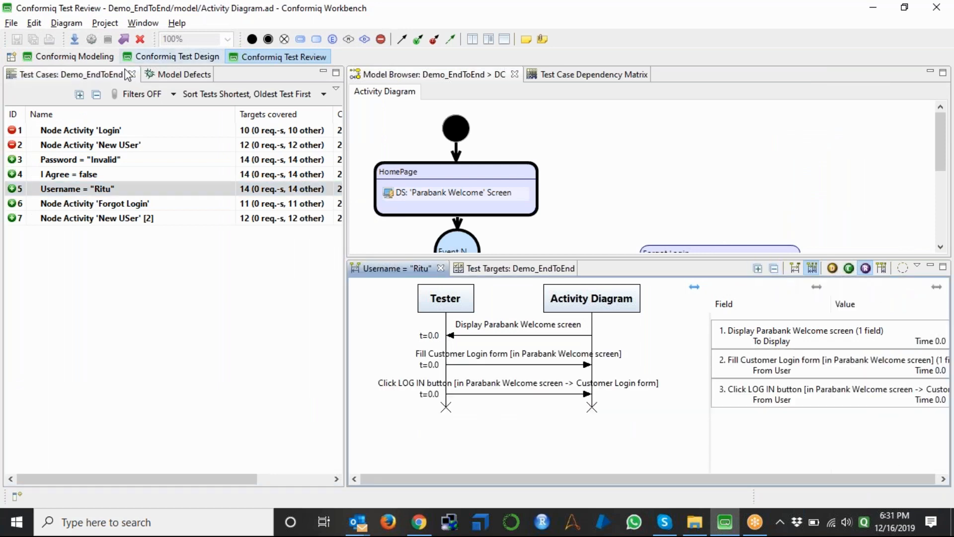
Step: Switch to Test Design and reset its perspective to the default layout
left_click(161, 58)
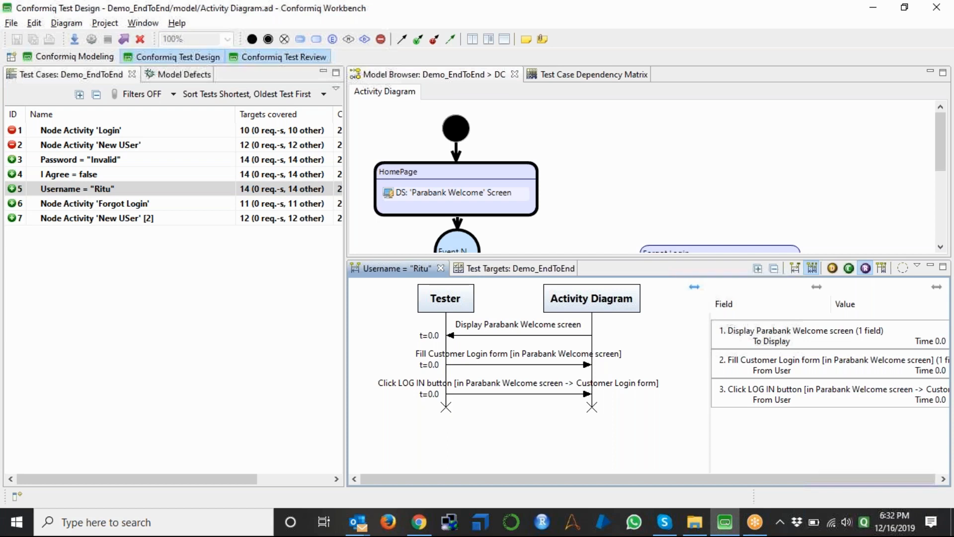
left_click(144, 23)
left_click(169, 94)
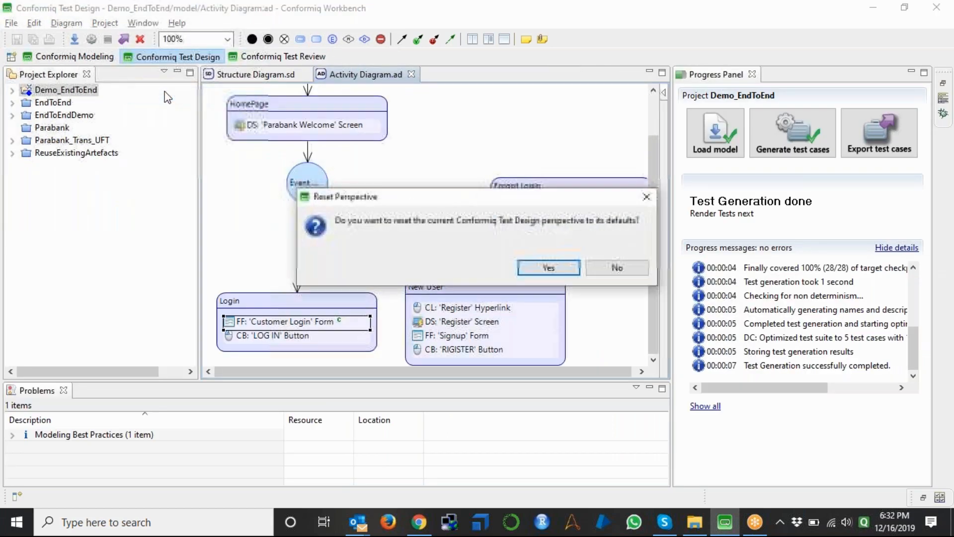
key("Return")
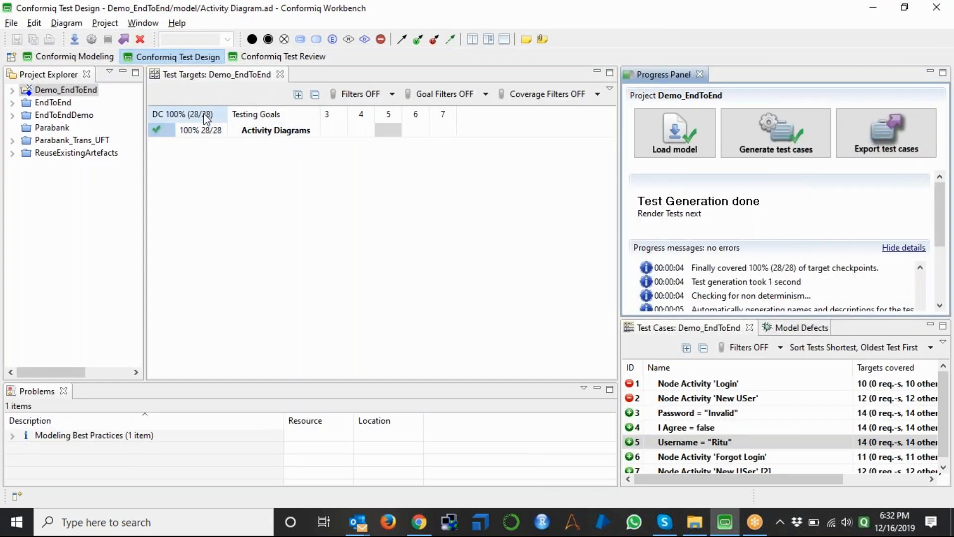
Step: Expand the Activity Diagrams testing goals down to the individual nodes and examine which test cases cover each activity
left_click(234, 132)
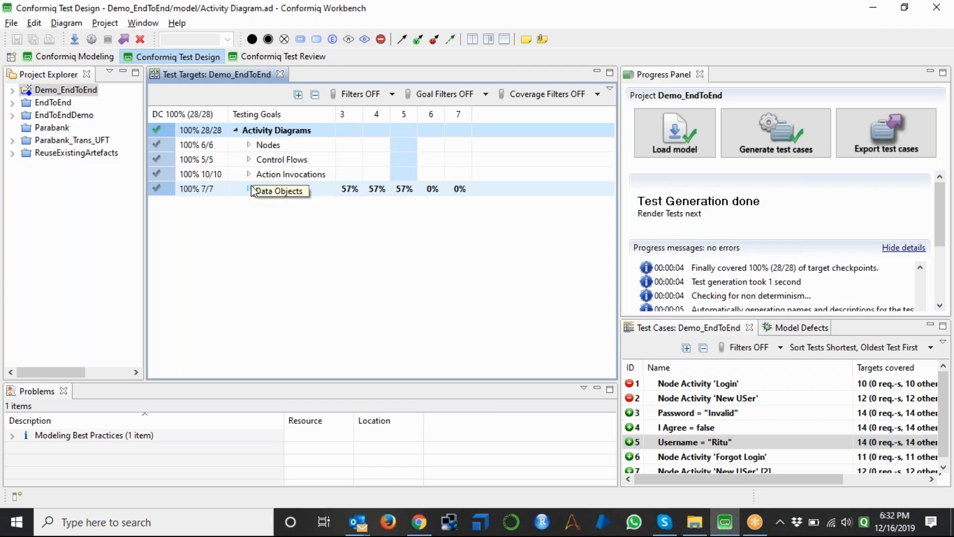
left_click(251, 149)
left_click(249, 145)
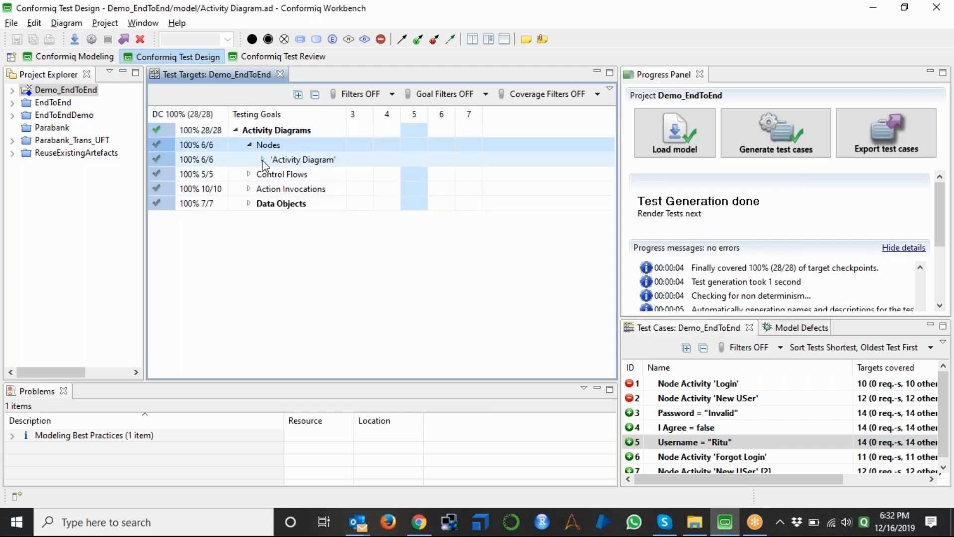
left_click(263, 160)
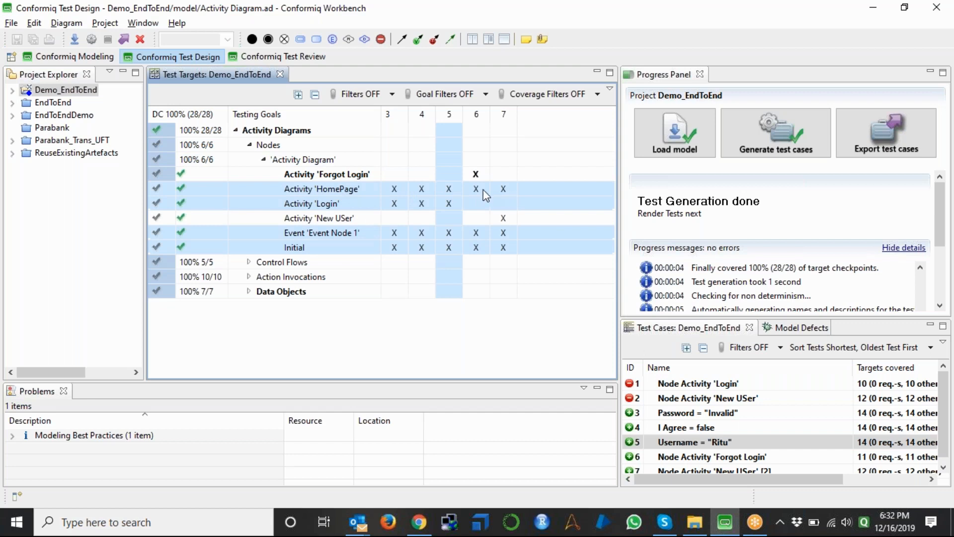
left_click(394, 189)
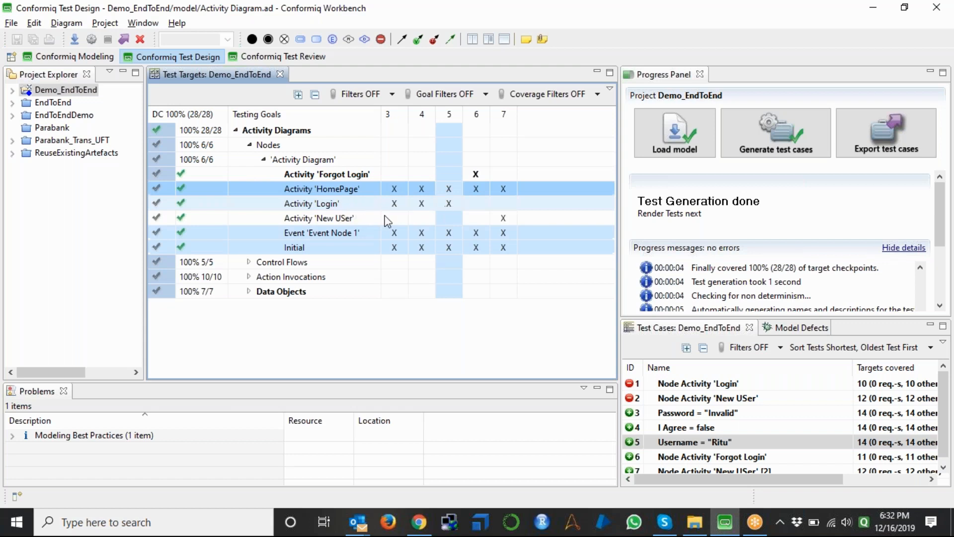
left_click(341, 219)
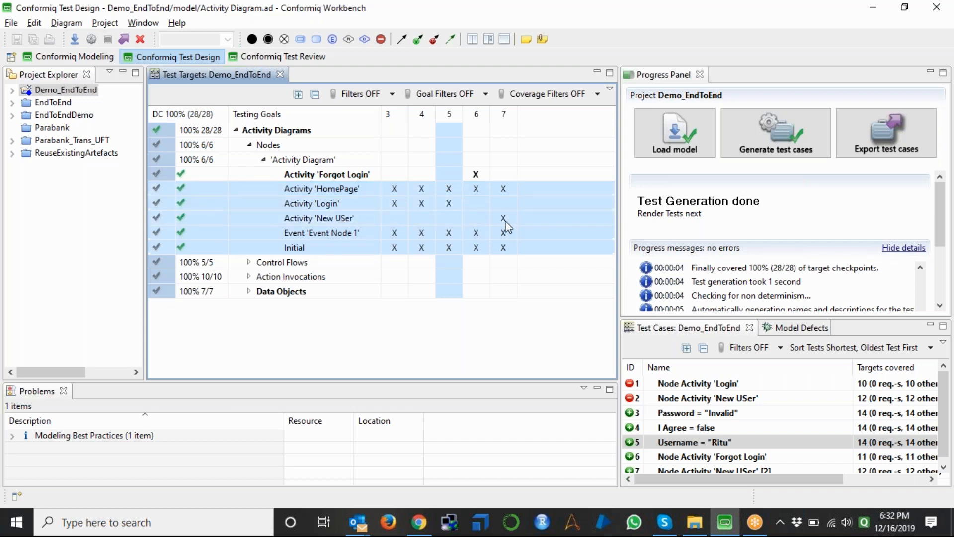
Step: Inspect the Forgot Login activity in the Modeling diagram and return to the test targets in Test Design
left_click(89, 60)
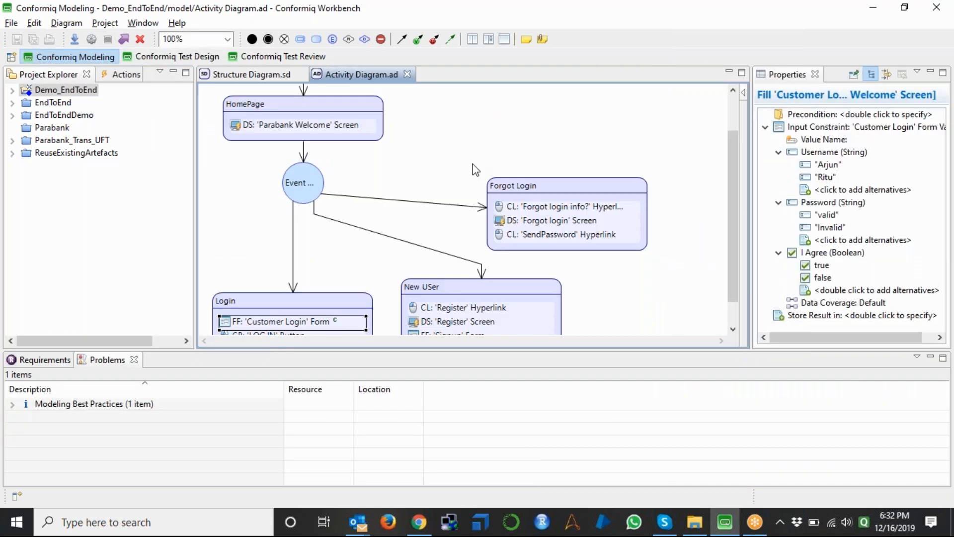
left_click(600, 187)
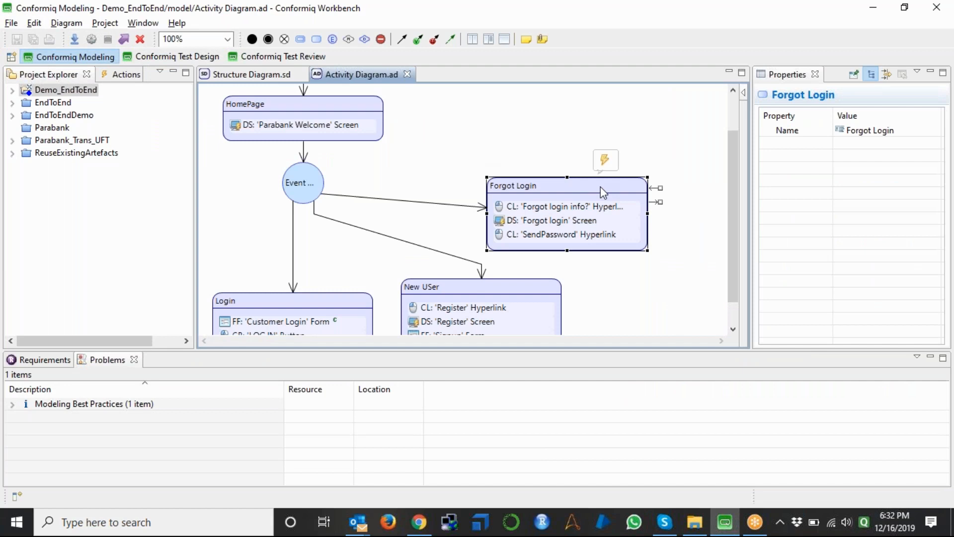
left_click(184, 59)
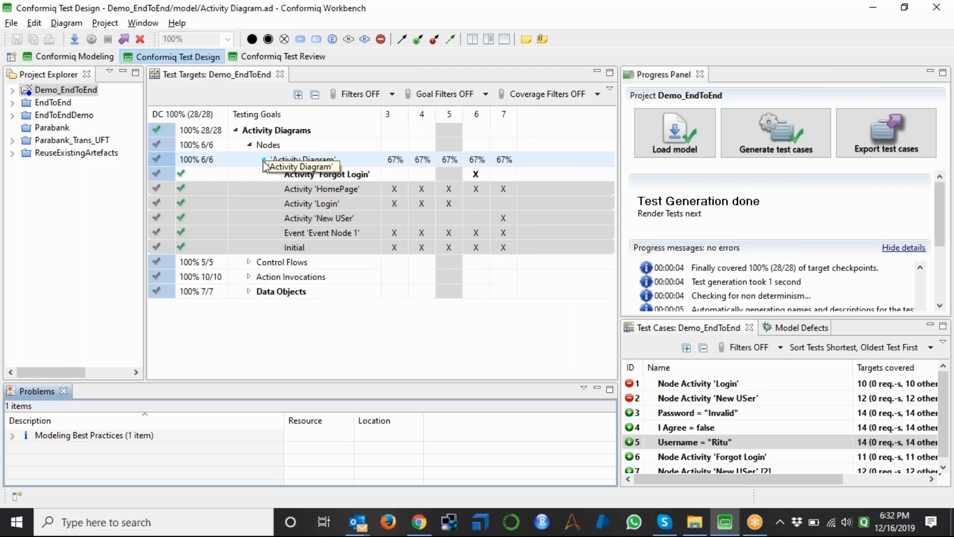
Step: Expand the Data Objects testing goals down to the 'Customer Login' form's input constraint values and examine their test case coverage
left_click(263, 159)
left_click(249, 205)
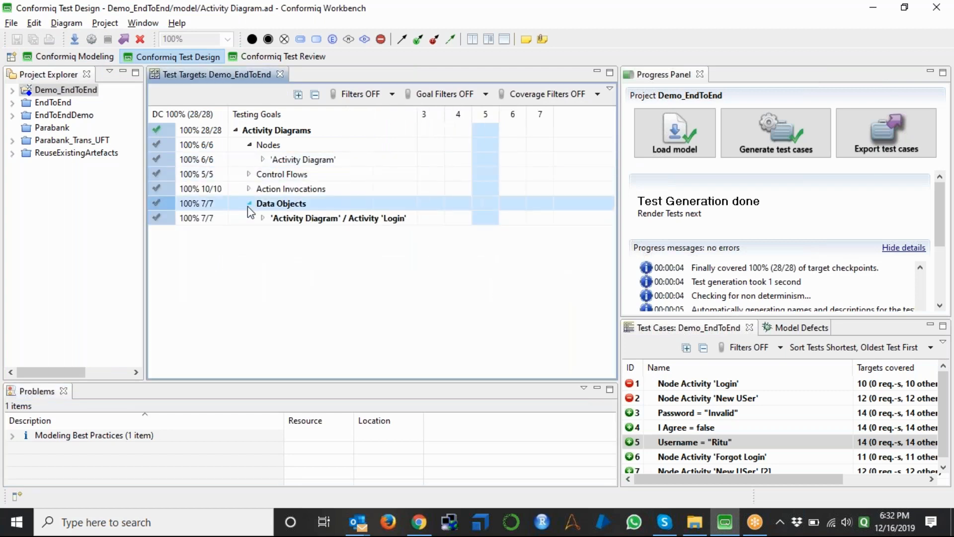
left_click(263, 219)
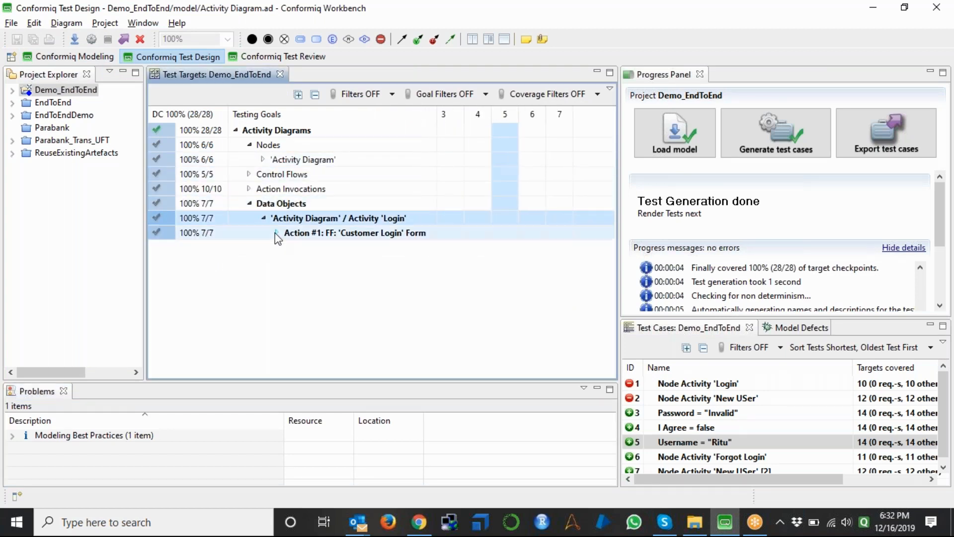
left_click(277, 233)
left_click(290, 263)
left_click(291, 262)
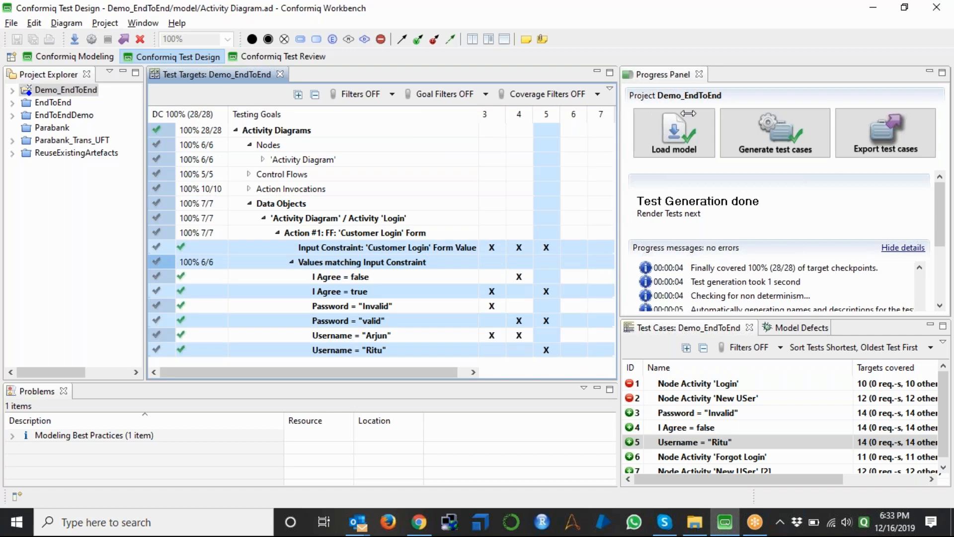
left_click_drag(618, 117, 770, 118)
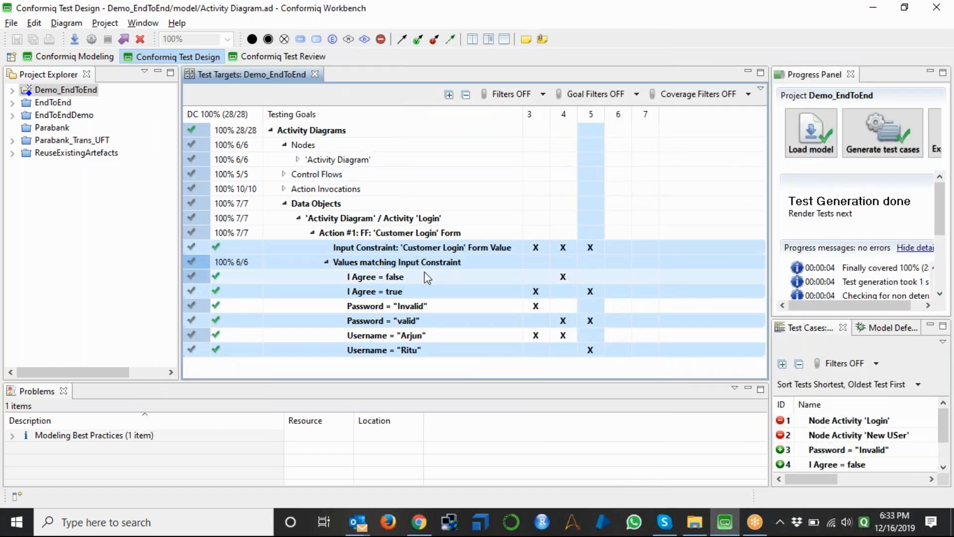
left_click(394, 276)
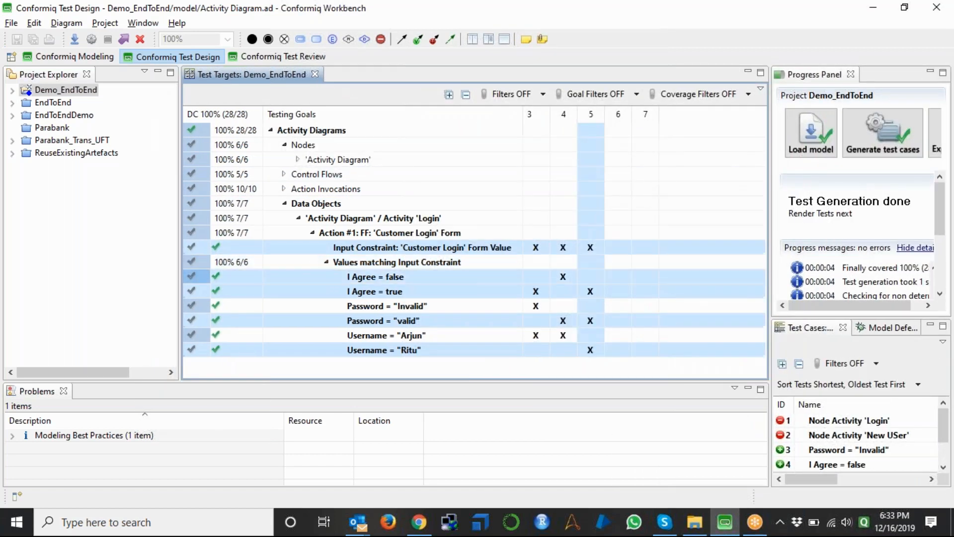
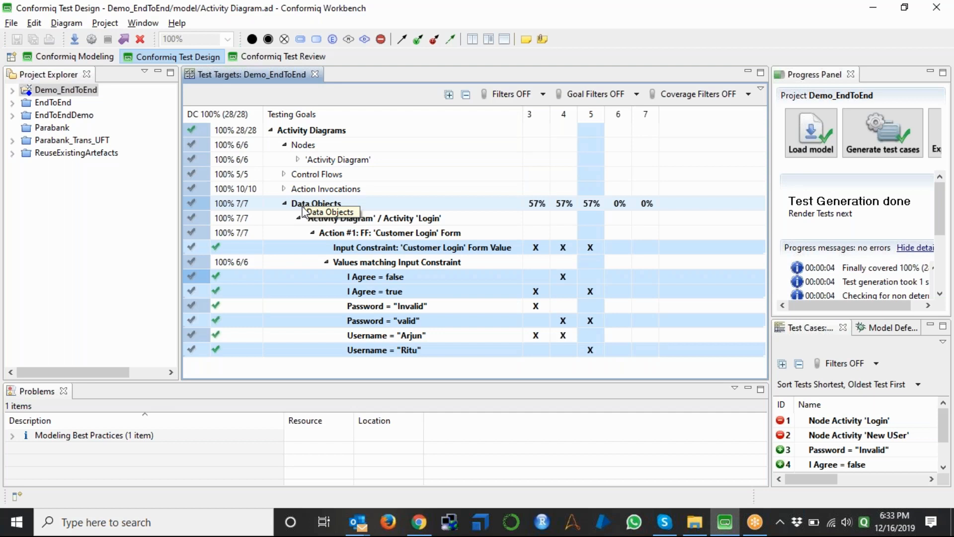
Step: Auto-arrange all elements of the activity diagram in the modeling perspective
left_click(99, 58)
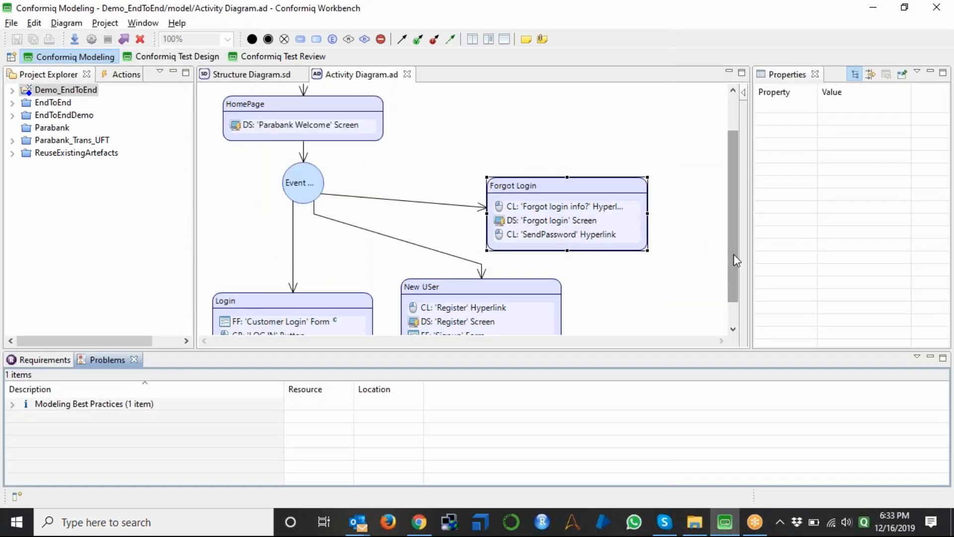
left_click_drag(733, 254, 722, 293)
mouse_move(723, 294)
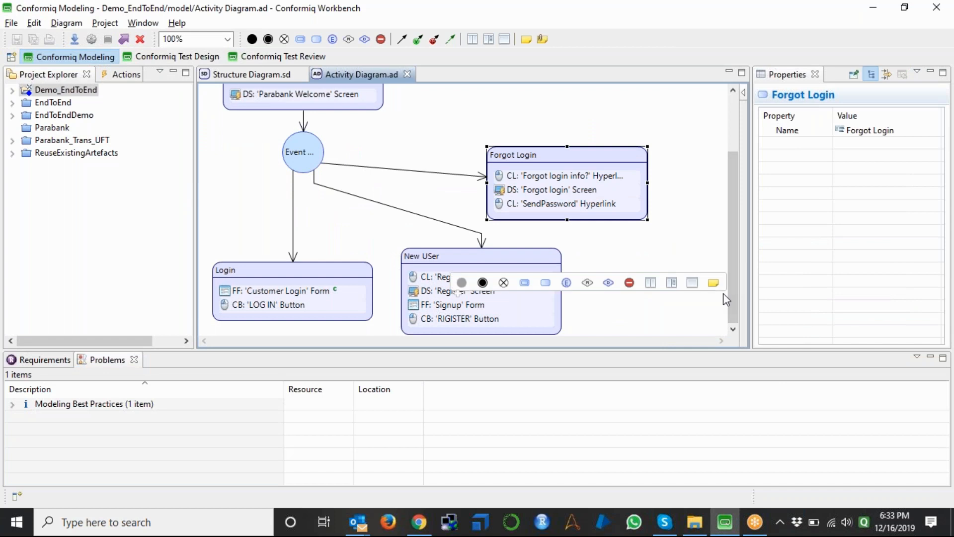
left_click(440, 117)
right_click(440, 117)
mouse_move(496, 147)
left_click(639, 143)
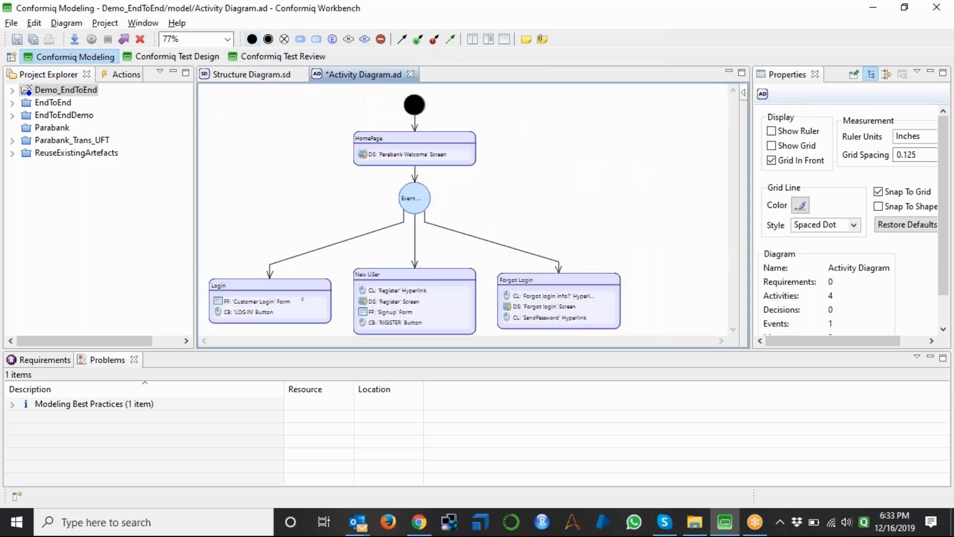
Step: Set the activity diagram's zoom to 100% and save the rearranged diagram
left_click(227, 39)
left_click(200, 171)
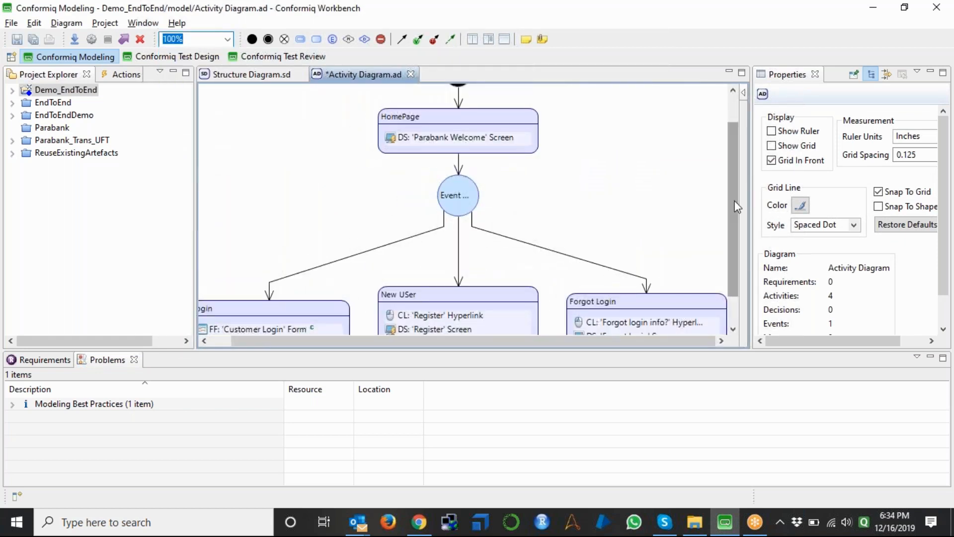
scroll(719, 274, "down", 2)
mouse_move(720, 273)
key("ctrl+s")
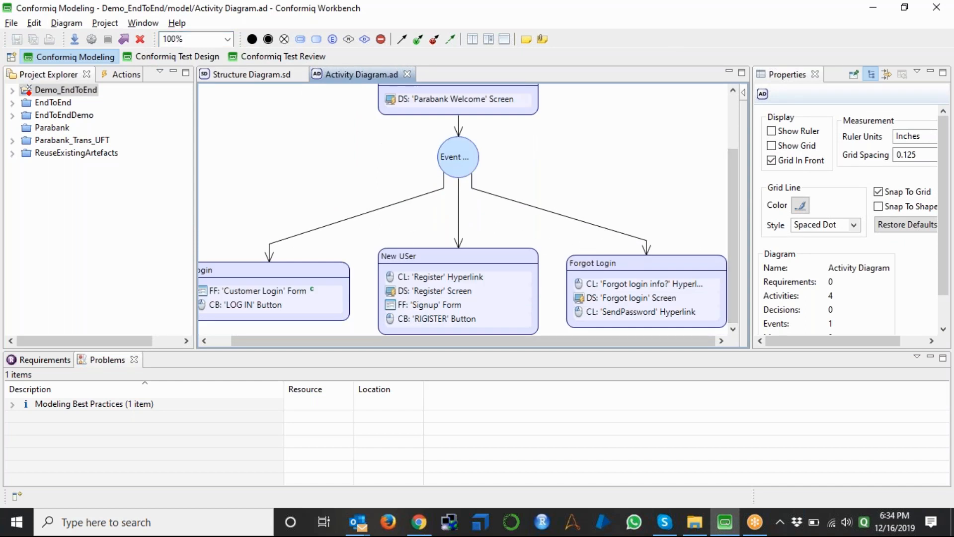
Step: Review the input constraint options for the Login activity's 'Customer Login' form, including the value list from an external spreadsheet file
left_click(307, 293)
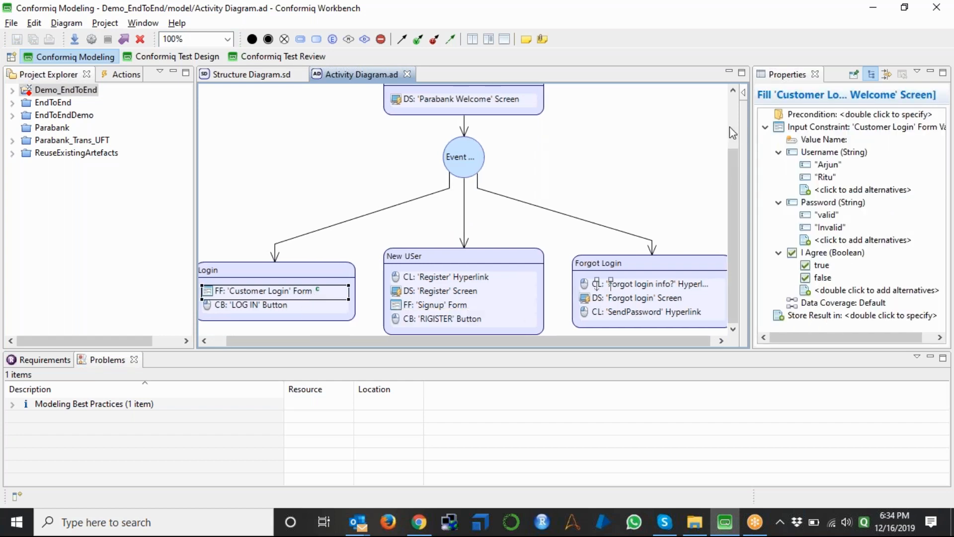
left_click(817, 131)
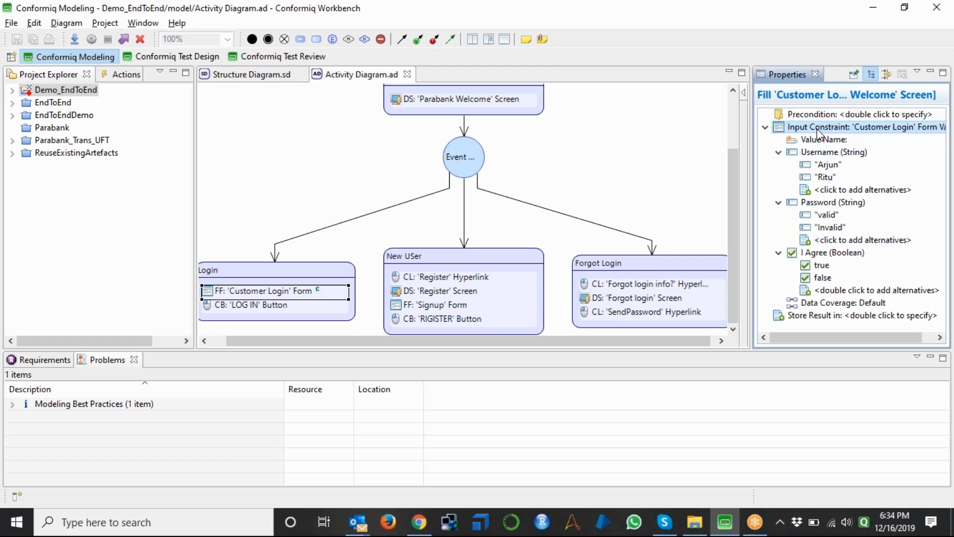
double_click(817, 128)
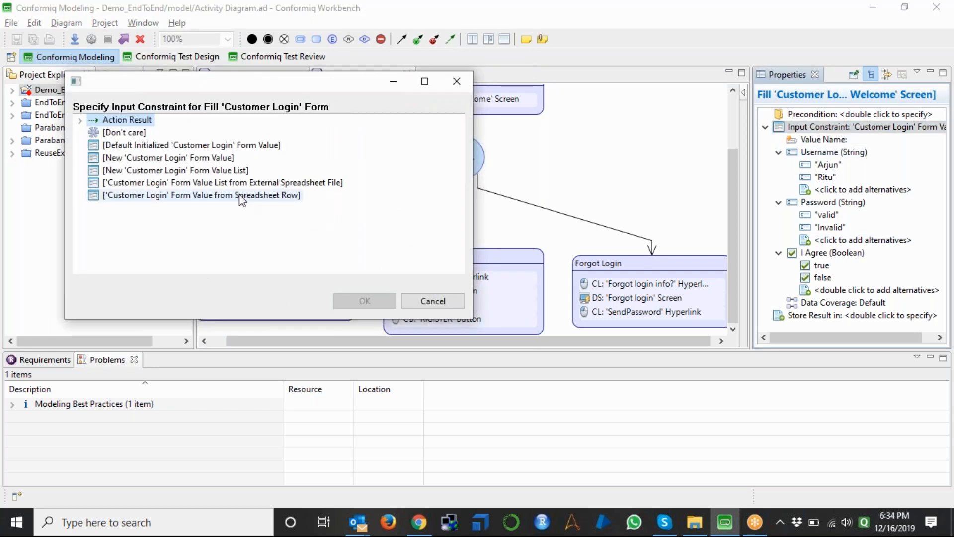
left_click(265, 183)
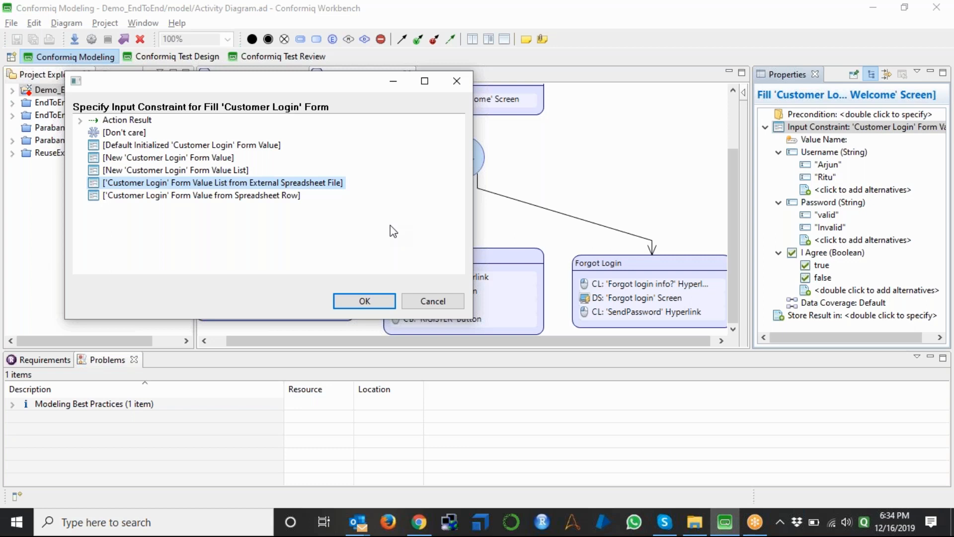
left_click(440, 304)
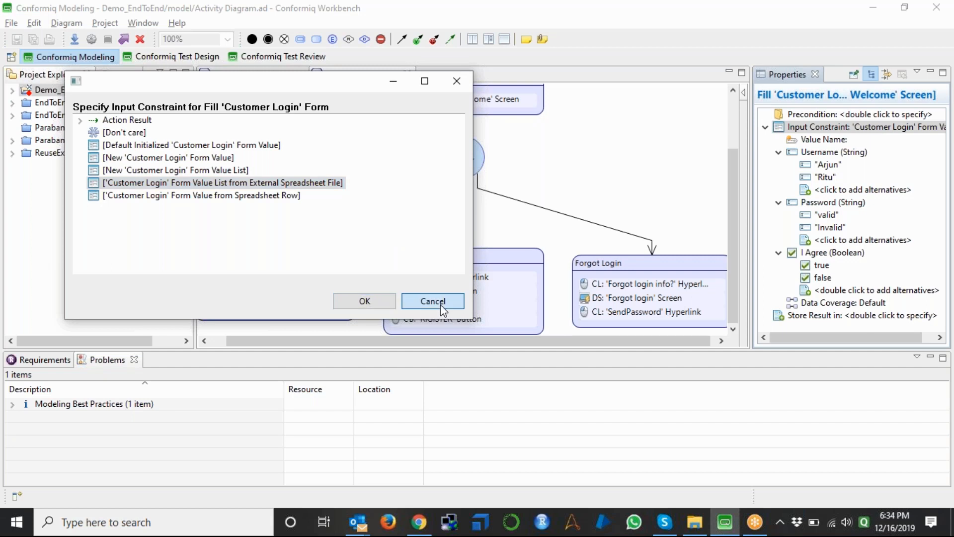
Step: Block the I Agree = false testing goal of the 'Customer Login' form in the test design perspective
left_click(209, 56)
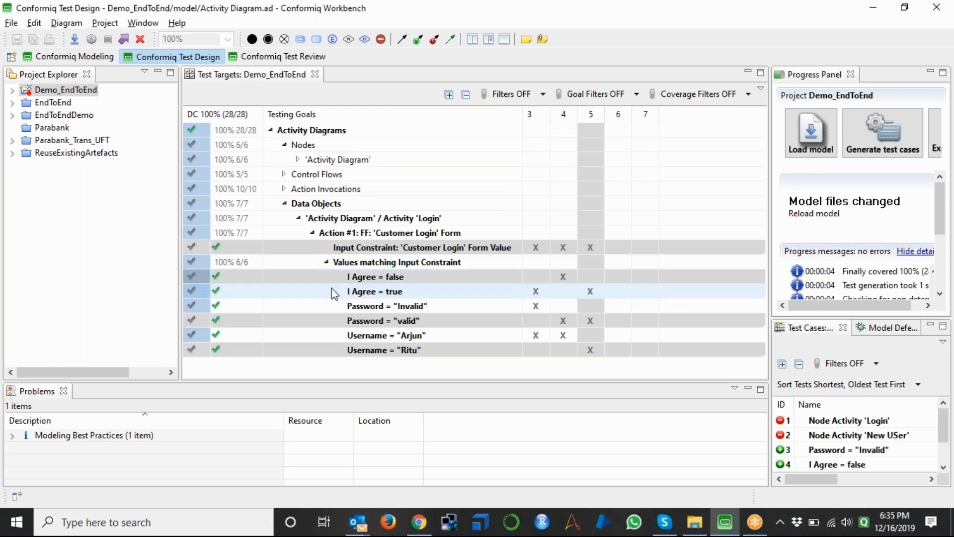
left_click(198, 275)
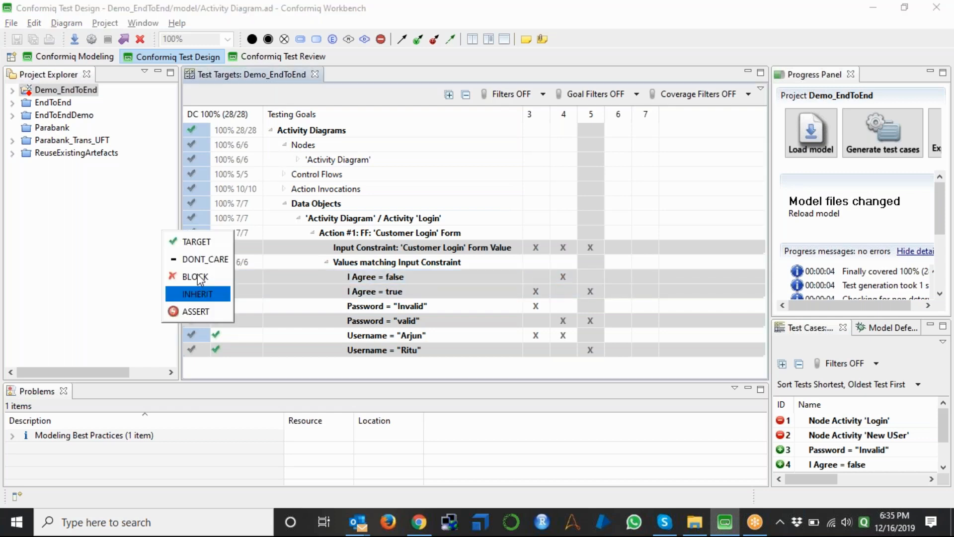
key("Escape")
left_click(197, 274)
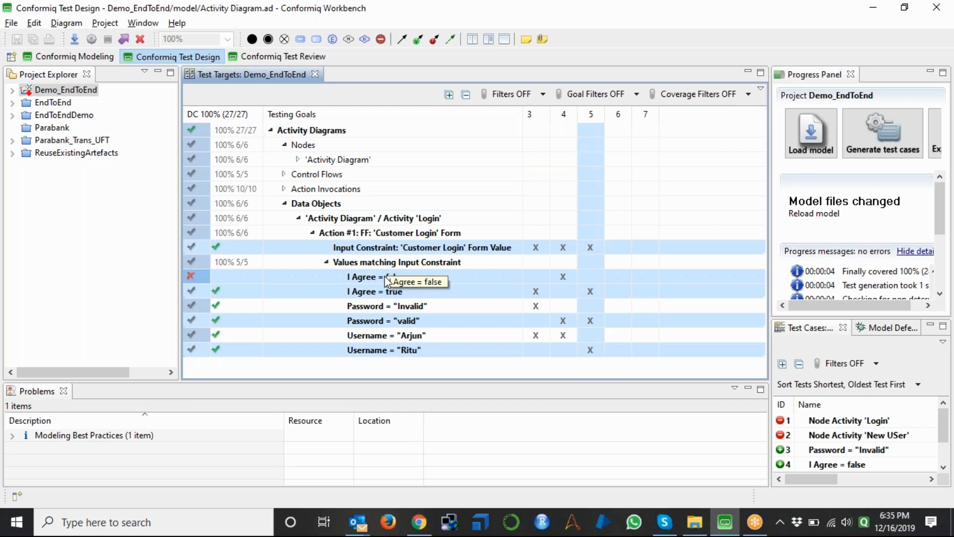
Step: Block the Password = "Invalid" testing goal and the first Username value's goal of the 'Customer Login' form
left_click(192, 301)
left_click(196, 305)
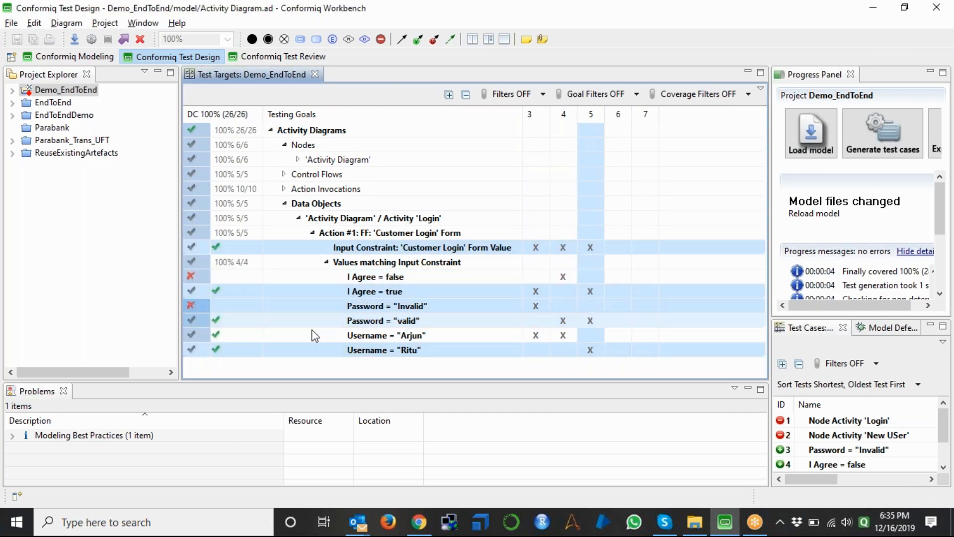
left_click(196, 335)
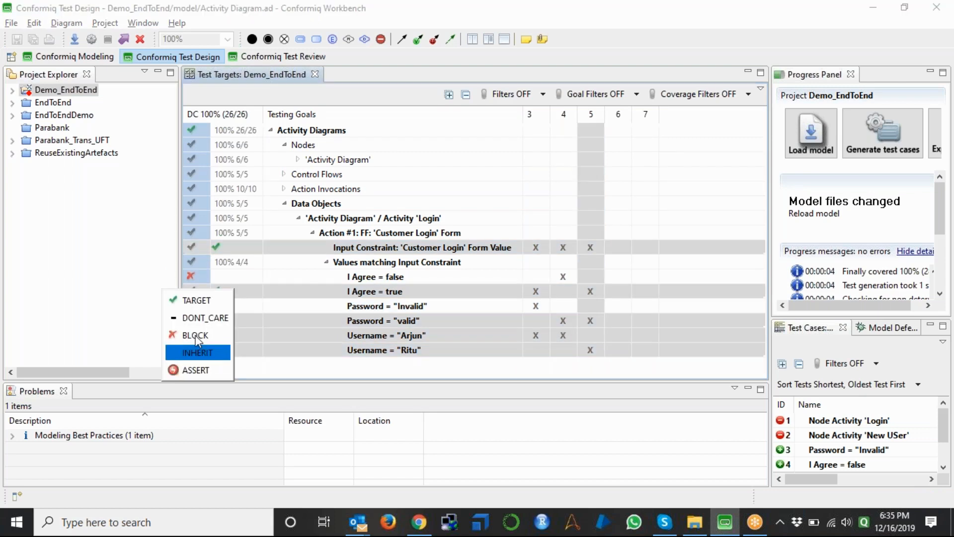
left_click(196, 336)
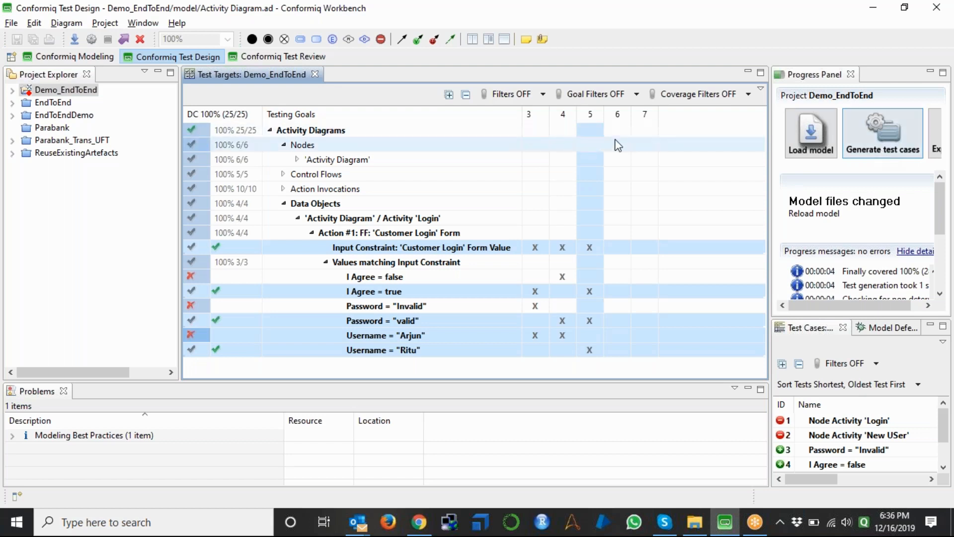
Step: Block the Activity 'New USer' testing goal under the Nodes of the activity diagram
left_click(299, 159)
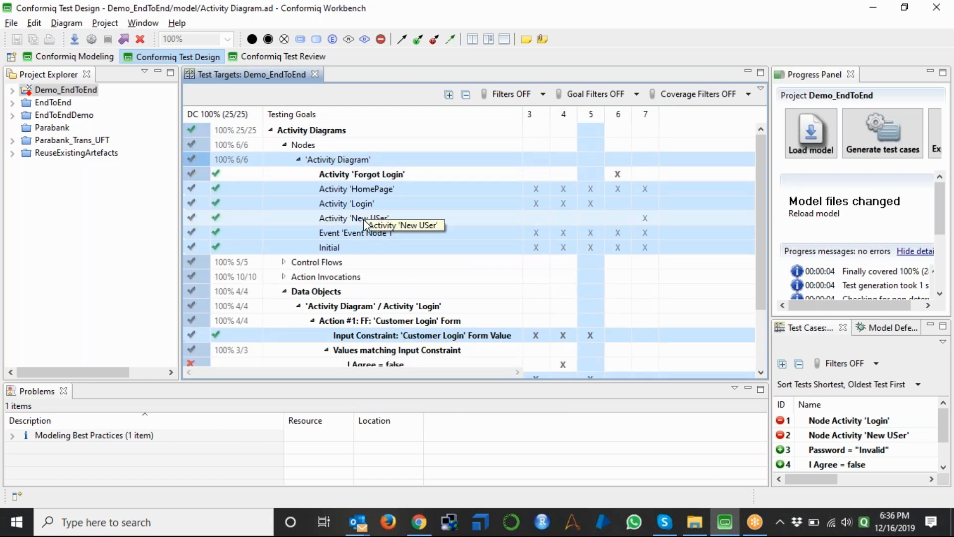
left_click(193, 215)
left_click(193, 217)
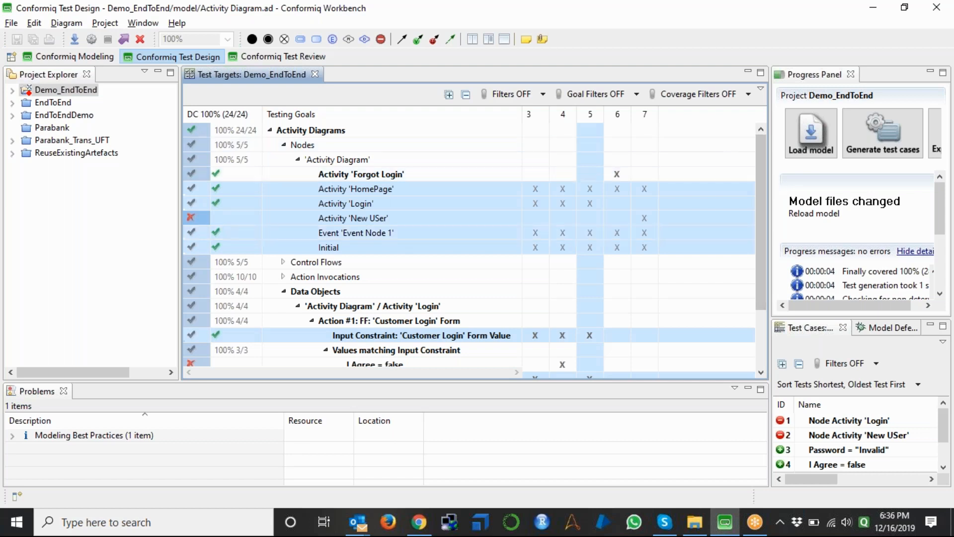
left_click_drag(769, 185, 683, 193)
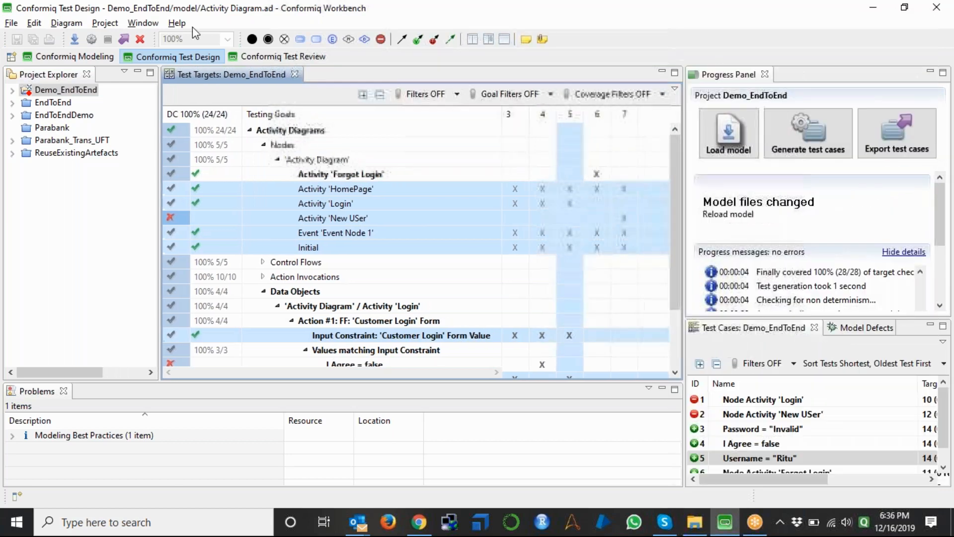
Step: Delete all four scripters, from ExcelScripter to CucumberSeleniumJavaScripter, from the DC configuration of the Demo_EndToEnd project
left_click(74, 56)
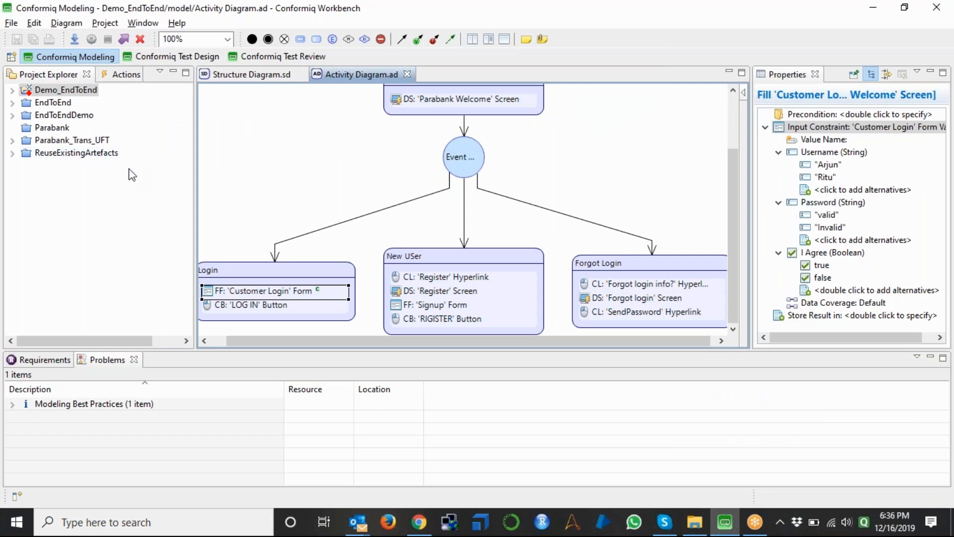
left_click(12, 90)
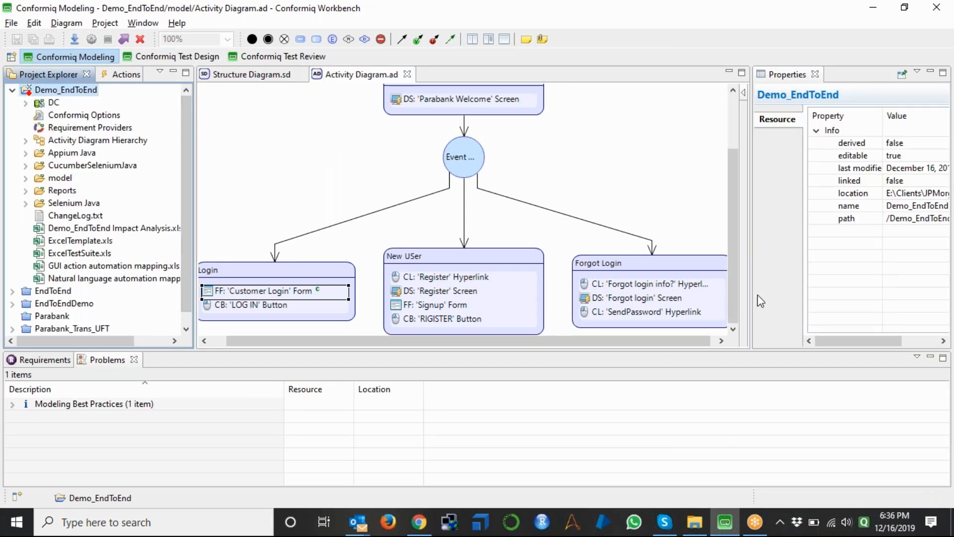
left_click_drag(733, 288, 726, 218)
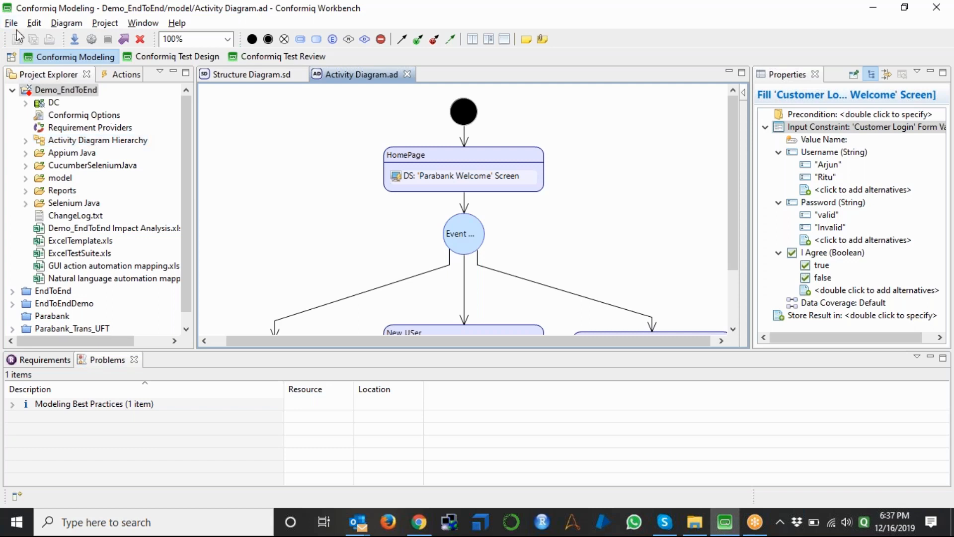
left_click(25, 102)
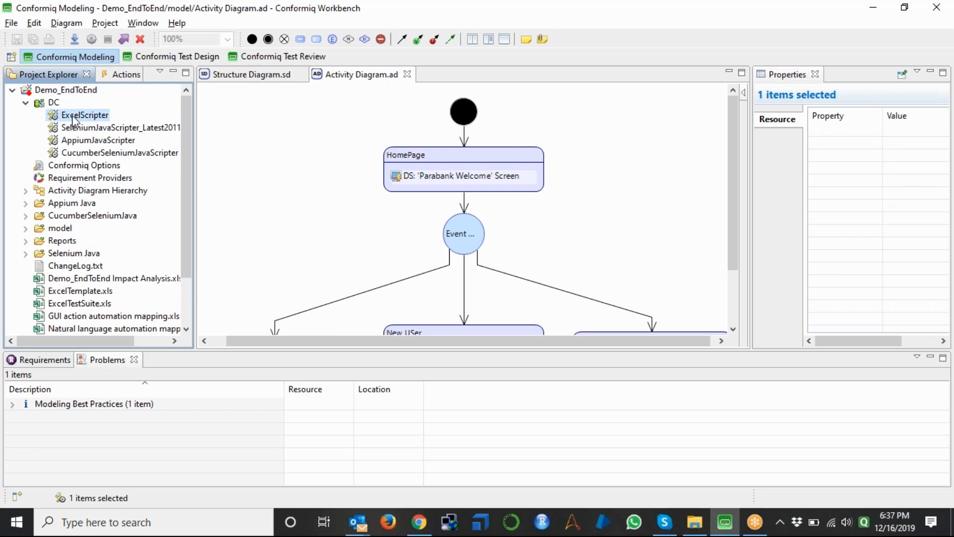
key("shift+Down")
key("shift+Down")
key("shift+Down")
key("Delete")
key("Return")
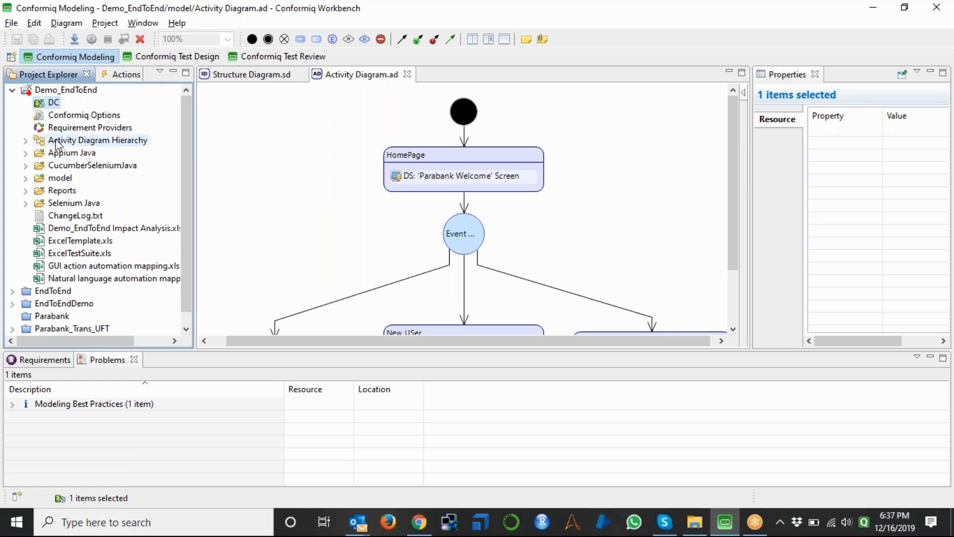
Step: Add the 'enter URL' custom input action above the 'Parabank Welcome' screen display in the HomePage activity and save the diagram
left_click(118, 76)
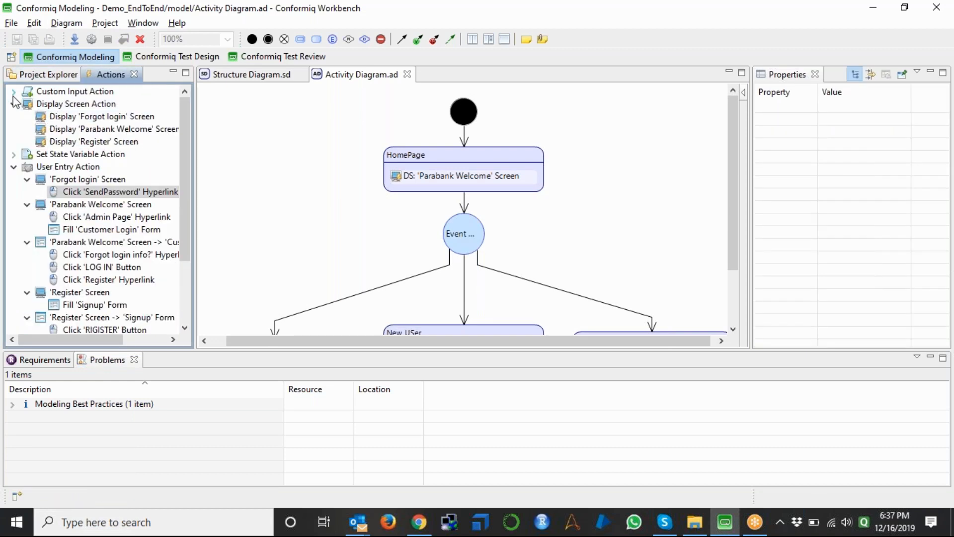
left_click(14, 91)
left_click(27, 104)
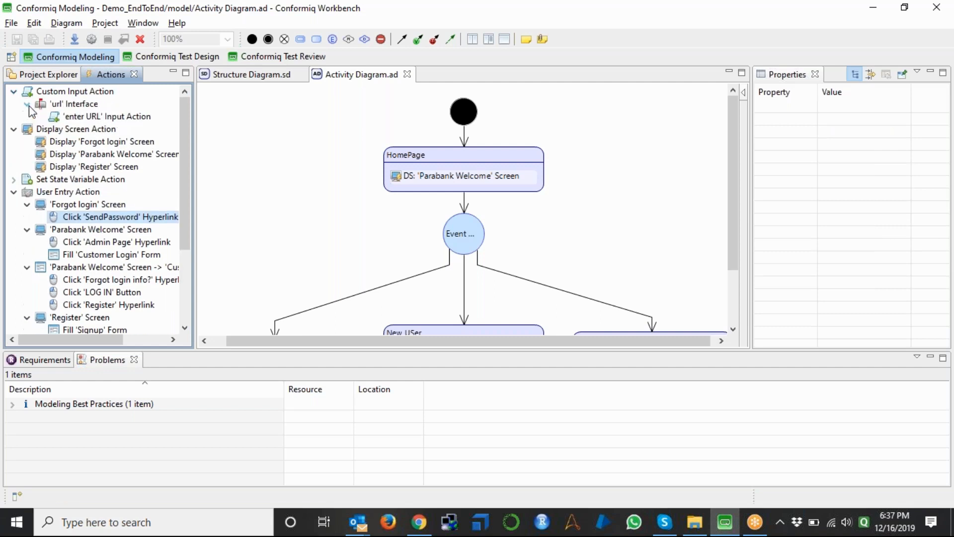
left_click(89, 117)
left_click_drag(89, 115, 437, 168)
left_click(437, 177)
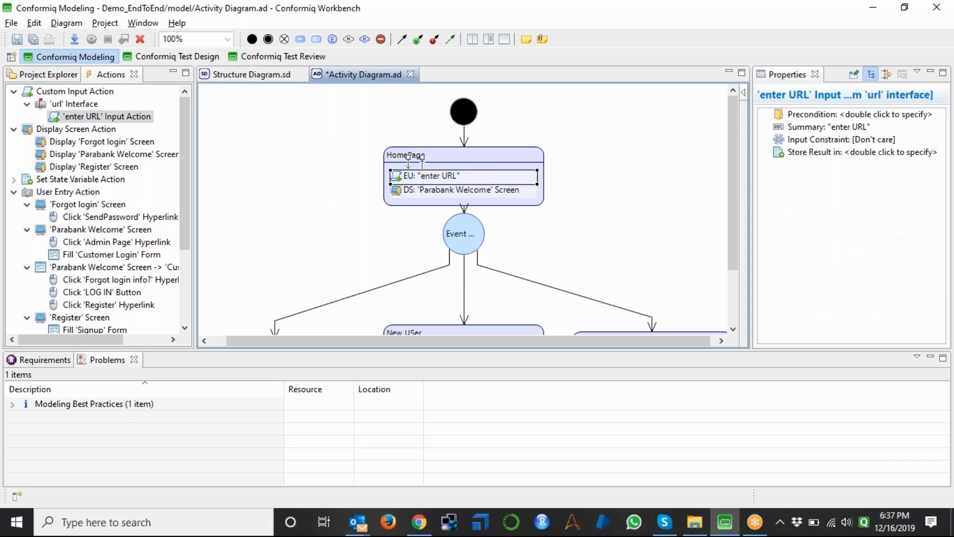
key("ctrl+s")
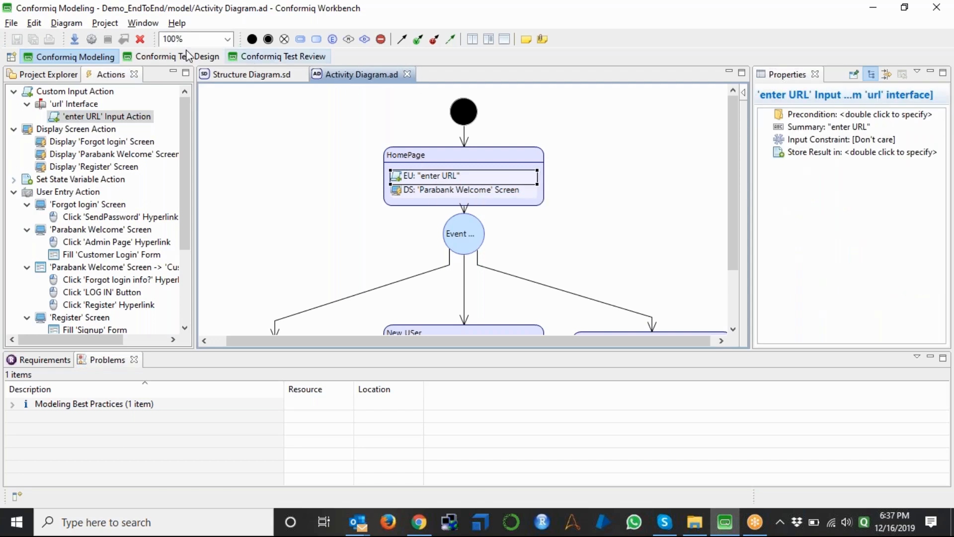
Step: Add the TransformerScripter scripting backend from the Conformiq Installation source to the DC configuration of the Demo_EndToEnd project
left_click(46, 75)
right_click(54, 110)
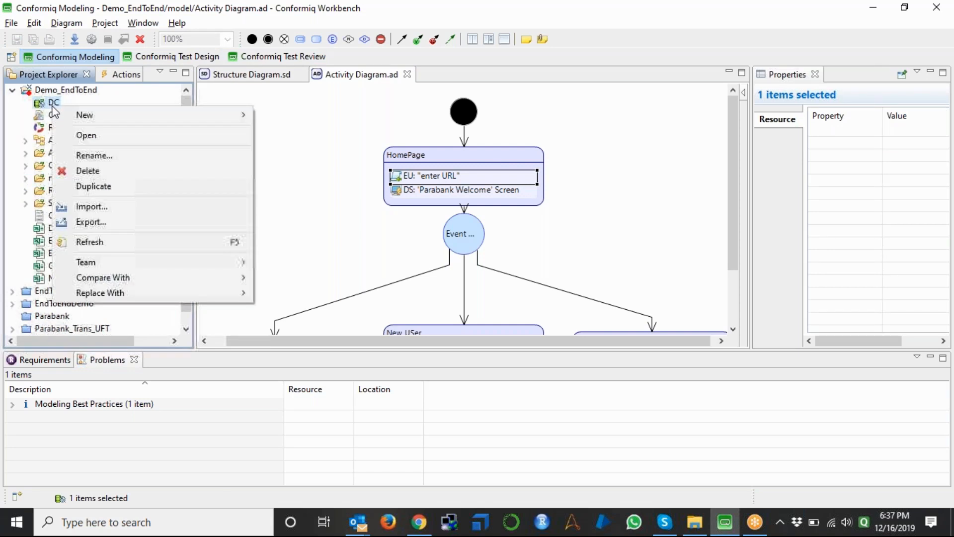
mouse_move(177, 117)
left_click(276, 137)
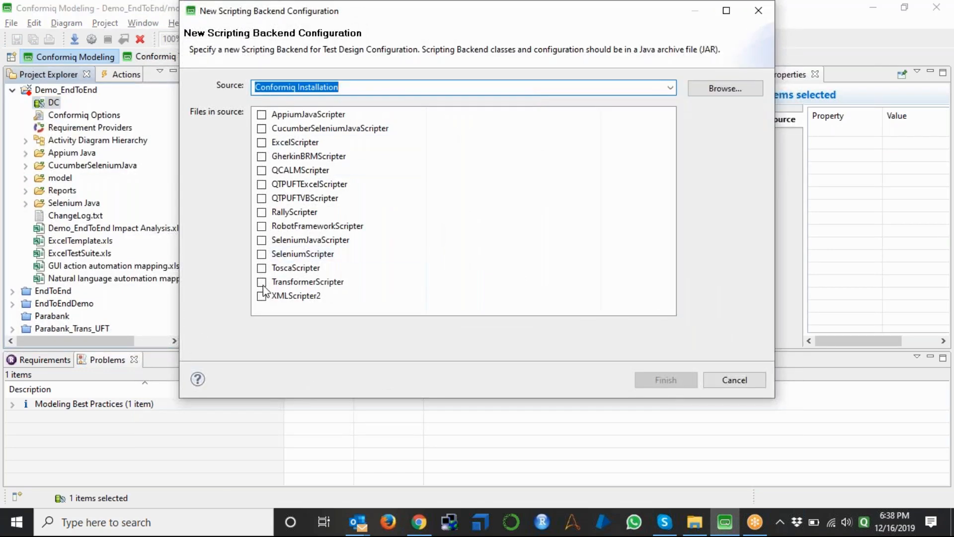
left_click(262, 282)
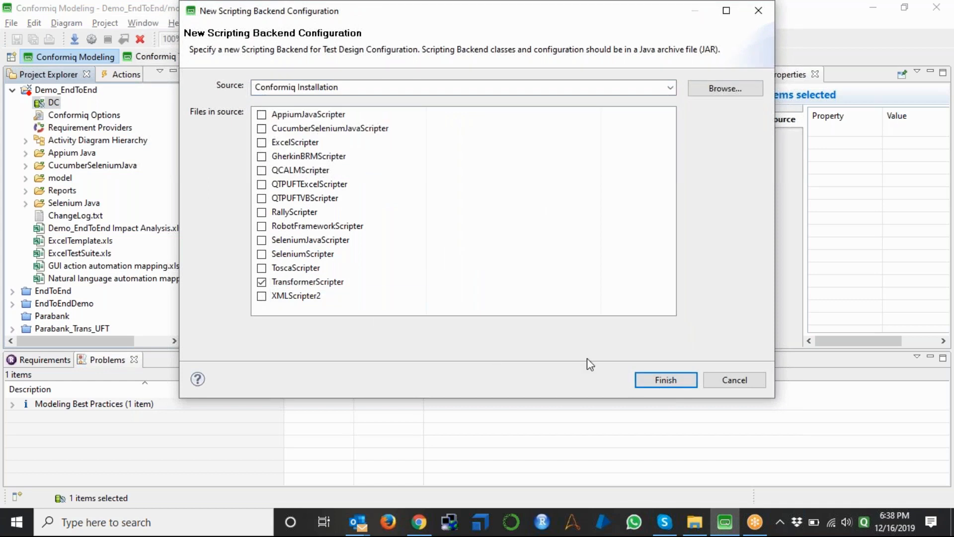
left_click(648, 381)
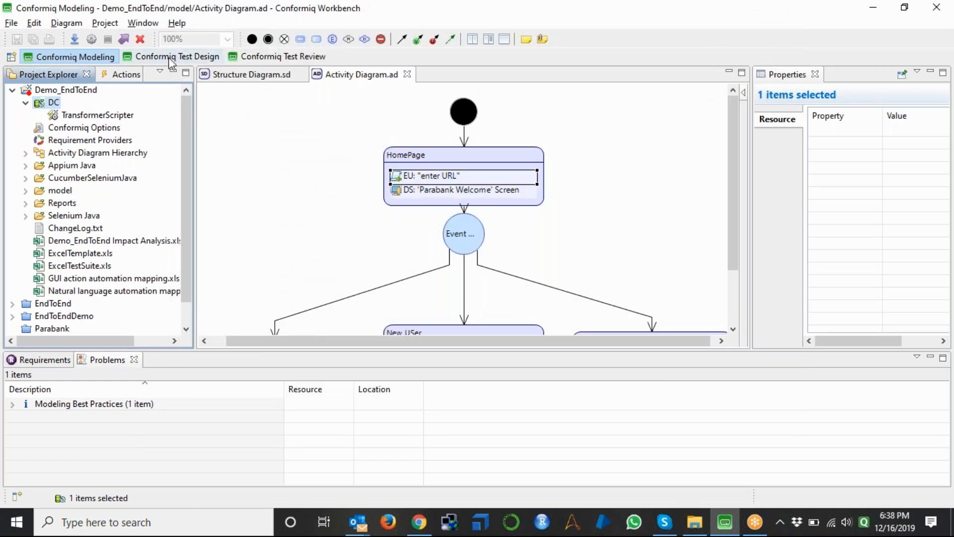
Step: Export the test cases of the Demo_EndToEnd project from Conformiq Test Design, agreeing to generate the tests first
left_click(169, 57)
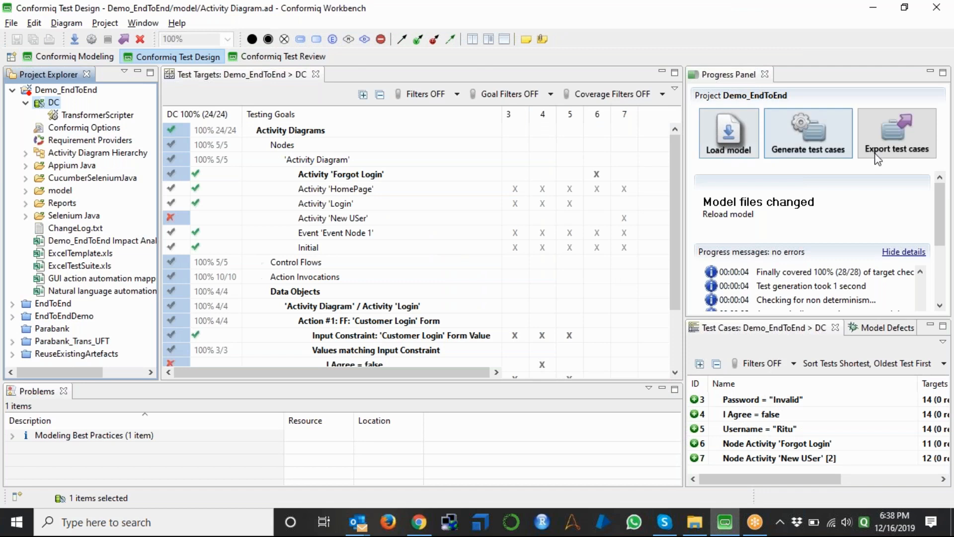
left_click(888, 154)
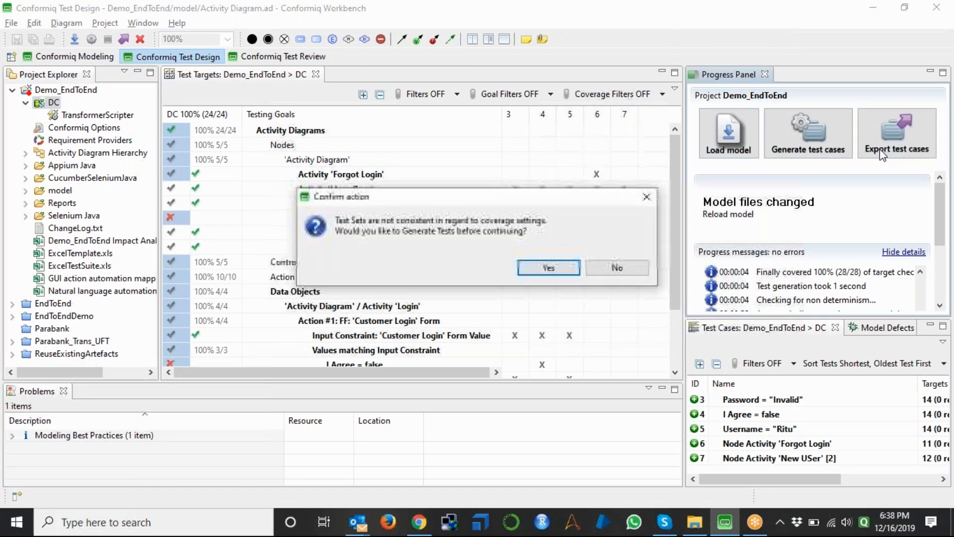
left_click(533, 270)
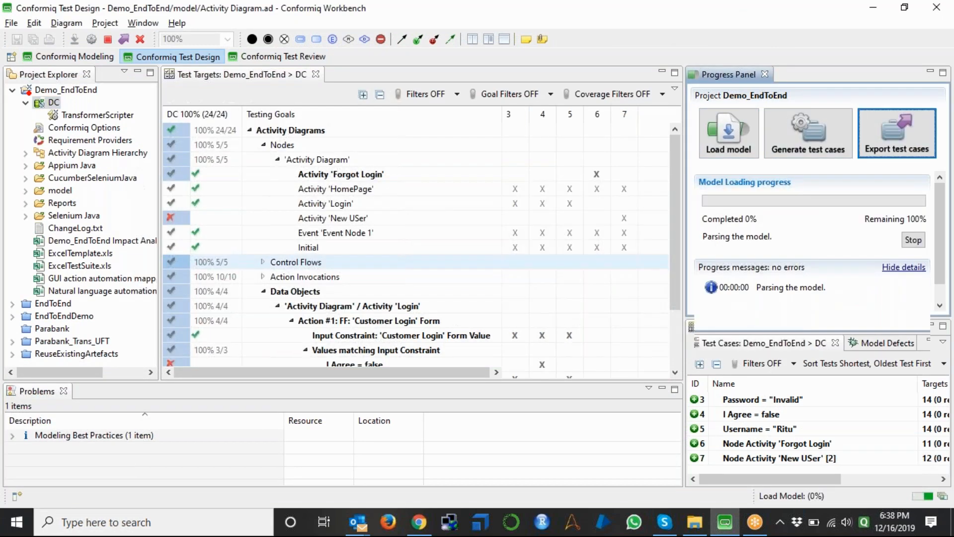
Step: Create a Transformer Project named NewTrans in the default location and open its associated Conformiq Test Automation perspective
left_click(12, 24)
mouse_move(219, 42)
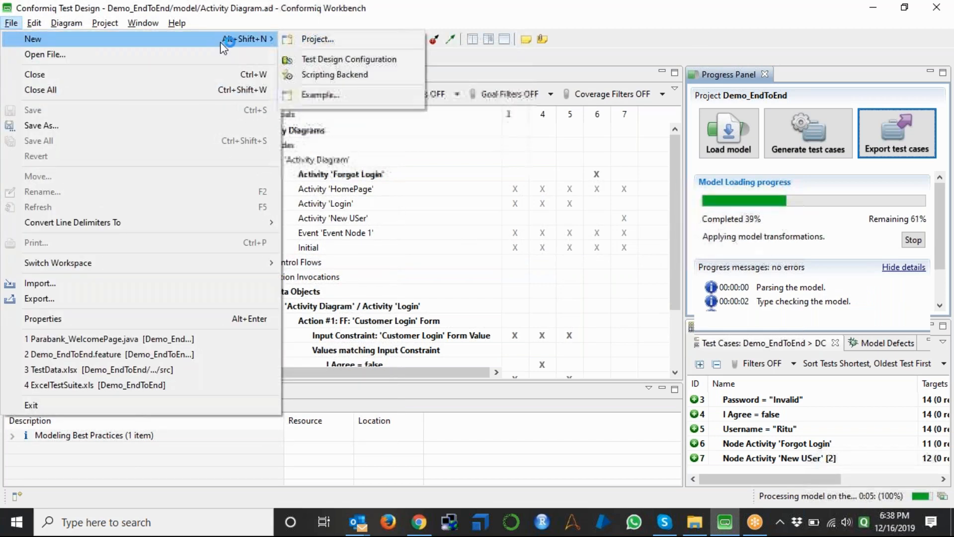
left_click(330, 42)
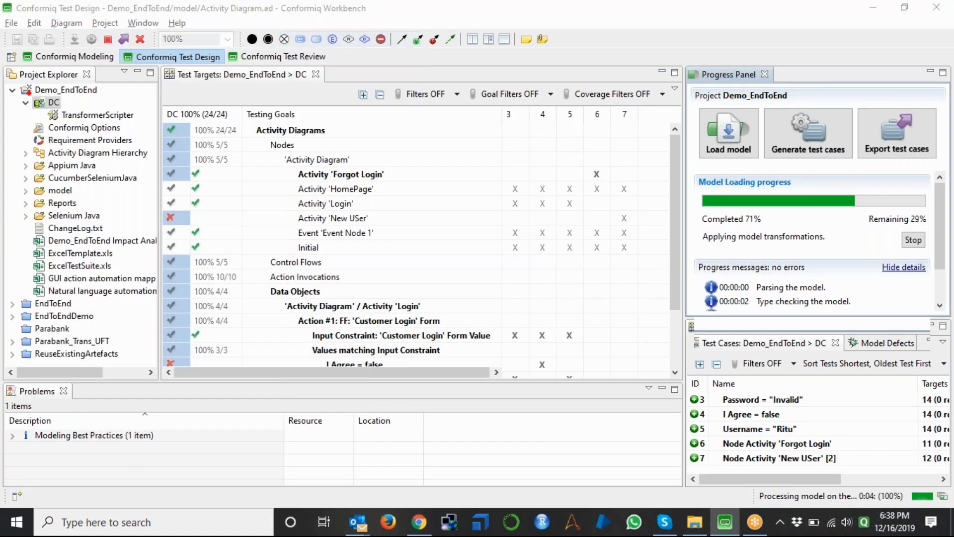
left_click(388, 175)
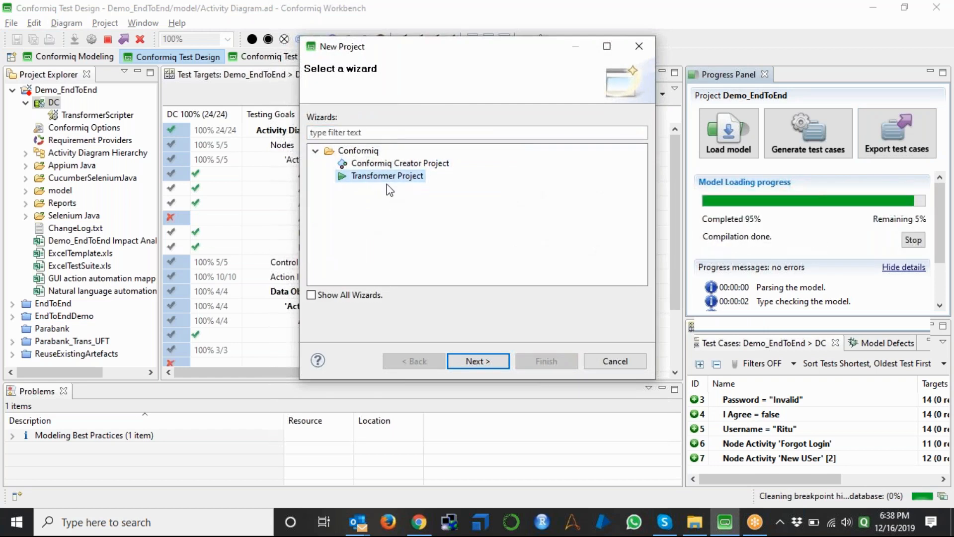
left_click(466, 362)
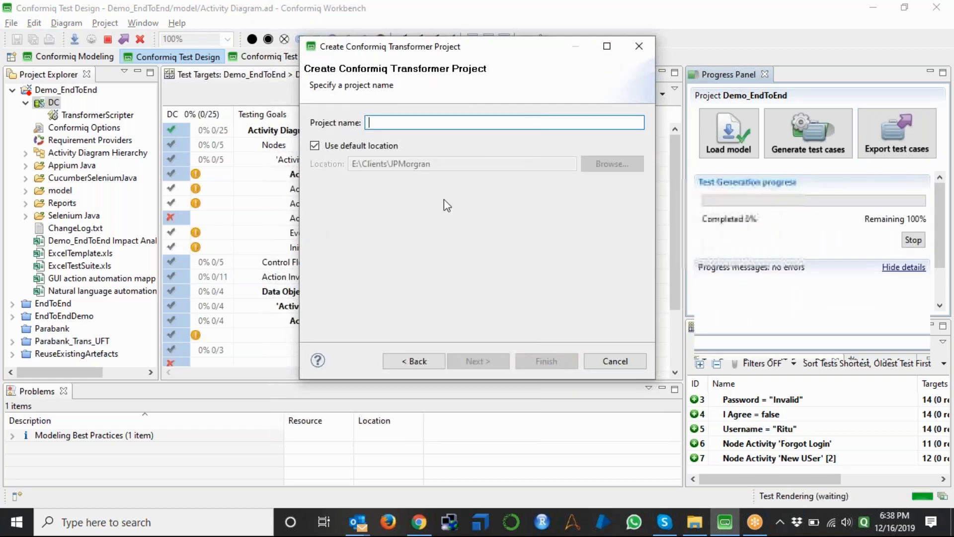
type("NewTr")
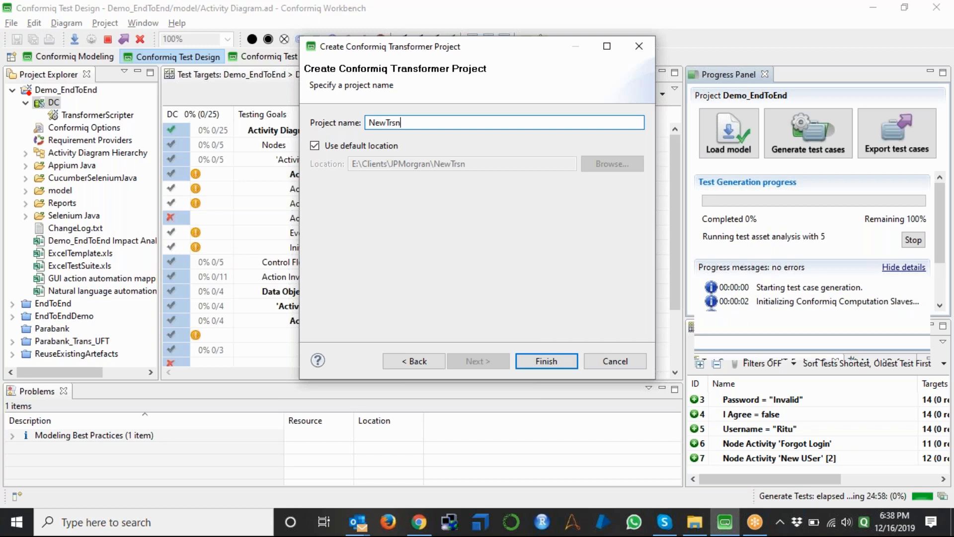
type("ans")
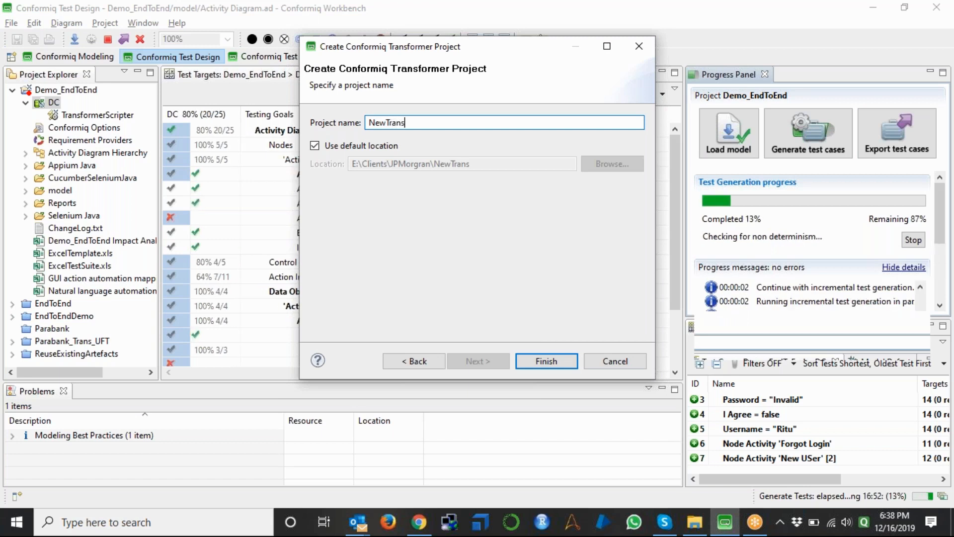
left_click(556, 360)
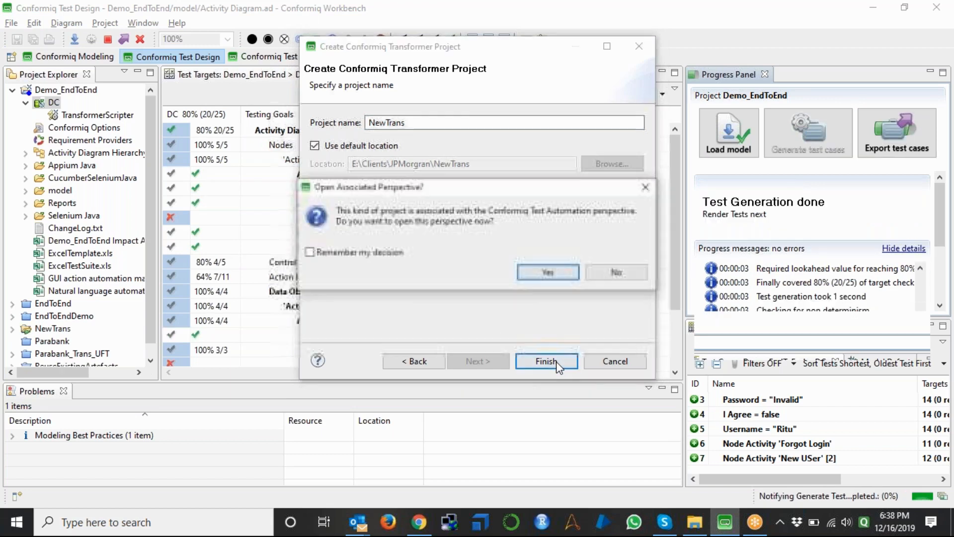
left_click(550, 274)
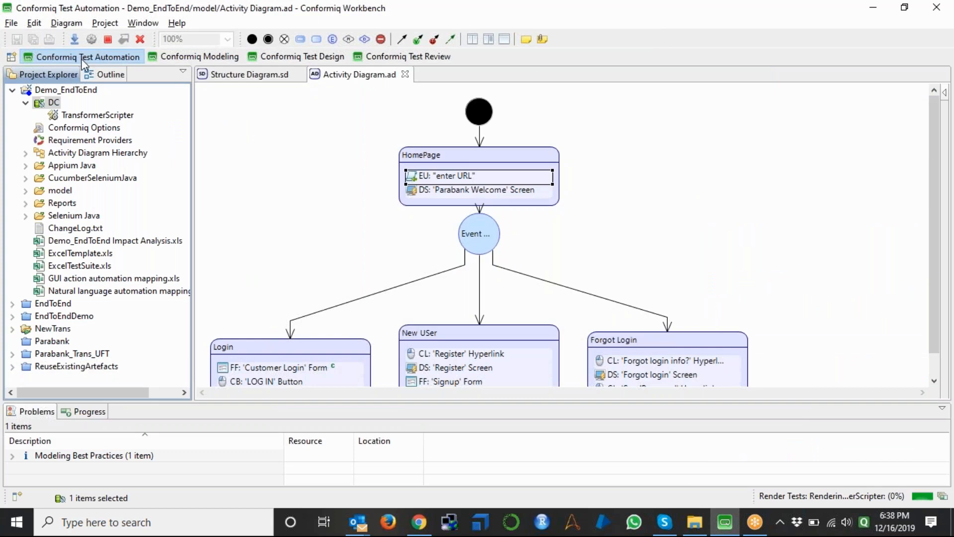
Step: Examine the Keyword Libraries, Keyword Repository, Object Repository and Test Suites of the NewTrans project
left_click(12, 90)
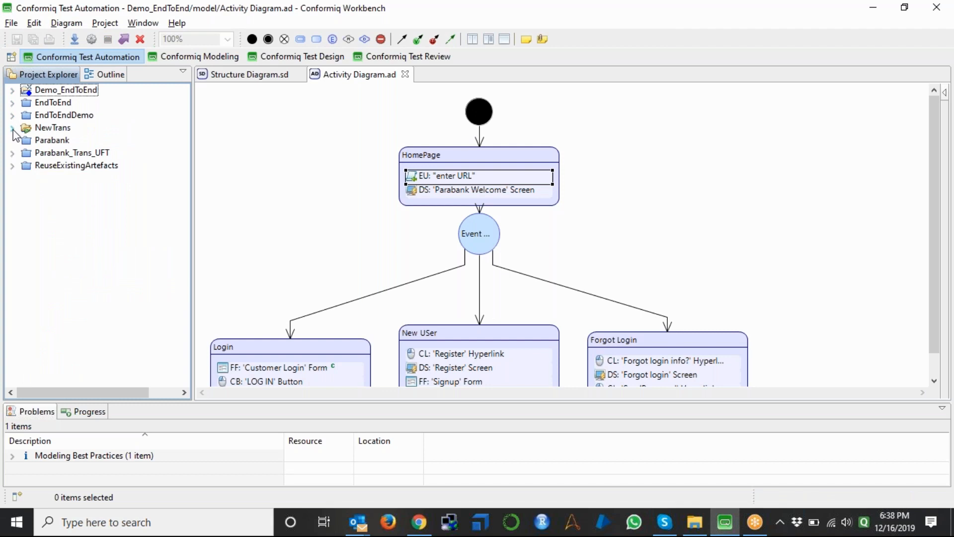
left_click(12, 129)
left_click(24, 140)
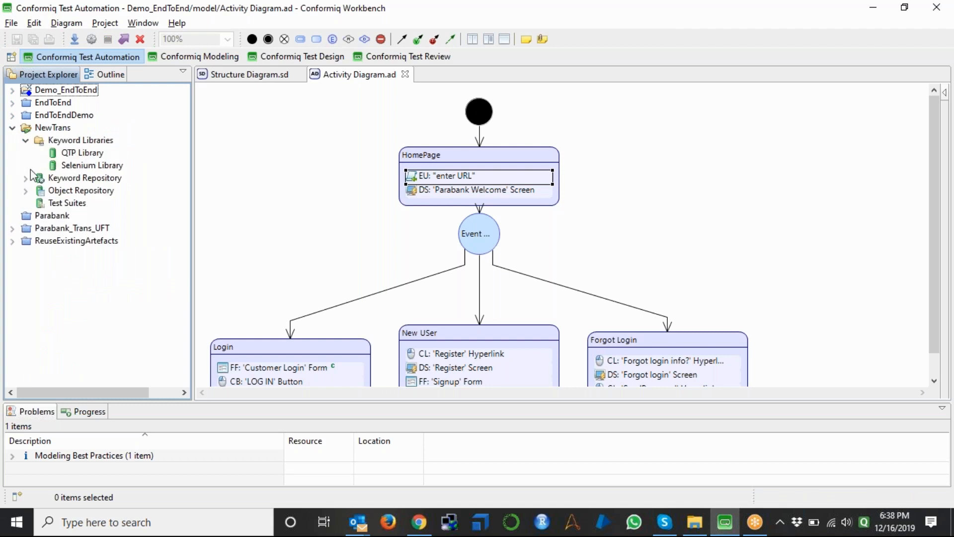
left_click(26, 178)
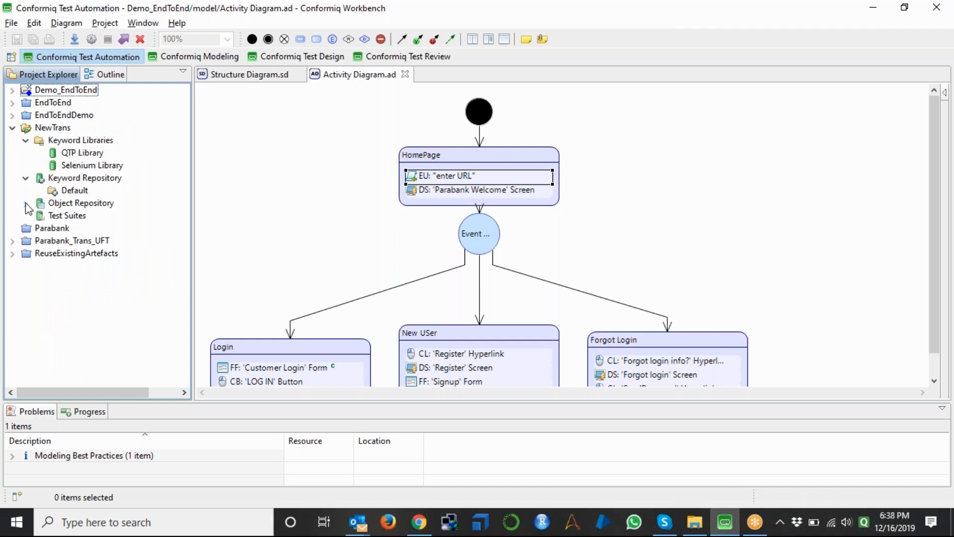
left_click(26, 203)
left_click(85, 141)
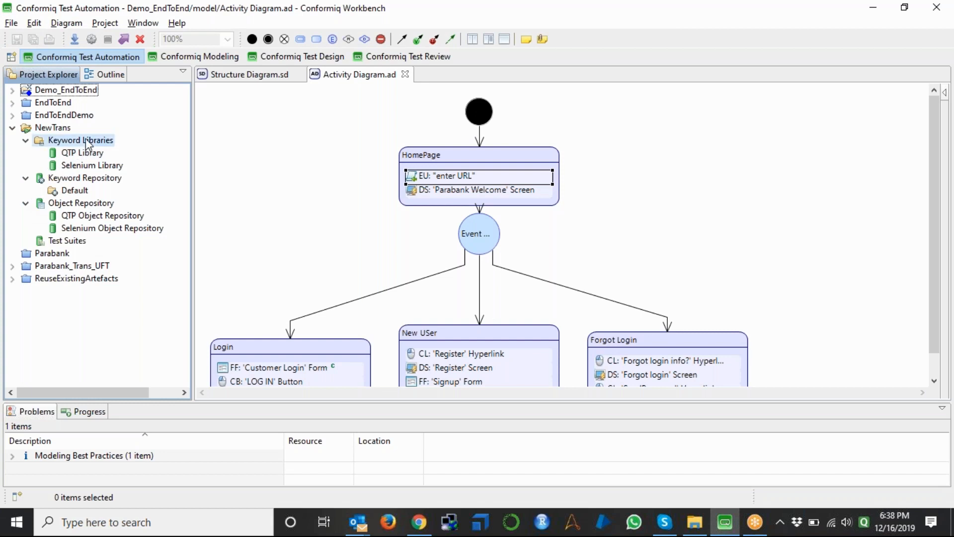
left_click(86, 178)
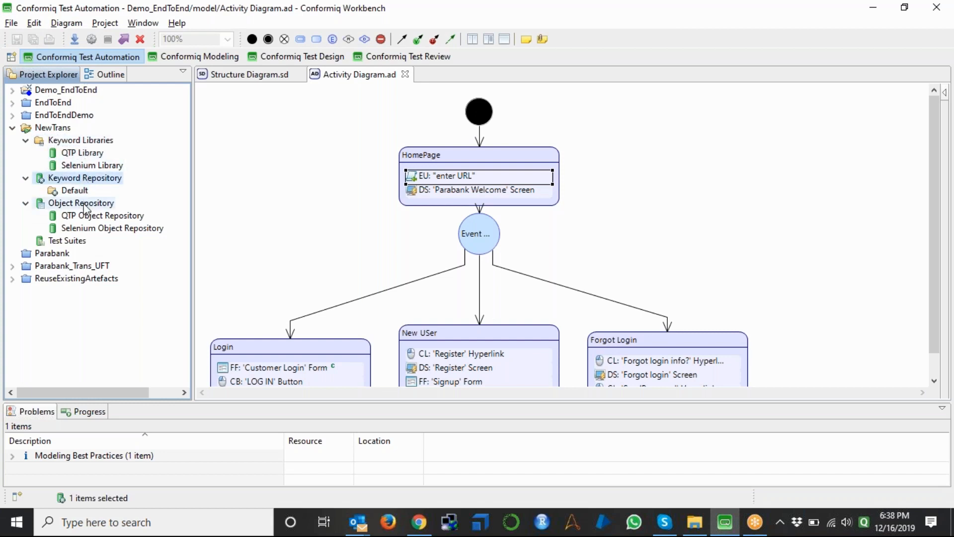
left_click(84, 203)
left_click(68, 242)
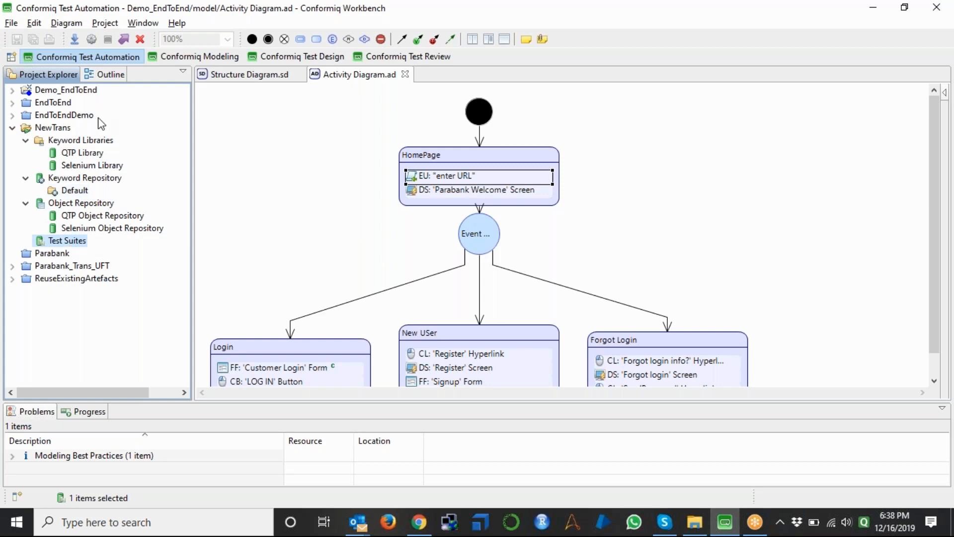
Step: Select the Transformer XML folder path in the file properties of Demo_EndToEnd Transformer Tests.xml in the Demo_EndToEnd project
left_click(177, 58)
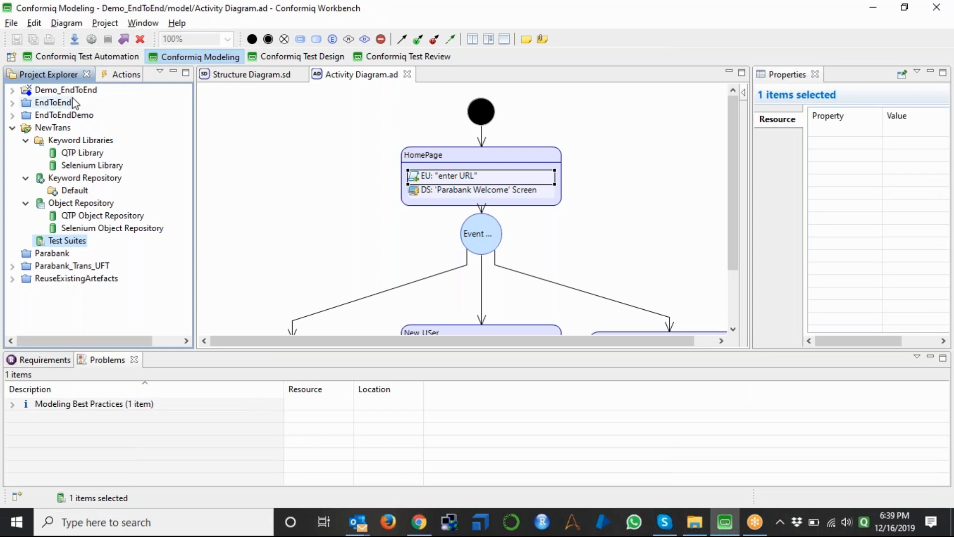
left_click(16, 91)
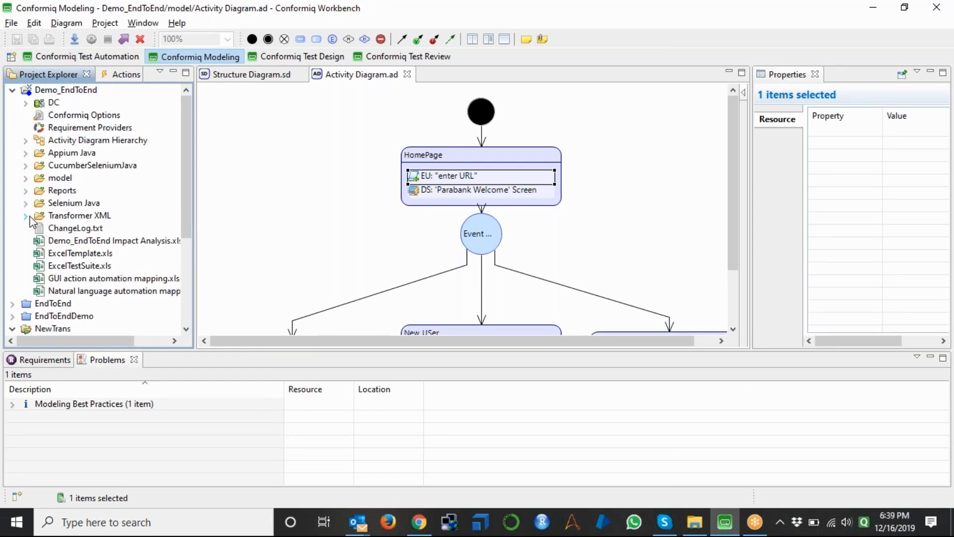
left_click(28, 215)
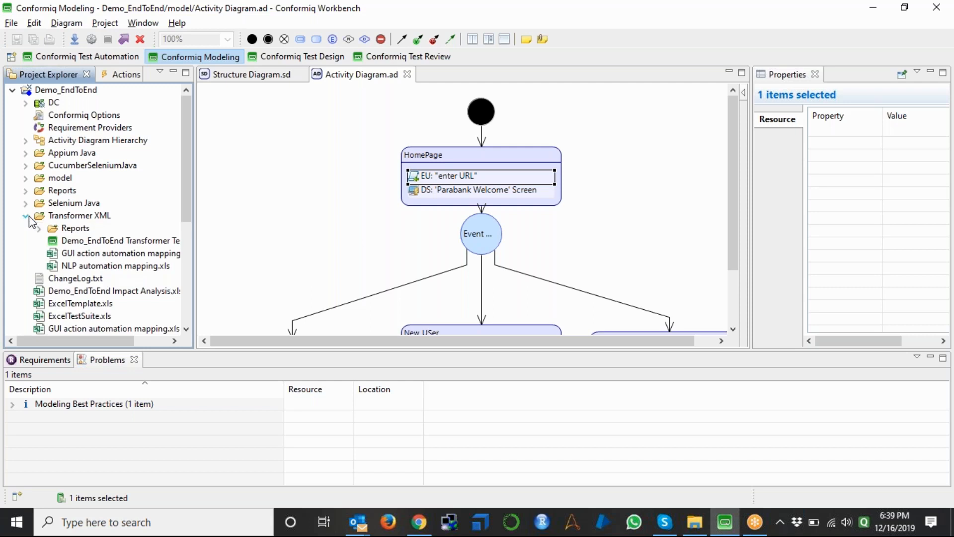
left_click(87, 243)
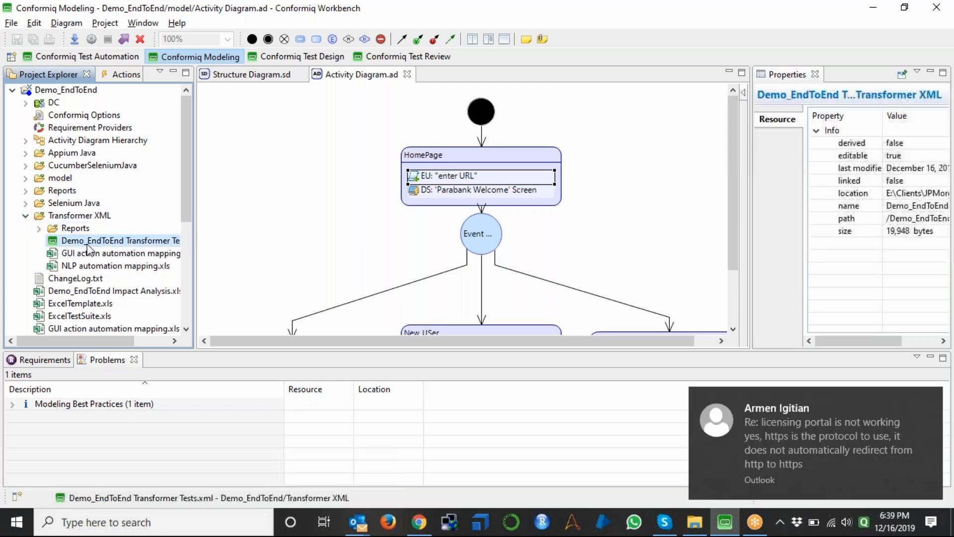
left_click_drag(196, 196, 230, 200)
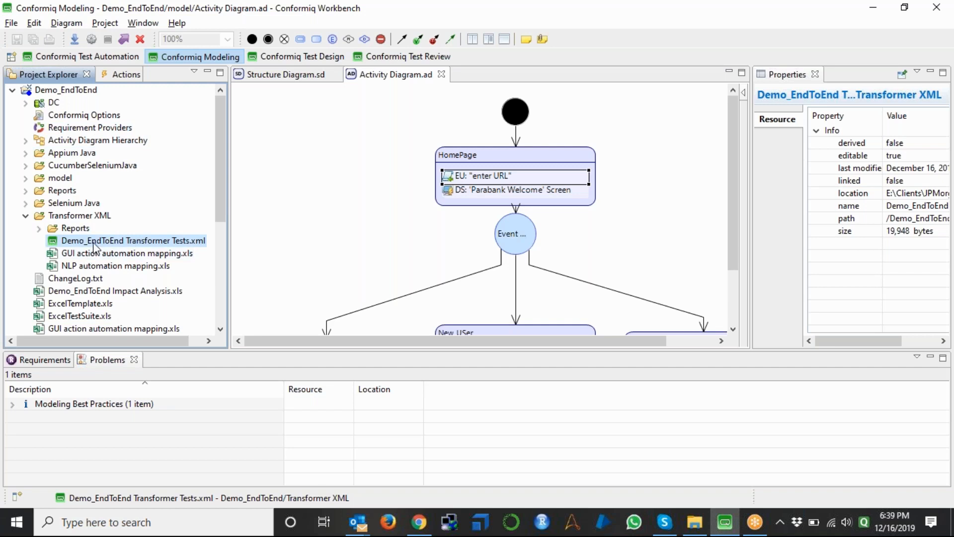
right_click(95, 247)
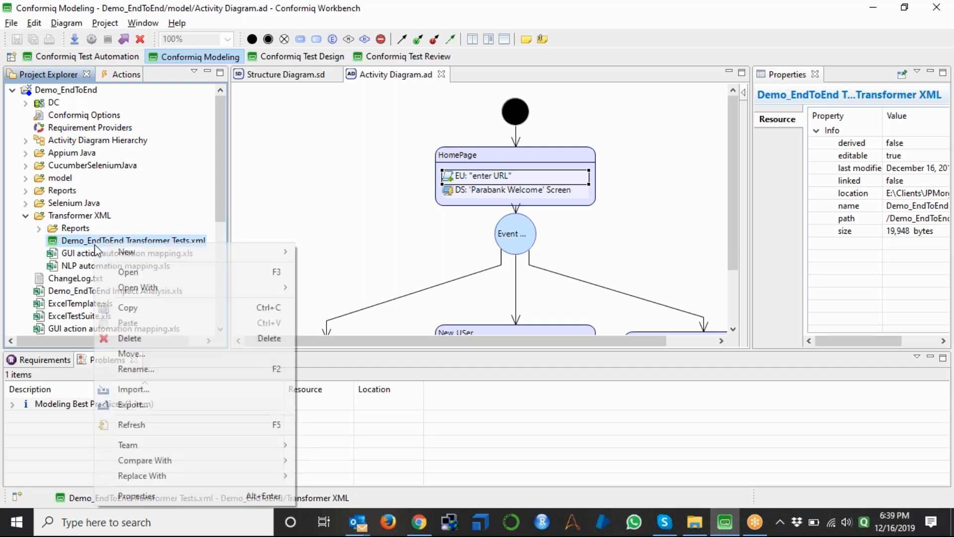
left_click(195, 497)
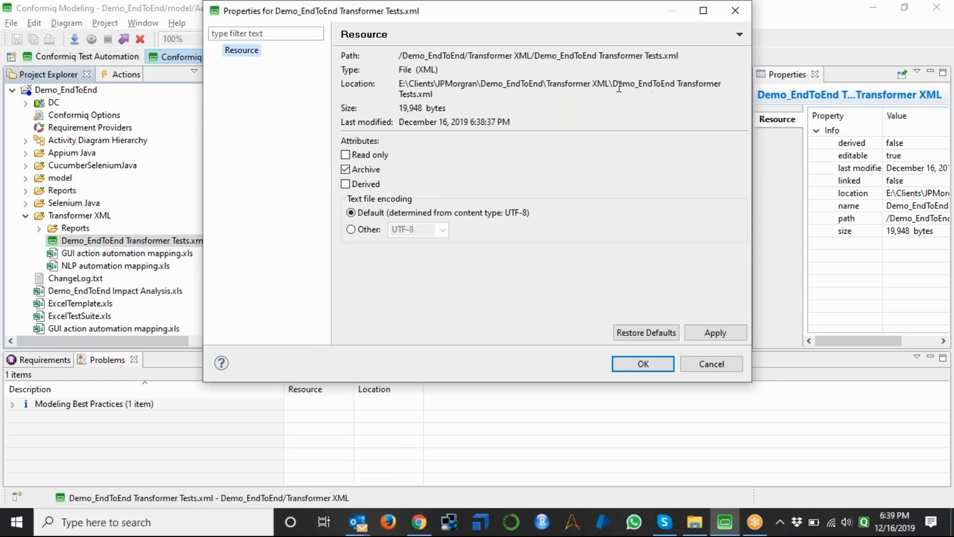
left_click_drag(610, 85, 401, 66)
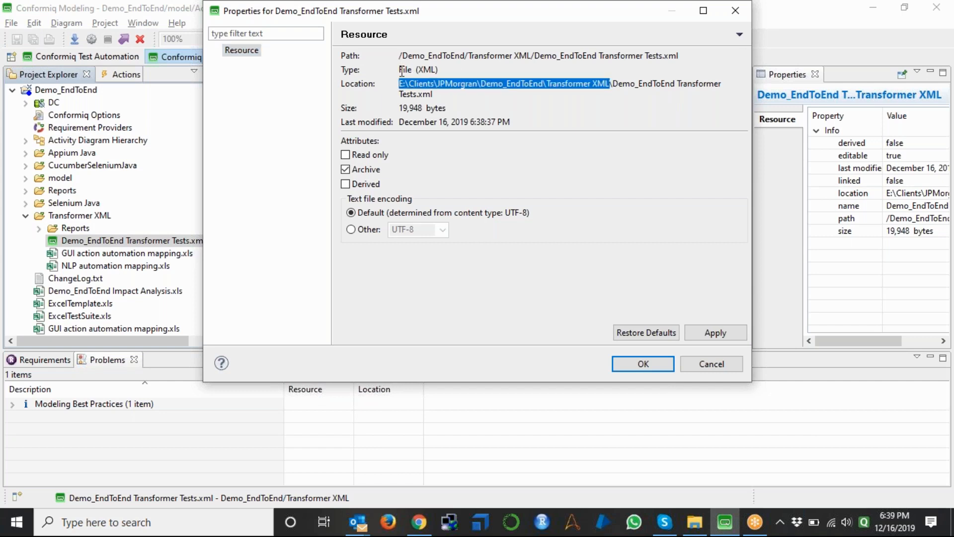
key("Escape")
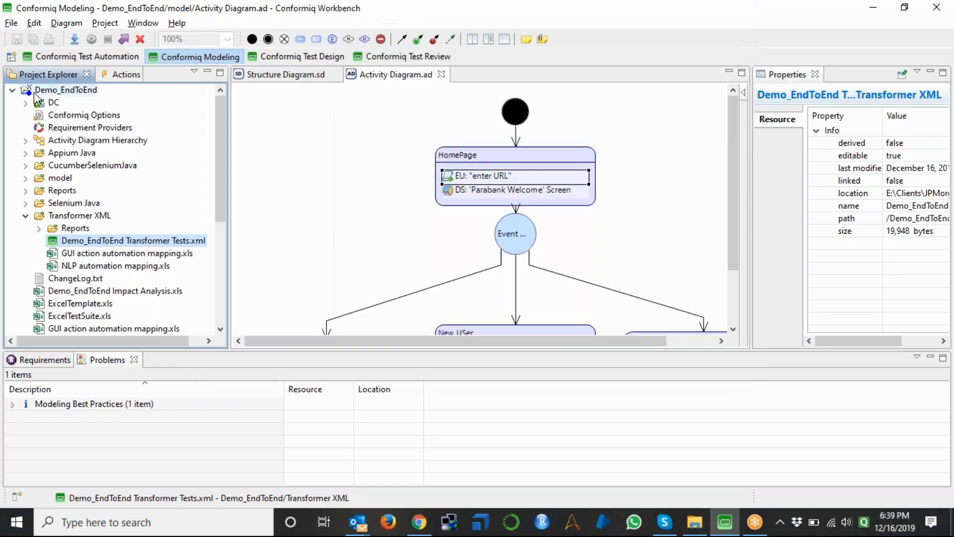
Step: Start a Transformer XML import for the NewTrans project from the Conformiq Test Automation perspective
left_click(13, 90)
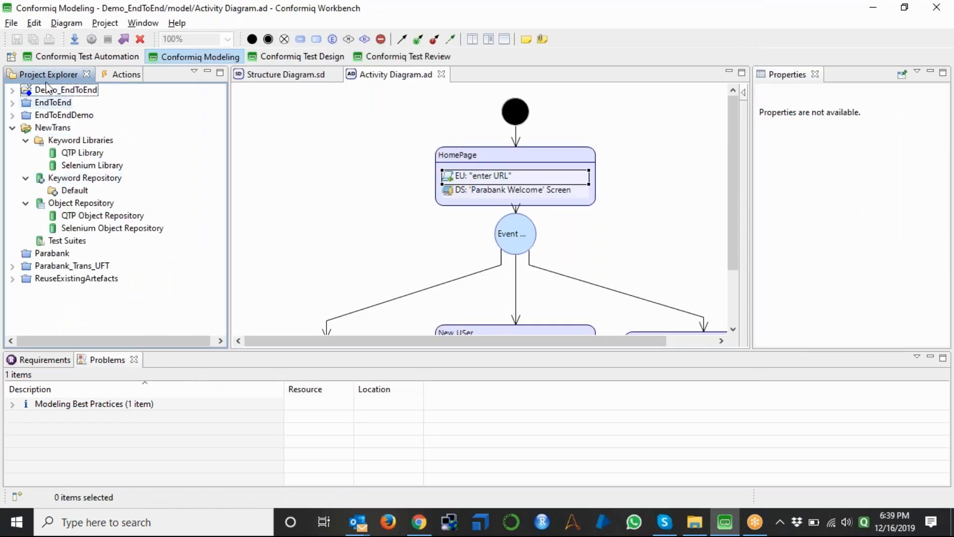
left_click(59, 57)
left_click(54, 127)
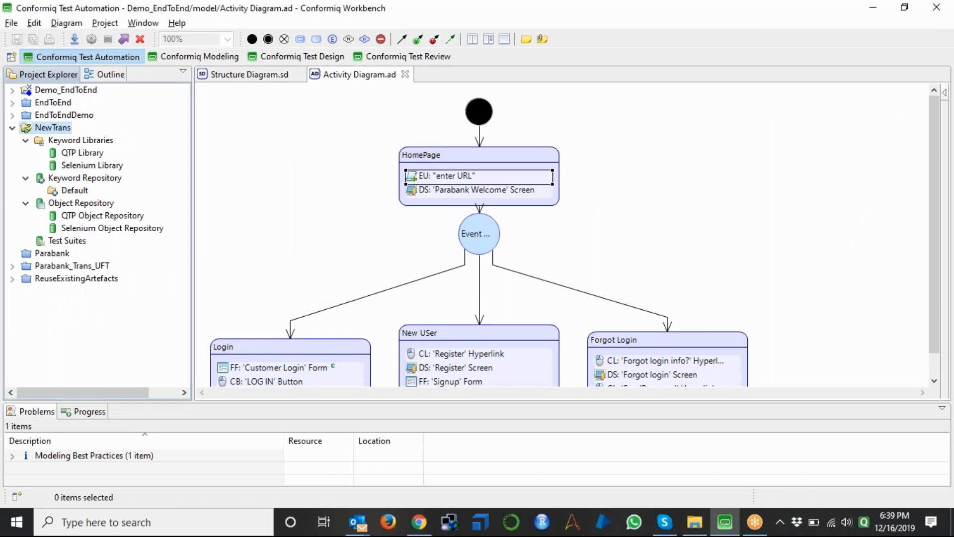
right_click(54, 127)
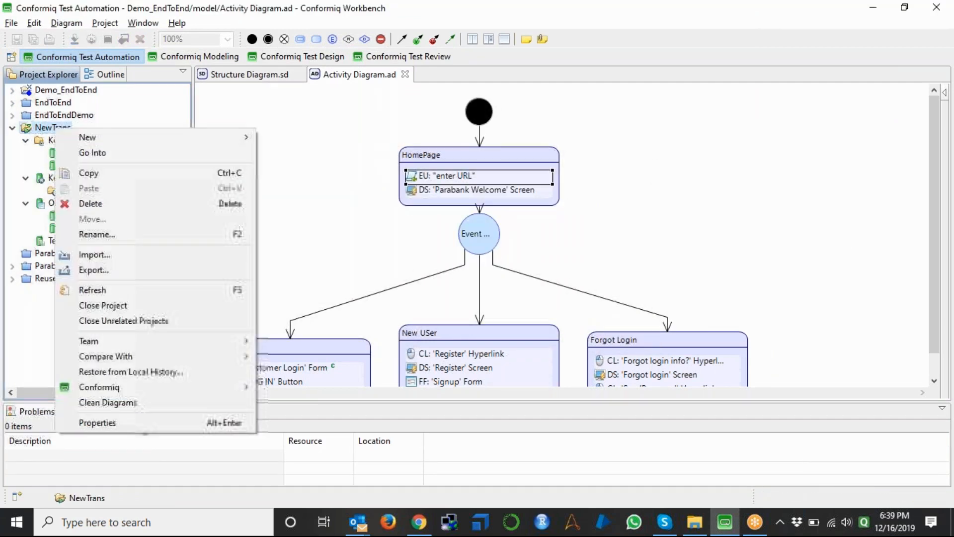
left_click(105, 256)
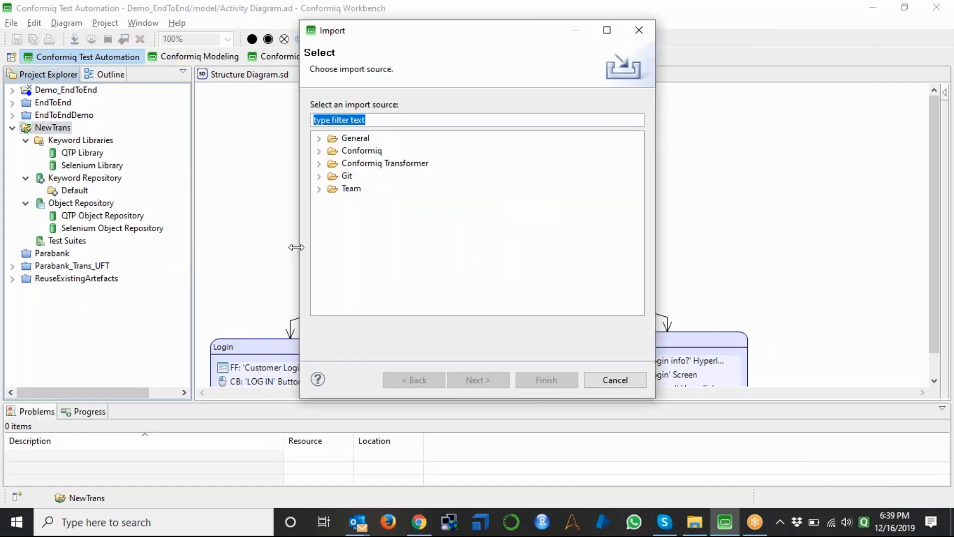
left_click(318, 163)
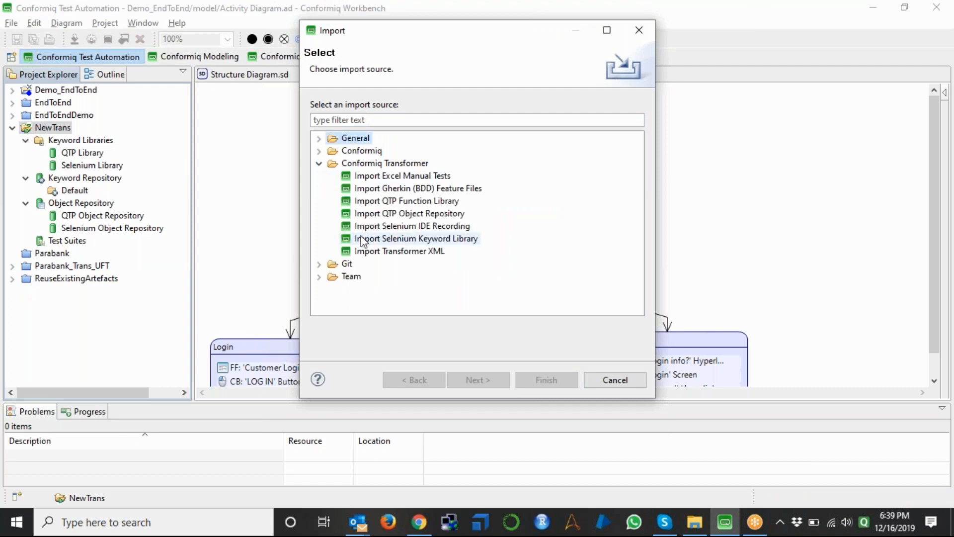
left_click(396, 252)
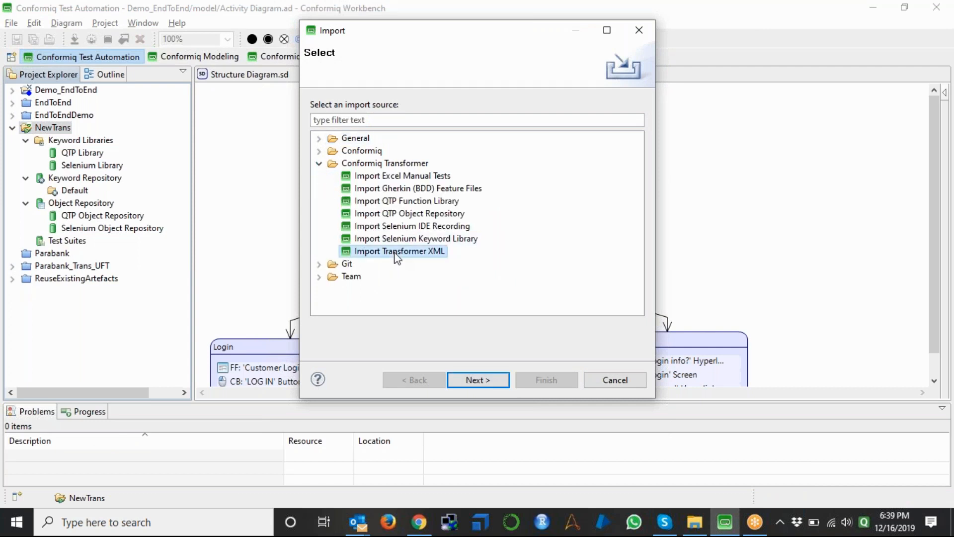
left_click(473, 380)
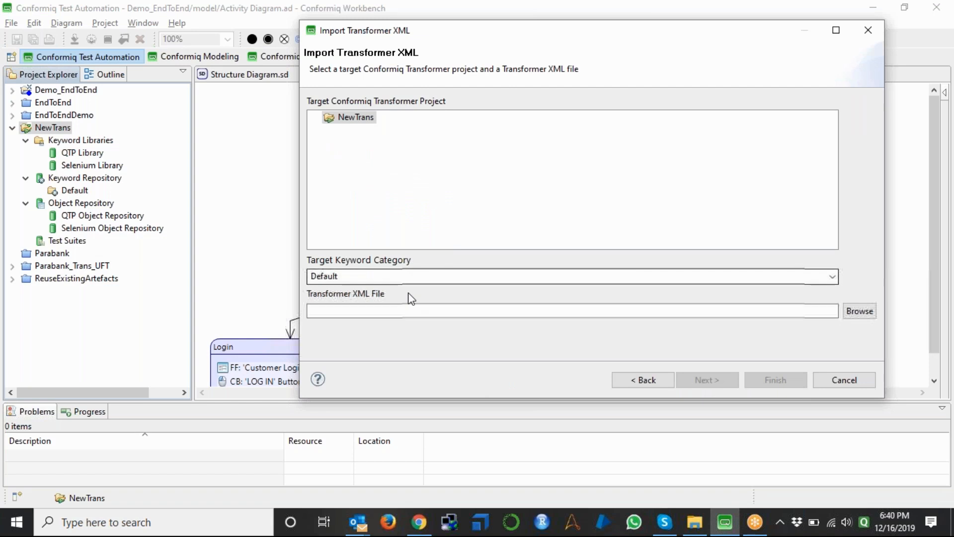
Step: Choose Demo_EndToEnd Transformer Tests.xml from the Demo_EndToEnd project's Transformer XML folder as the file to import
left_click(860, 310)
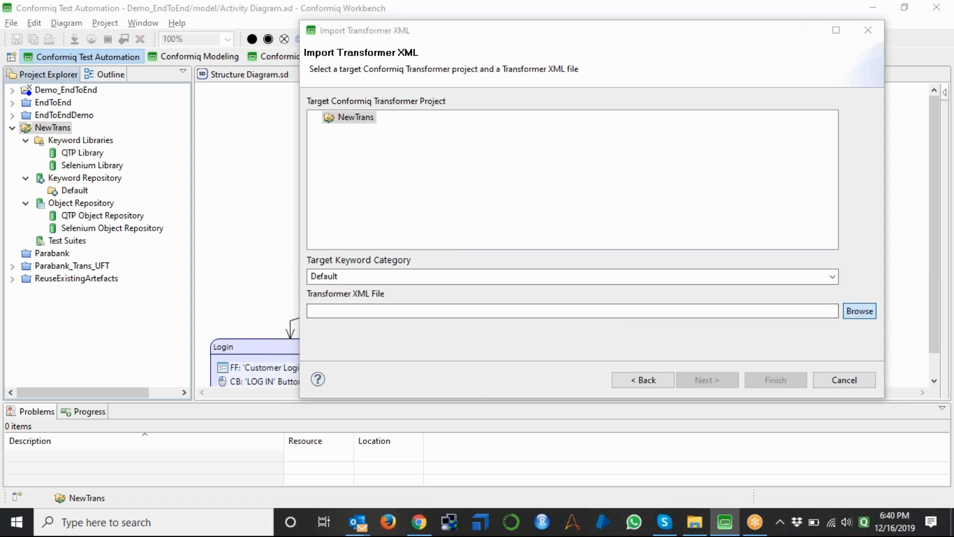
key("ctrl+v")
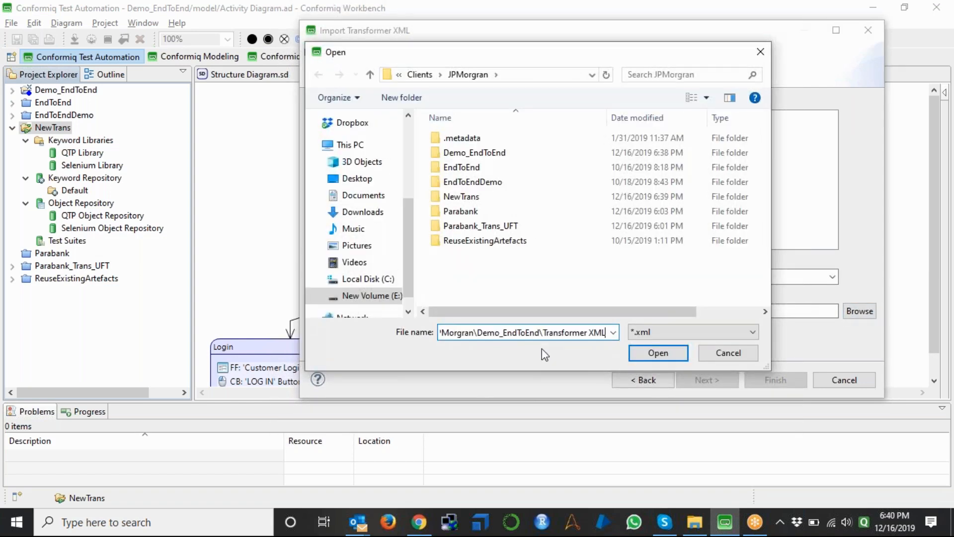
key("Return")
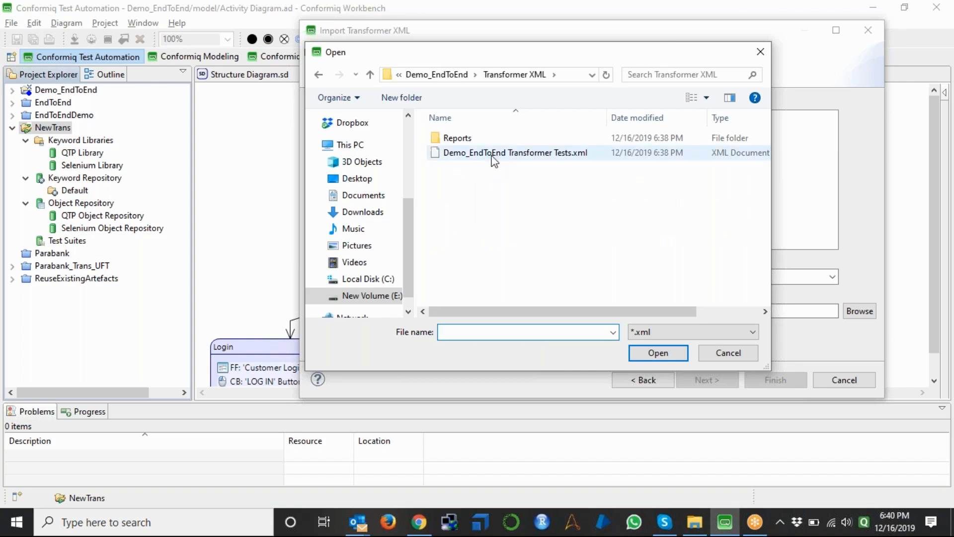
left_click(493, 158)
left_click(657, 354)
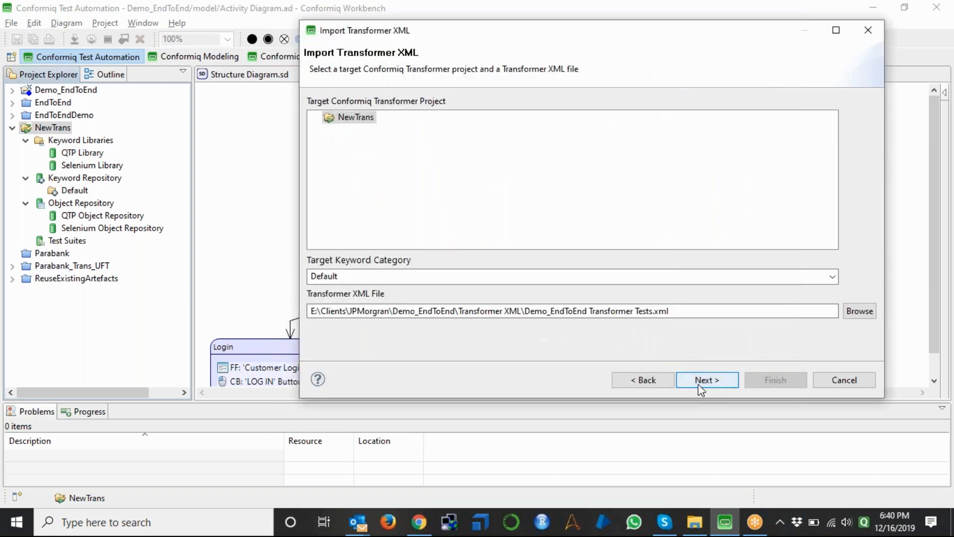
Step: Complete the Transformer XML import into NewTrans, choosing Create New for conflicting objects
left_click(706, 380)
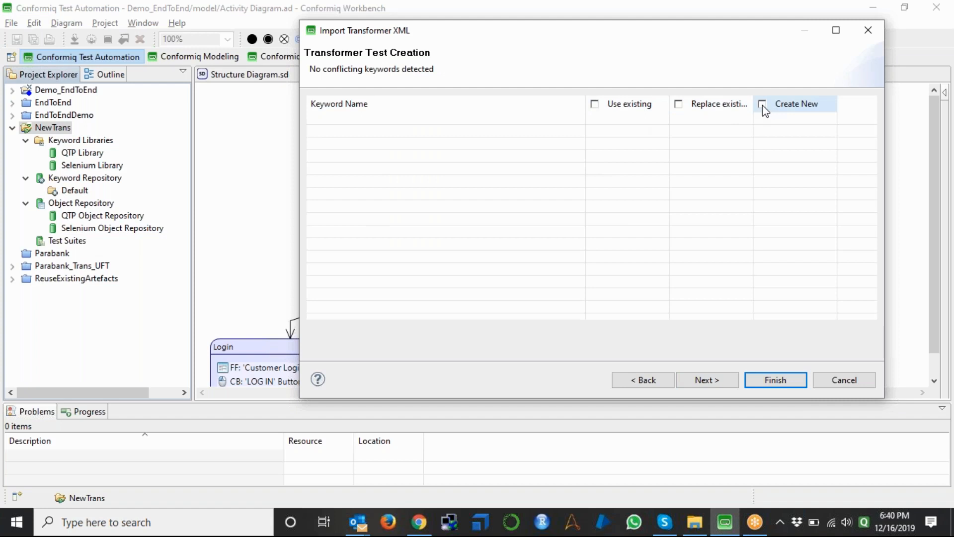
left_click(706, 379)
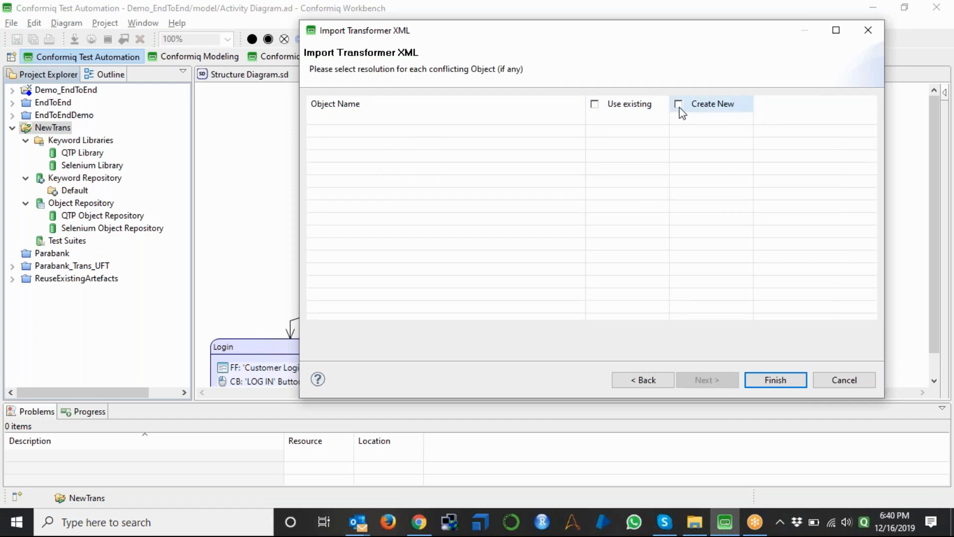
left_click(790, 382)
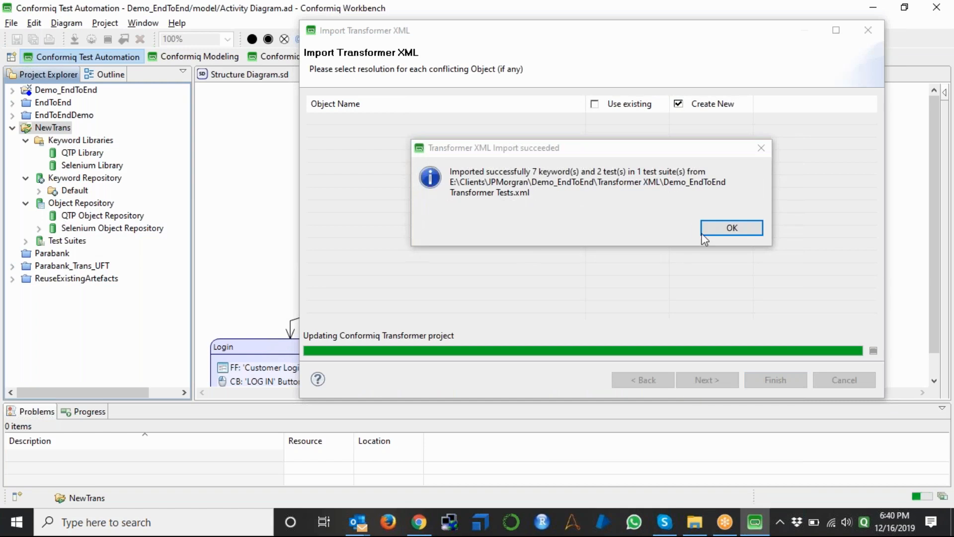
left_click(715, 232)
Step: Expand the Test Suites of NewTrans and close all open diagrams
left_click(26, 241)
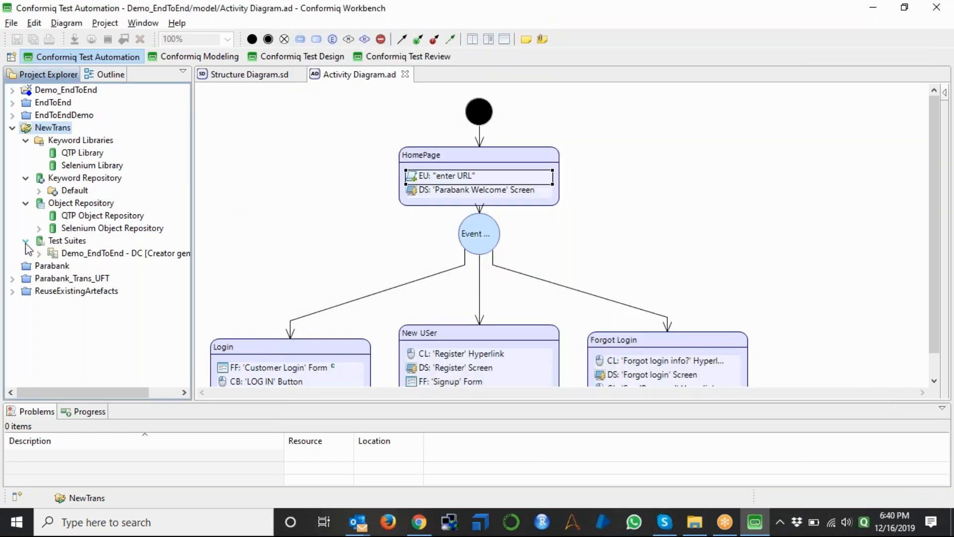
right_click(366, 78)
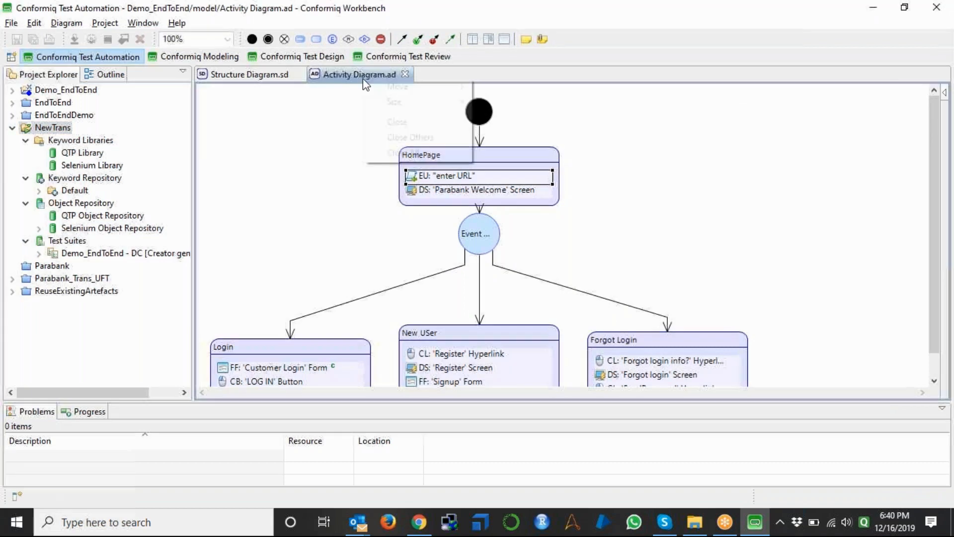
left_click(392, 153)
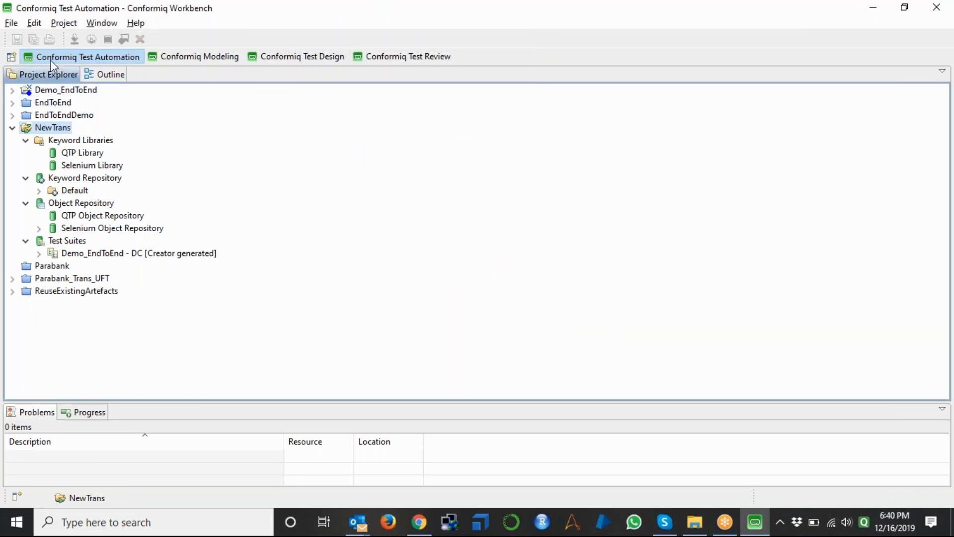
Step: Open the Demo_EndToEnd - DC test suite and its Node Activity 'Login' [2] test
double_click(67, 254)
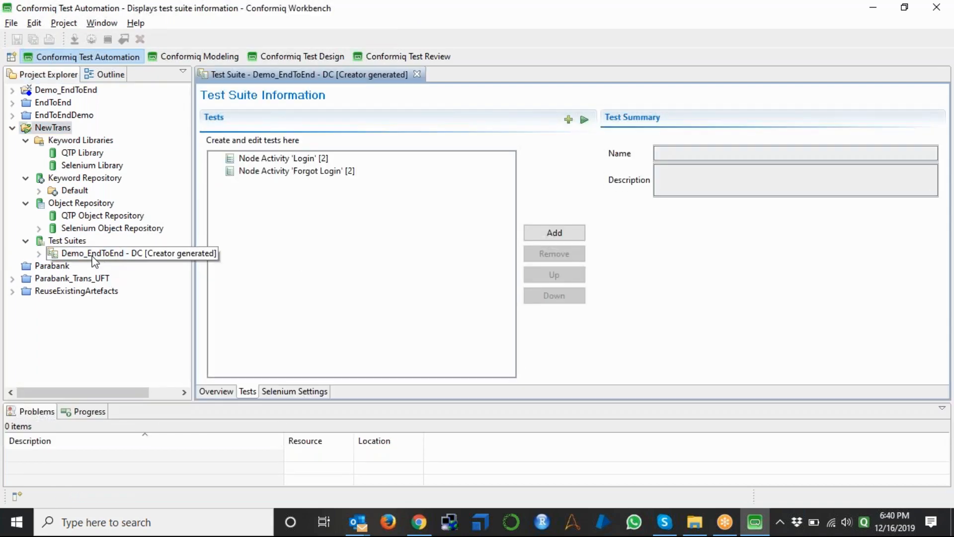
left_click(311, 200)
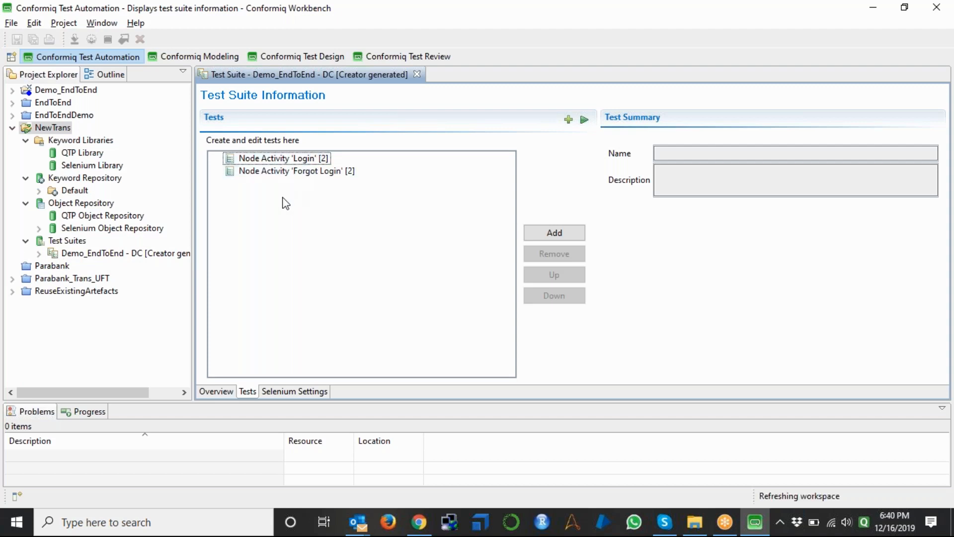
double_click(273, 159)
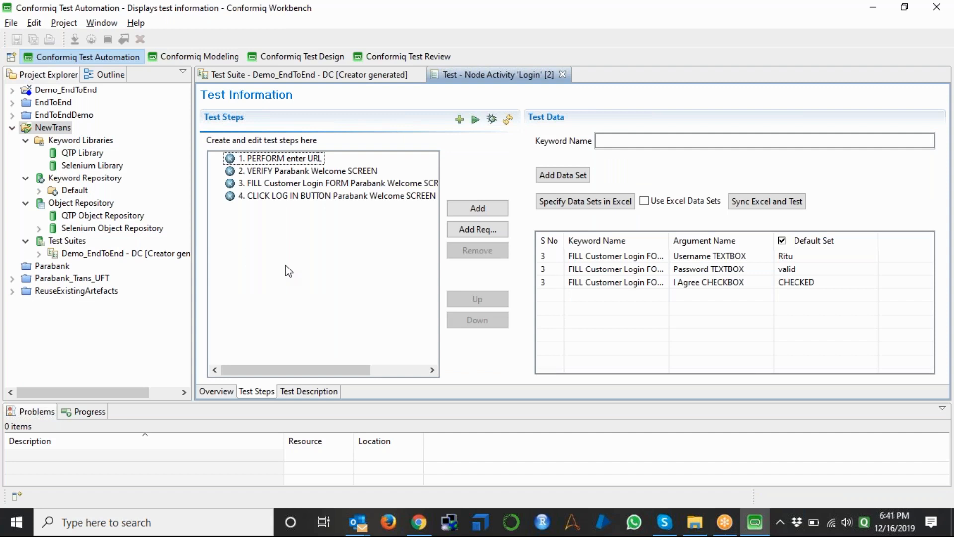
Step: Examine the Login test's steps for entering the URL, verifying the welcome screen, filling the login form and logging in, with their test data
left_click(299, 74)
left_click(451, 74)
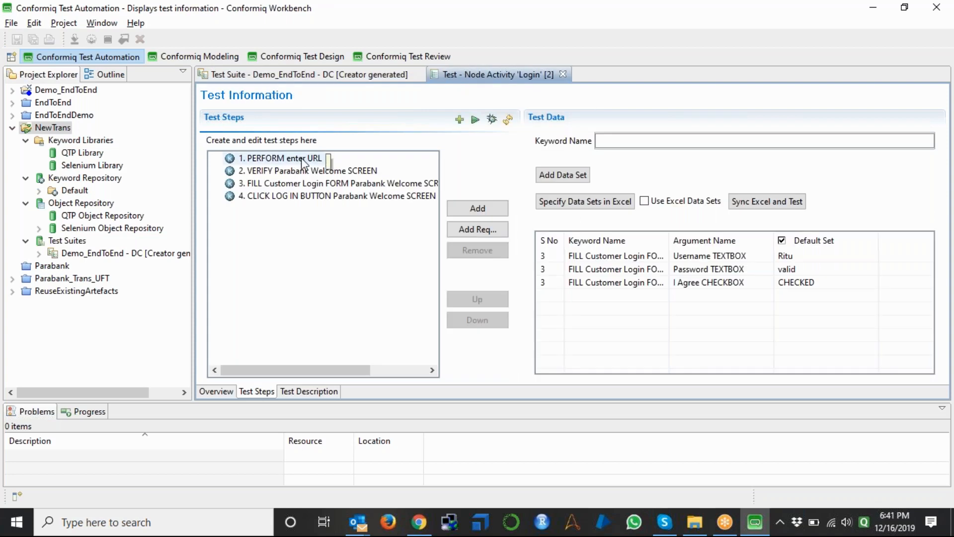
left_click(283, 311)
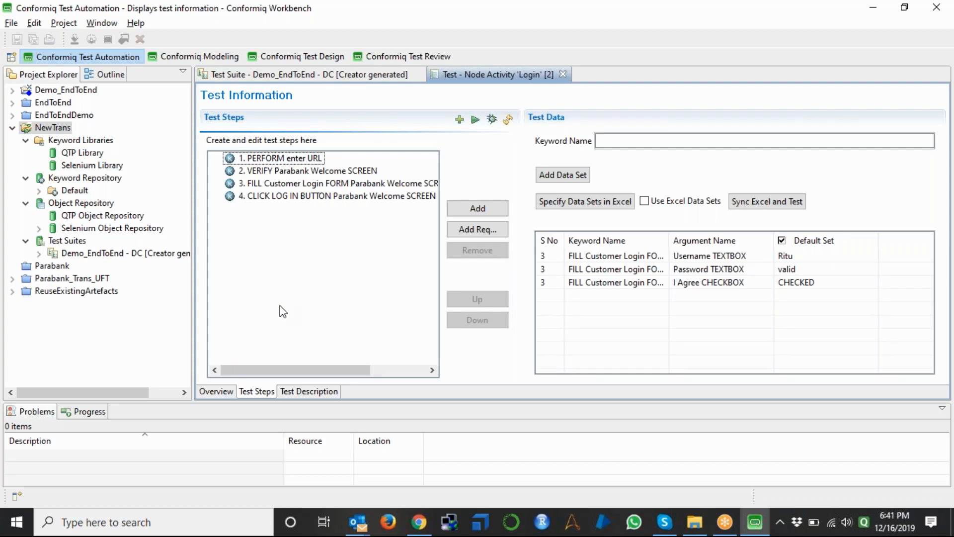
left_click(289, 161)
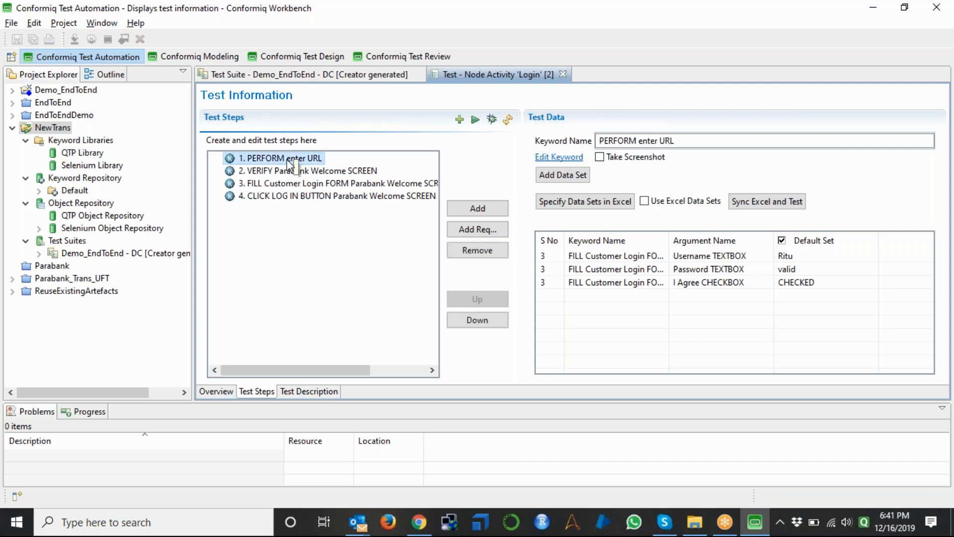
left_click(275, 188)
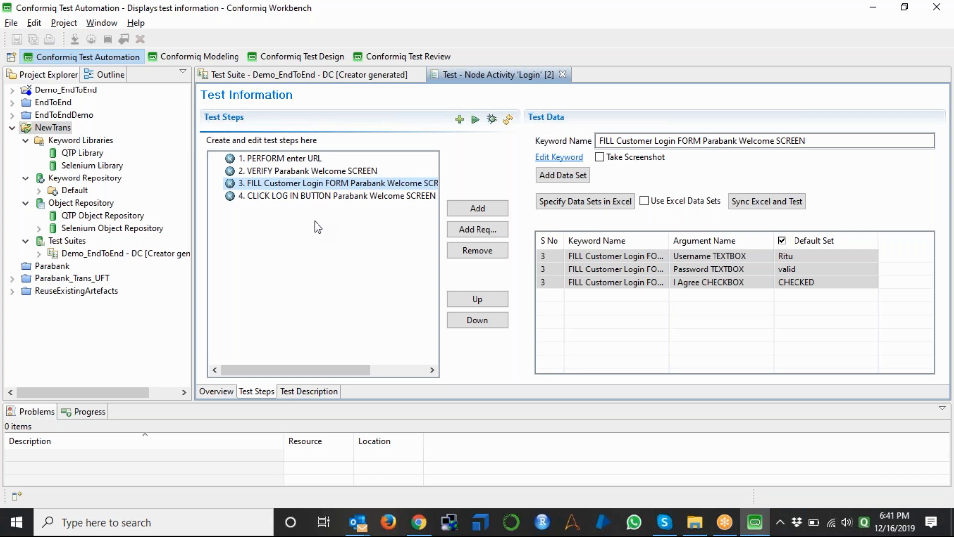
left_click(601, 256)
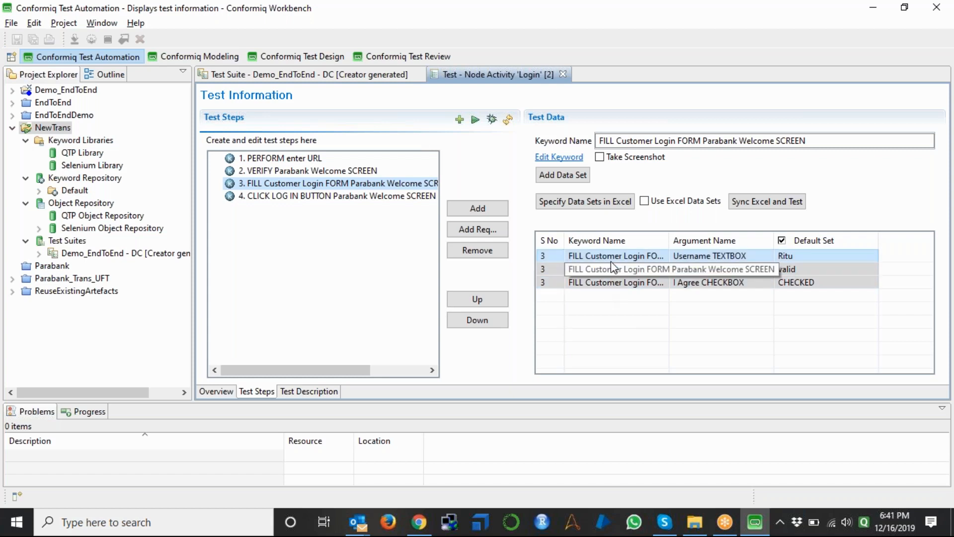
left_click(328, 196)
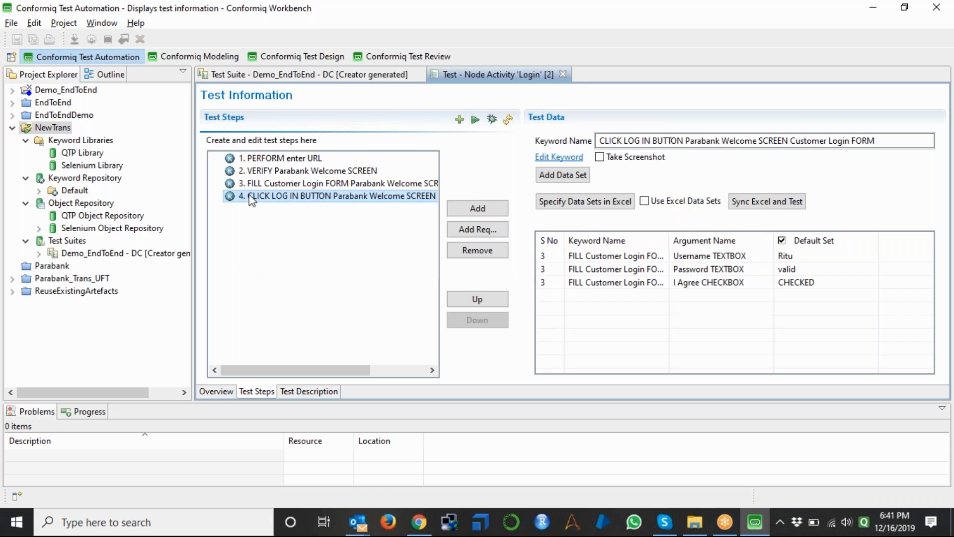
left_click(277, 158)
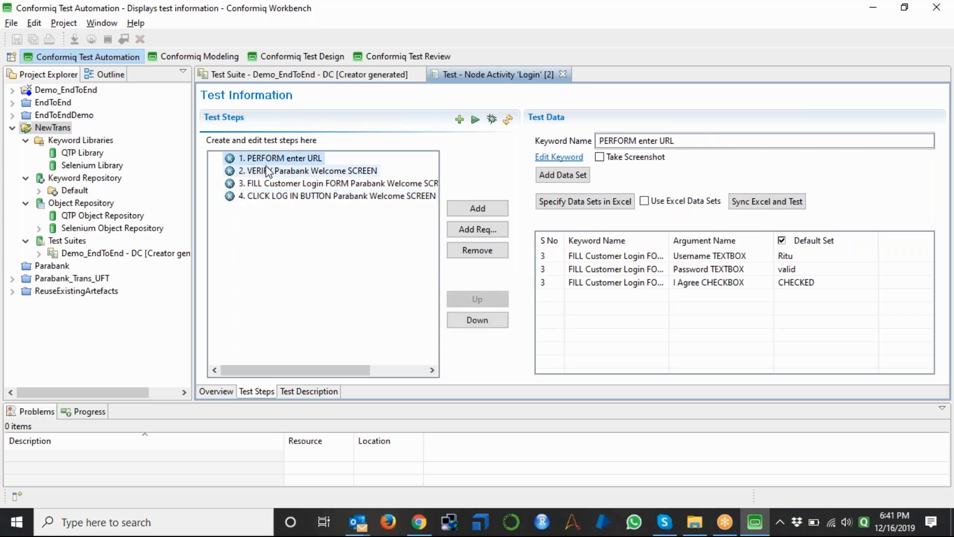
left_click(268, 171)
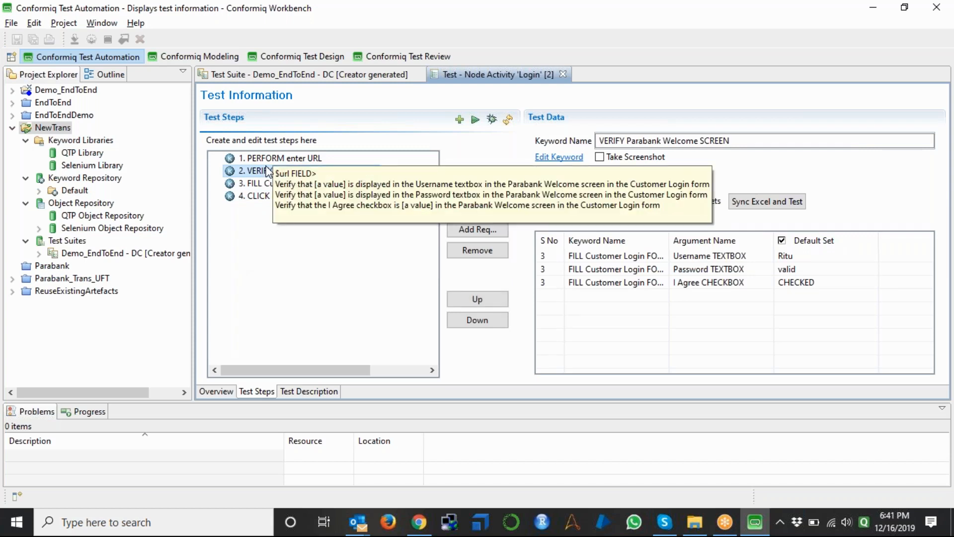
left_click(268, 184)
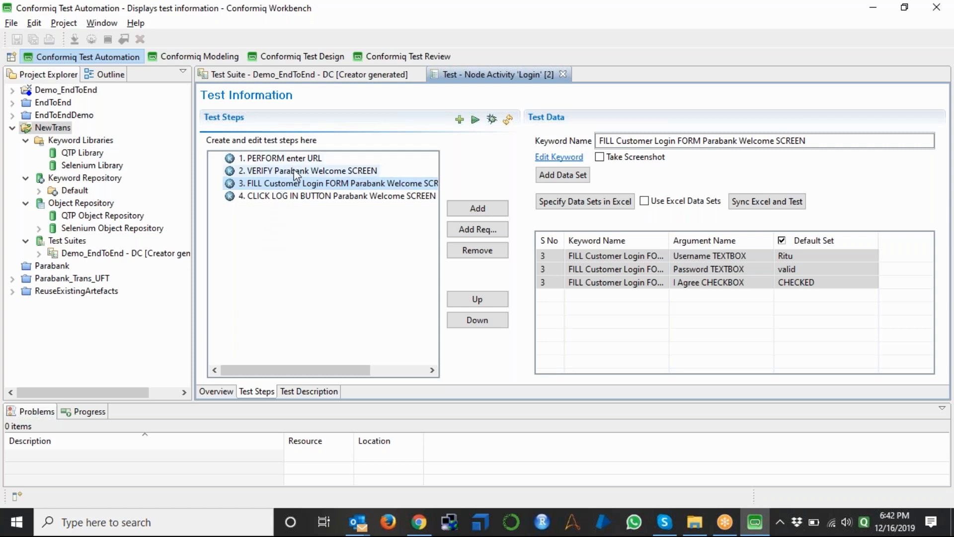
Step: Open the CLICK LOG IN BUTTON keyword from the Login test and view its Selenium and QTP automation steps
left_click(294, 197)
double_click(293, 197)
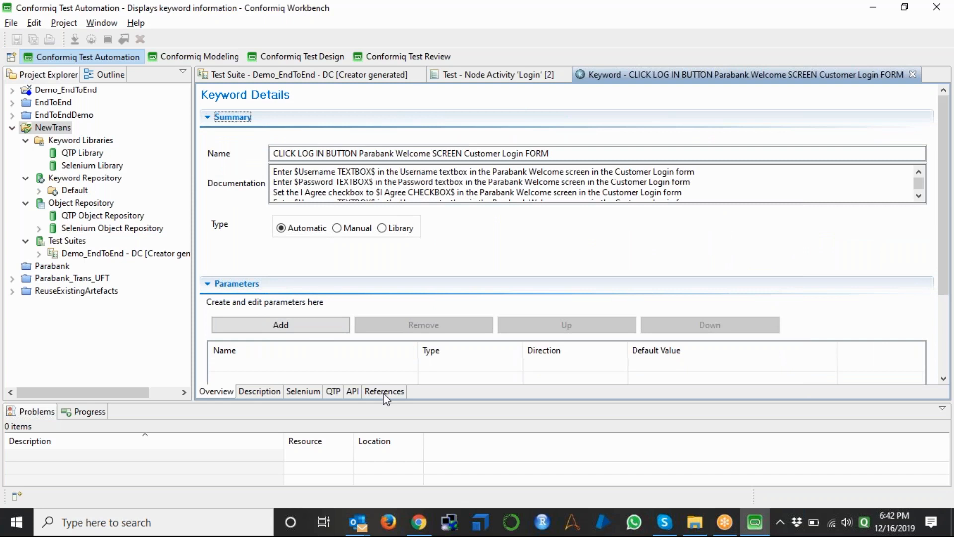
left_click(300, 392)
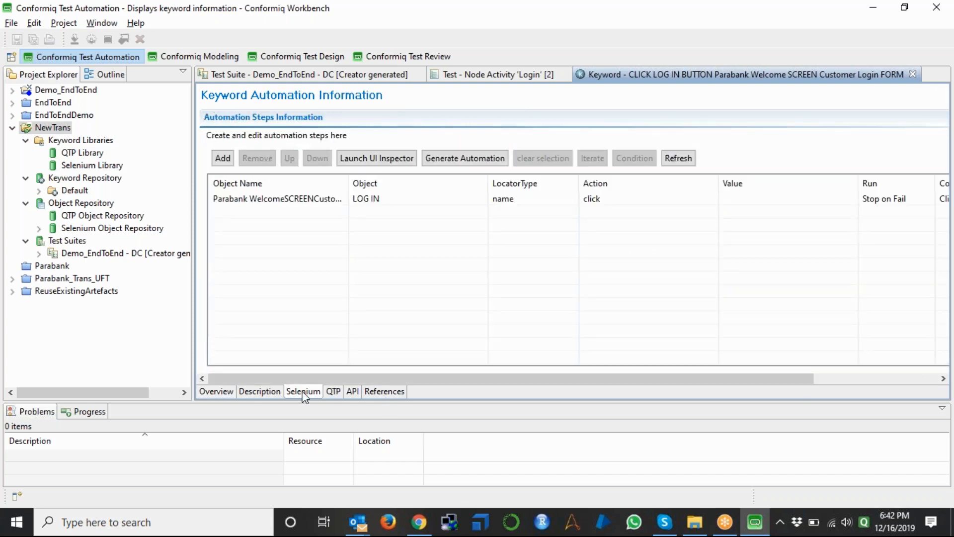
left_click(333, 392)
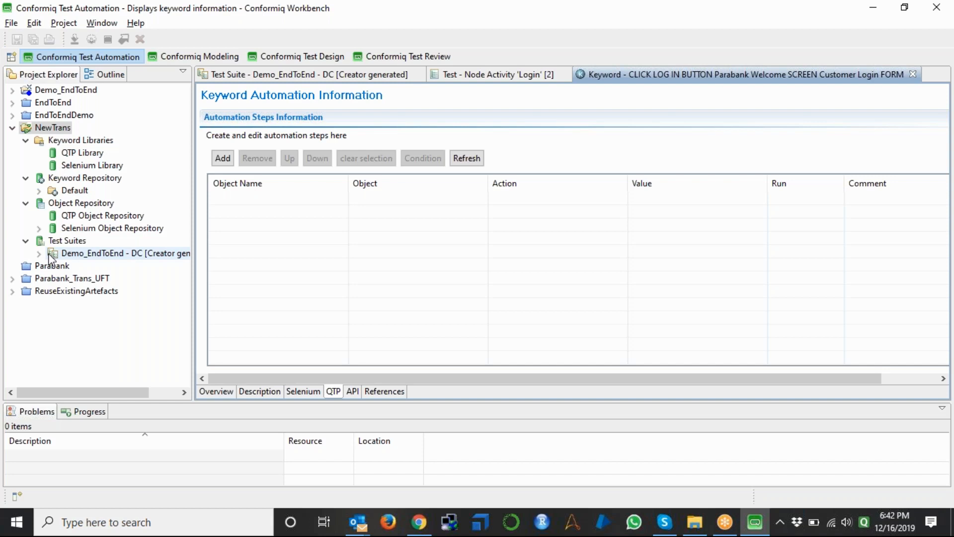
Step: Expand the Default keyword category, widen the Project Explorer and open the PERFORM enter URL keyword
left_click(39, 191)
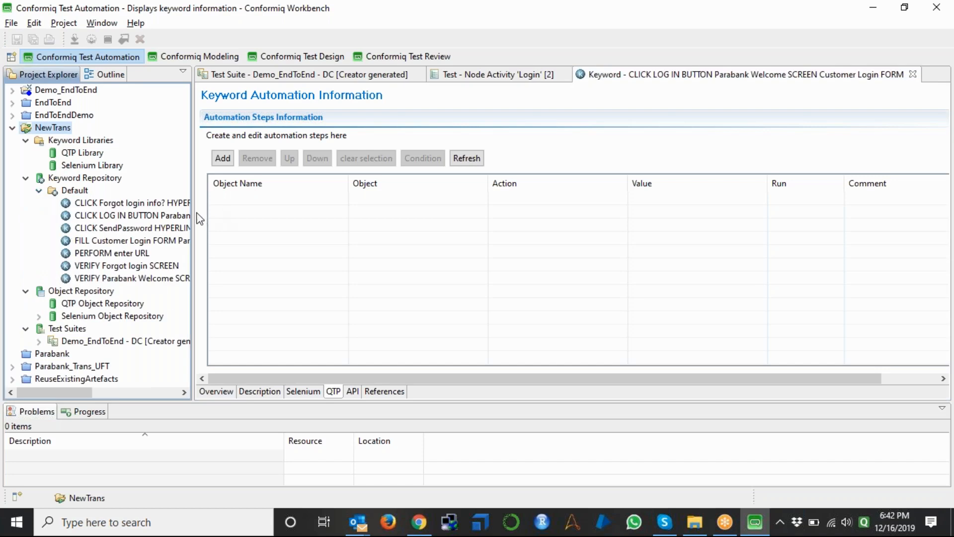
left_click_drag(192, 212, 262, 219)
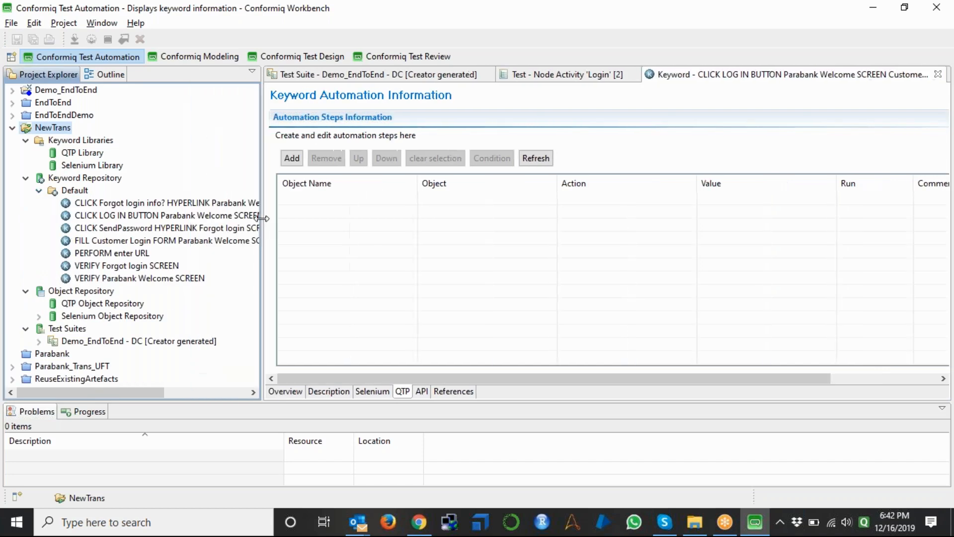
left_click(128, 252)
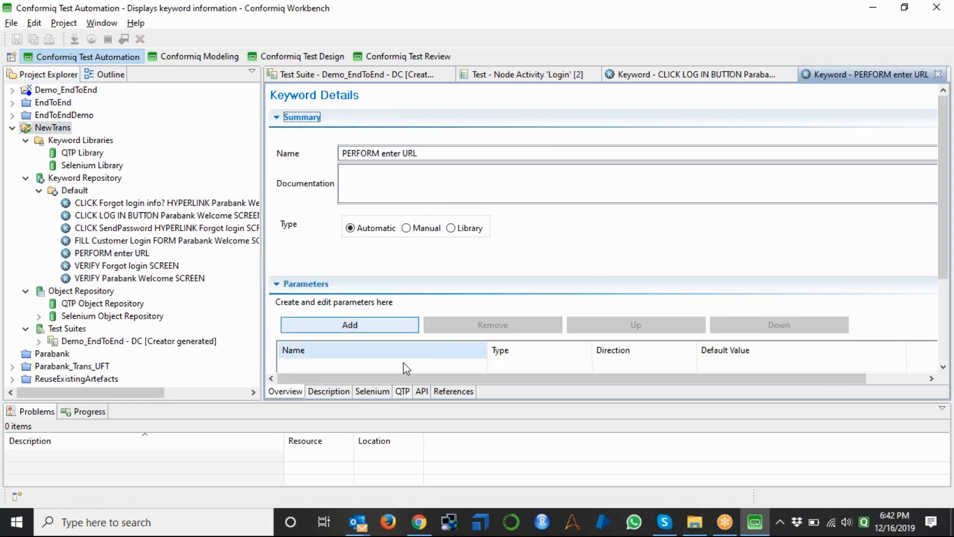
Step: Add a QTP automation step with the Navigate action to the PERFORM enter URL keyword and save it
left_click(402, 391)
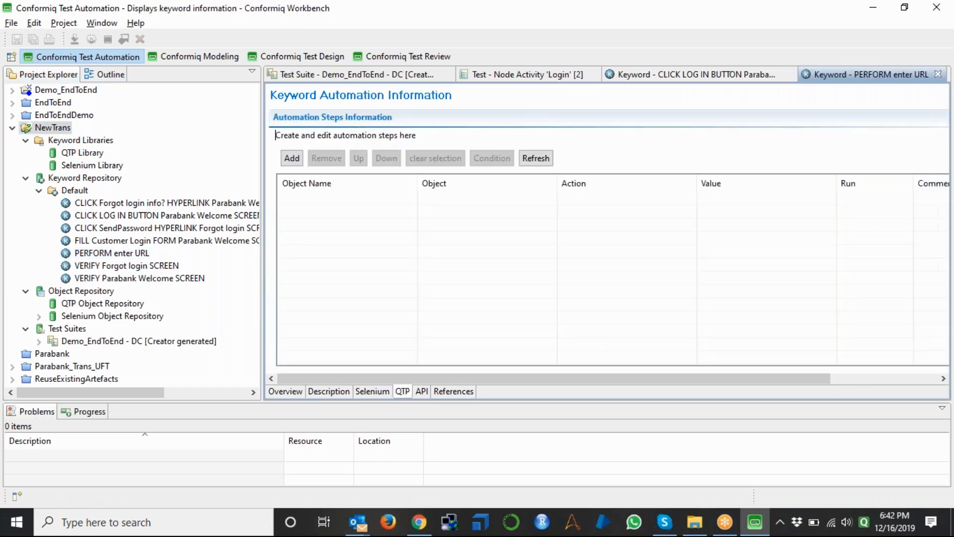
left_click(292, 158)
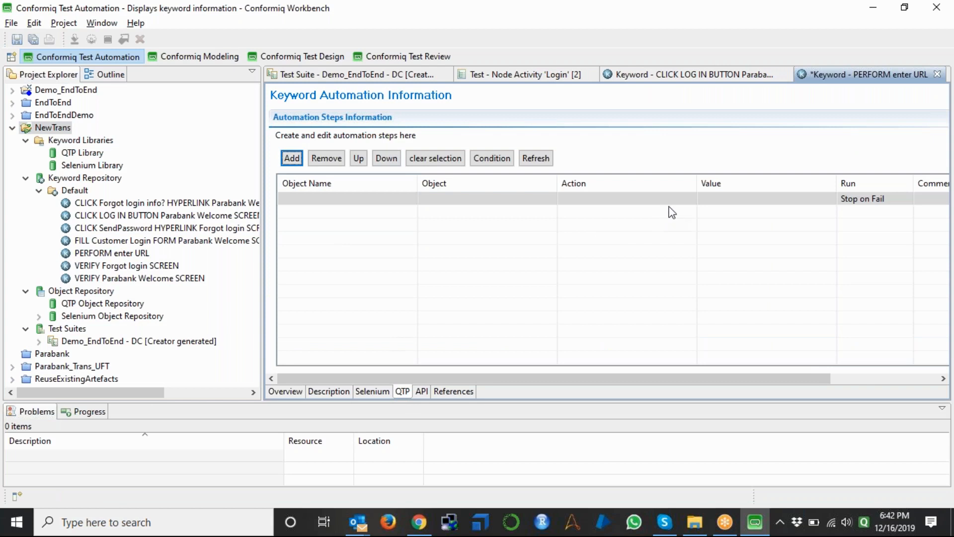
left_click(689, 199)
left_click(690, 199)
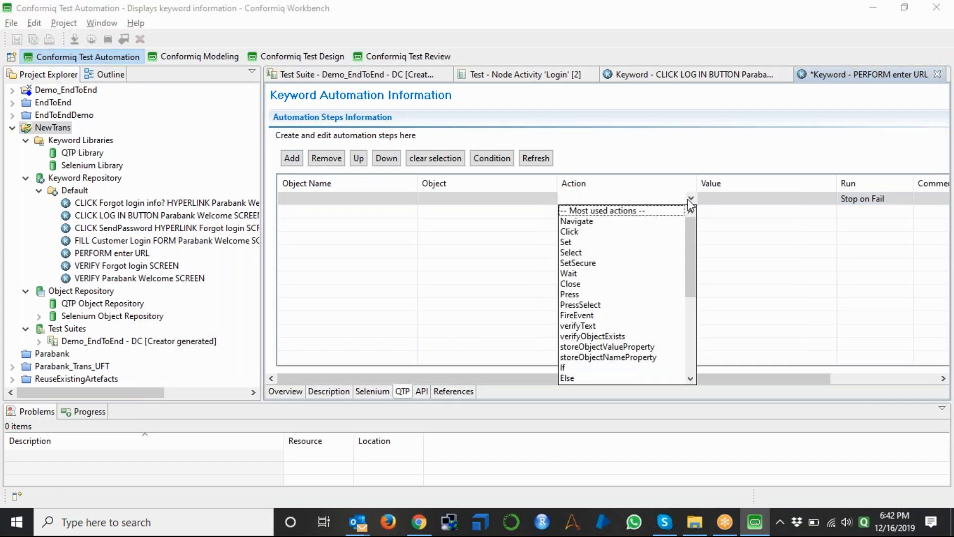
left_click(622, 224)
left_click(621, 228)
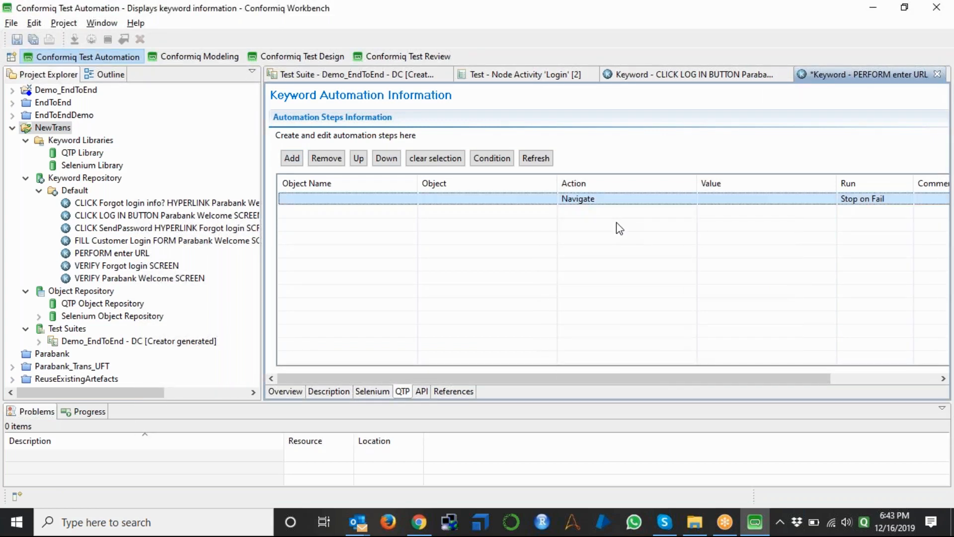
key("ctrl+s")
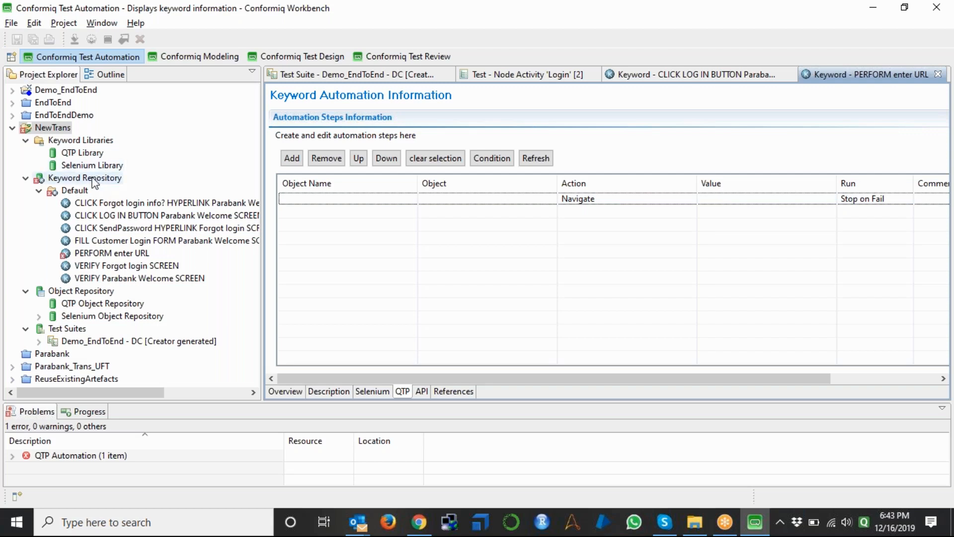
Step: Import the QTP object repository file PBNew.xml from the Downloads folder into the NewTrans project
right_click(103, 295)
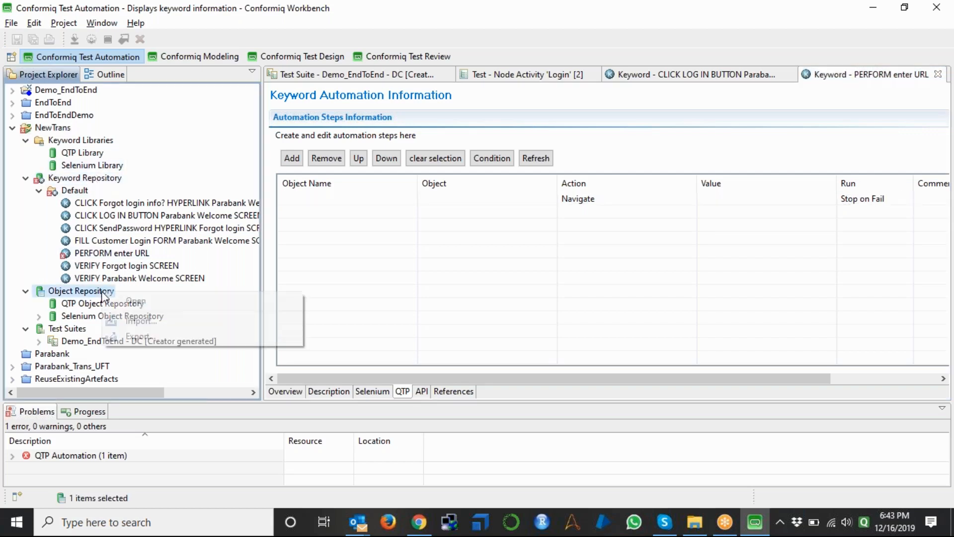
left_click(132, 321)
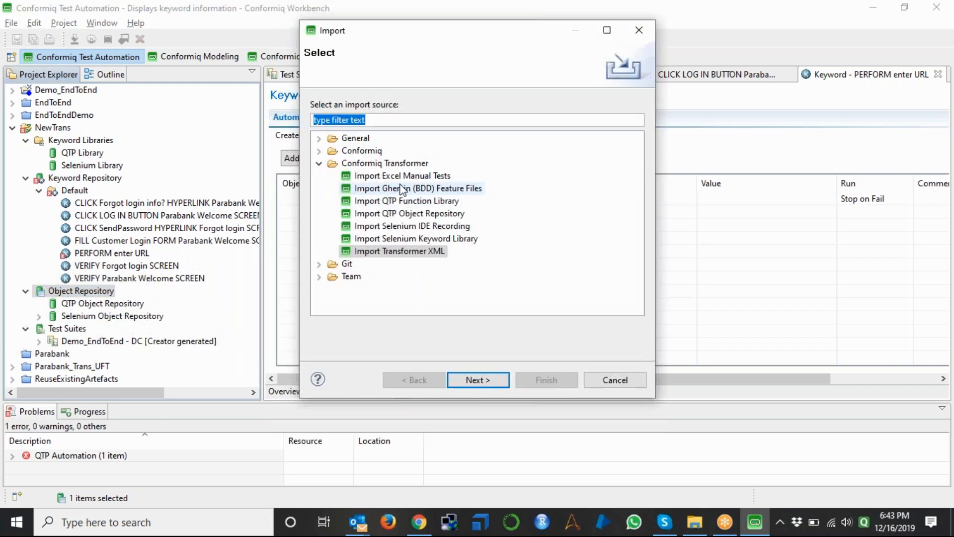
left_click(431, 215)
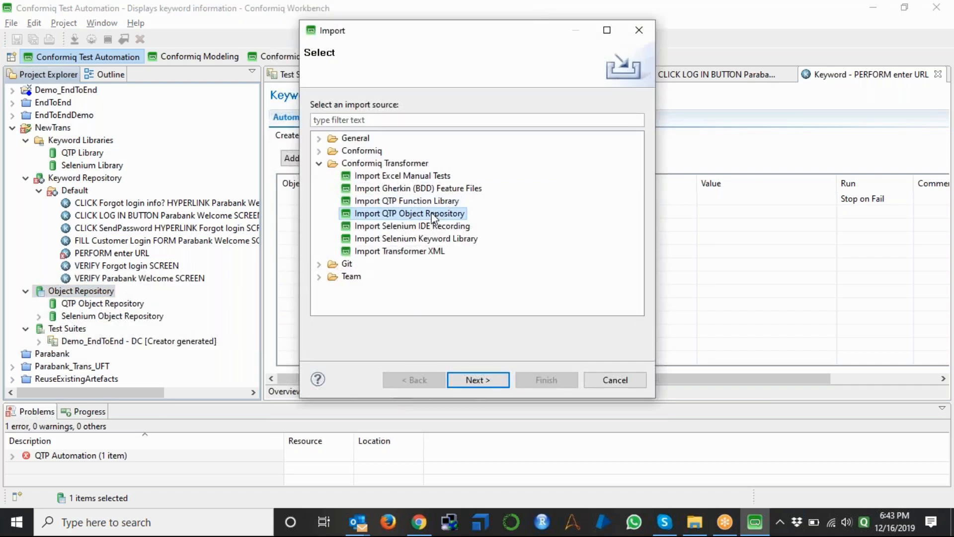
left_click(474, 381)
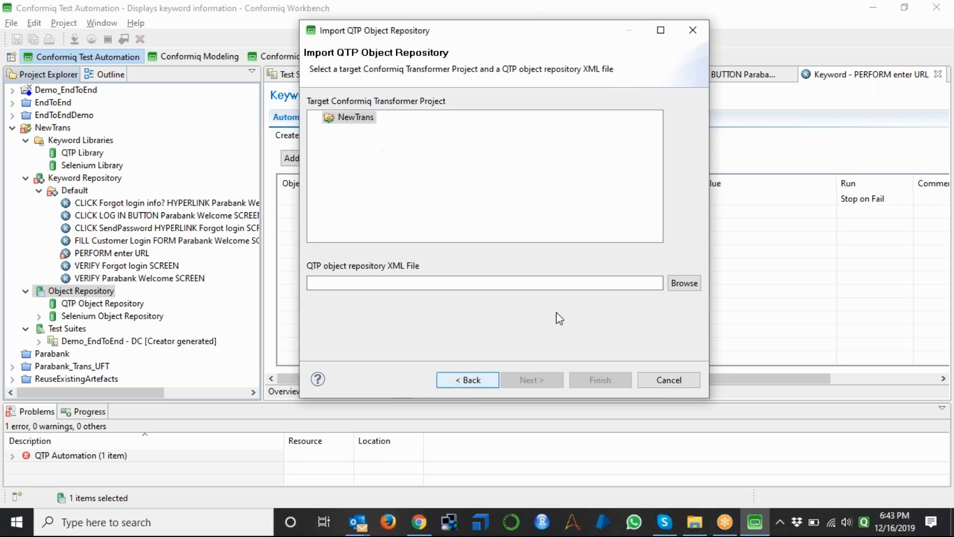
left_click(684, 283)
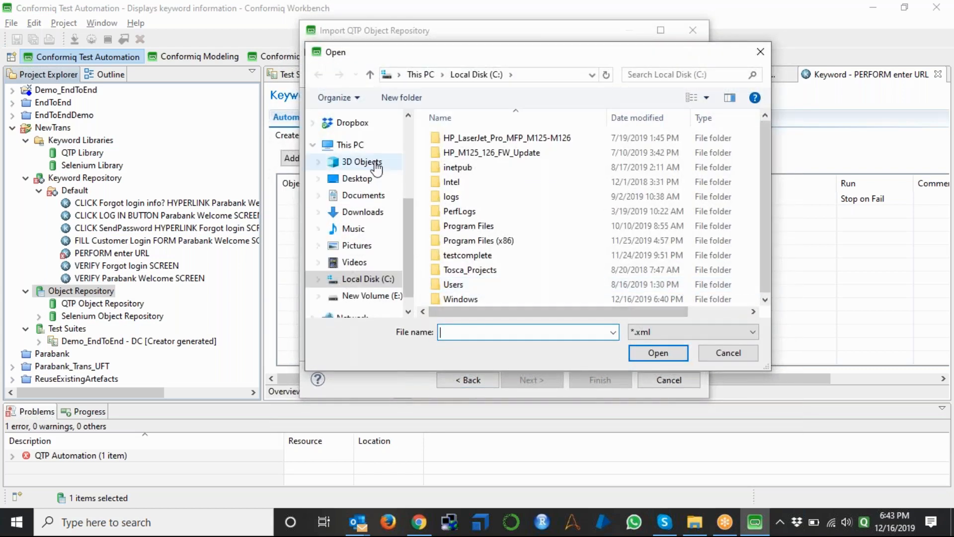
left_click(363, 212)
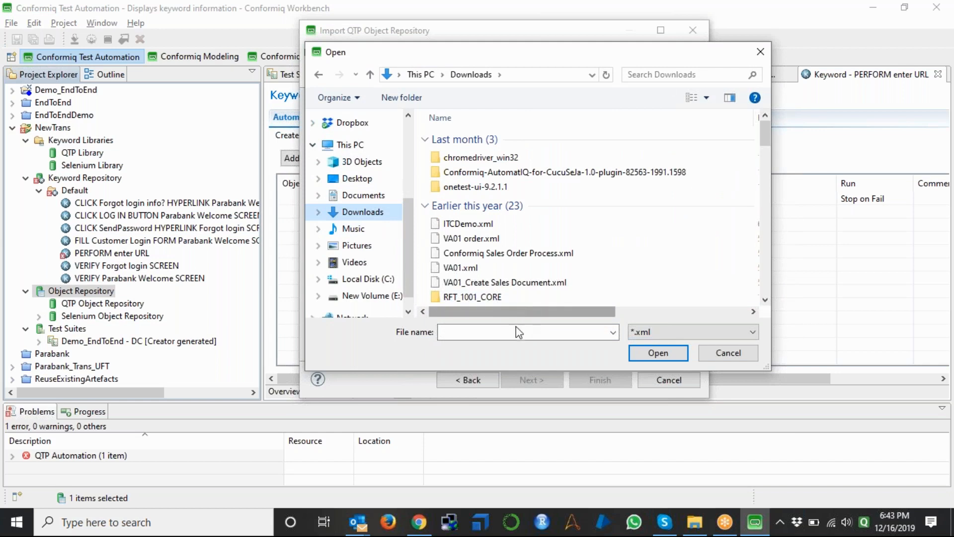
left_click(487, 336)
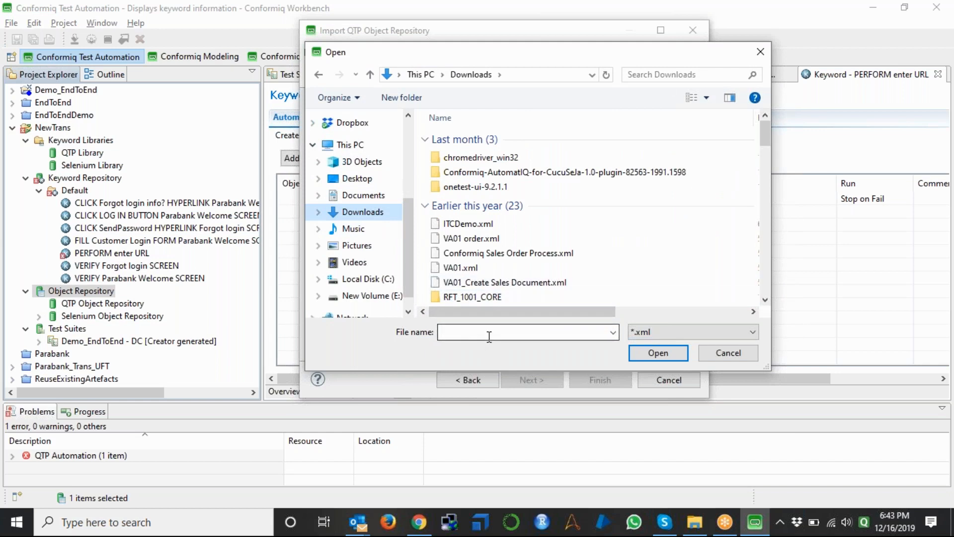
type("pbn")
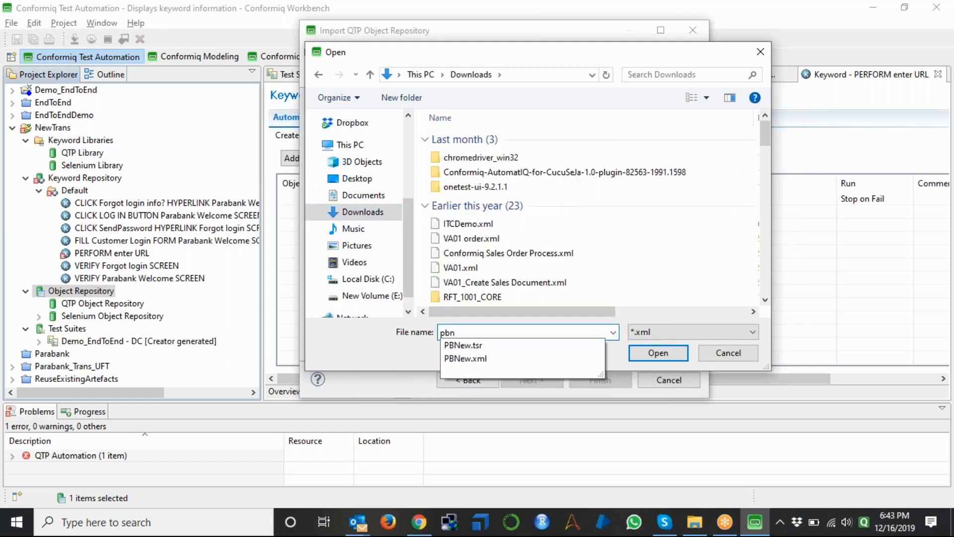
left_click(486, 358)
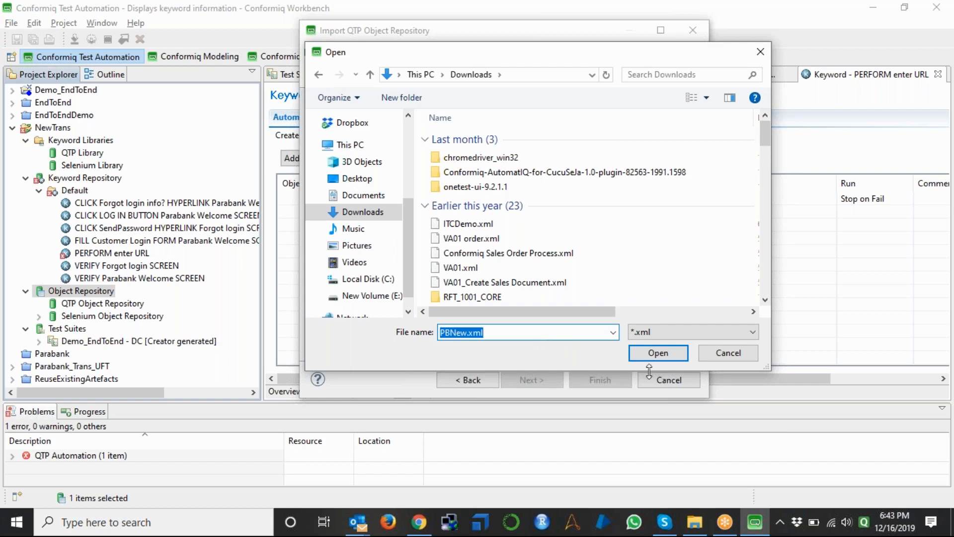
left_click(656, 353)
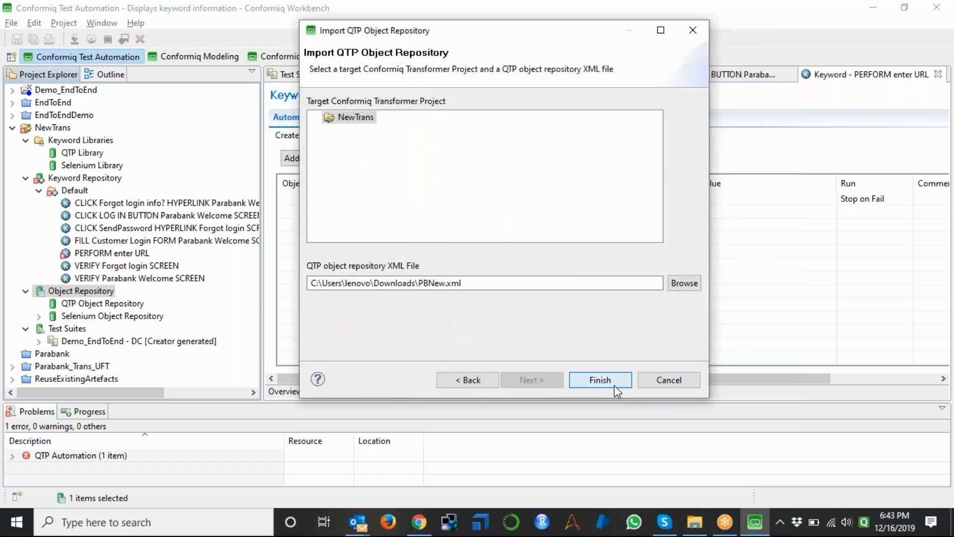
left_click(614, 385)
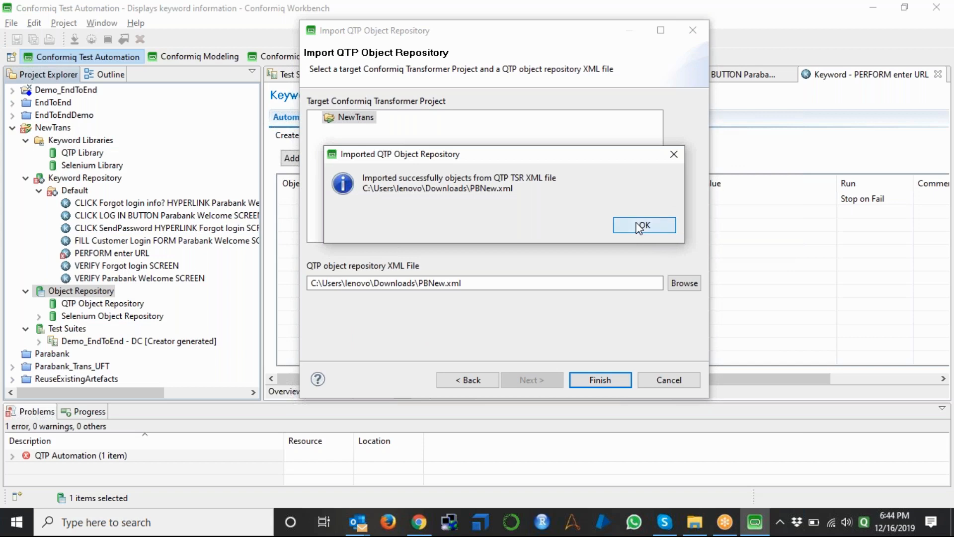
left_click(639, 228)
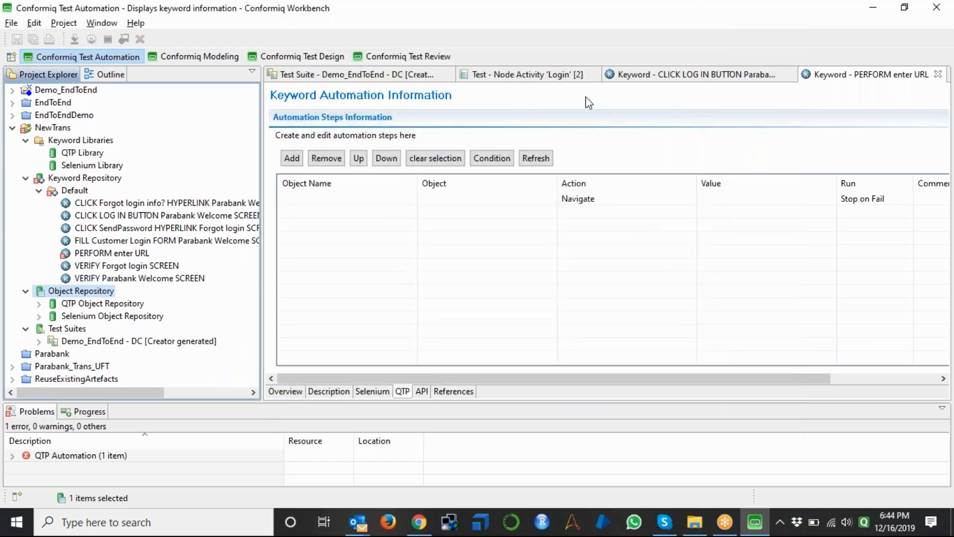
Step: Add a QTP automation step using the repository's Register object to the CLICK LOG IN BUTTON keyword and save it
left_click(665, 74)
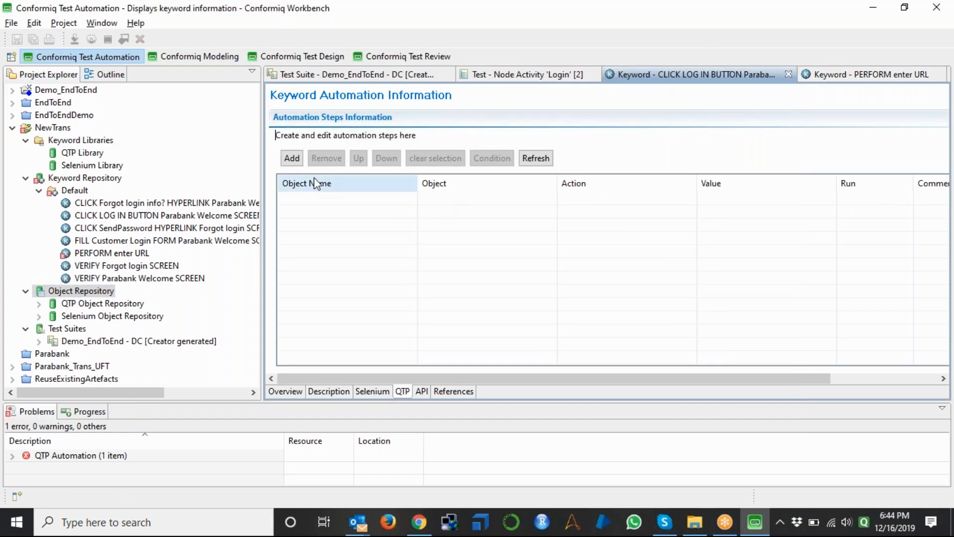
left_click(291, 157)
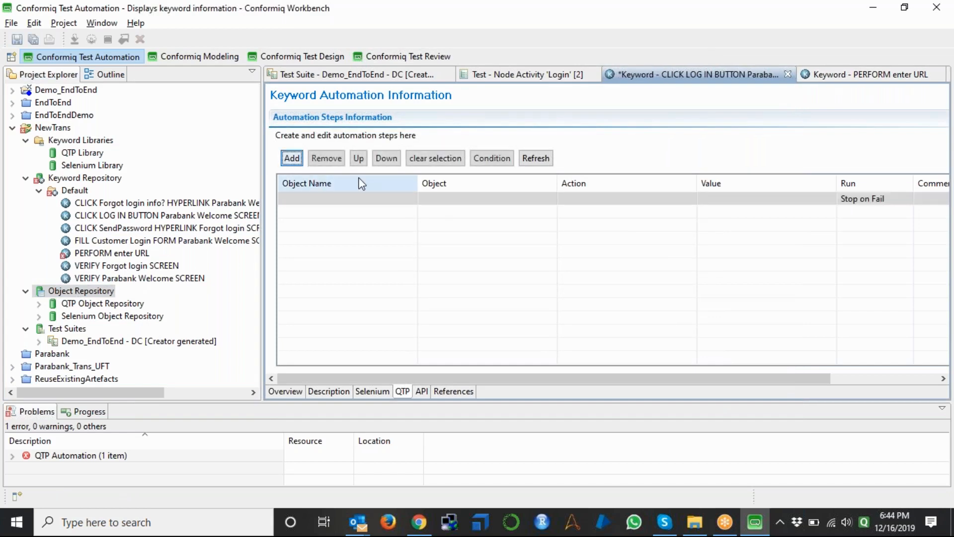
right_click(428, 195)
left_click(445, 202)
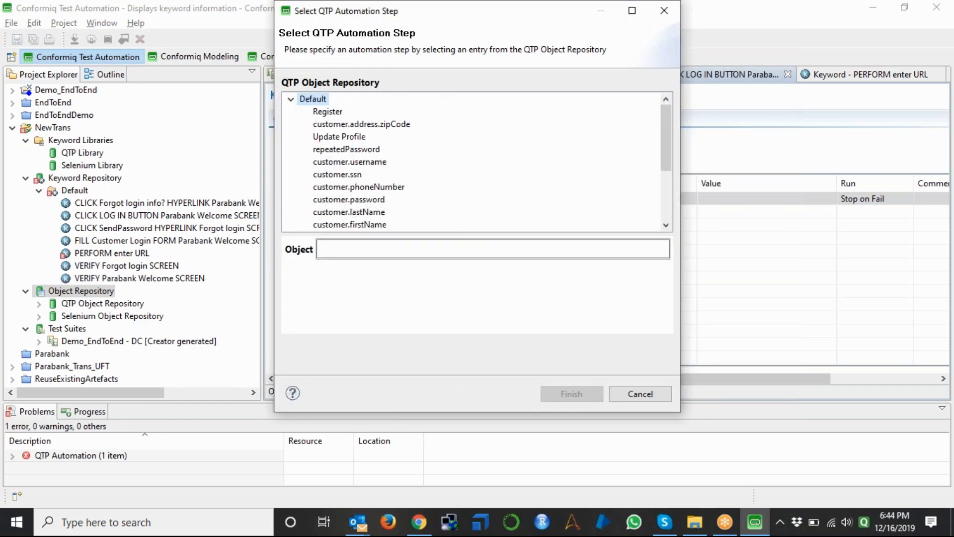
key("Down")
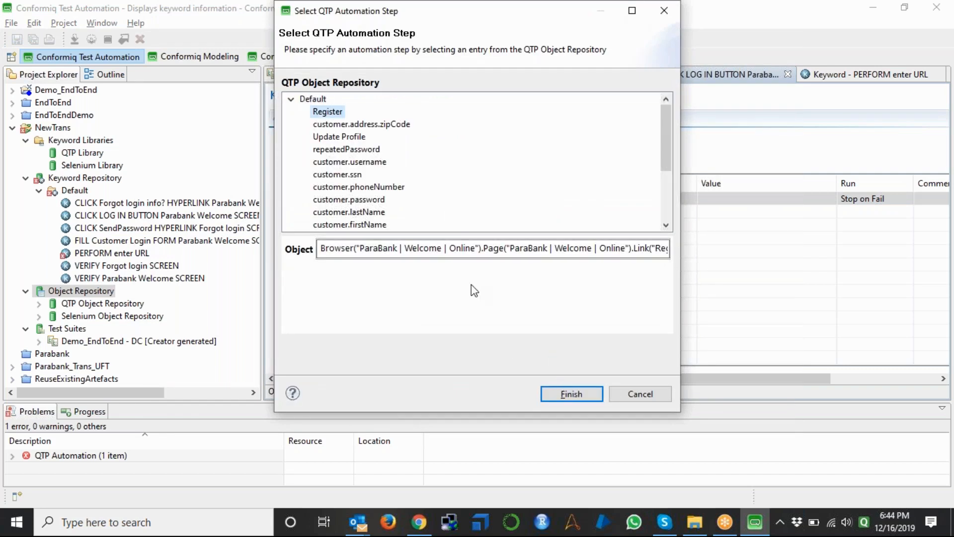
key("End")
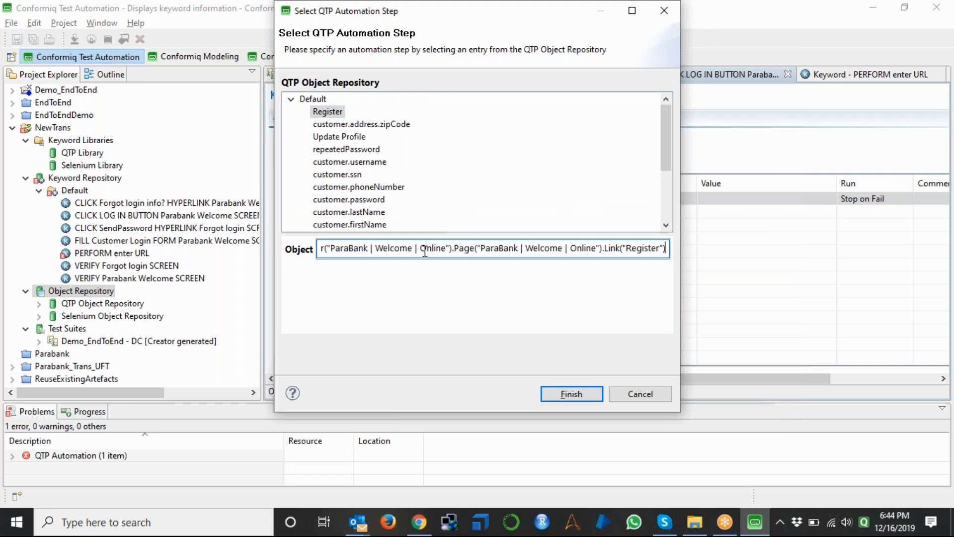
left_click(576, 395)
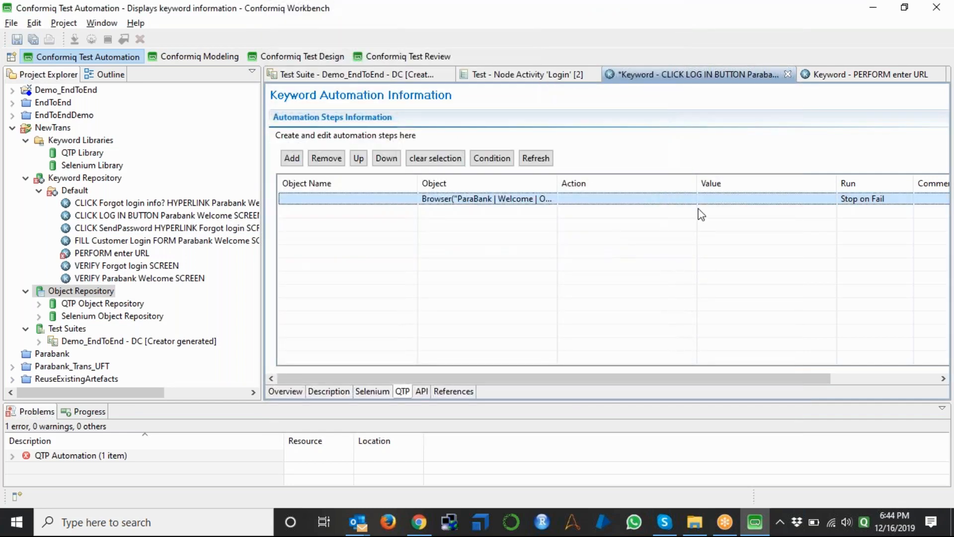
key("ctrl+s")
left_click(648, 202)
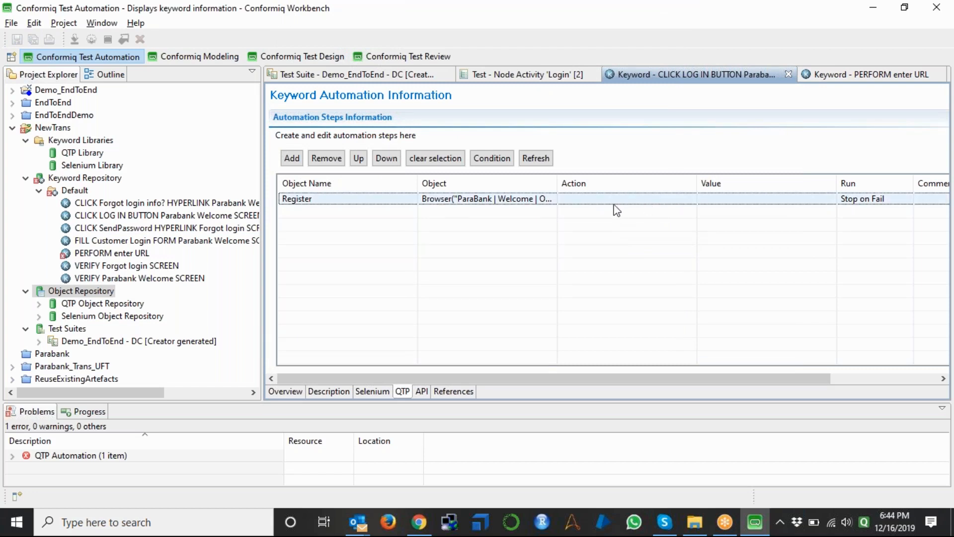
left_click(519, 80)
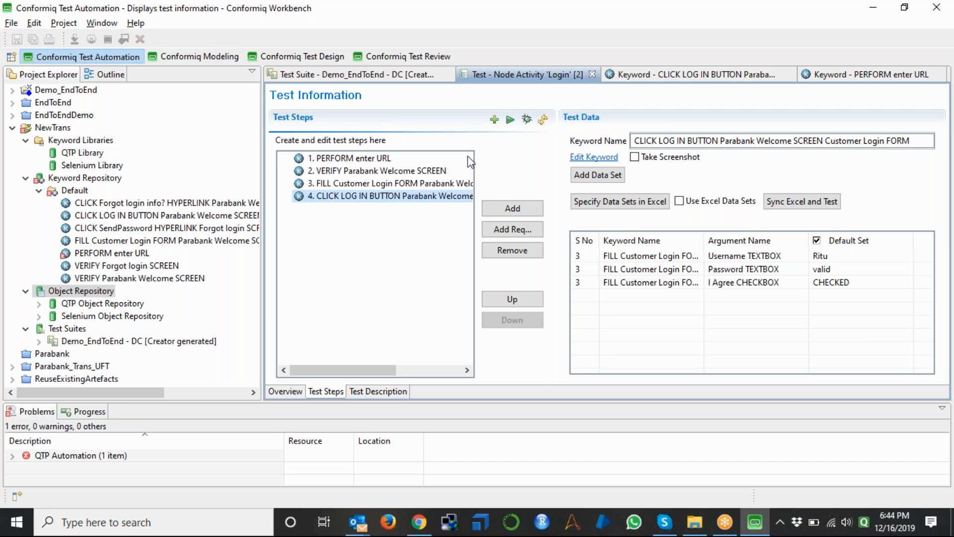
left_click(511, 121)
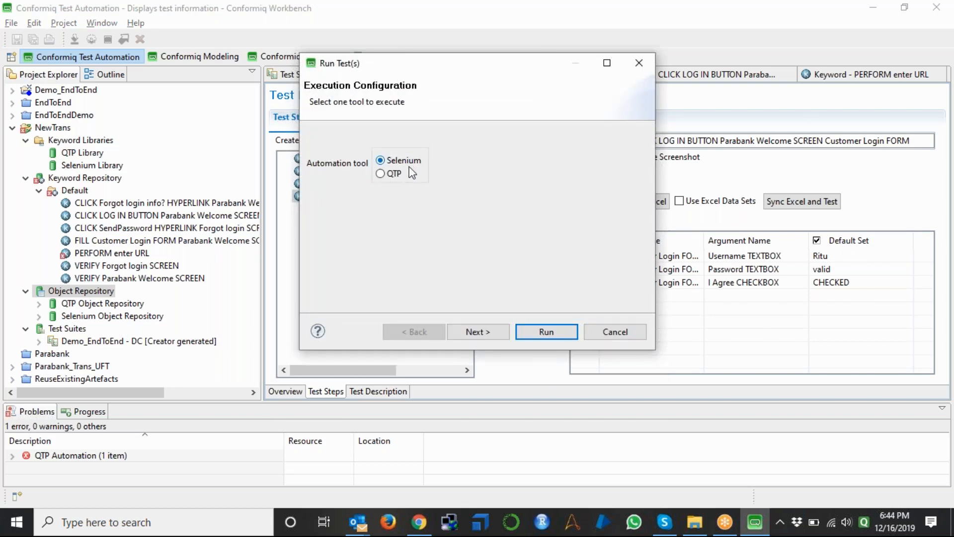
left_click(615, 333)
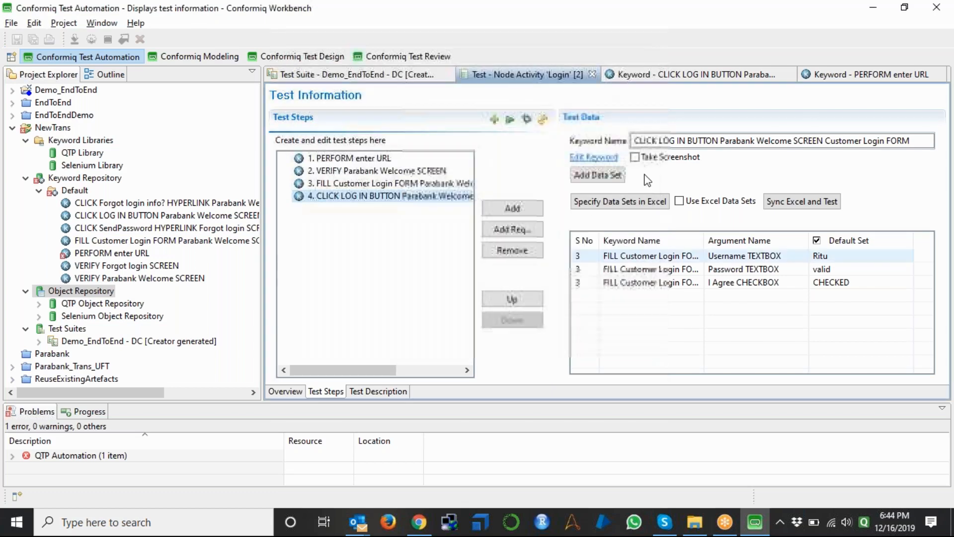
Step: Compare the QTP and Selenium automation steps of the CLICK LOG IN BUTTON keyword
left_click(666, 75)
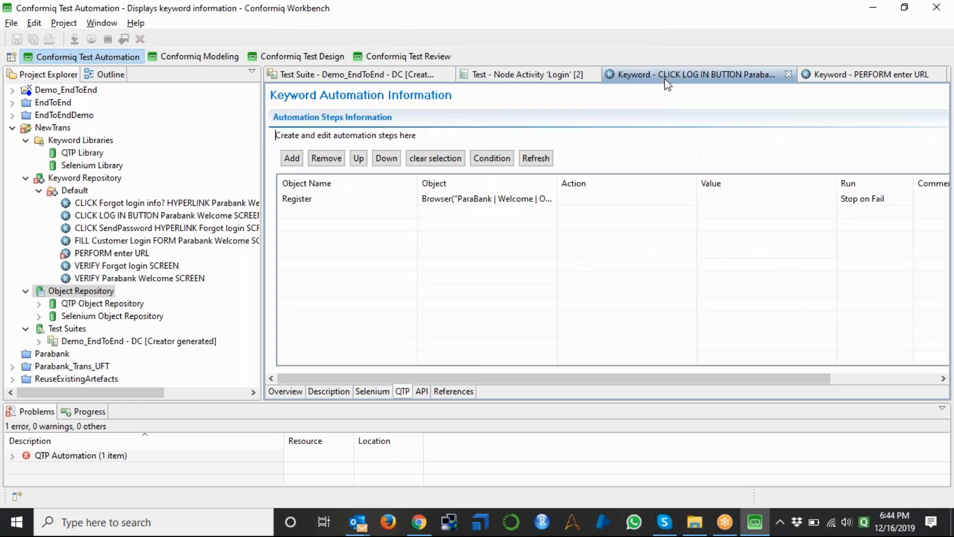
left_click(374, 392)
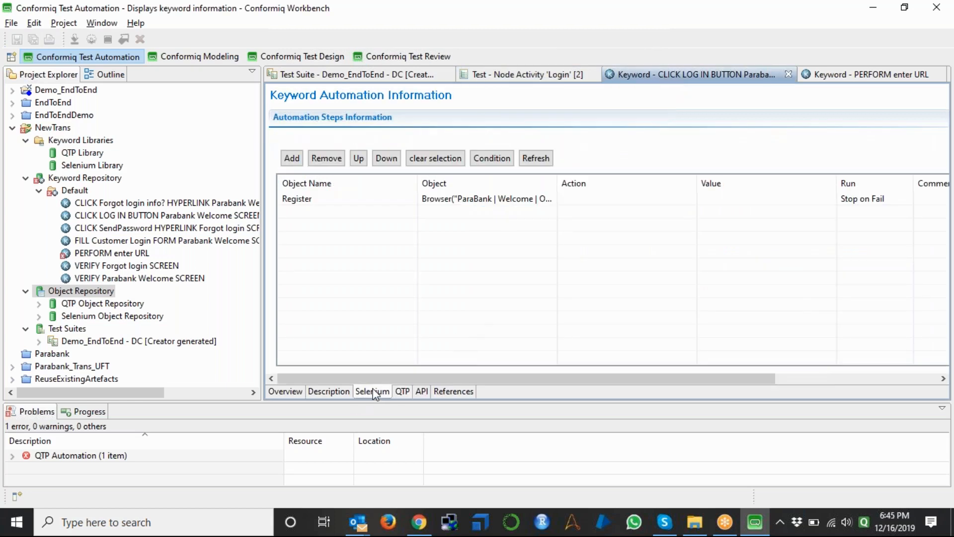
left_click(402, 393)
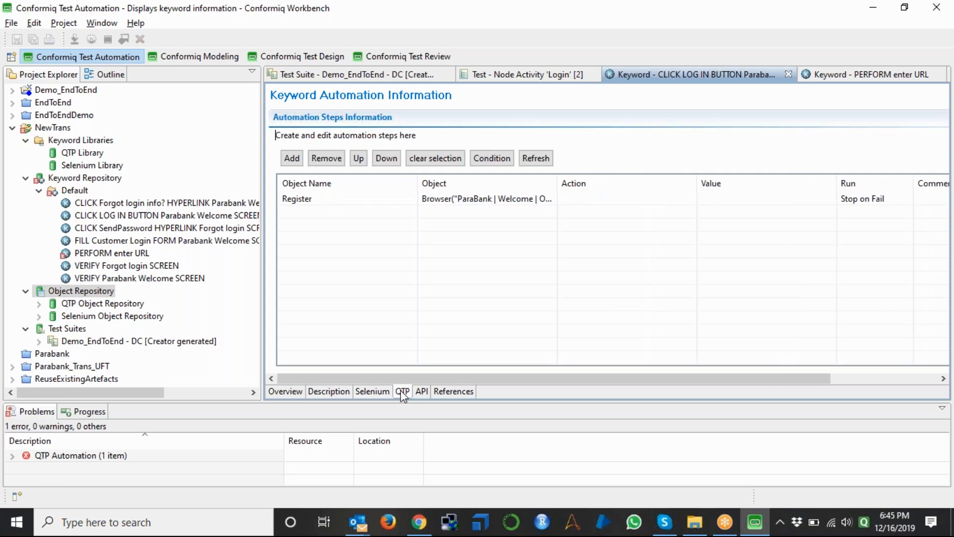
left_click(381, 393)
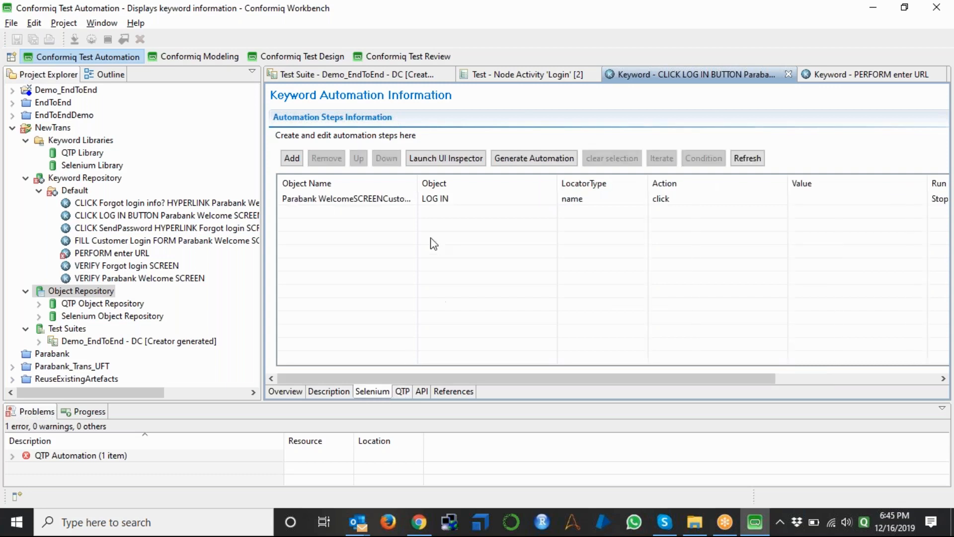
Step: Open the run configuration of the Node Activity 'Login' [2] test and view the execution settings for QTP
left_click(541, 76)
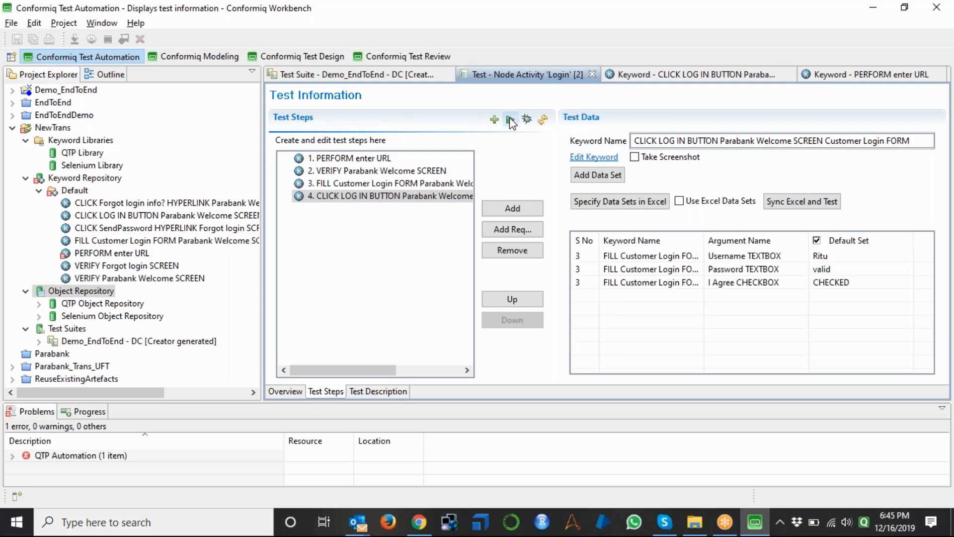
left_click(511, 120)
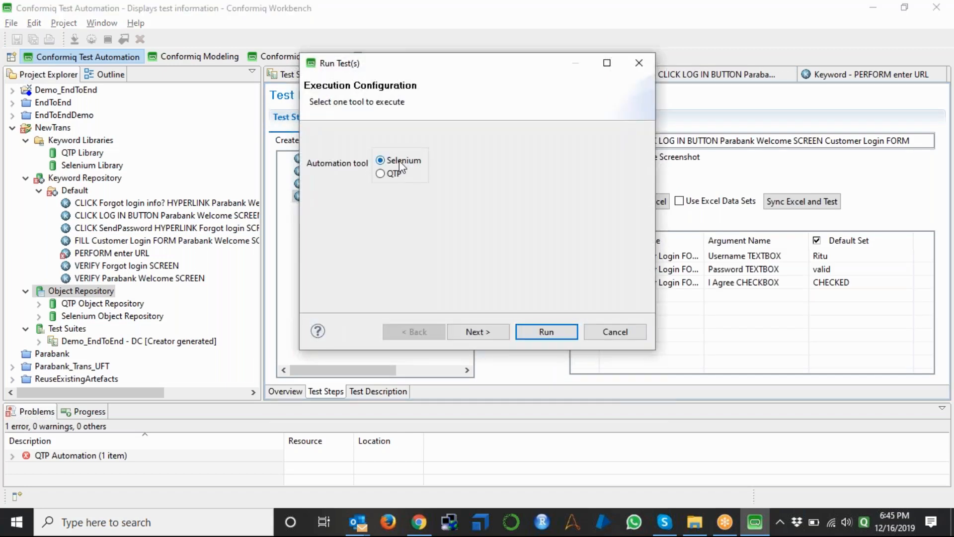
left_click(392, 175)
left_click(479, 331)
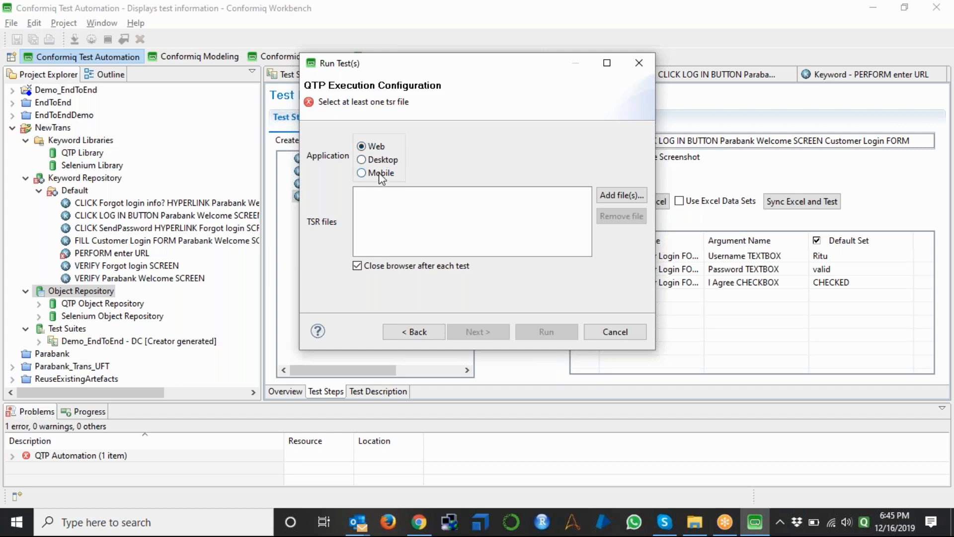
Step: Review the Selenium run options of the Login test, including Parallel Execution for a Web Application, and close the configuration without running
left_click(411, 332)
left_click(396, 161)
left_click(487, 332)
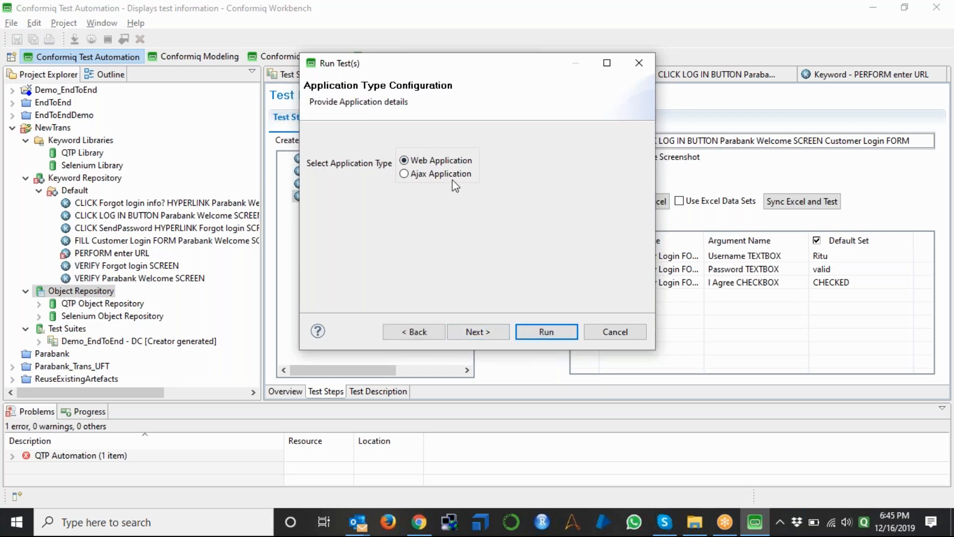
left_click(482, 329)
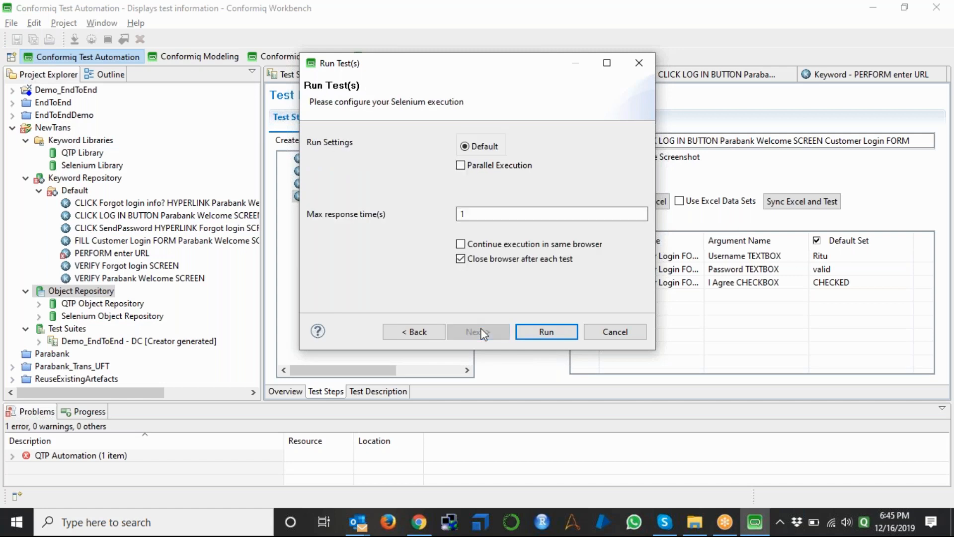
left_click(461, 165)
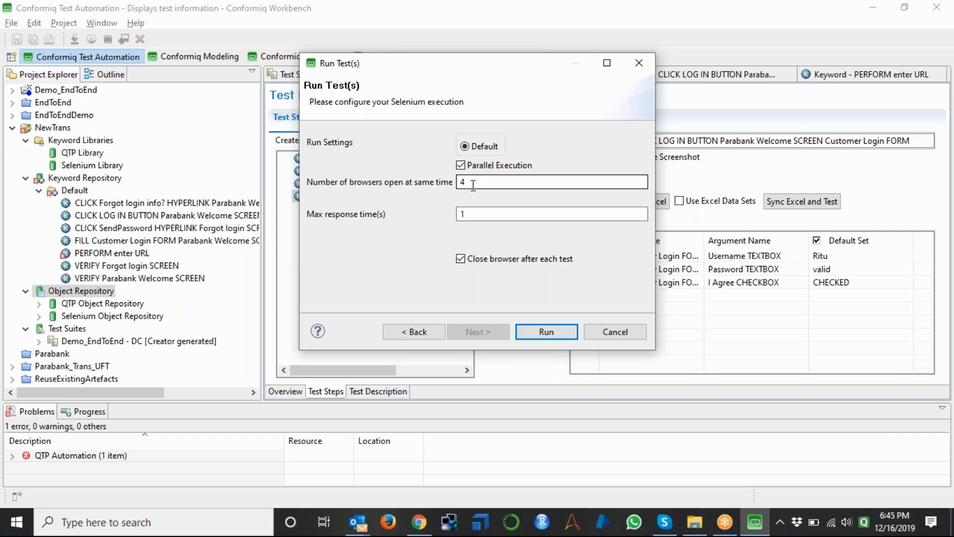
left_click(609, 333)
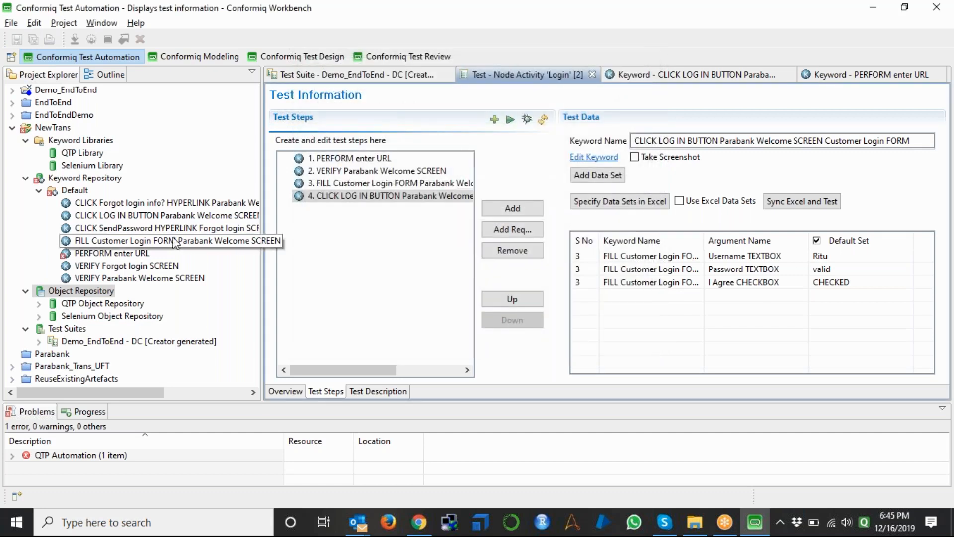
Step: In the Demo_EndToEnd - DC suite's Default Selenium run setting, enable Chrome and IE for the Login test and exclude the Forgot Login test from running
double_click(82, 343)
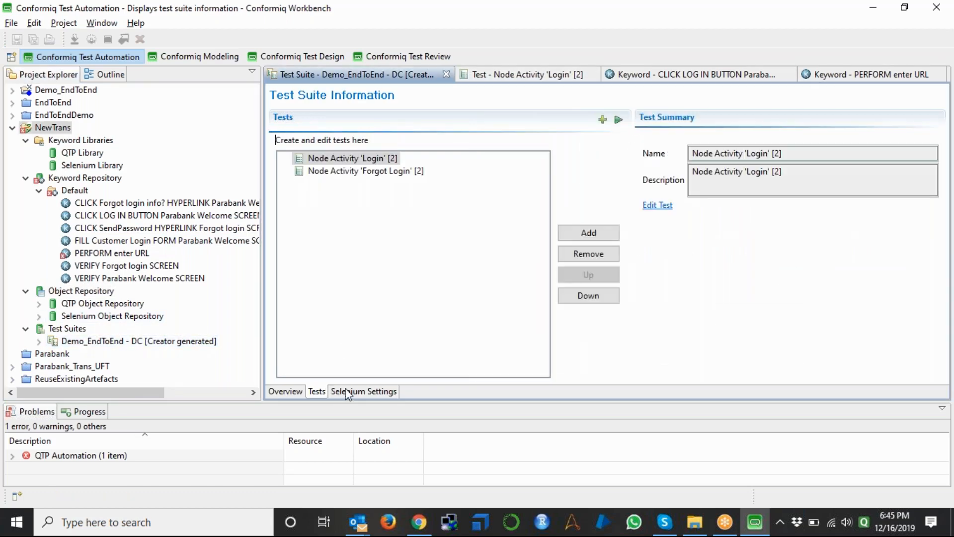
left_click(348, 393)
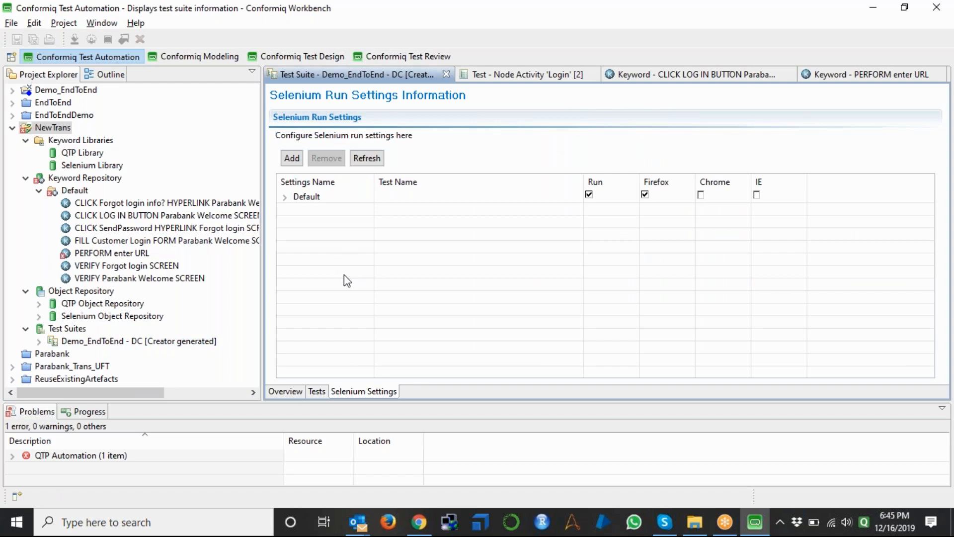
left_click(285, 199)
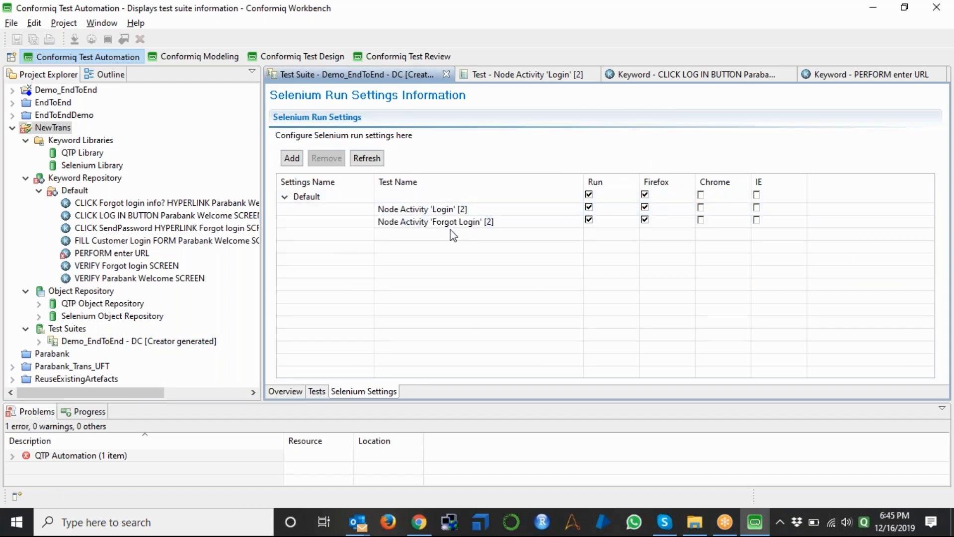
left_click(701, 207)
left_click(756, 207)
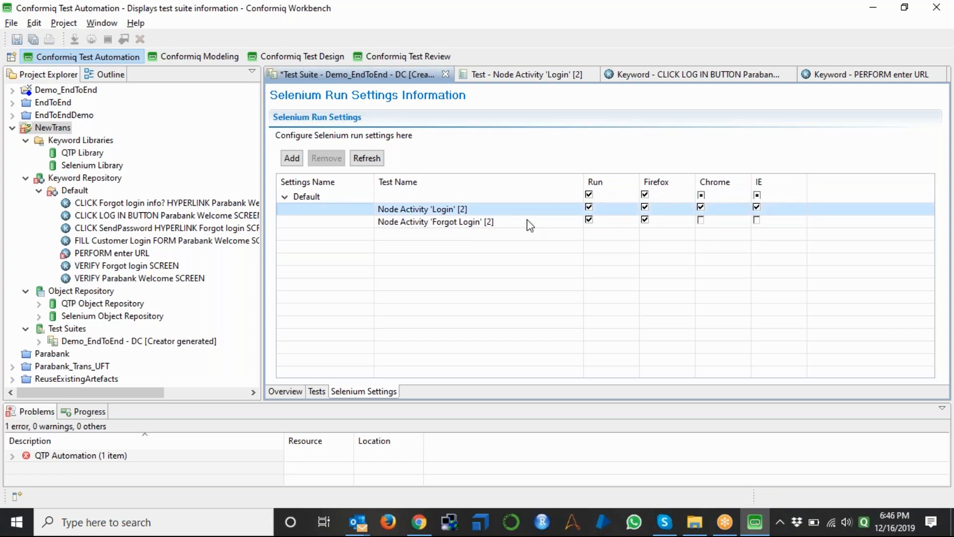
left_click(589, 220)
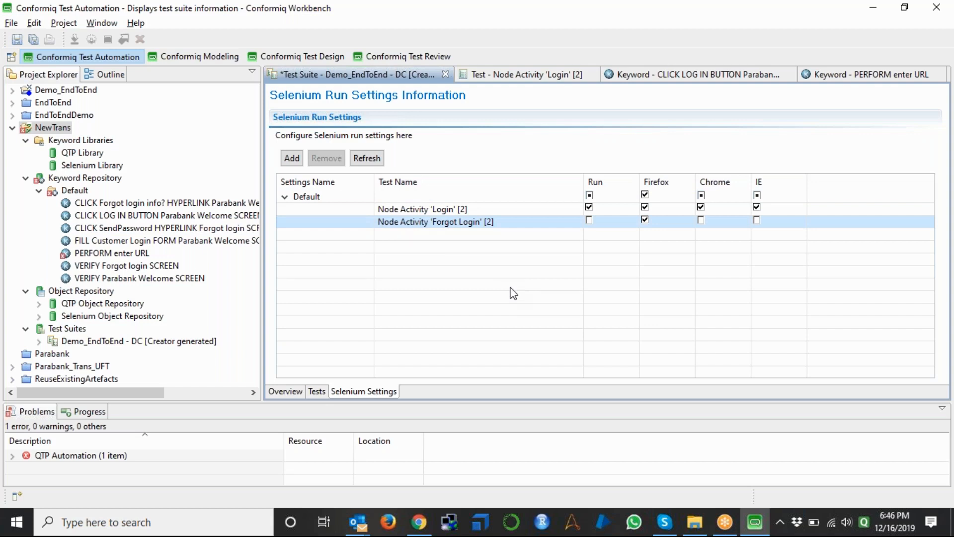
Step: Add another Selenium run setting that runs both Login and Forgot Login tests in Chrome instead of Firefox, and save the suite
left_click(292, 159)
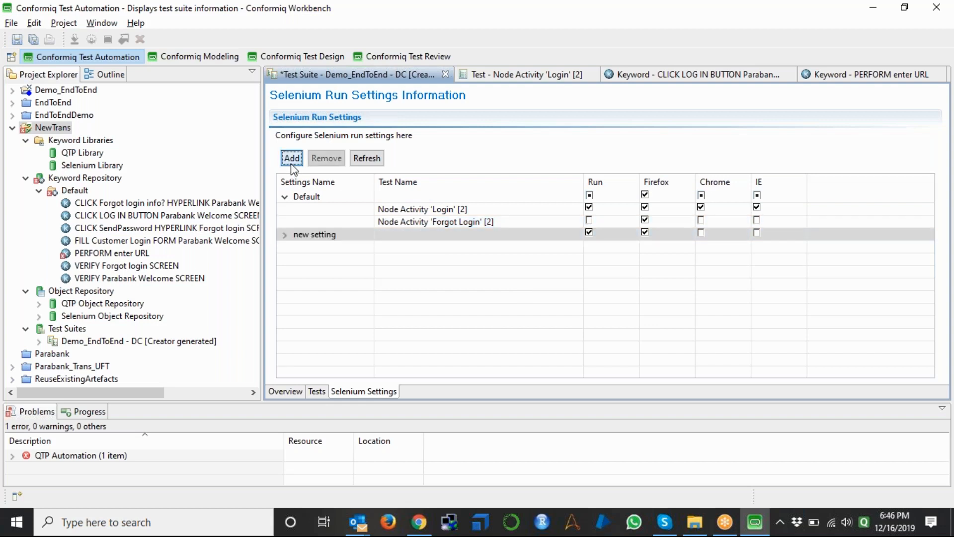
left_click(285, 235)
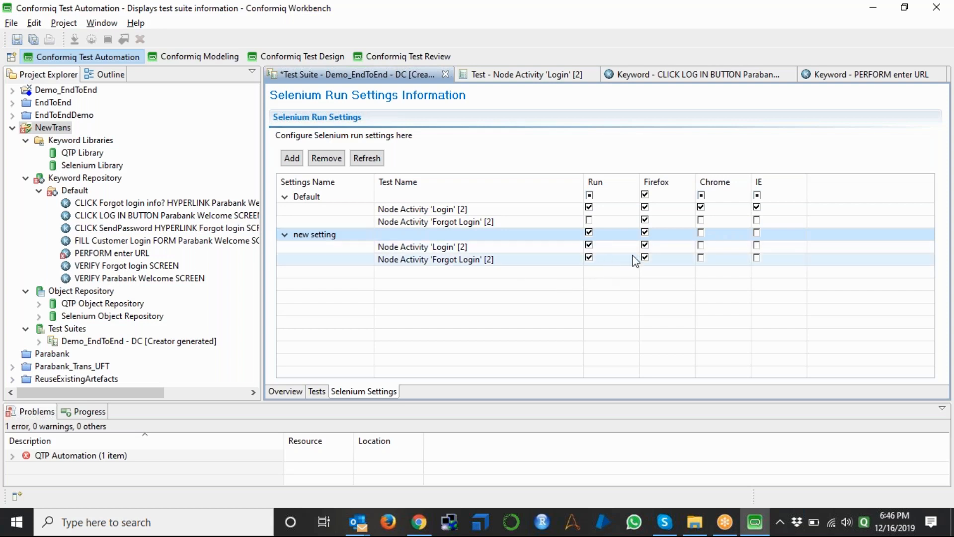
left_click(646, 247)
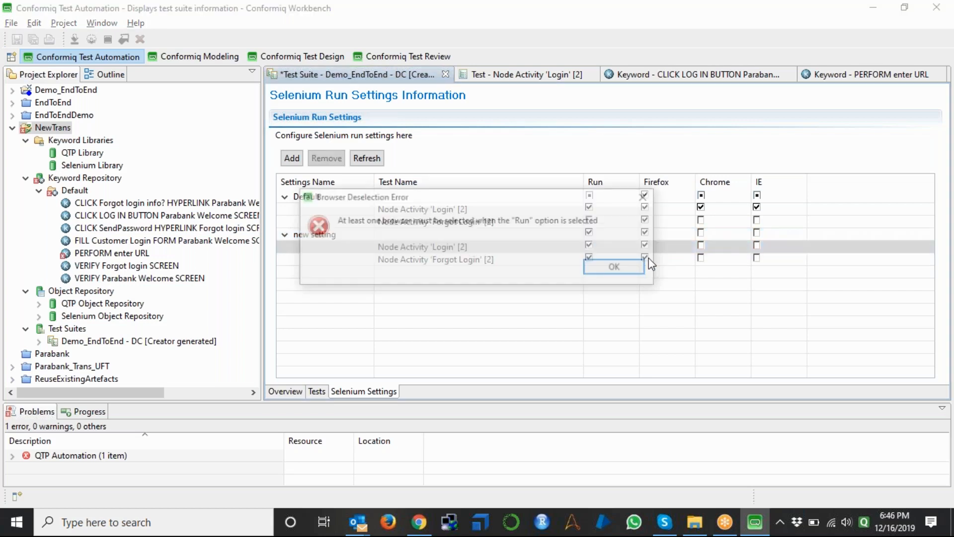
key("Return")
left_click(701, 232)
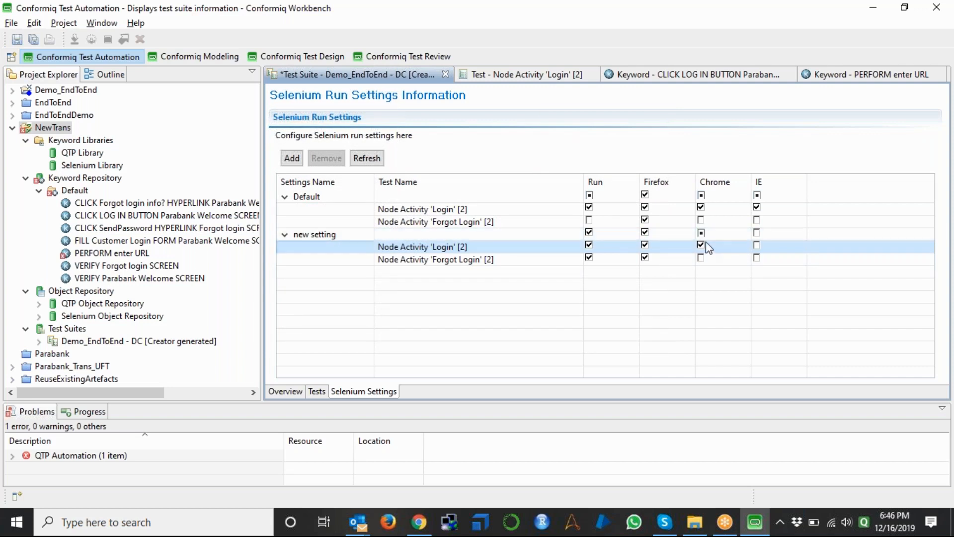
left_click(700, 261)
left_click(645, 244)
left_click(645, 257)
key("ctrl+s")
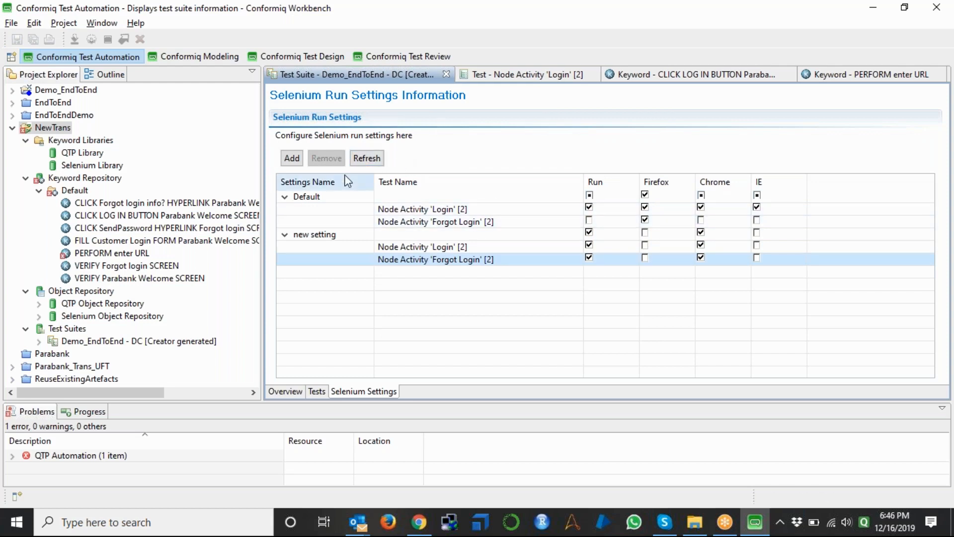
Step: View the run settings offered for a Selenium Web Application run of the test suite and close the configuration without running
left_click(318, 391)
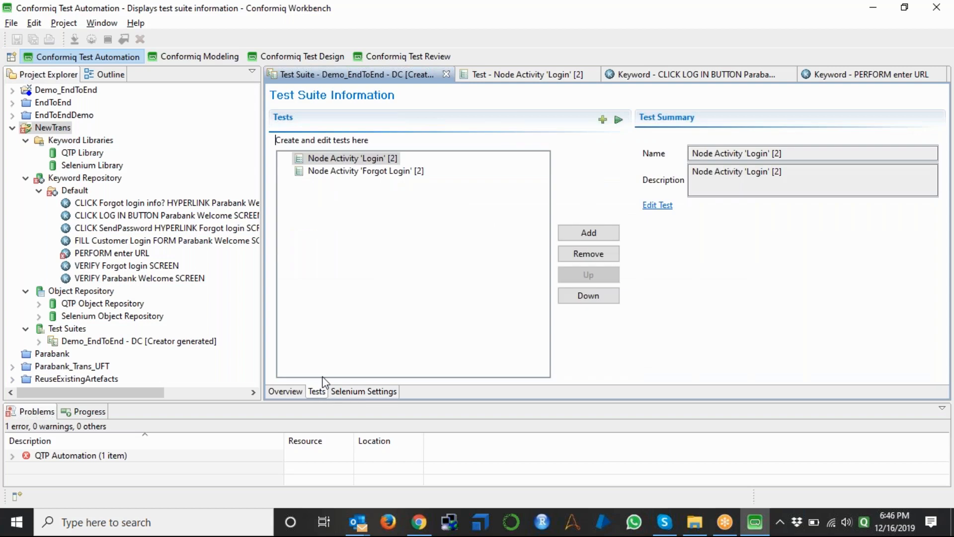
left_click(618, 120)
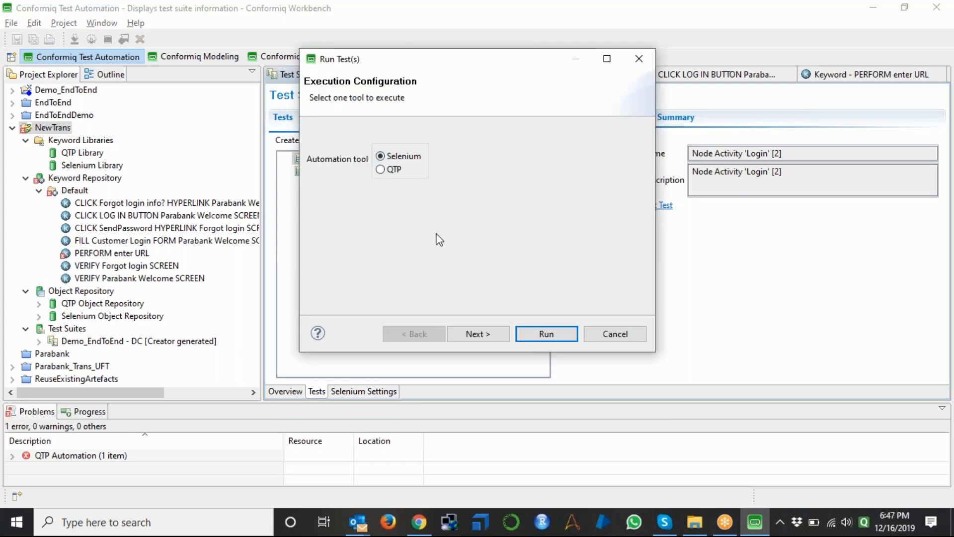
left_click(478, 333)
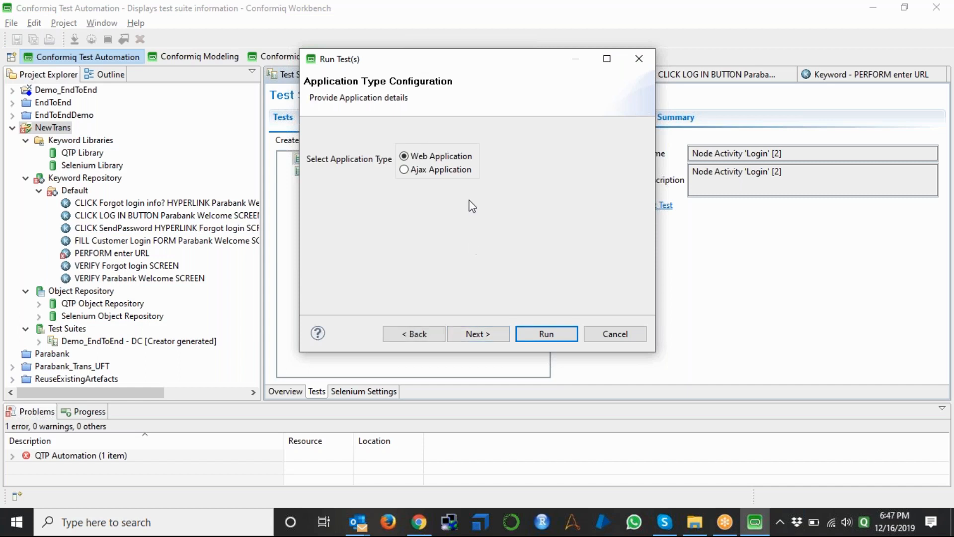
left_click(478, 335)
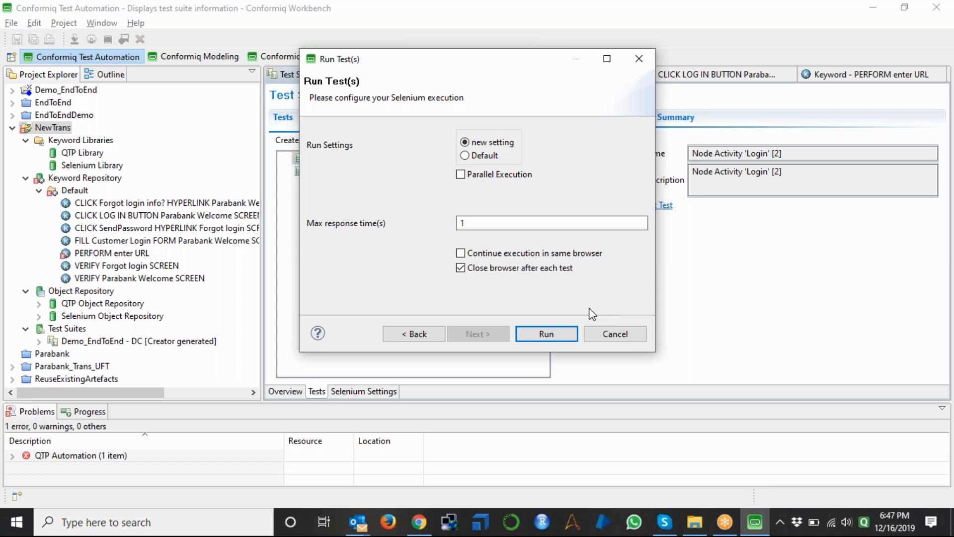
left_click(608, 334)
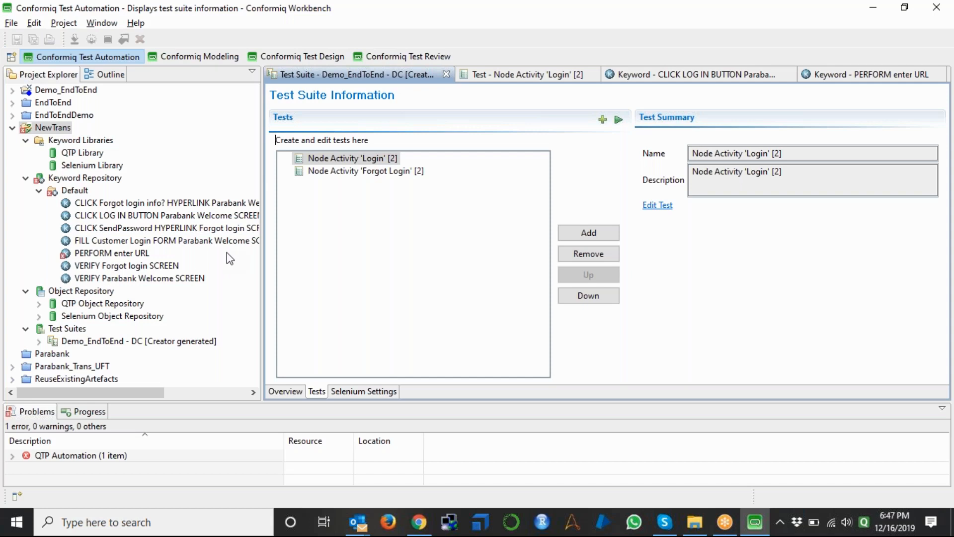
Step: Open the QTP automation steps of the PERFORM enter URL keyword and locate the project's Selenium Library
left_click(133, 254)
double_click(133, 255)
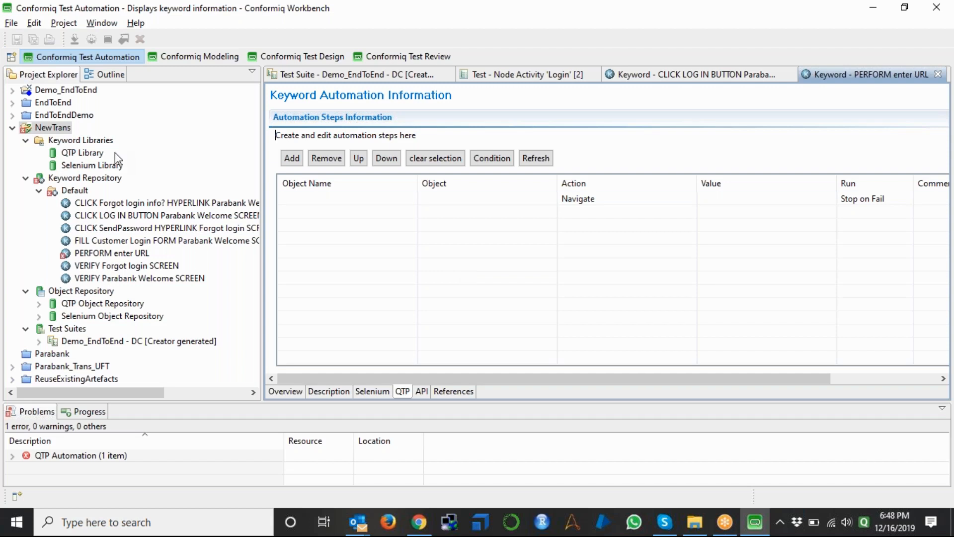
left_click(94, 167)
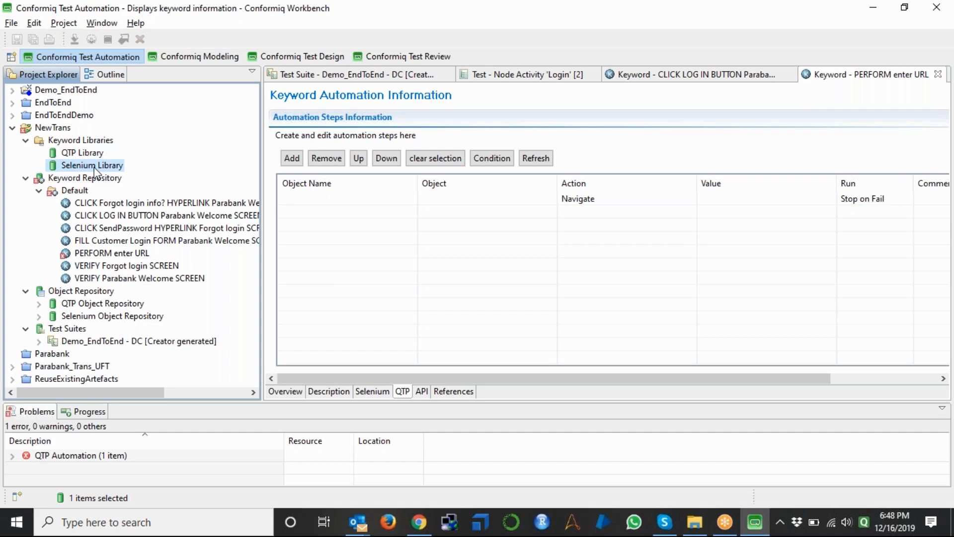
Step: Import the QTP function library Optus.qfl from the Desktop's Docs folder into the QTP Library of the NewTrans project
left_click(90, 154)
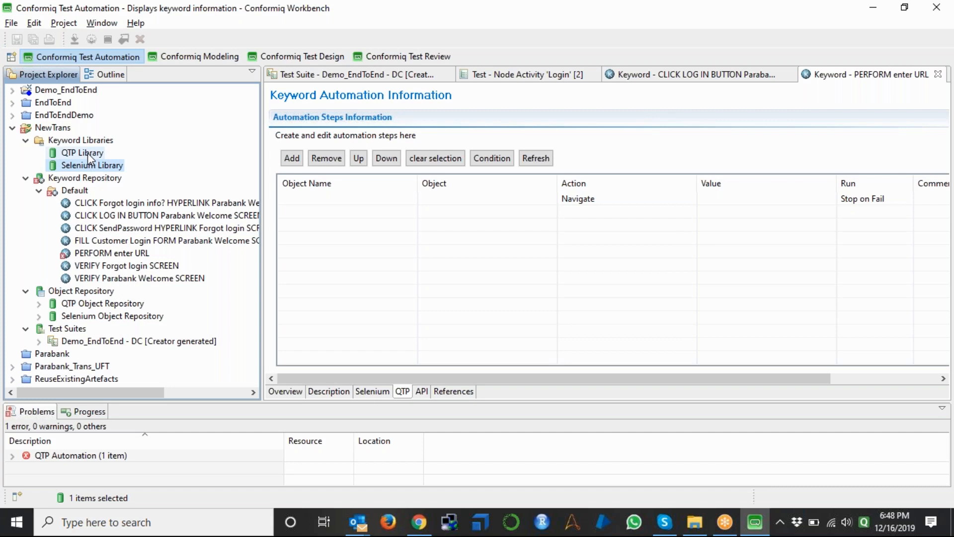
right_click(90, 155)
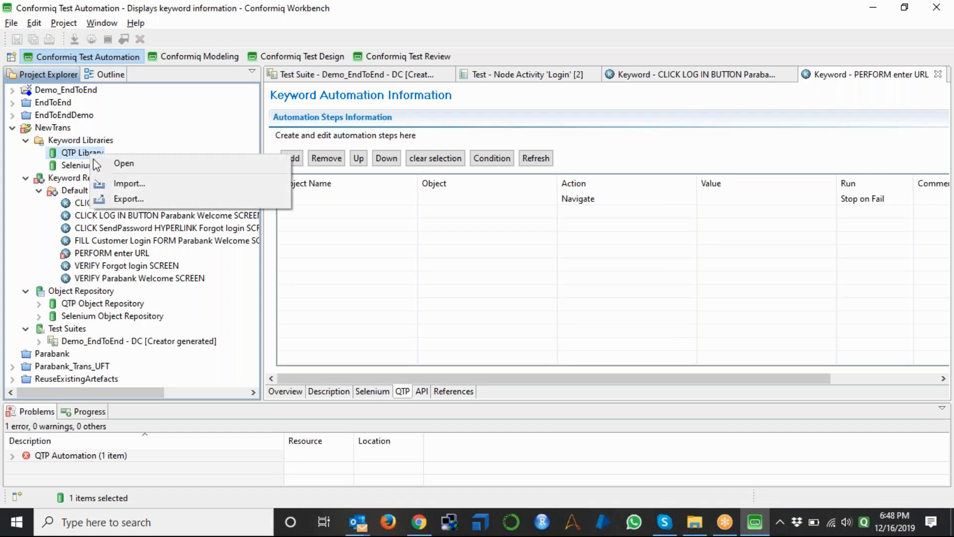
left_click(132, 183)
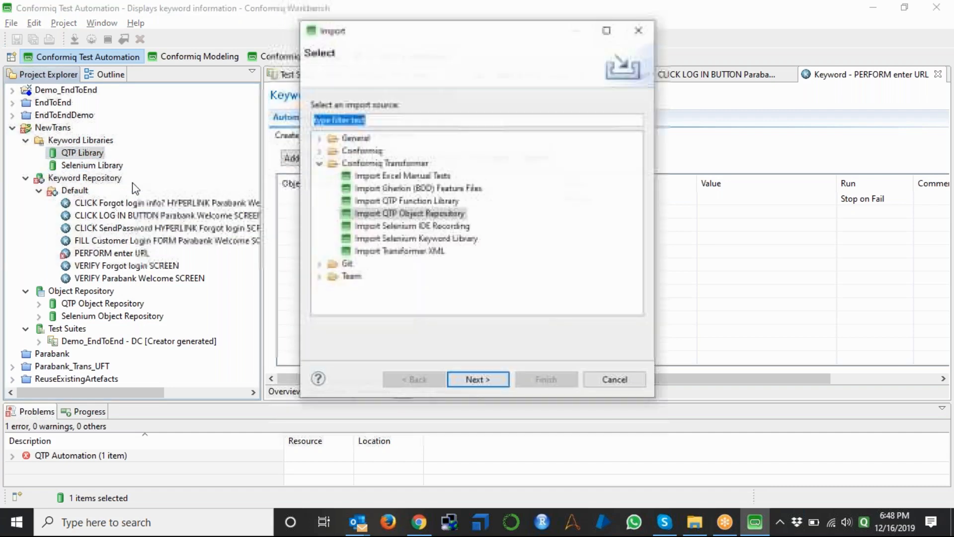
left_click(408, 202)
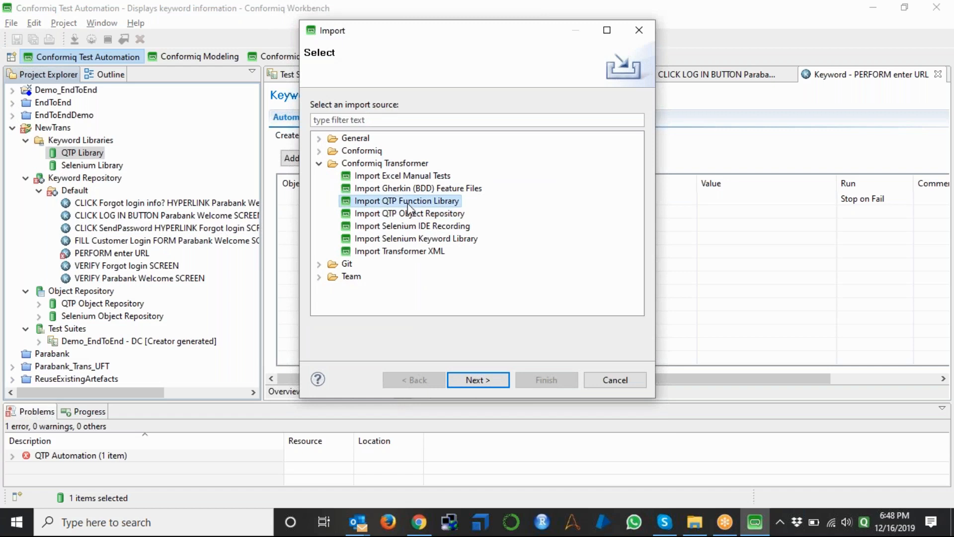
left_click(476, 381)
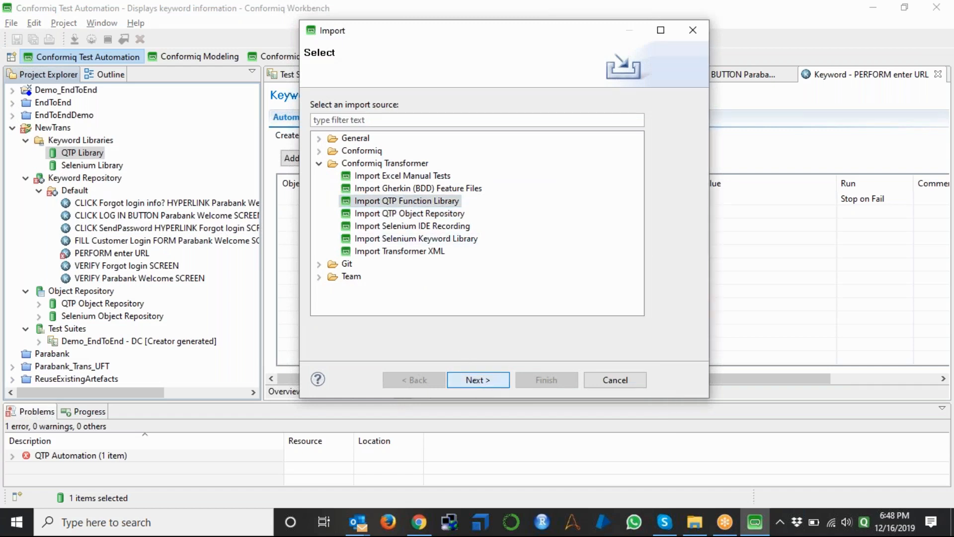
left_click(684, 282)
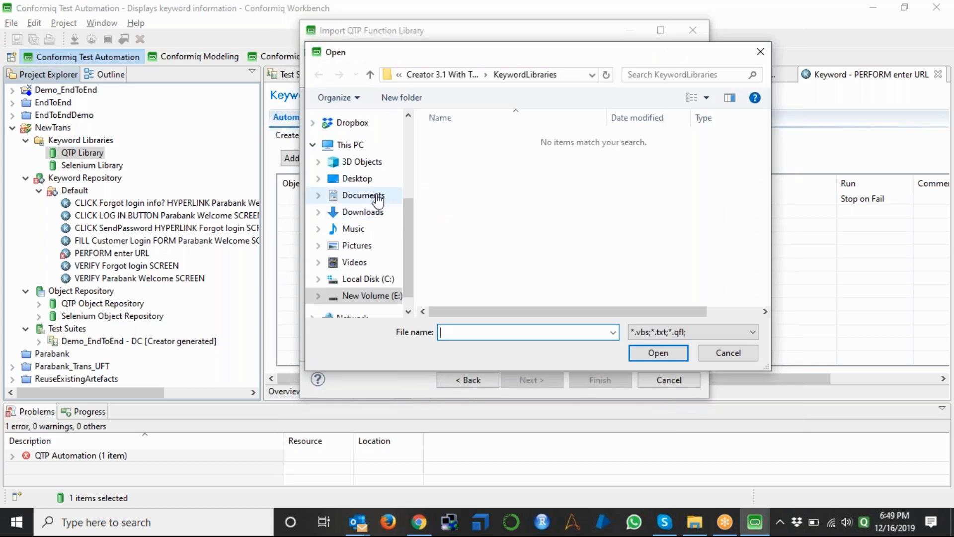
left_click(363, 179)
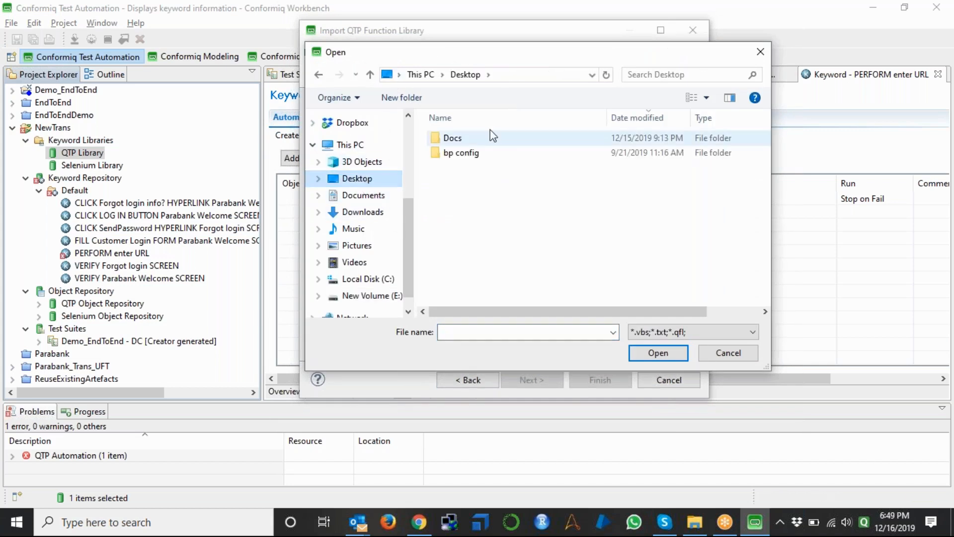
double_click(472, 138)
left_click(528, 331)
type("op")
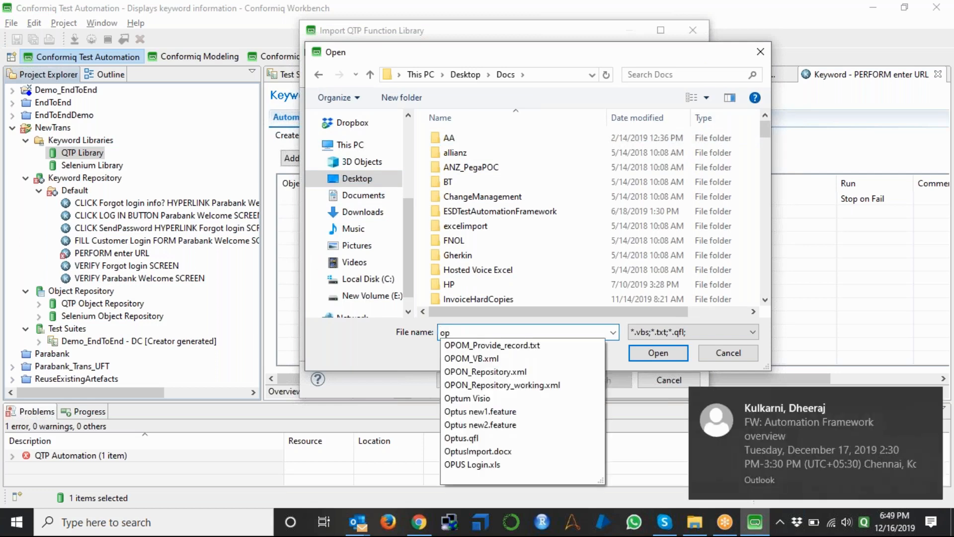
type("t")
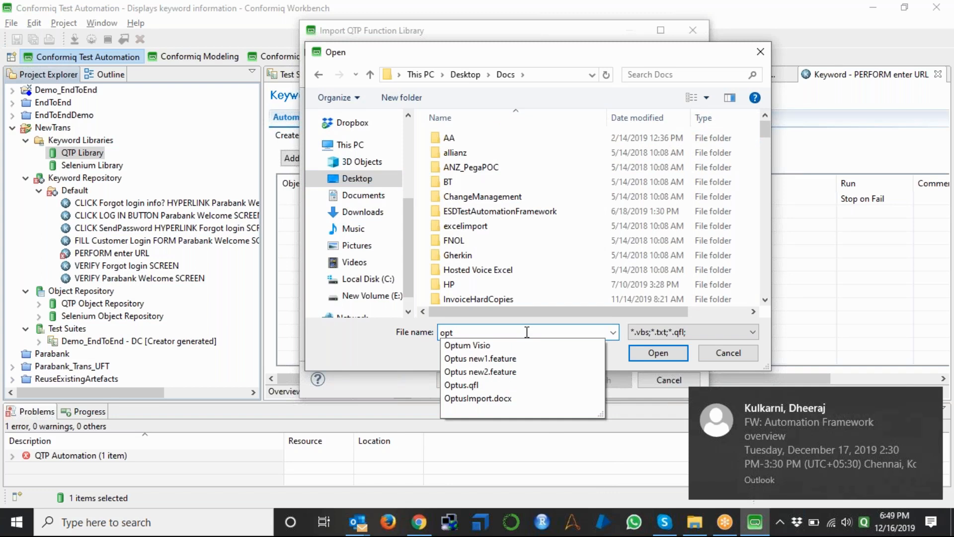
left_click(475, 386)
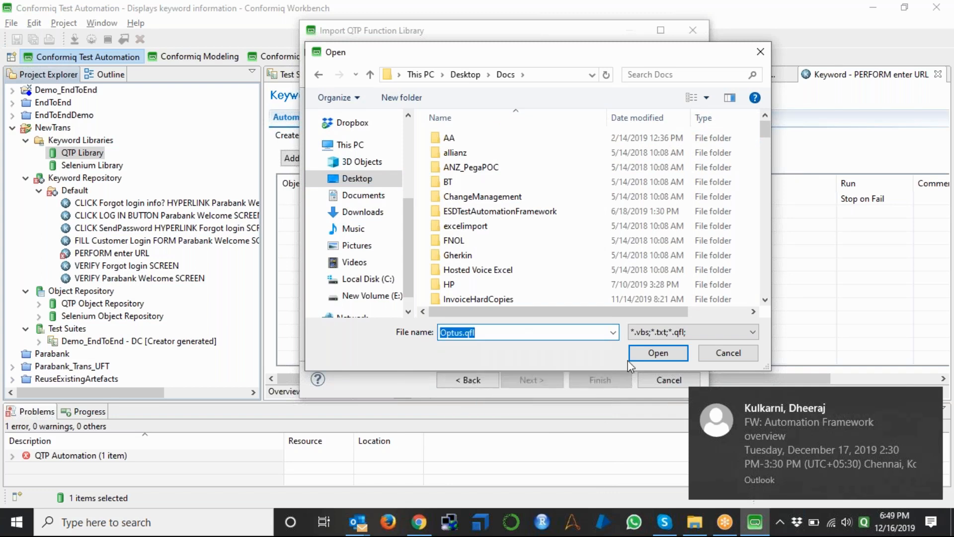
left_click(653, 352)
left_click(616, 383)
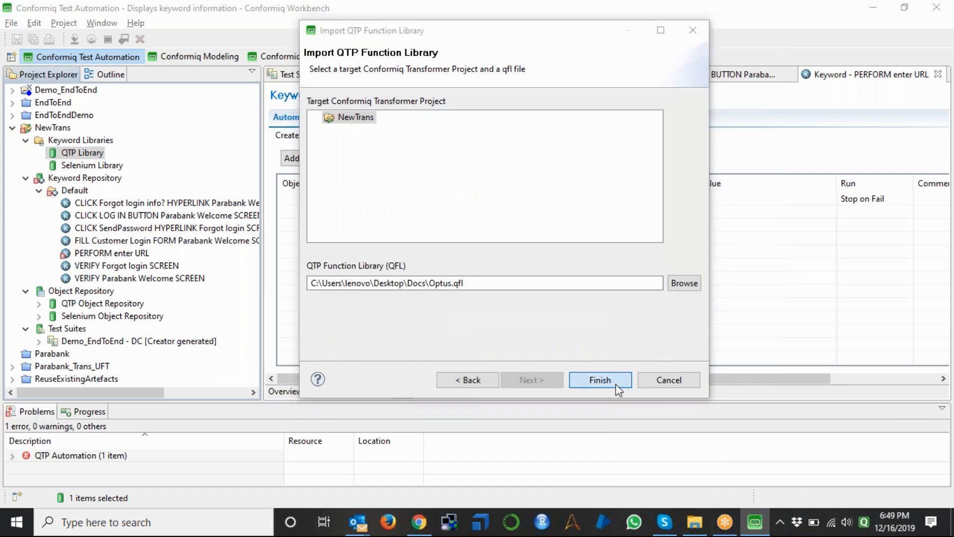
left_click(640, 227)
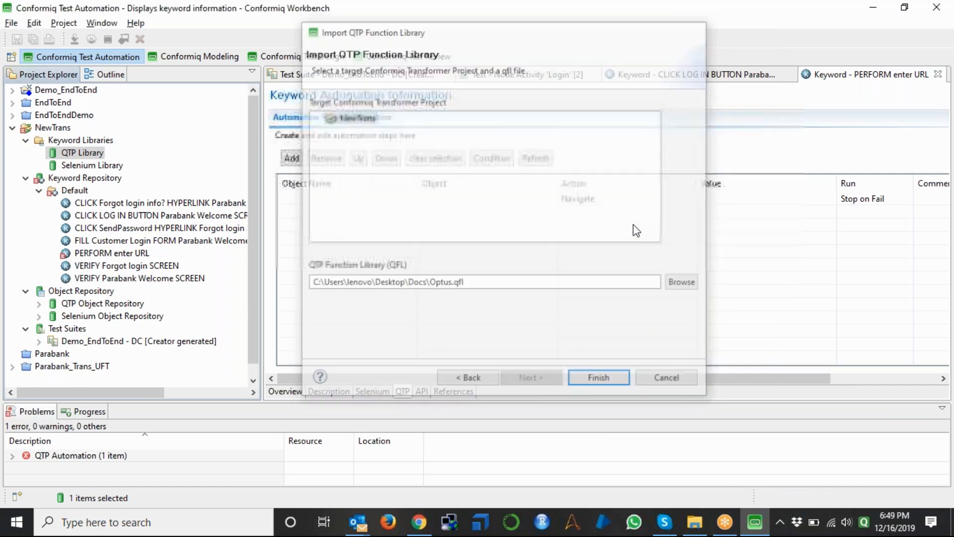
Step: Expand the imported Optus.qfl library to list its functions and select Select_From_Menu
left_click(40, 153)
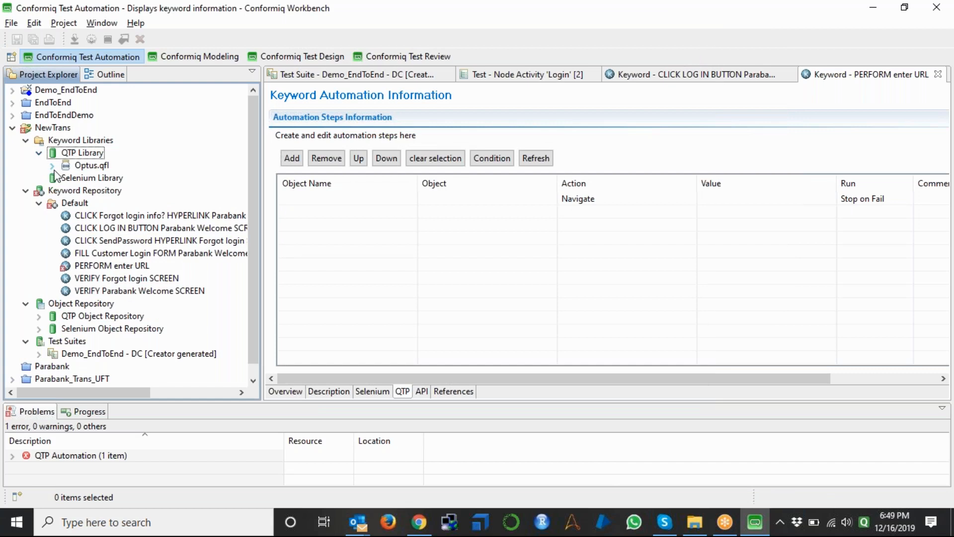
left_click(52, 165)
left_click(106, 179)
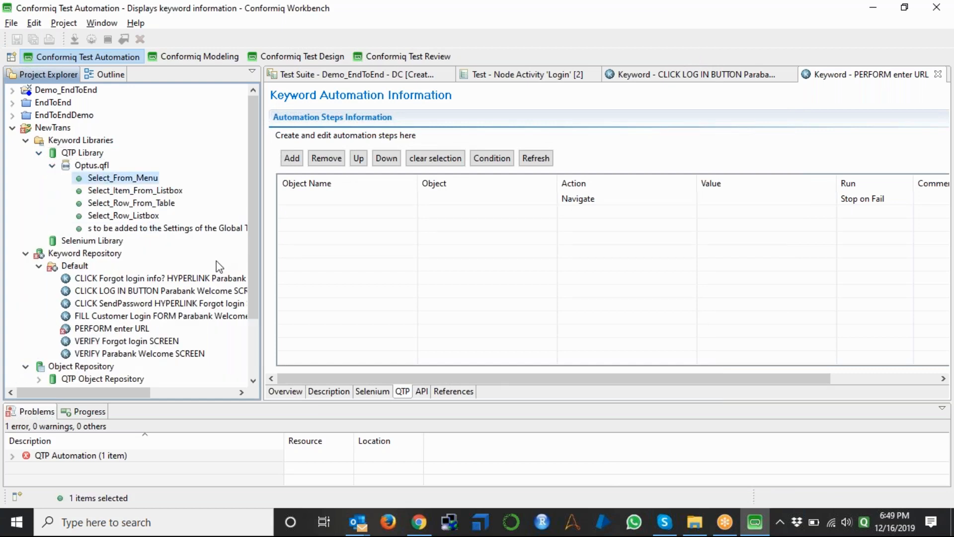
Step: Create a library keyword from the Select_From_Menu function of the Optus.qfl library
key("Down")
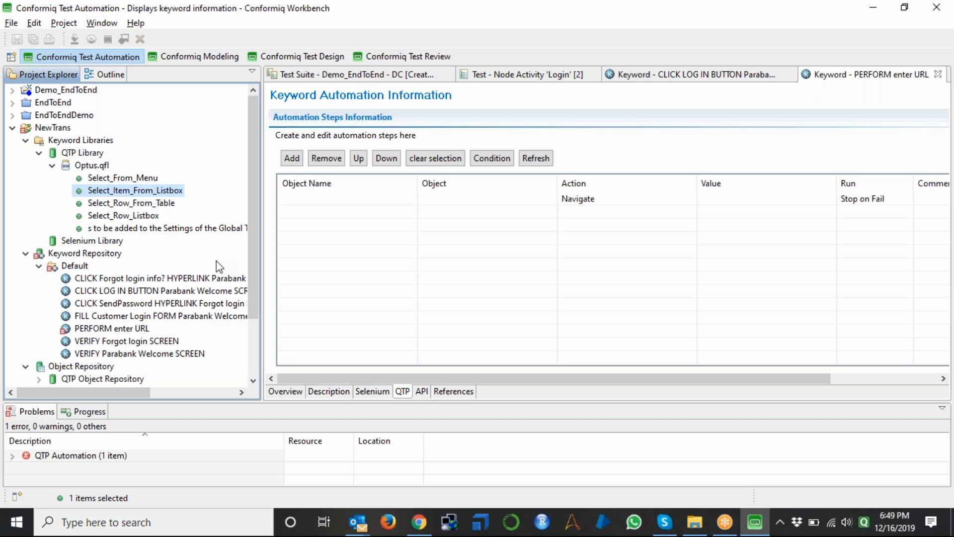
key("Down")
key("Down")
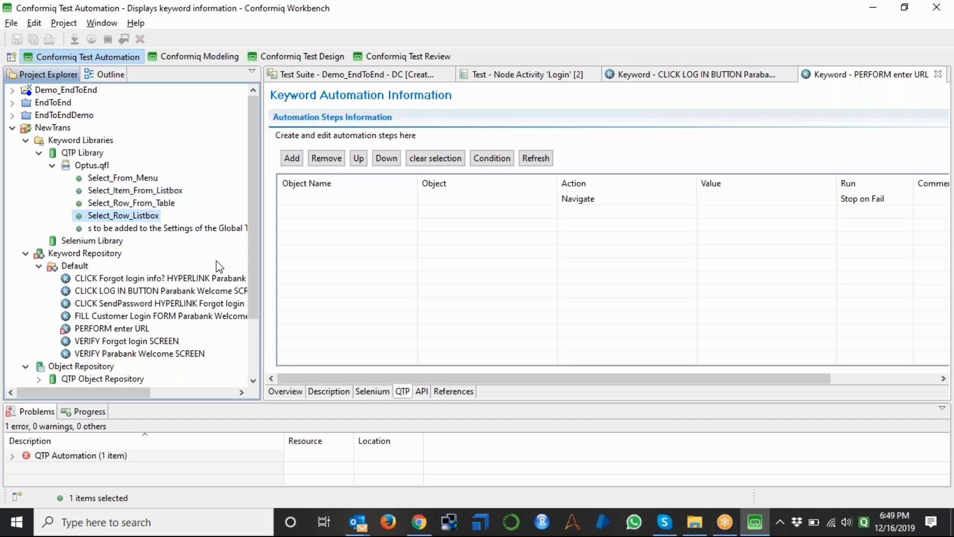
left_click(144, 179)
right_click(144, 179)
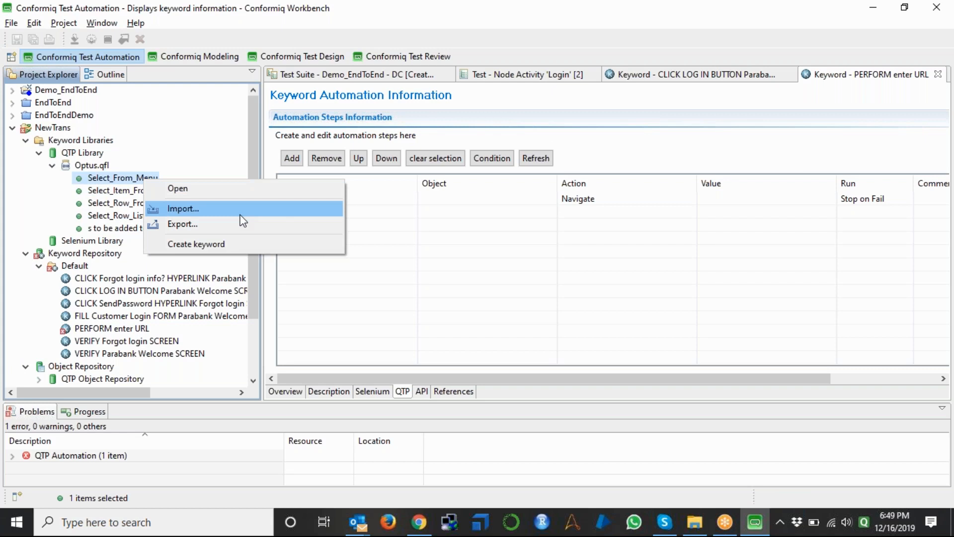
left_click(225, 243)
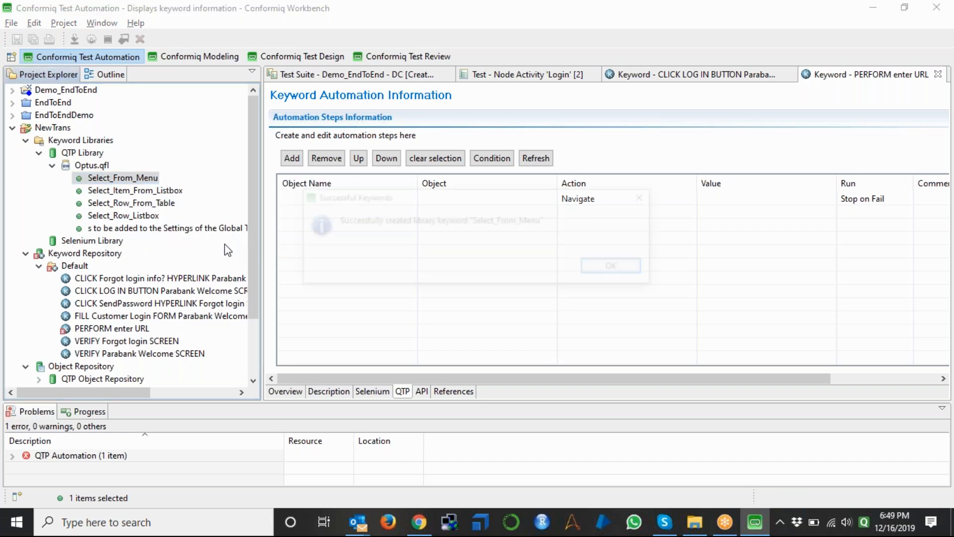
left_click(630, 266)
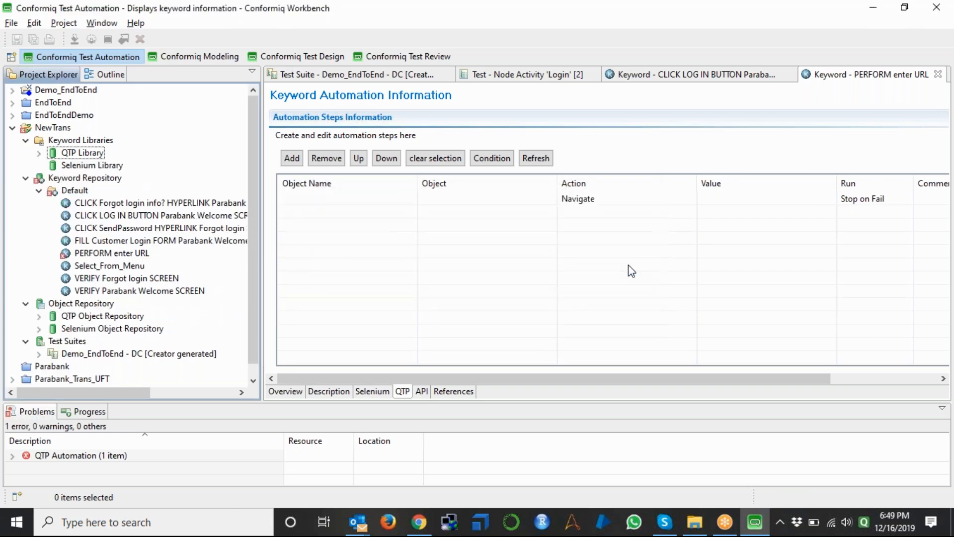
Step: Insert the Select_From_Menu keyword into the Node Activity 'Login' [2] test, directly after the VERIFY Parabank Welcome SCREEN step
left_click(515, 75)
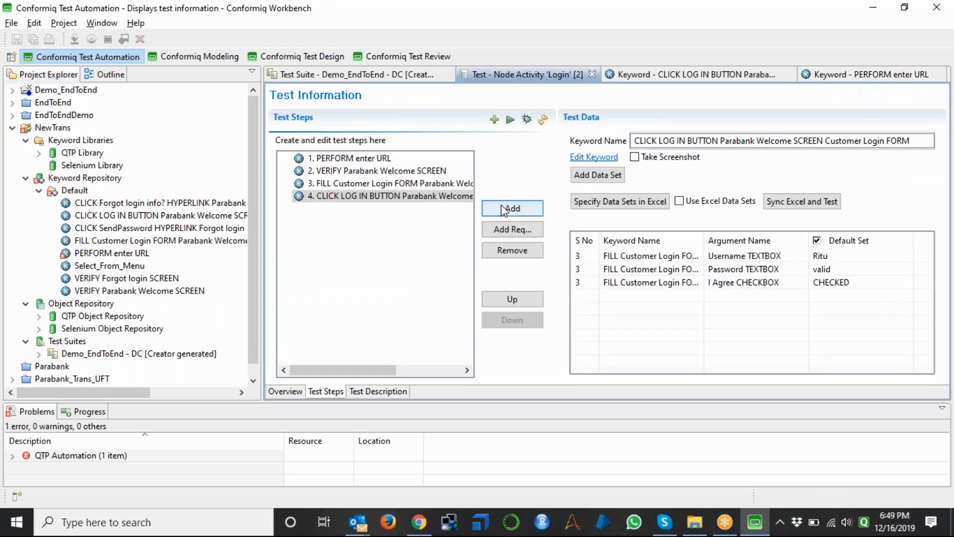
left_click(131, 267)
left_click_drag(130, 266, 386, 185)
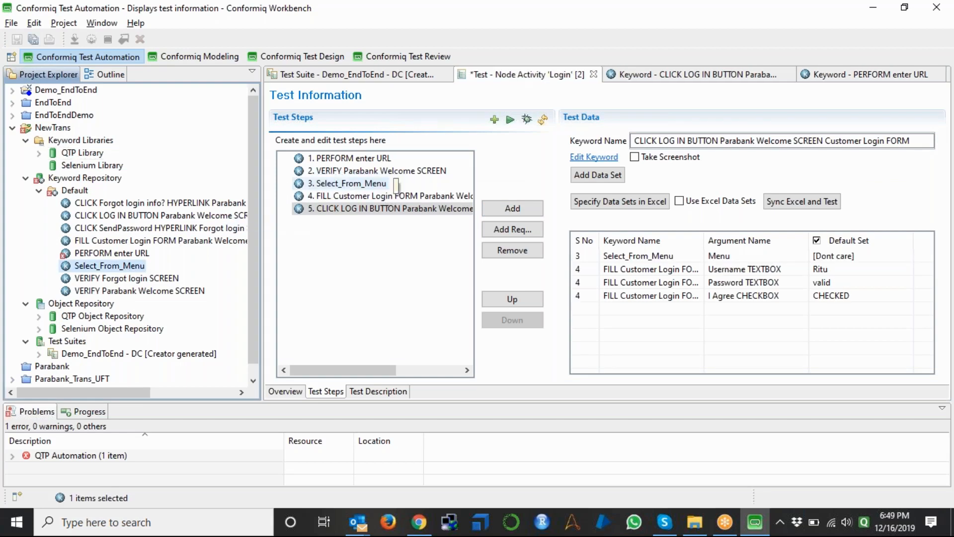
Step: Set the Menu argument of the Select_From_Menu step to Login in the default data set and save the test
left_click(360, 186)
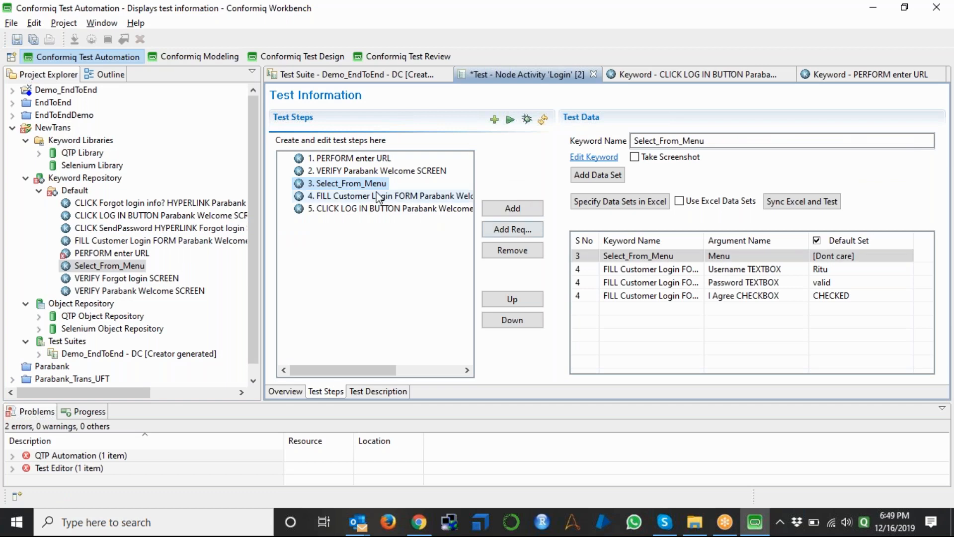
left_click(835, 255)
type("Login")
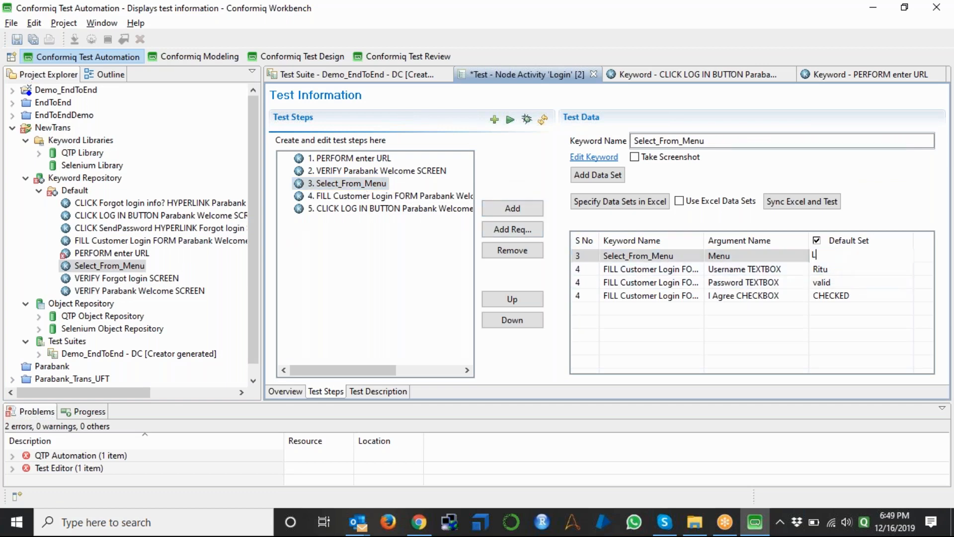
key("Return")
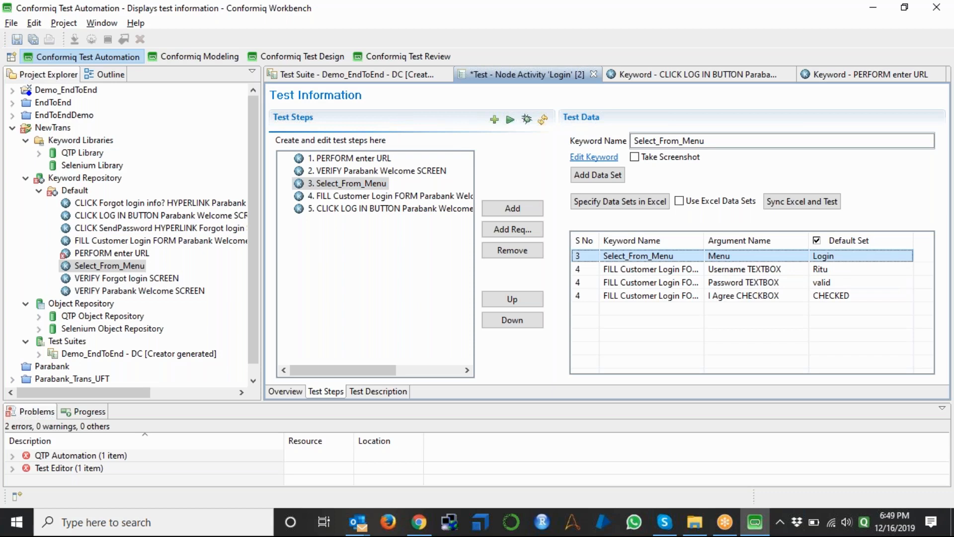
key("ctrl+s")
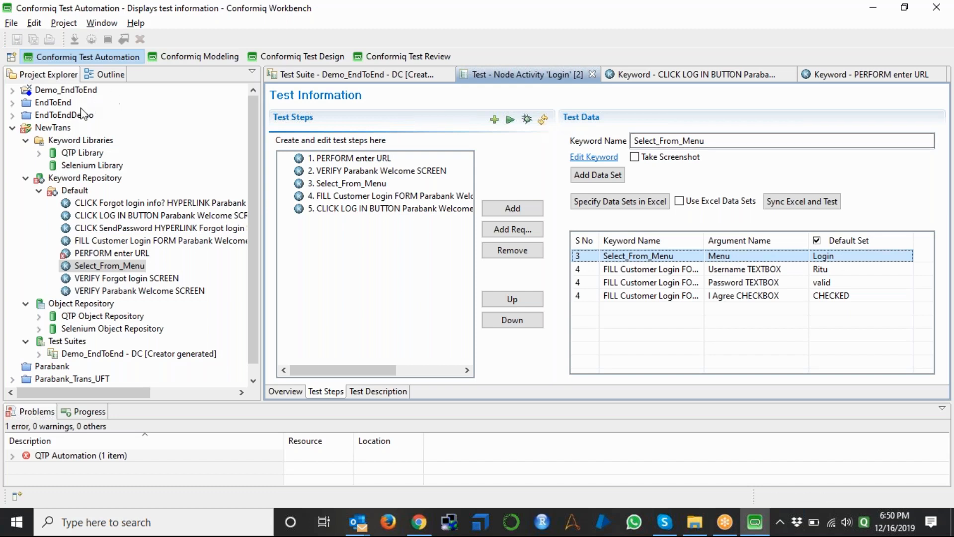
Step: Expand the QTP Library's Optus.qfl again and select its Select_Item_From_Listbox function
left_click(40, 154)
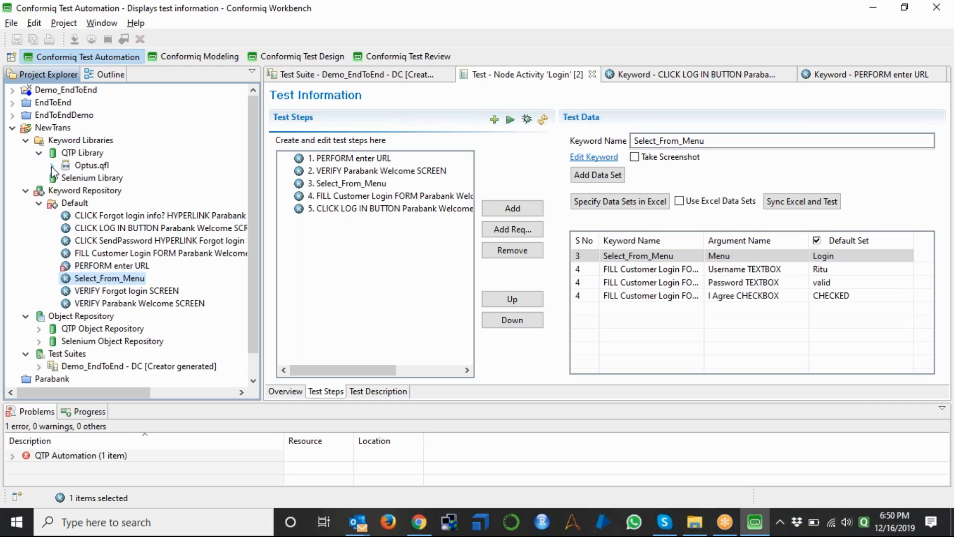
left_click(52, 165)
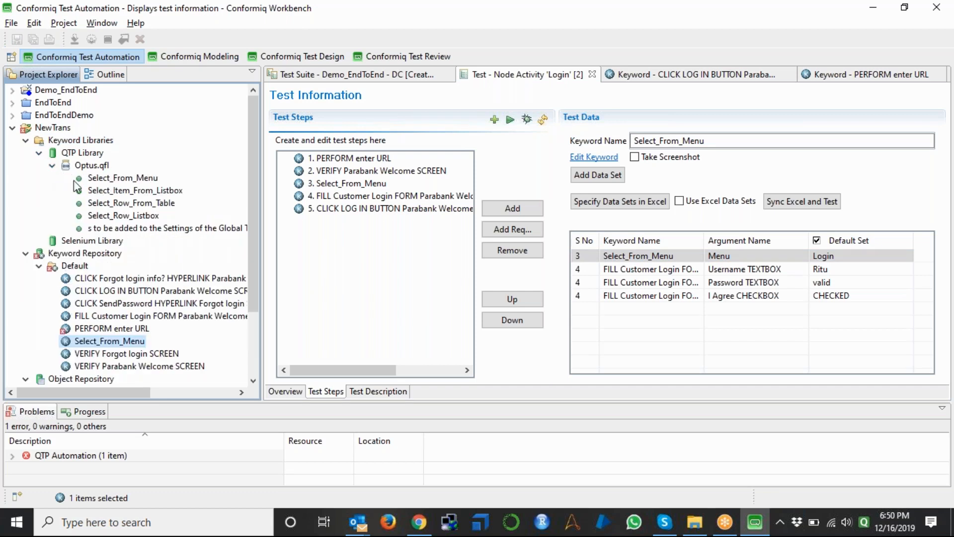
left_click(137, 191)
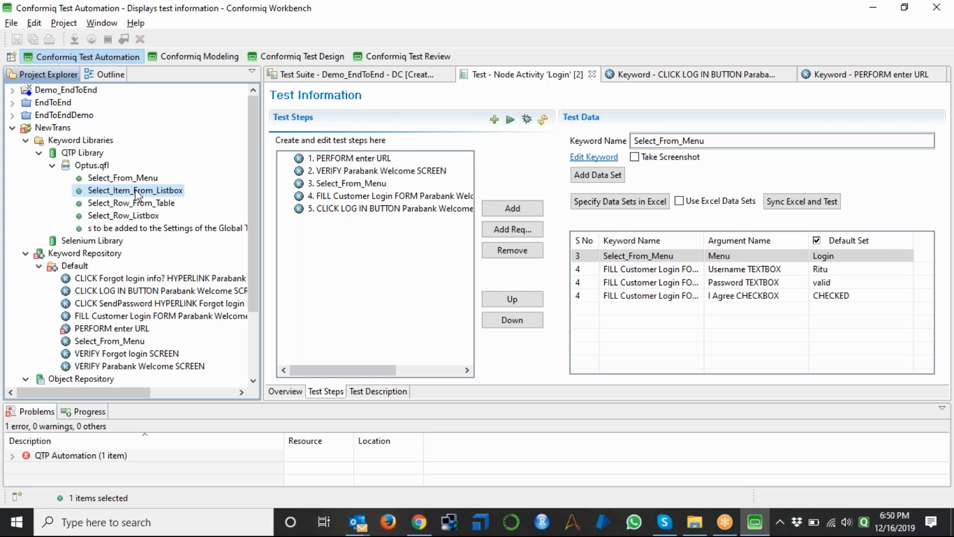
Step: Open the E: drive in File Explorer and go into its eclipse folder
key("super+r")
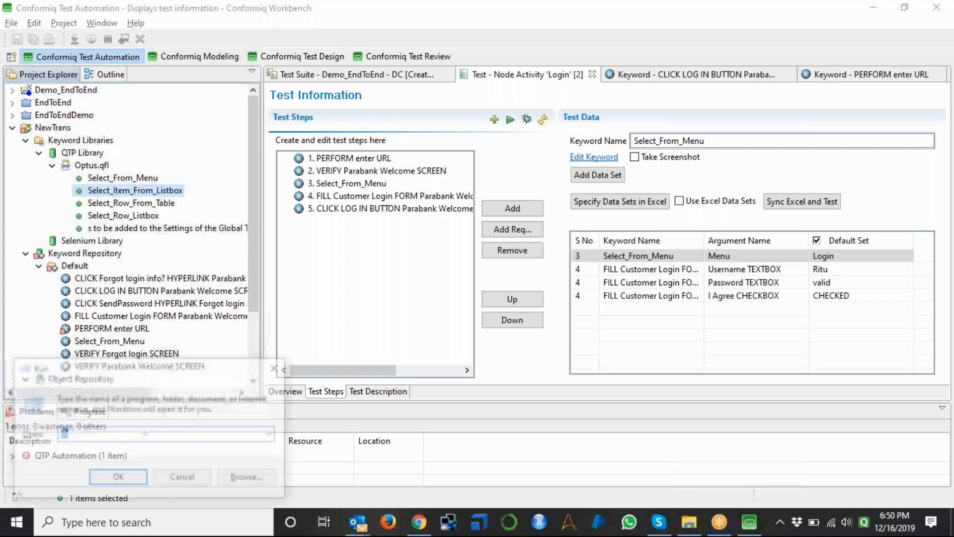
type("e:")
type("\\")
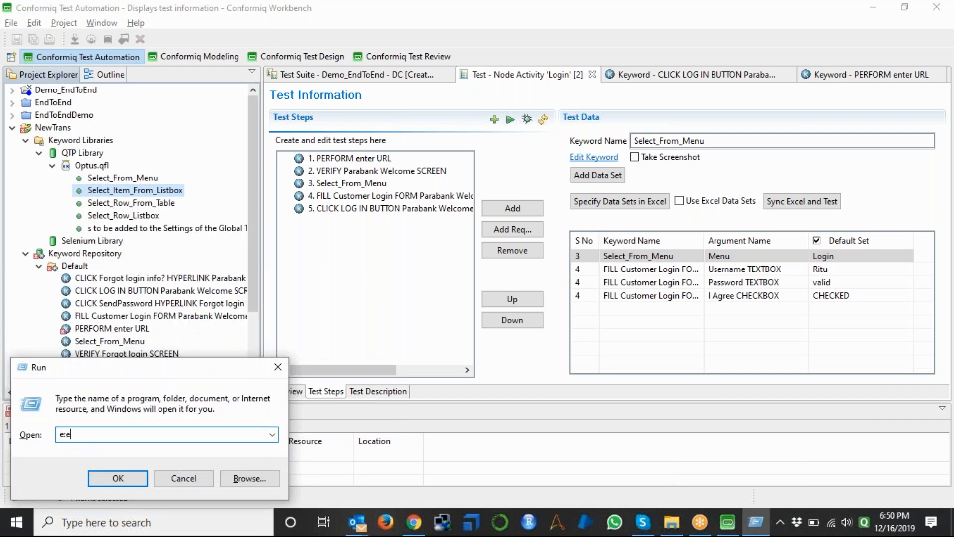
key("BackSpace")
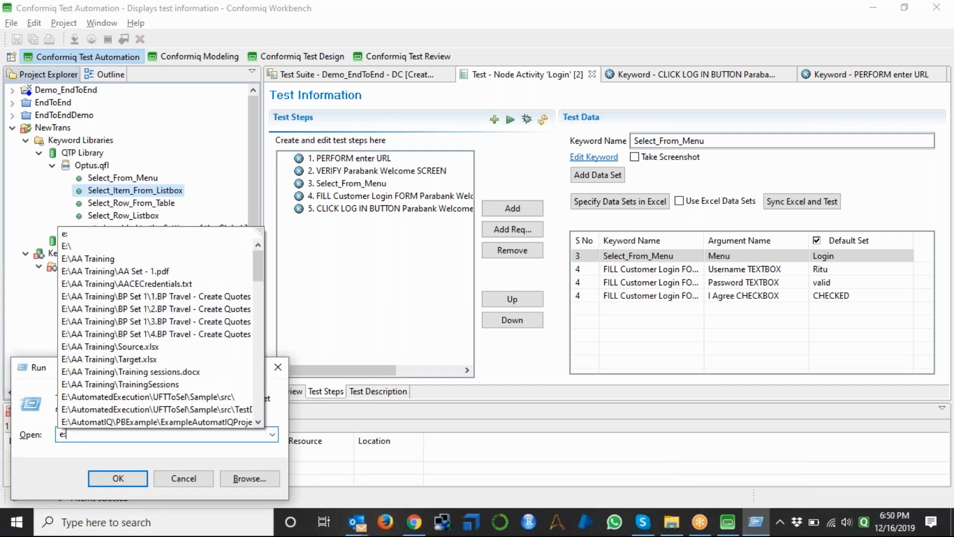
key("alt+Tab")
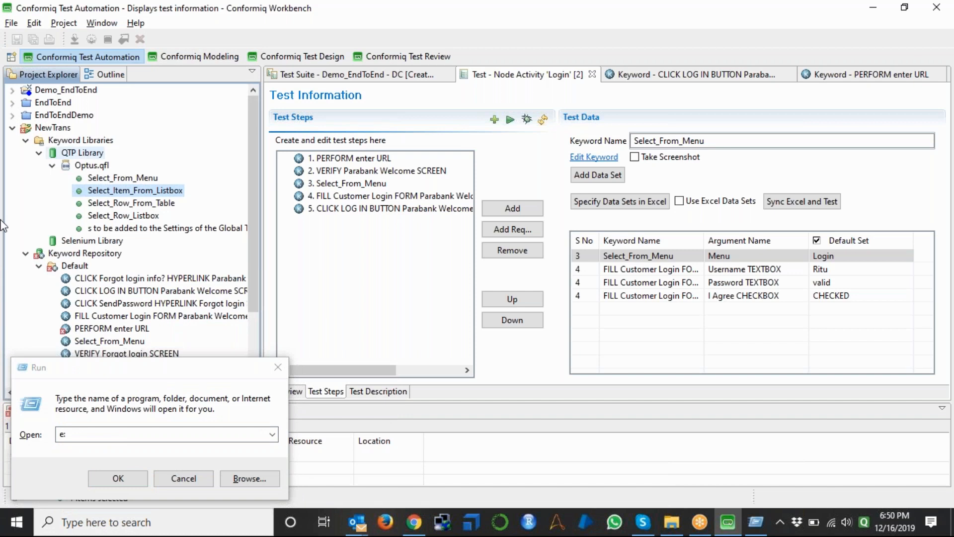
left_click(132, 382)
left_click(118, 477)
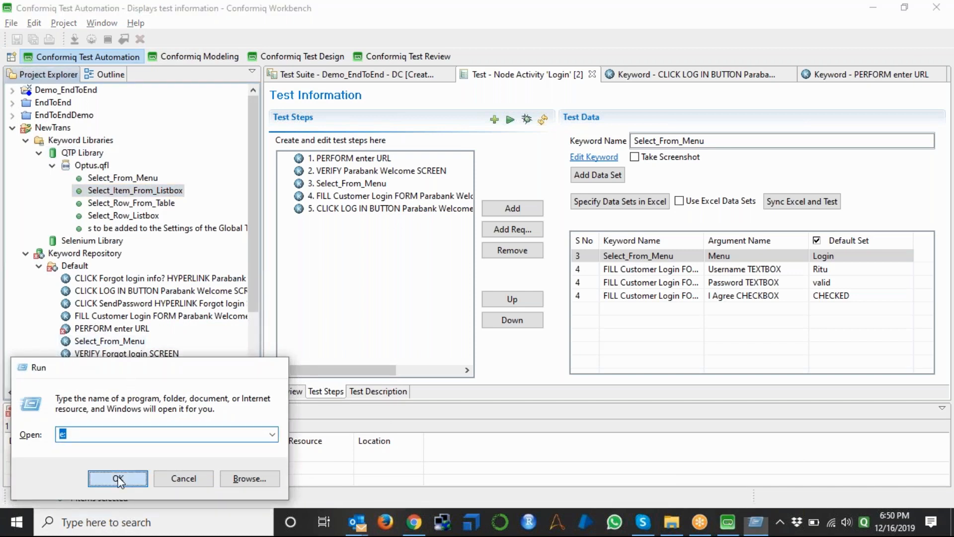
key("e")
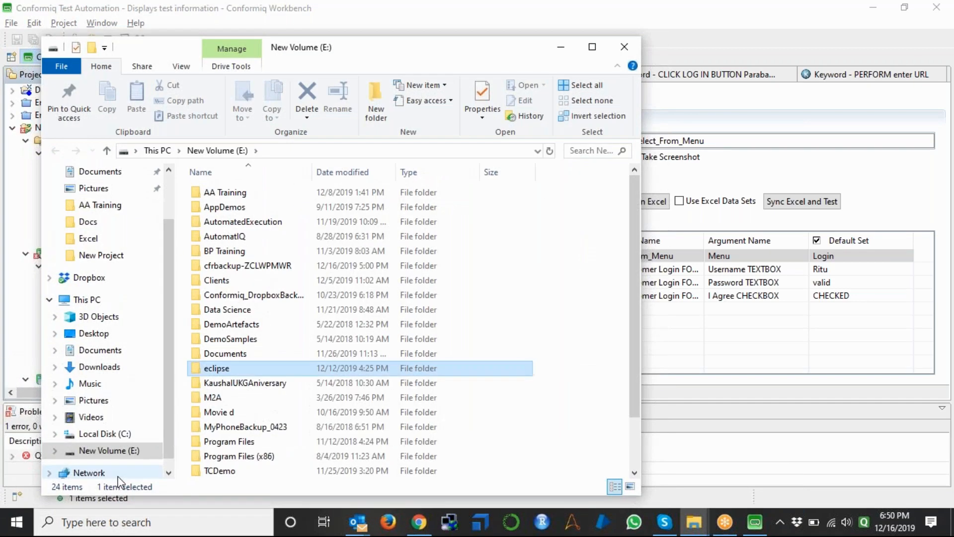
key("Return")
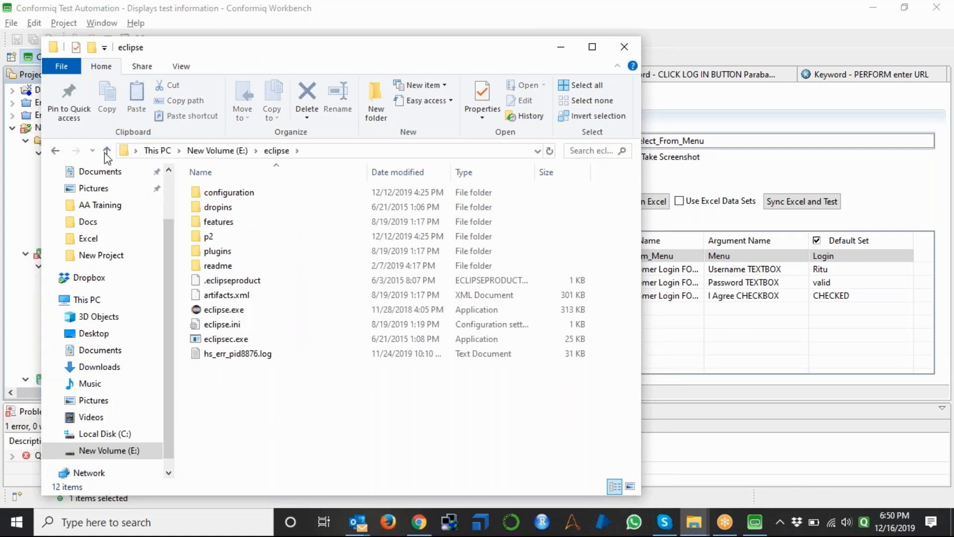
Step: Launch Eclipse from eclipse.exe with the workspace E:\AutomatedExecution\UFTToSel
left_click(222, 311)
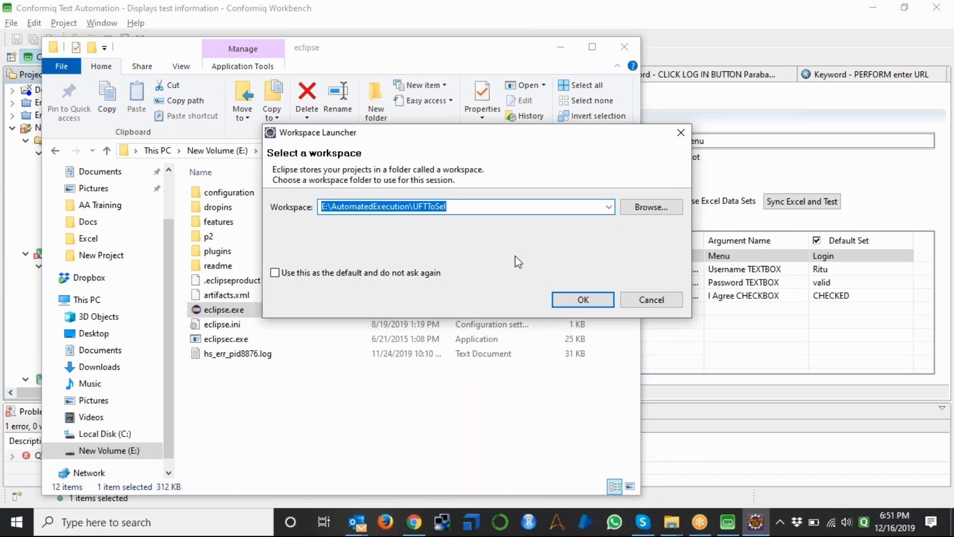
left_click(608, 207)
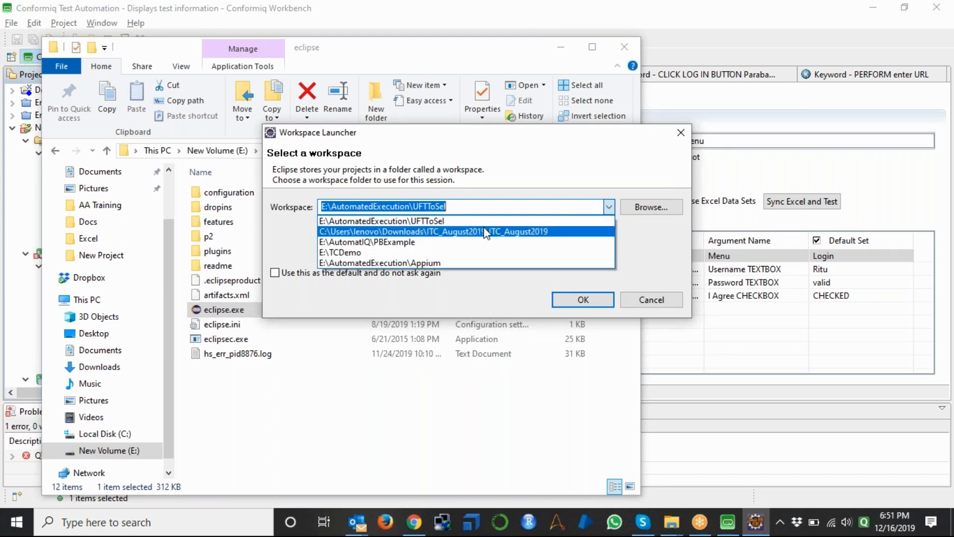
left_click(398, 221)
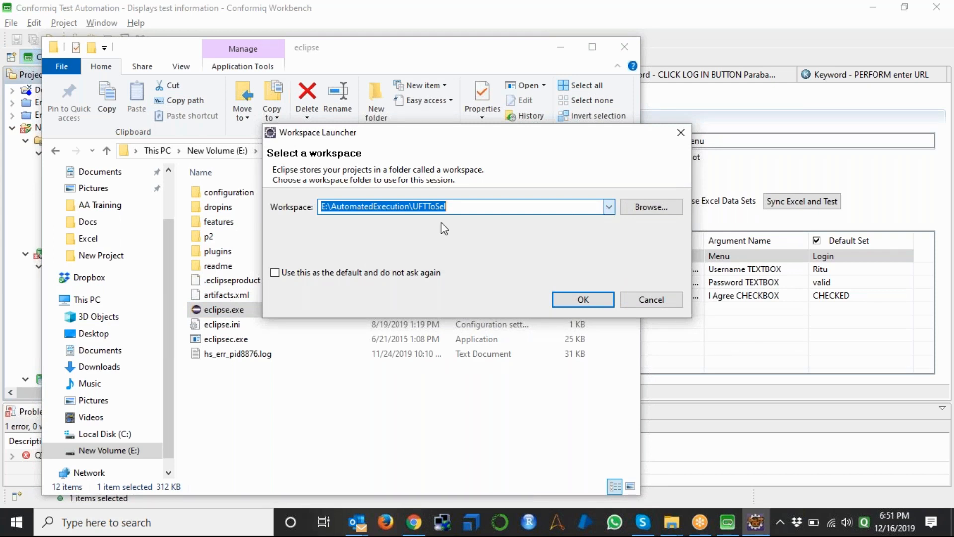
left_click(584, 300)
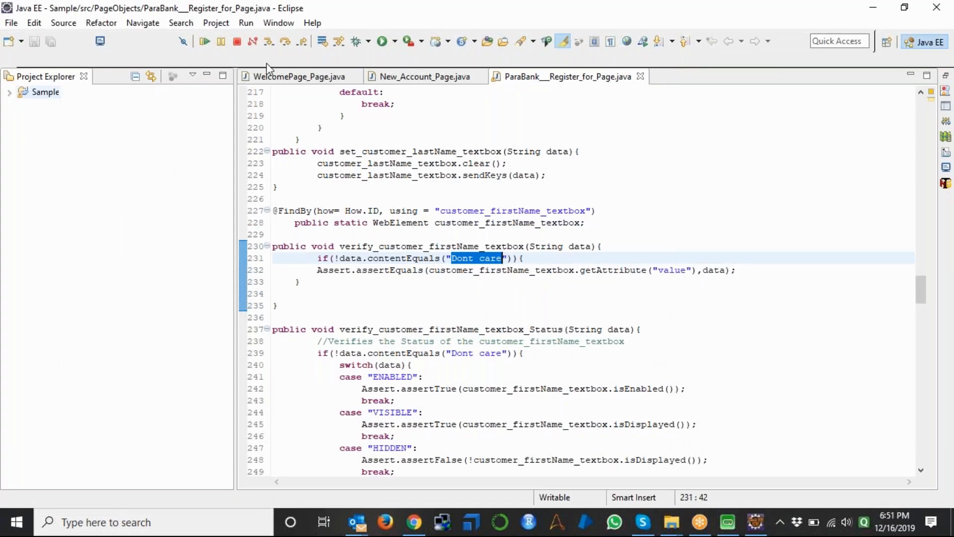
Step: Close all open editors and expand the Sample project's src folder down to the PageObjects classes
right_click(577, 77)
left_click(593, 129)
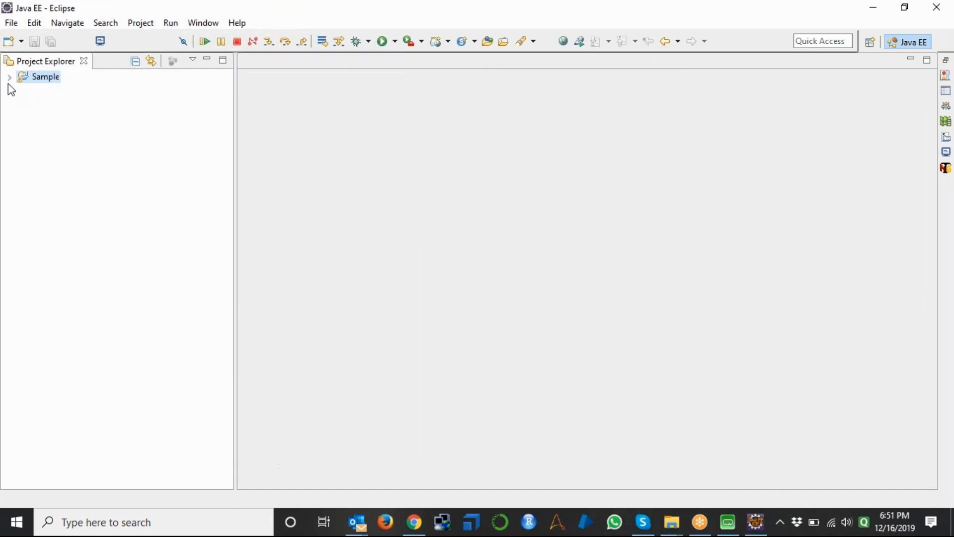
left_click(9, 77)
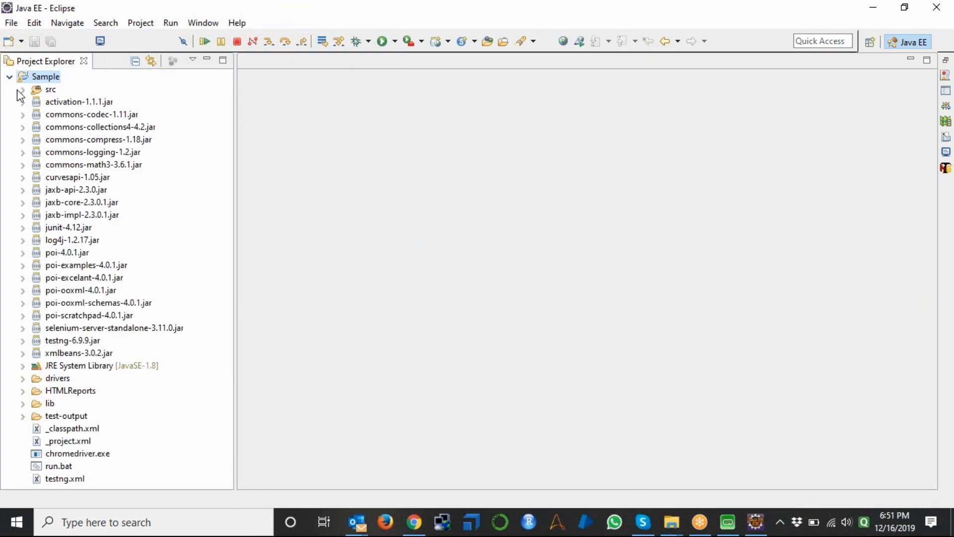
left_click(23, 89)
left_click(63, 103)
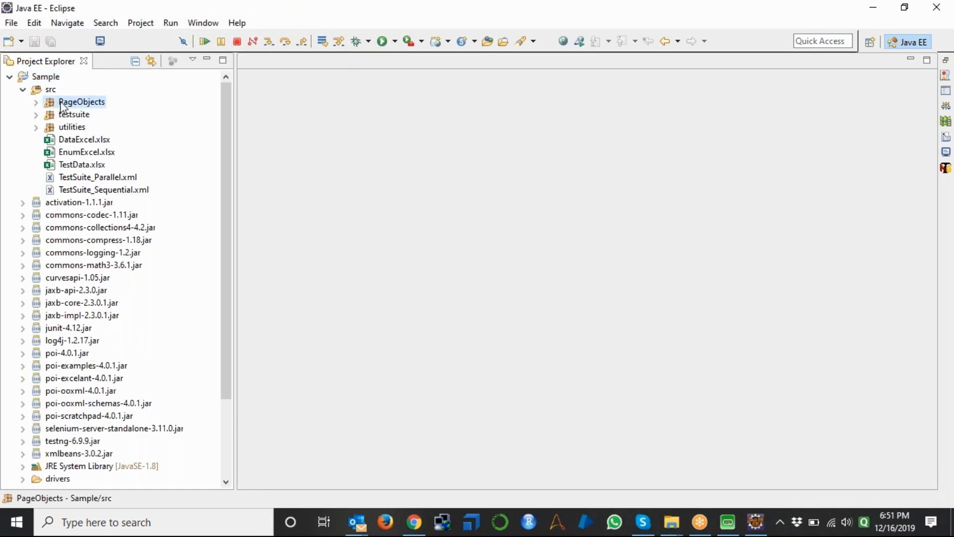
double_click(63, 106)
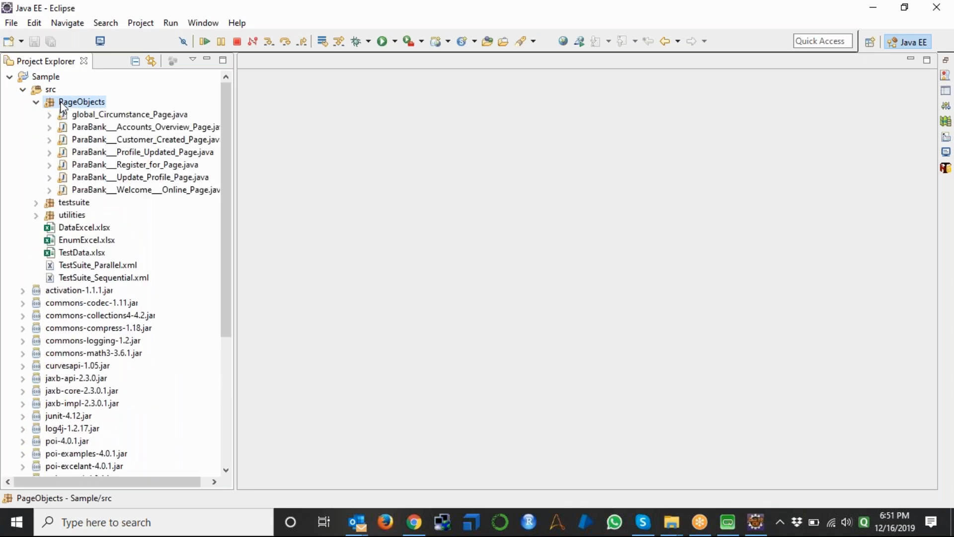
Step: Collapse PageObjects, expand the testsuite package and select Node_Initial.java
key("Left")
key("Down")
key("Right")
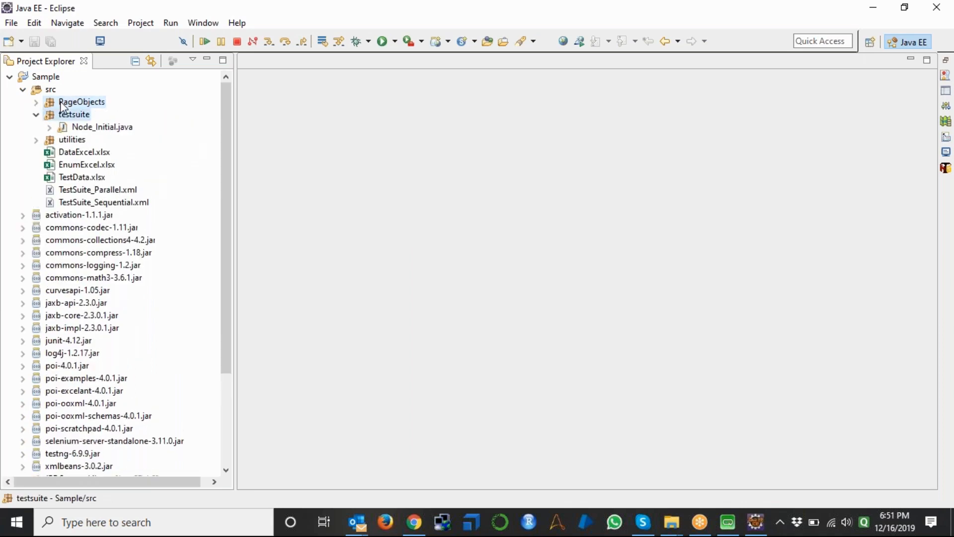
left_click(87, 129)
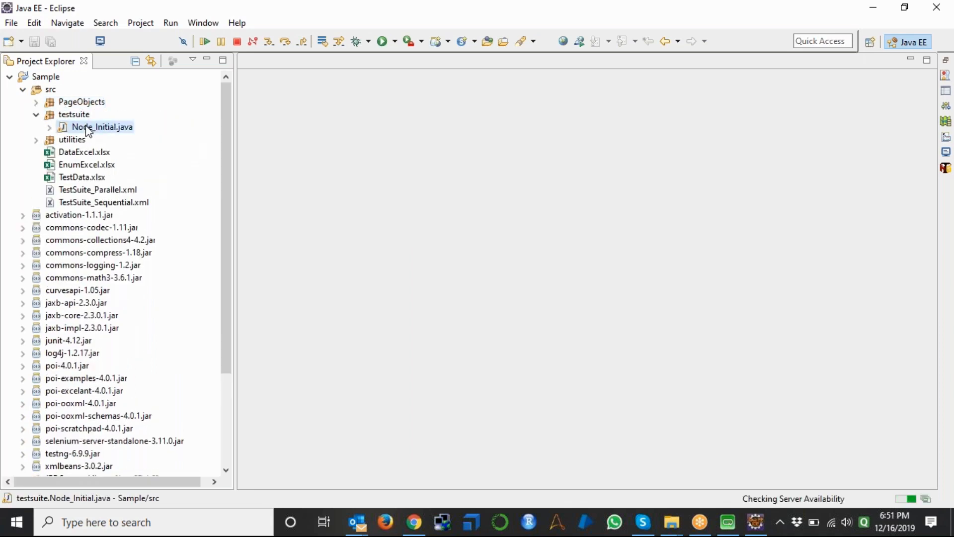
right_click(87, 130)
Step: Open ParaBank___Register_for_Page.java from the PageObjects package and go to the repeatedPassword_textbox ID locator
left_click(36, 102)
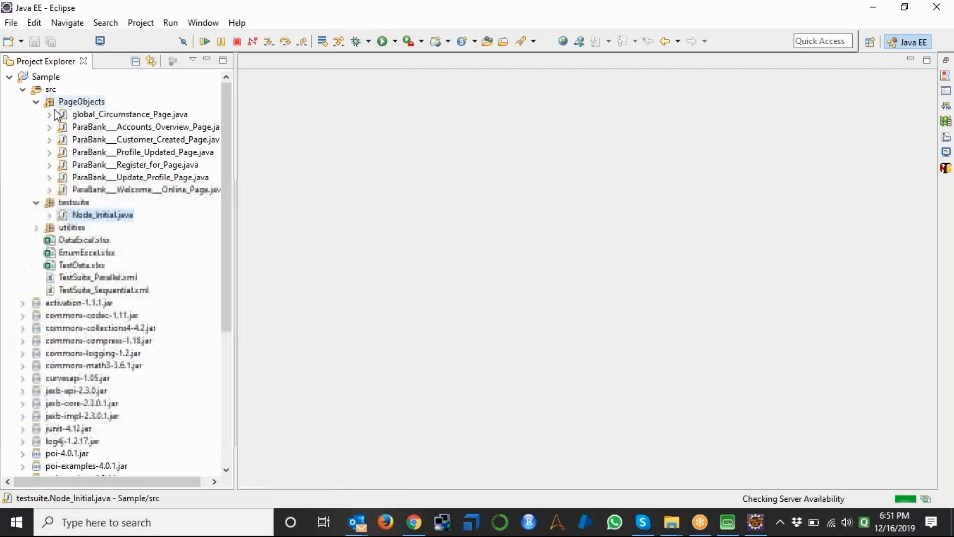
double_click(163, 168)
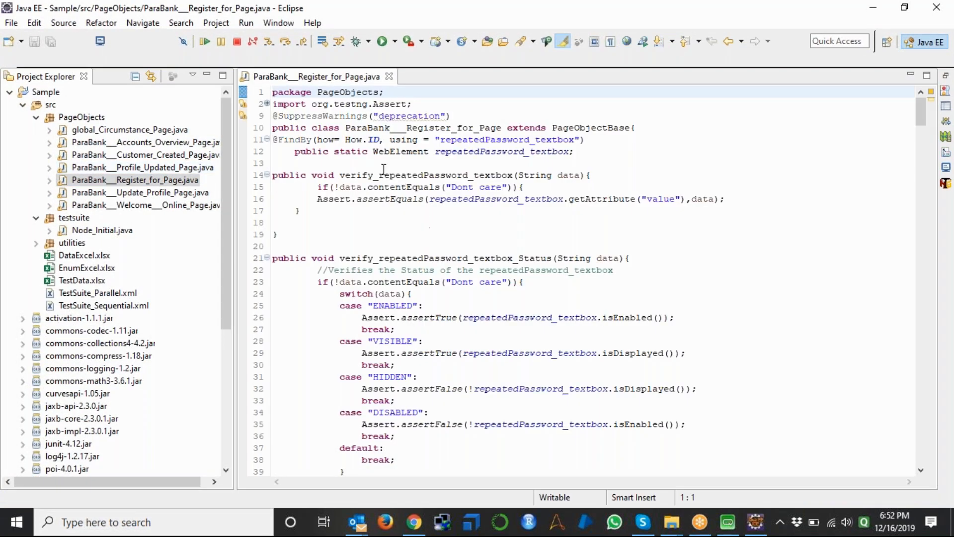
left_click(374, 139)
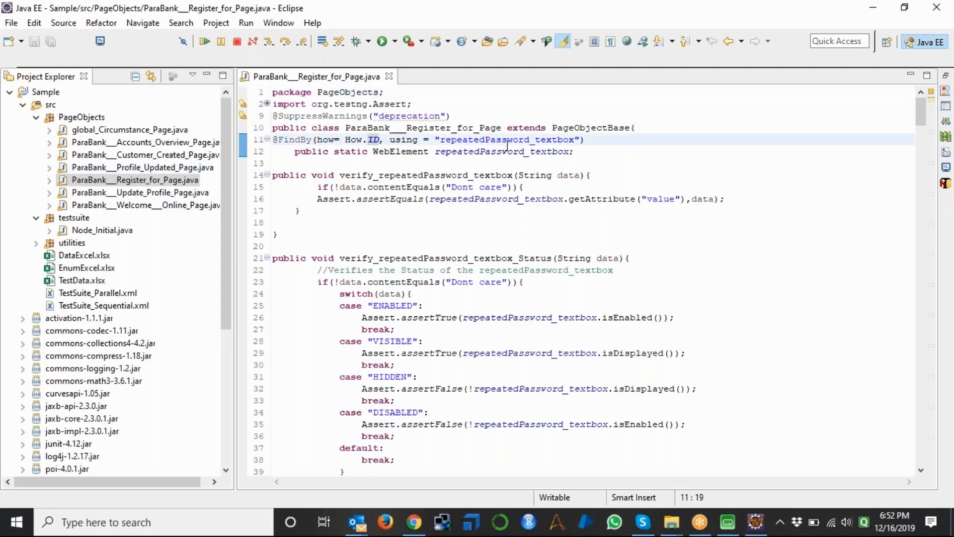
left_click(531, 140)
Step: Search the Register page class for "lastname"
key("ctrl+f")
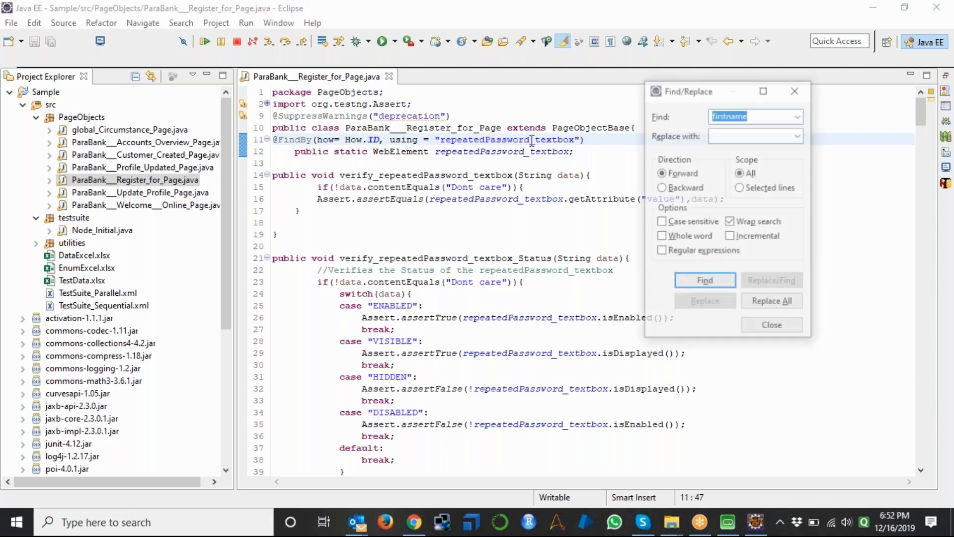
type("lastname")
key("Return")
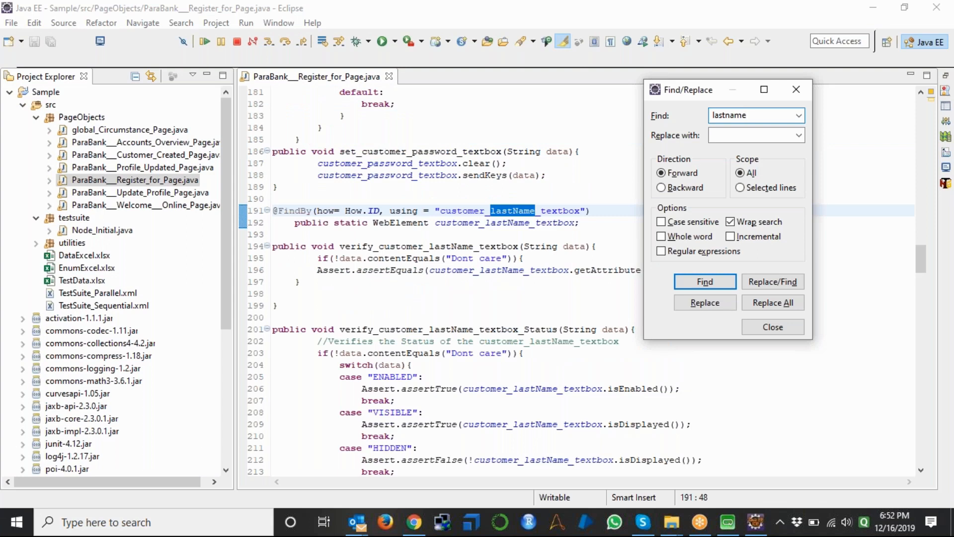
key("Escape")
Step: Highlight the customer_lastName_textbox WebElement name and the start of its ID locator value in the FindBy annotation above it
key("Down")
key("ctrl+Right")
key("ctrl+shift+Left")
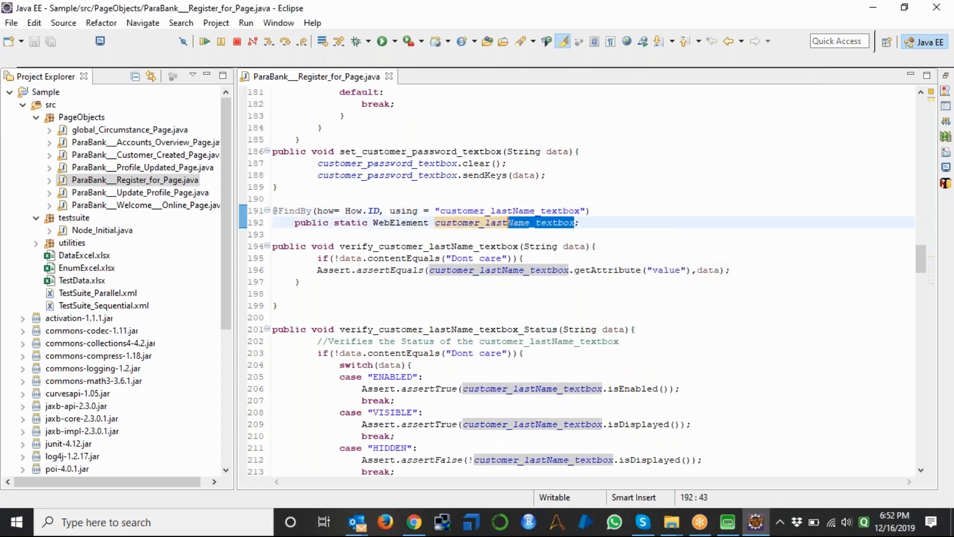
key("ctrl+shift+Left")
key("ctrl+shift+Left")
key("ctrl+shift+Left")
key("ctrl+shift+Right")
key("Up")
key("Right")
key("ctrl+shift+Right")
key("ctrl+shift+Right")
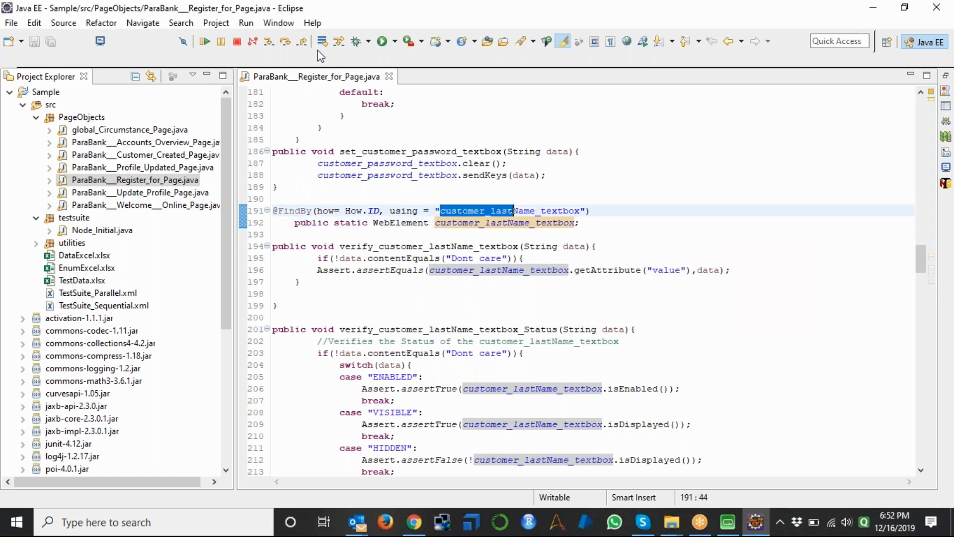
Step: Run Node_Initial.java from the testsuite package as a TestNG test
left_click(90, 234)
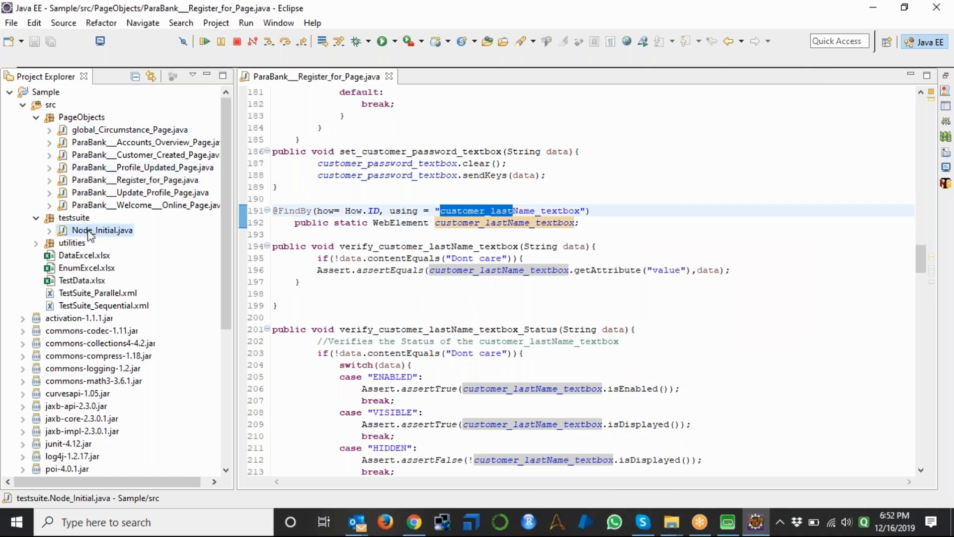
right_click(90, 235)
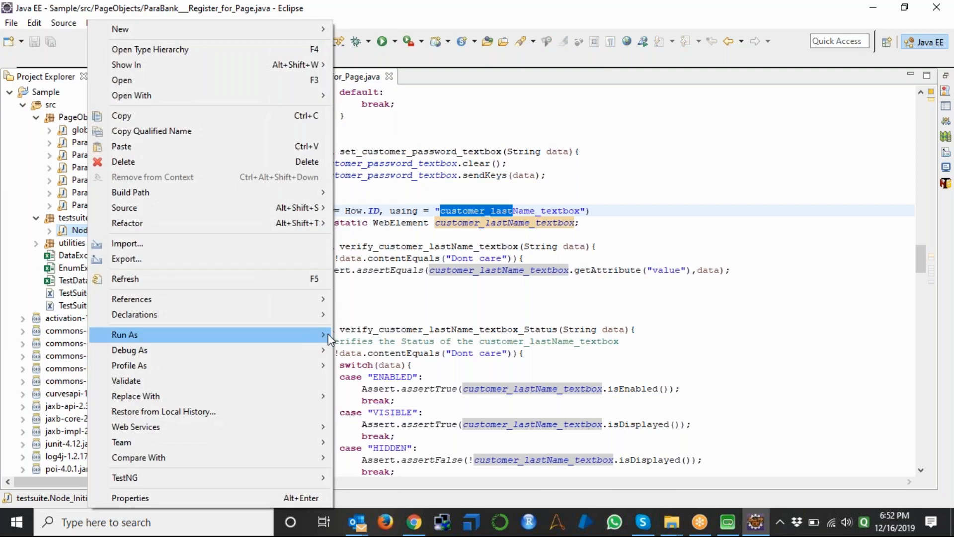
mouse_move(328, 339)
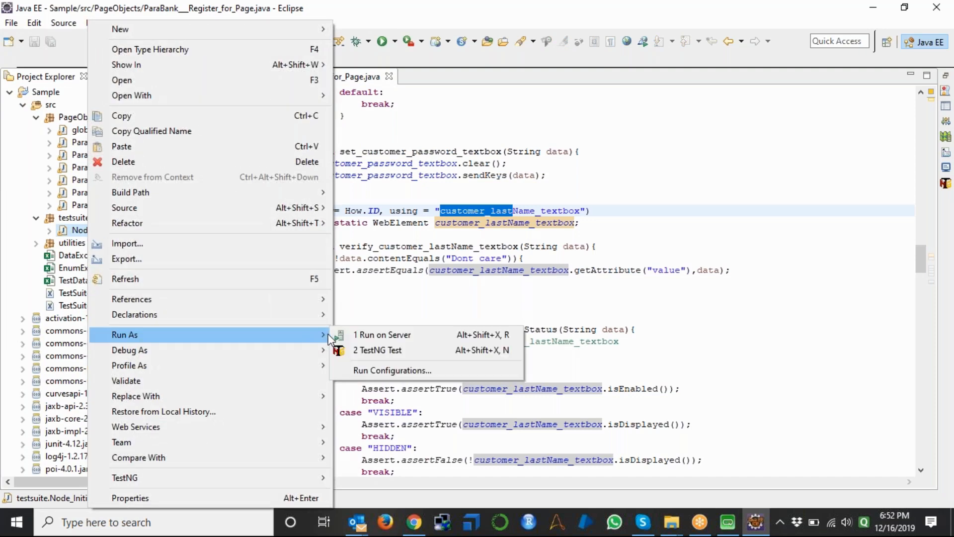
left_click(380, 351)
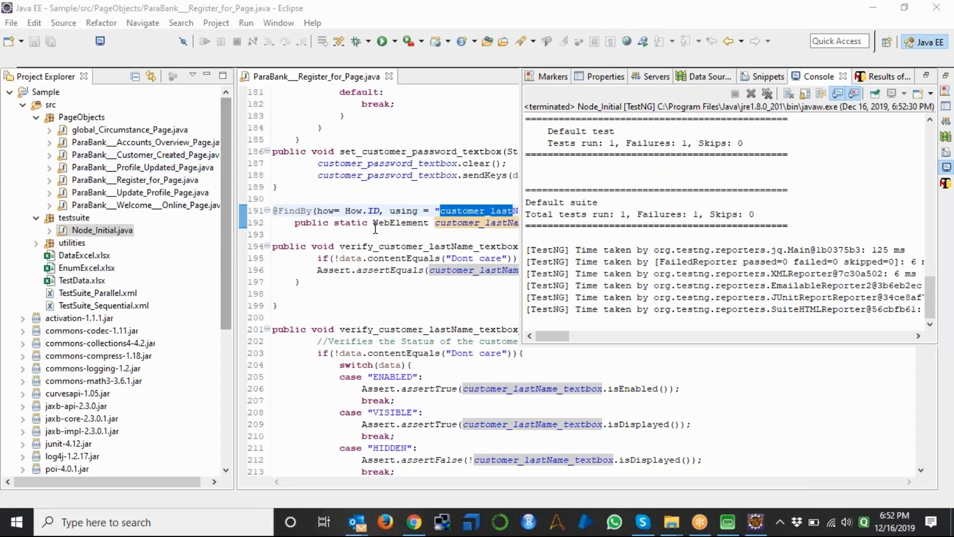
Step: Open Node_Initial.java and examine its page object initializations and test report setup code
left_click(178, 183)
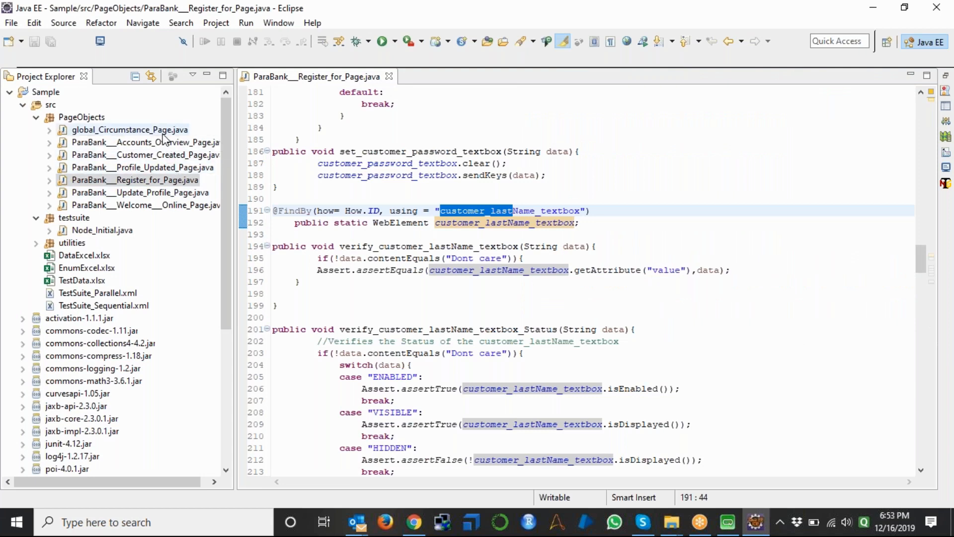
double_click(120, 231)
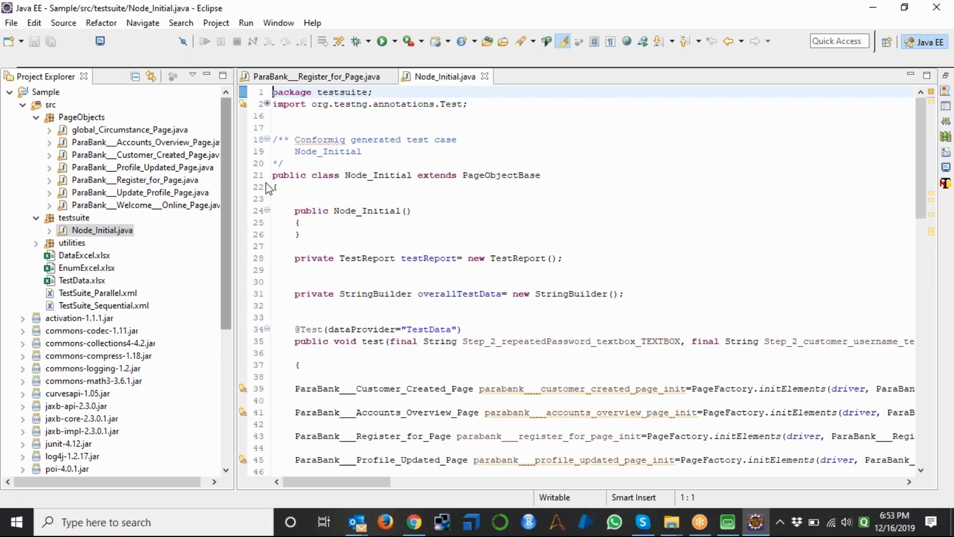
left_click(355, 210)
key("Down")
key("Down")
key("Down")
key("Down")
key("Down")
key("Down")
key("Down")
key("Down")
key("Down")
key("Down")
key("Down")
key("Down")
key("Down")
key("Down")
key("Down")
key("Down")
key("Down")
key("Down")
key("Down")
key("Down")
key("Down")
key("Down")
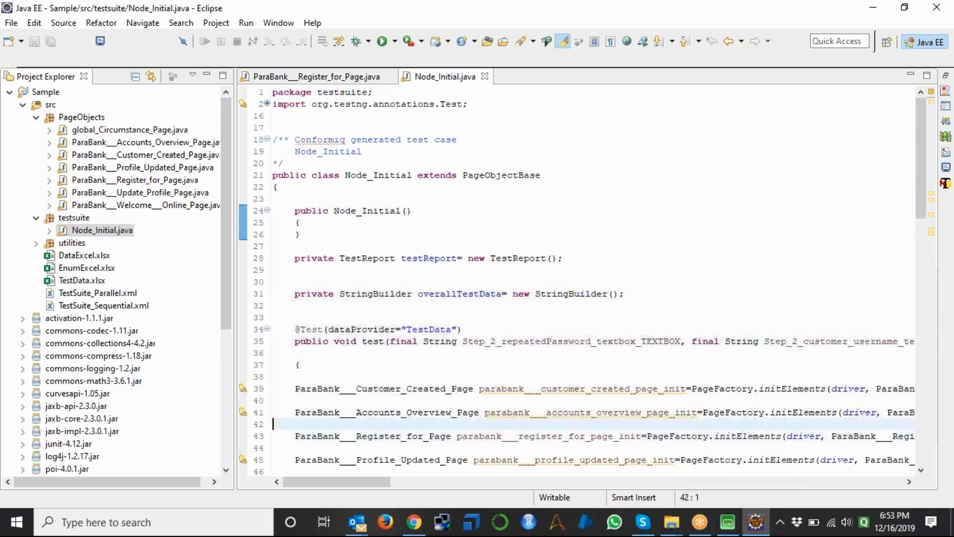
key("Down")
key("Down")
key("Down")
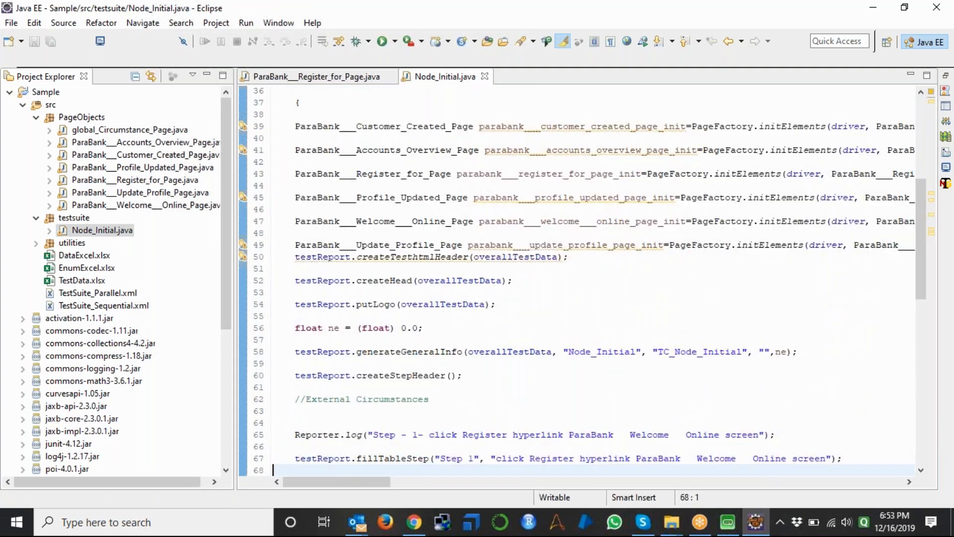
key("Up")
key("Up")
key("Up")
key("Up")
key("Up")
key("Up")
key("Up")
key("Up")
key("Up")
key("Up")
key("Up")
key("Up")
key("Up")
key("Up")
key("Up")
key("Up")
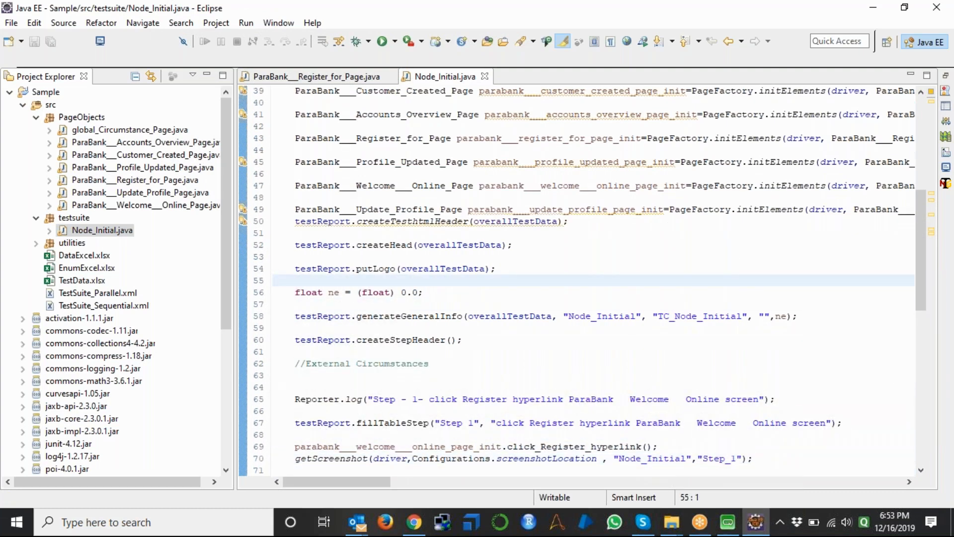
Step: Read the Node_Initial test from generateGeneralInfo through the Step 1 and Step 2 calls that fill the Register form
left_click(357, 316)
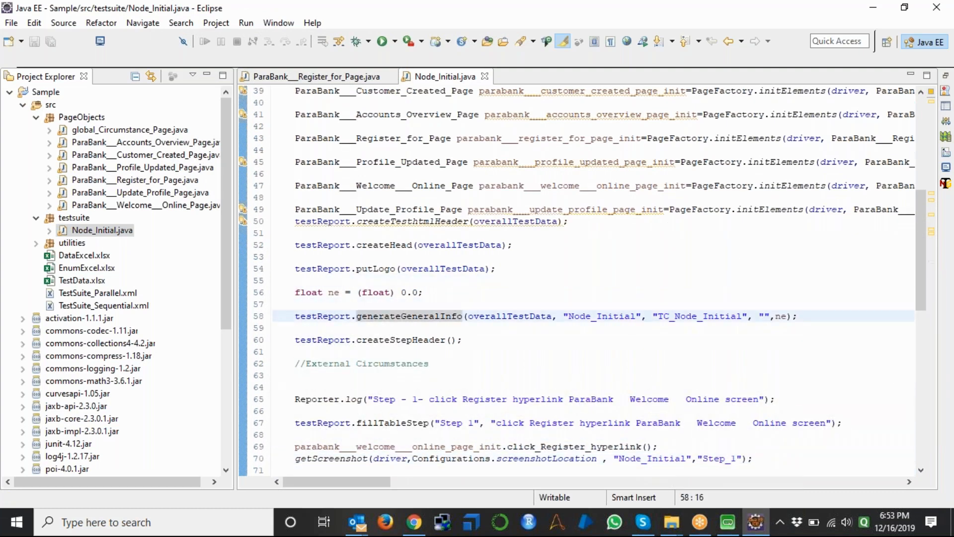
key("Down")
key("Down")
key("Down")
key("Down")
key("Down")
key("Down")
key("Down")
key("Down")
key("Down")
key("Down")
key("Down")
key("Down")
key("Down")
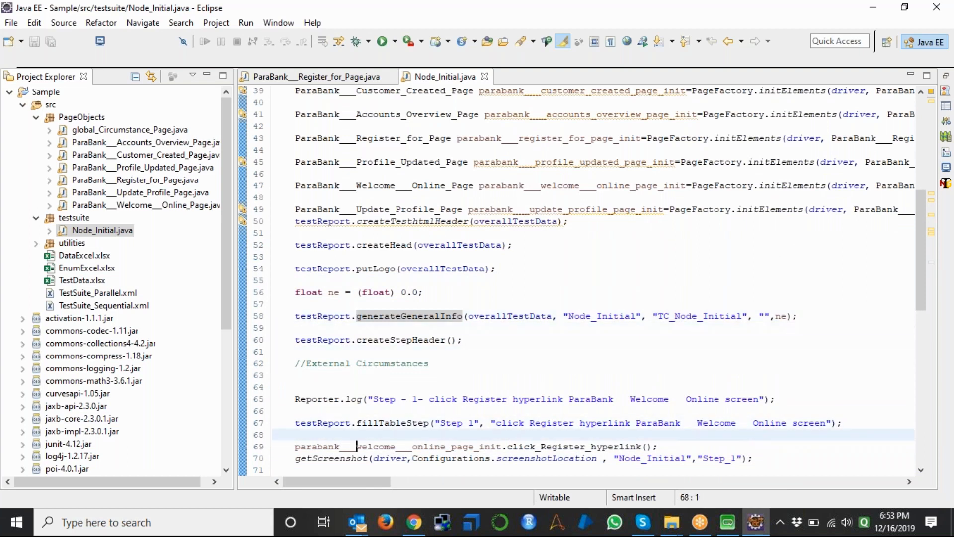
key("Down")
key("Down")
key("Down")
key("Down")
key("Down")
key("Down")
key("Down")
key("Down")
key("Down")
key("Down")
key("Down")
key("Down")
key("Down")
key("Down")
key("Down")
key("Down")
key("Down")
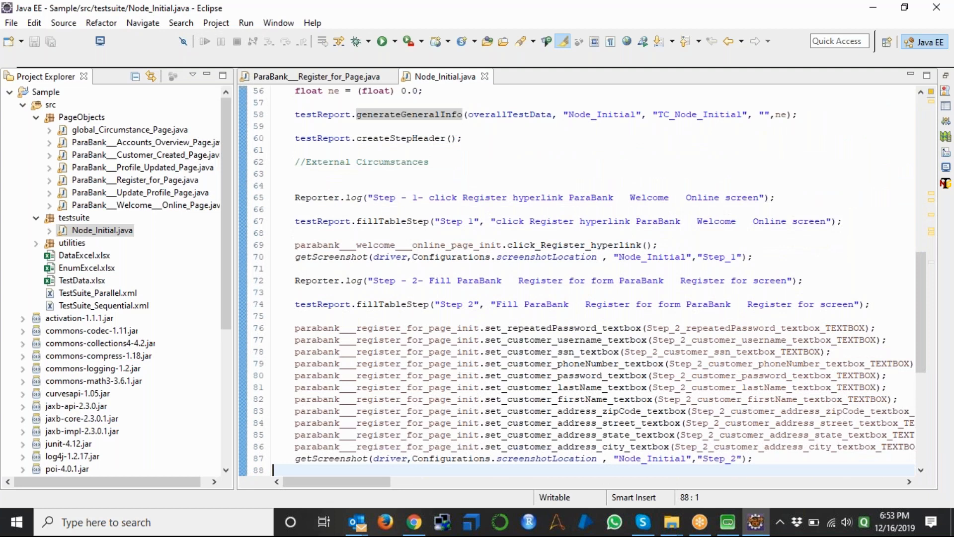
Step: Collapse the PageObjects and testsuite packages under the Sample project's src folder
left_click(23, 105)
left_click(44, 103)
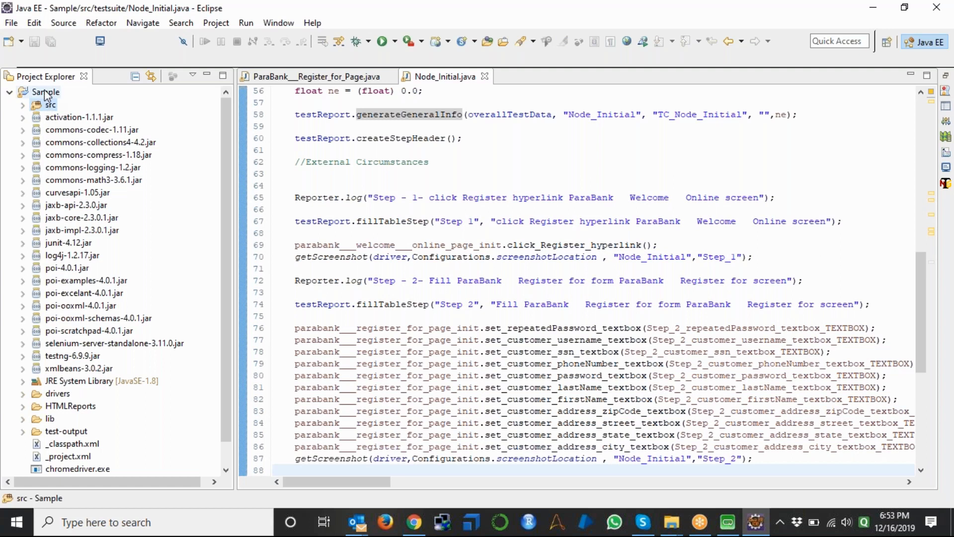
left_click(23, 105)
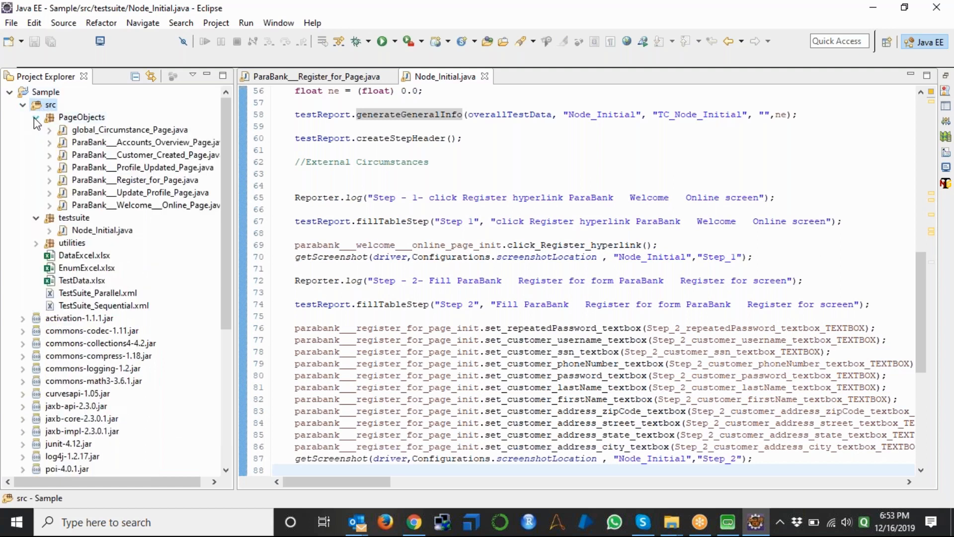
left_click(36, 118)
left_click(37, 130)
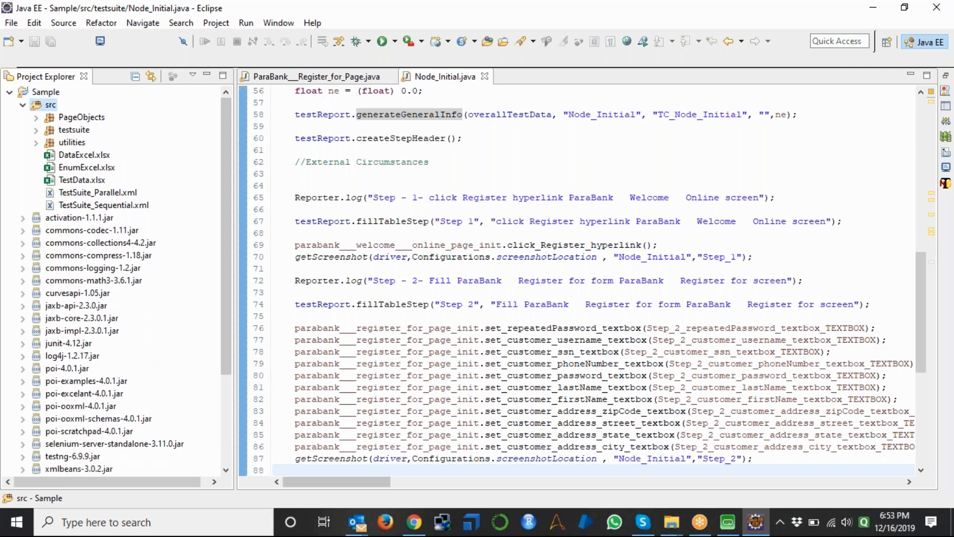
Step: Switch to Conformiq Workbench and open Activity Diagram.ad from the Demo_EndToEnd project's model folder
left_click(732, 523)
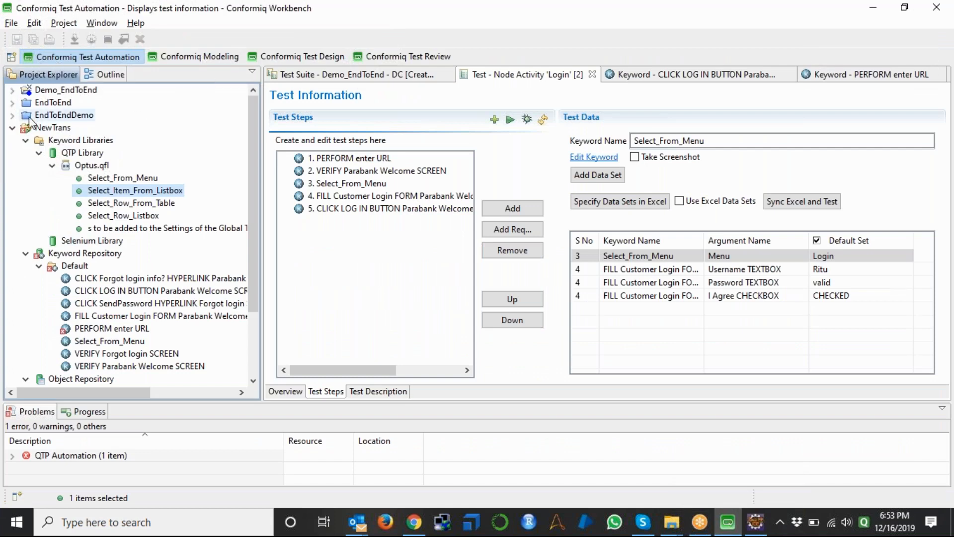
left_click(52, 90)
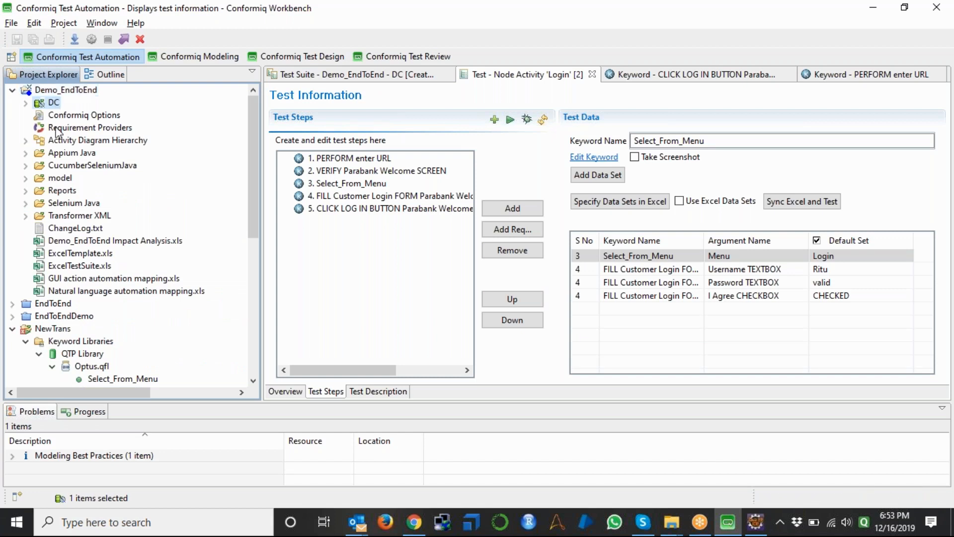
left_click(26, 178)
left_click(69, 191)
double_click(69, 191)
Step: Show the properties of HomePage's "enter URL" action and dock the Properties view beside the diagram editor
left_click(519, 178)
right_click(519, 178)
left_click(541, 291)
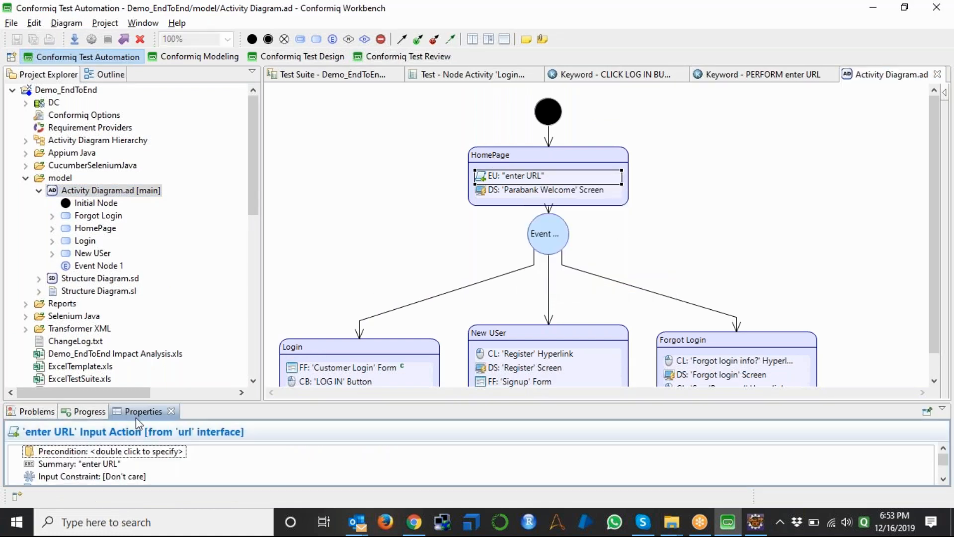
left_click_drag(142, 417, 900, 227)
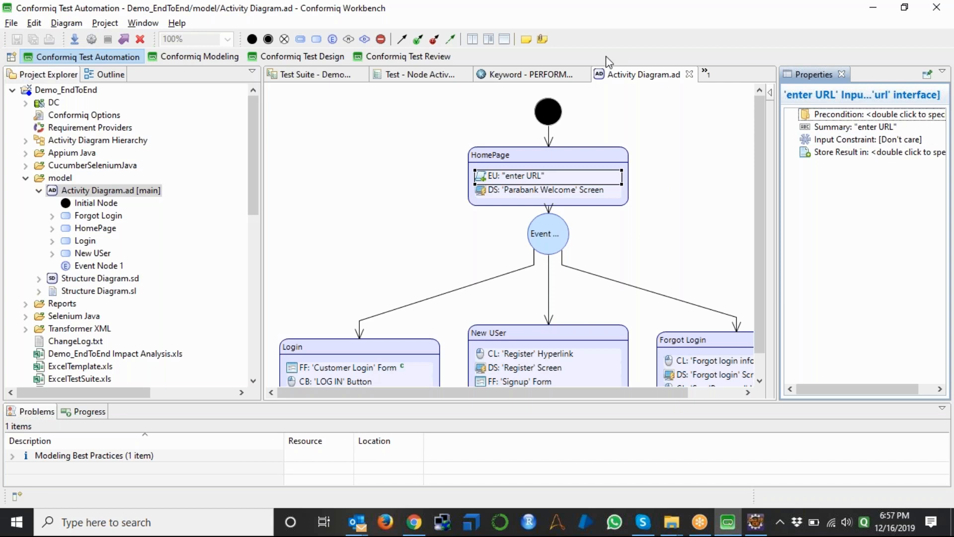
Step: Look through the open test suite and PERFORM enter URL keyword editors, and return to the Node Activity 'Login' [2] test
left_click(329, 79)
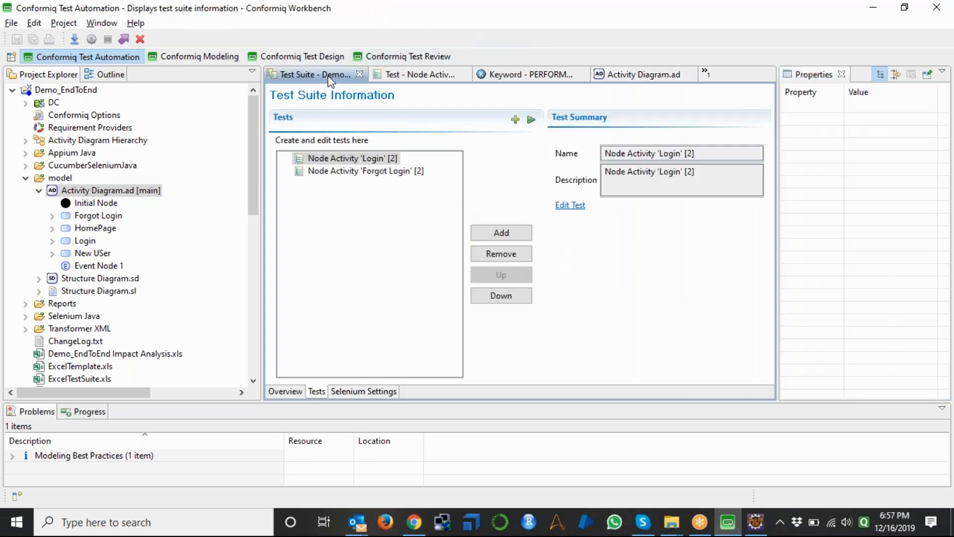
left_click(400, 74)
left_click(501, 72)
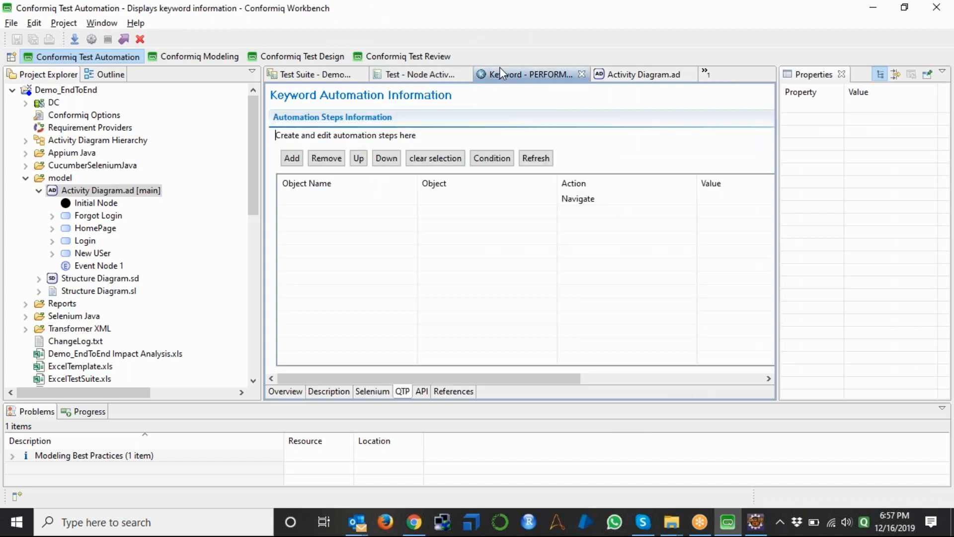
left_click(437, 74)
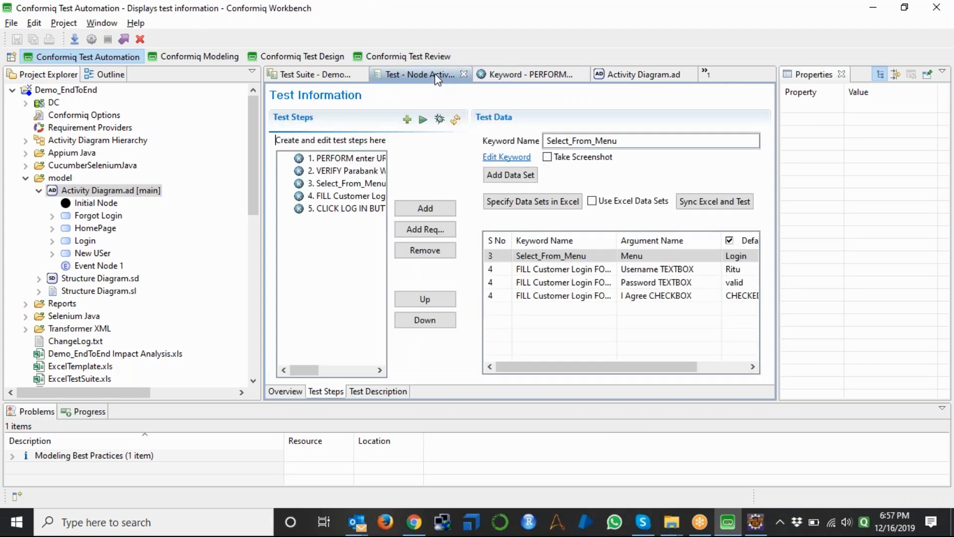
Step: Review the Selenium run settings for the Login test as a web application, including the max response time, and cancel the run
left_click(424, 118)
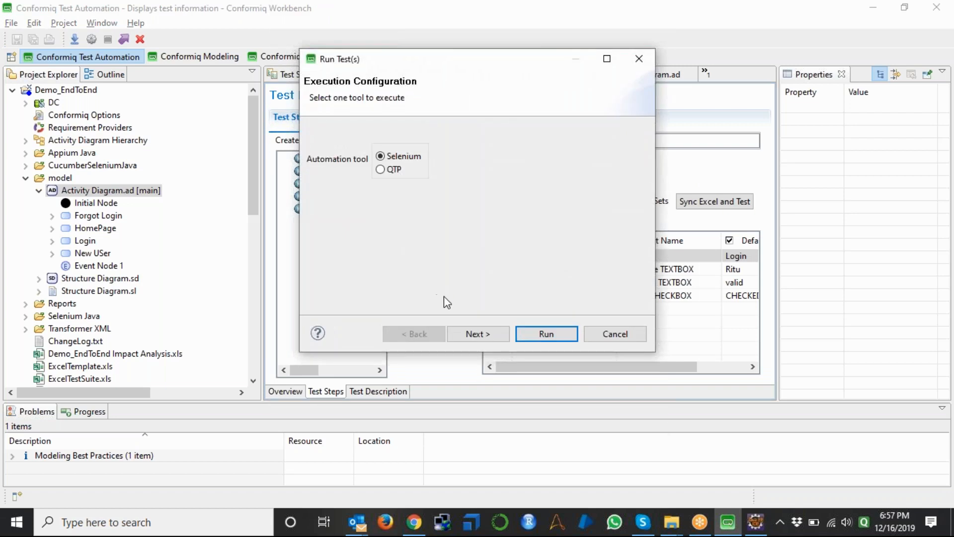
left_click(468, 335)
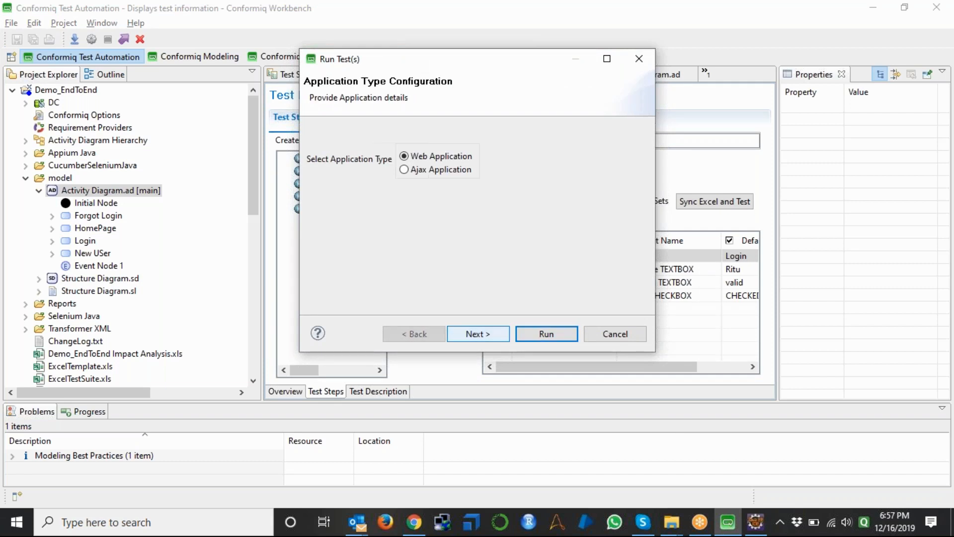
left_click(470, 334)
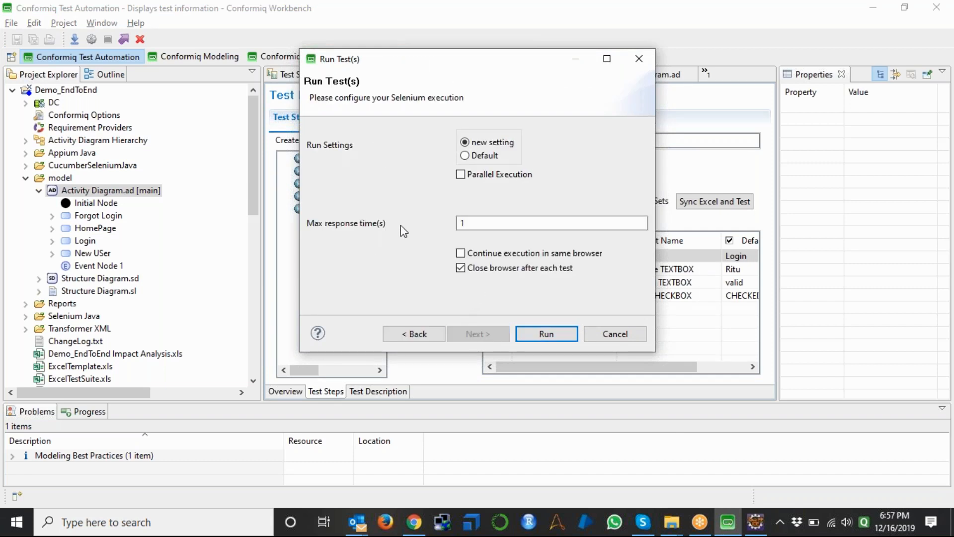
left_click(477, 223)
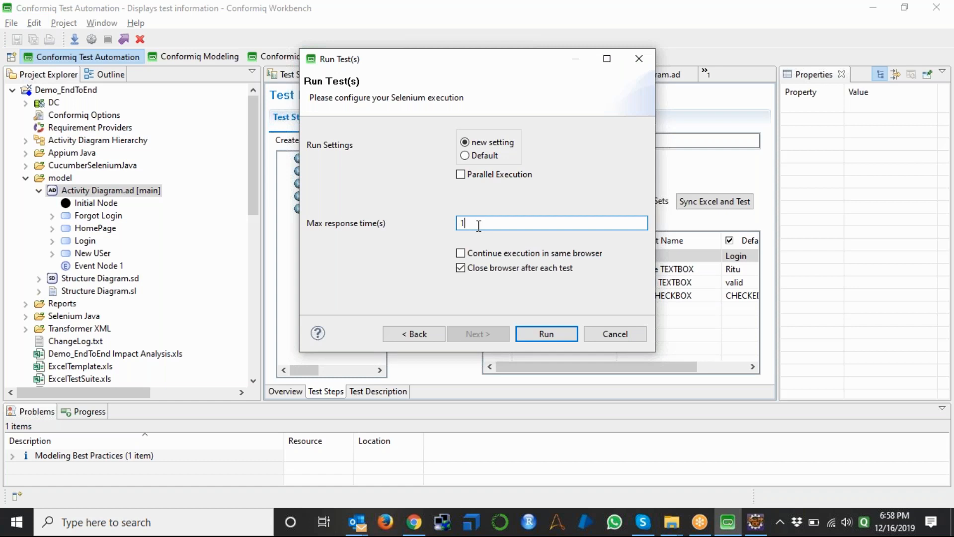
left_click(611, 333)
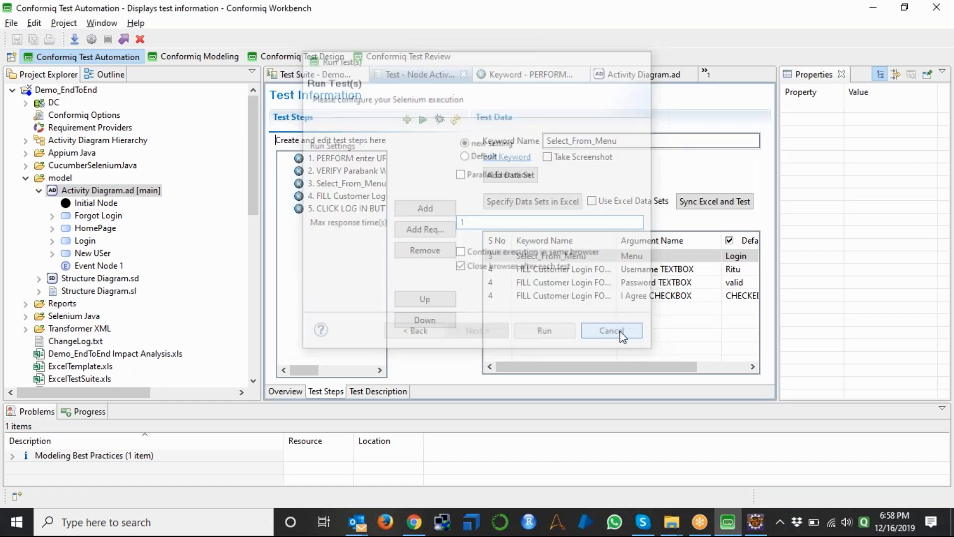
Step: Look at the PERFORM keyword, return to Activity Diagram.ad, and inspect the properties of New USer's 'Register' Hyperlink and 'Register' Screen actions
left_click(528, 74)
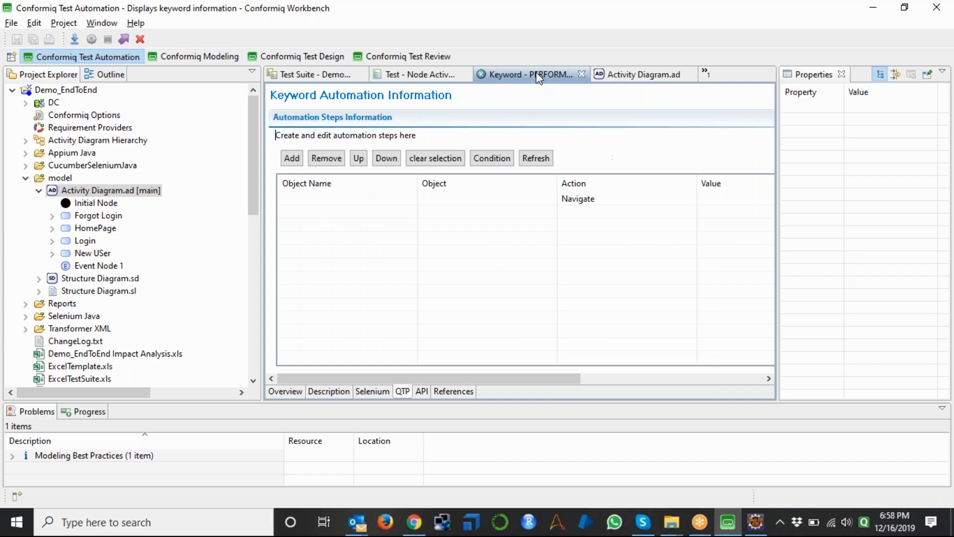
left_click(624, 75)
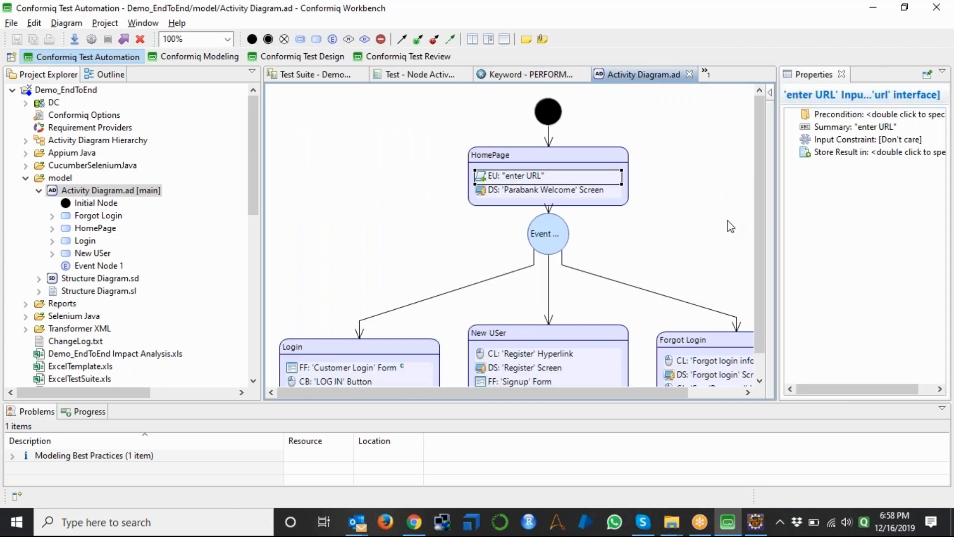
scroll(510, 159, "down", 1)
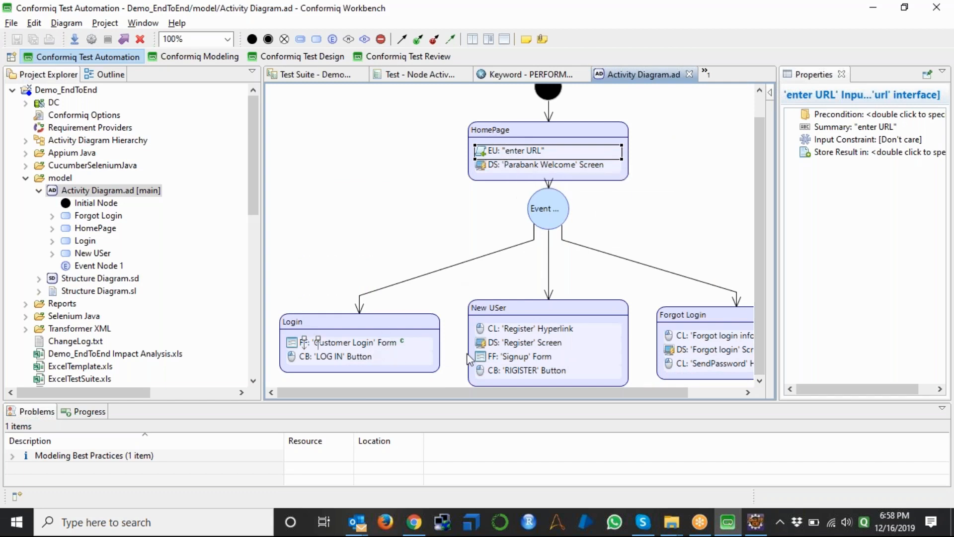
left_click(512, 334)
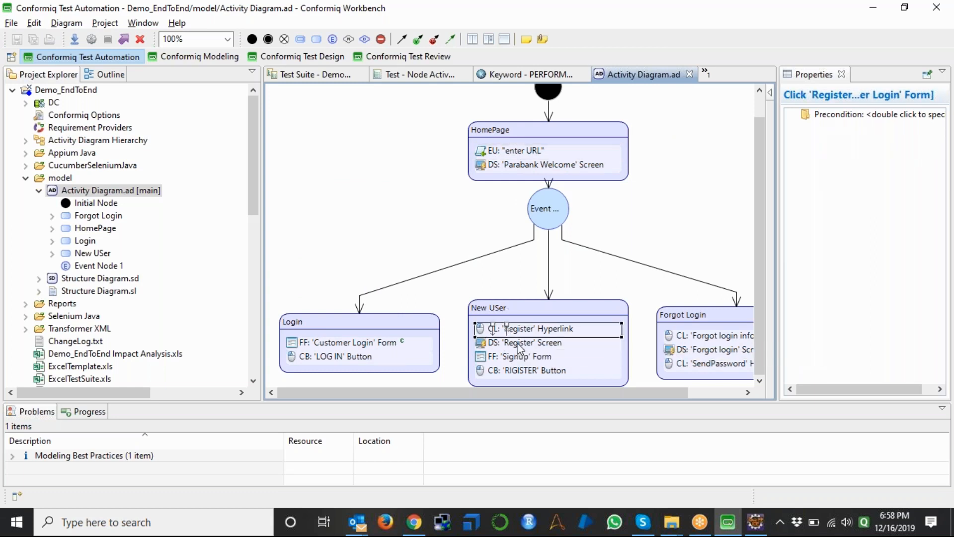
left_click(518, 347)
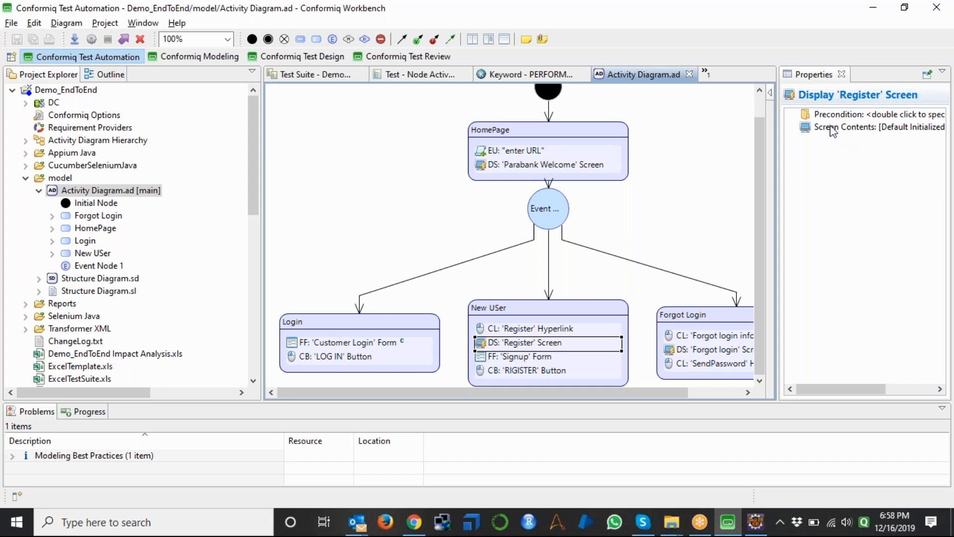
Step: Review the Screen Contents choices for Display 'Register' Screen without changing them, and view the properties of the diagram and the Forgot Login activity
left_click(855, 128)
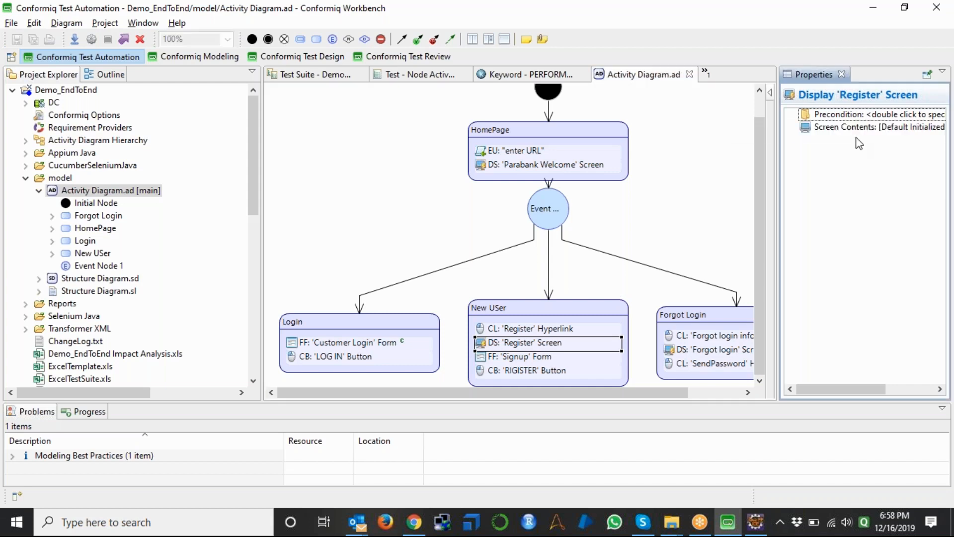
double_click(856, 129)
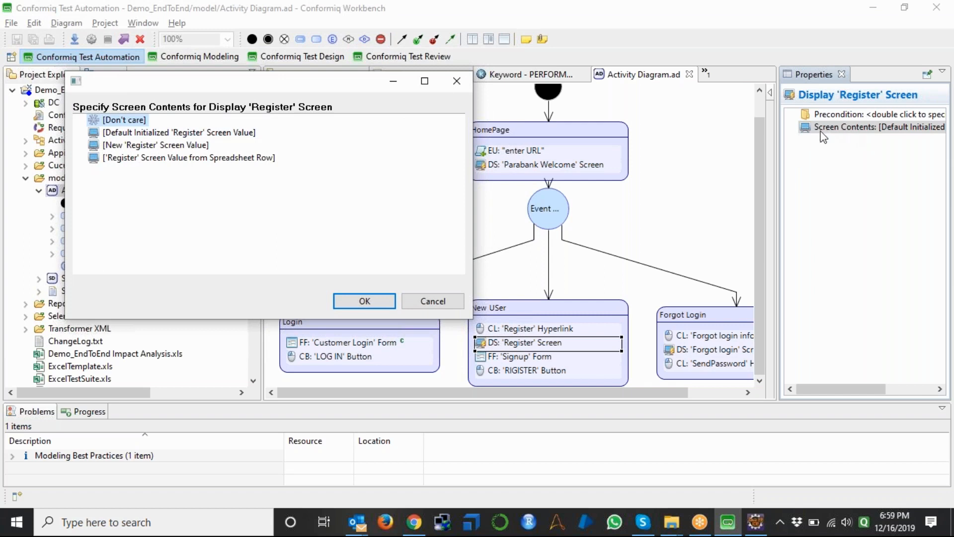
left_click(432, 303)
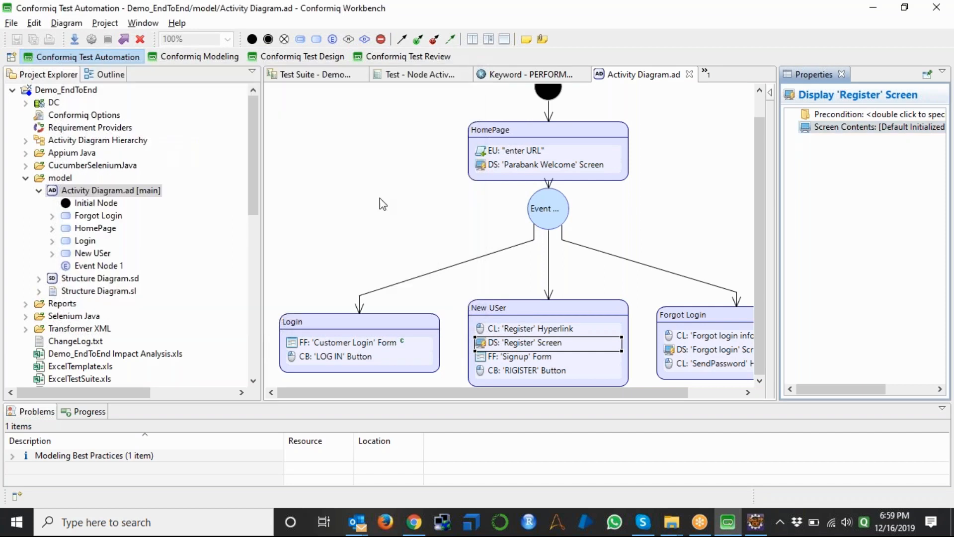
left_click(380, 198)
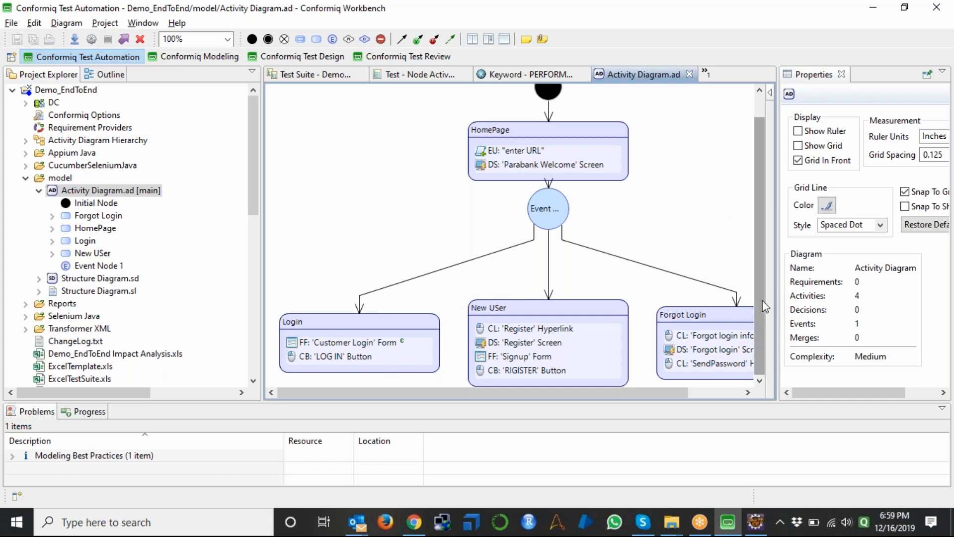
left_click(730, 315)
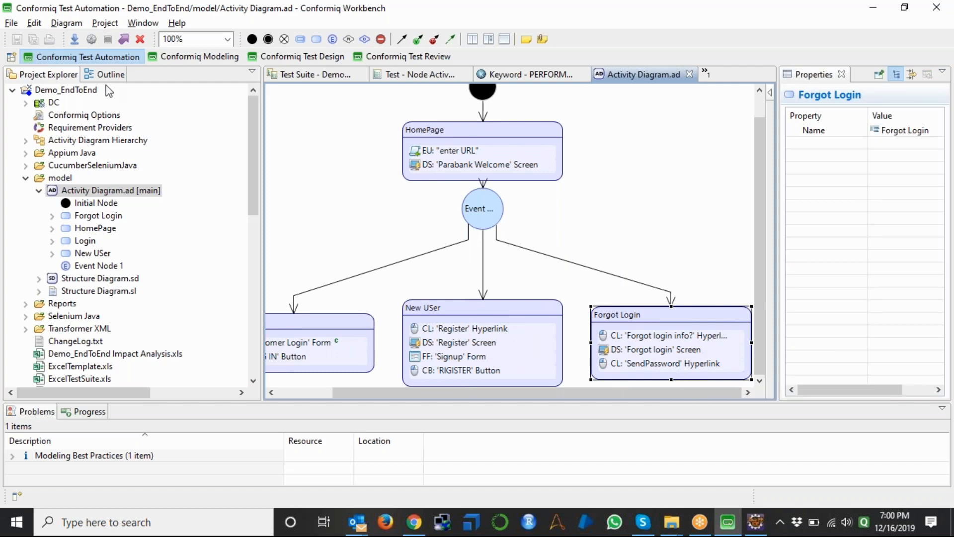
Step: Collapse Activity Diagram.ad, the model folder and the NewTrans project in the project tree
left_click(40, 191)
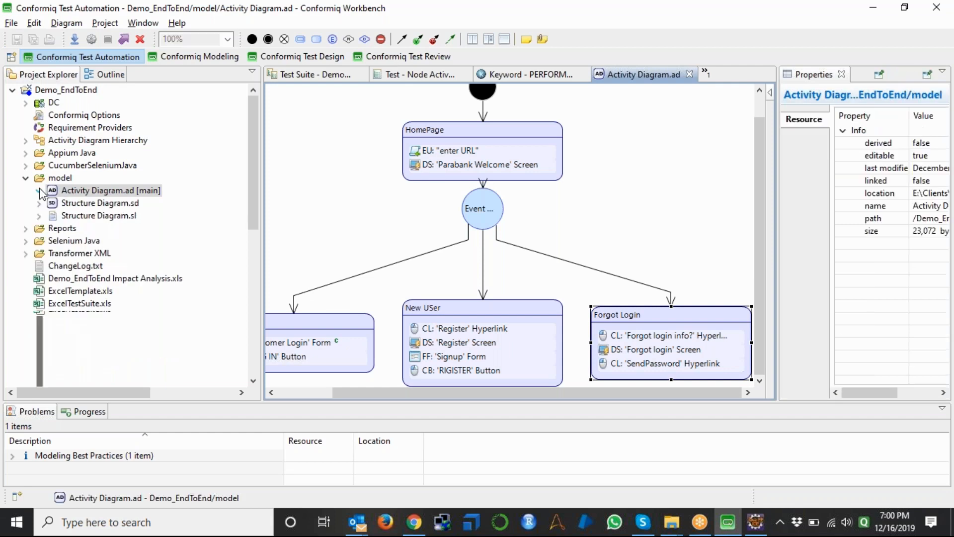
left_click(25, 178)
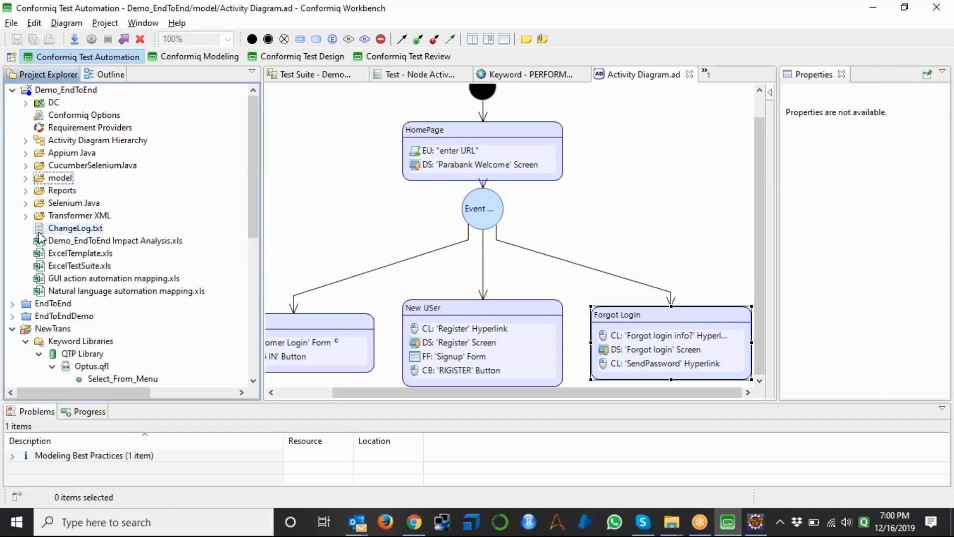
left_click(12, 329)
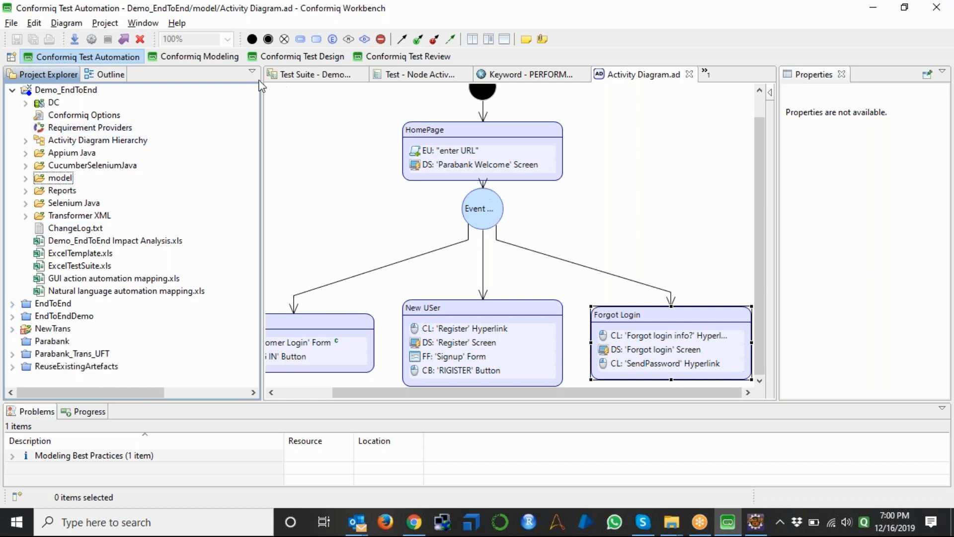
Step: Switch to the Conformiq Test Review perspective and view the Node Activity 'Login' [2] and 'Forgot Login' [2] test cases
left_click(182, 59)
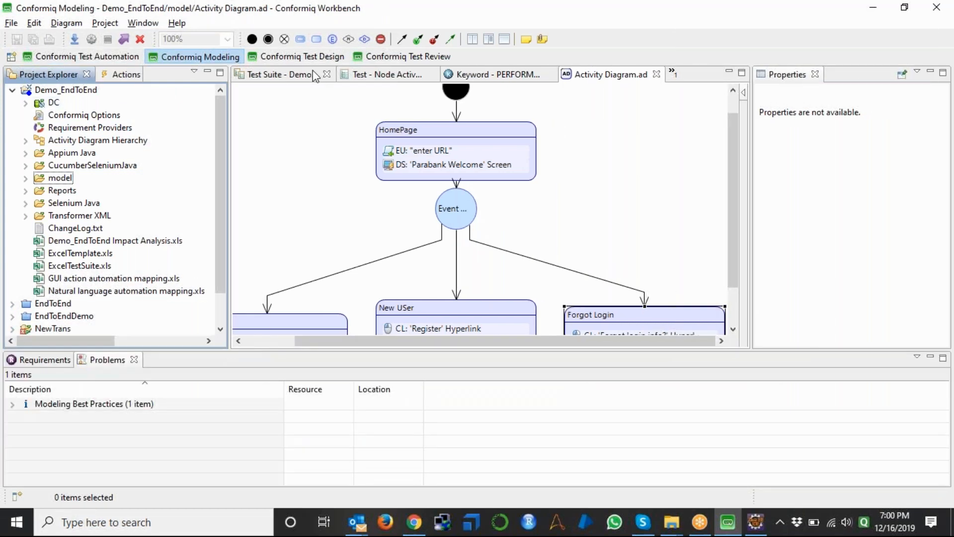
left_click(407, 58)
left_click(126, 130)
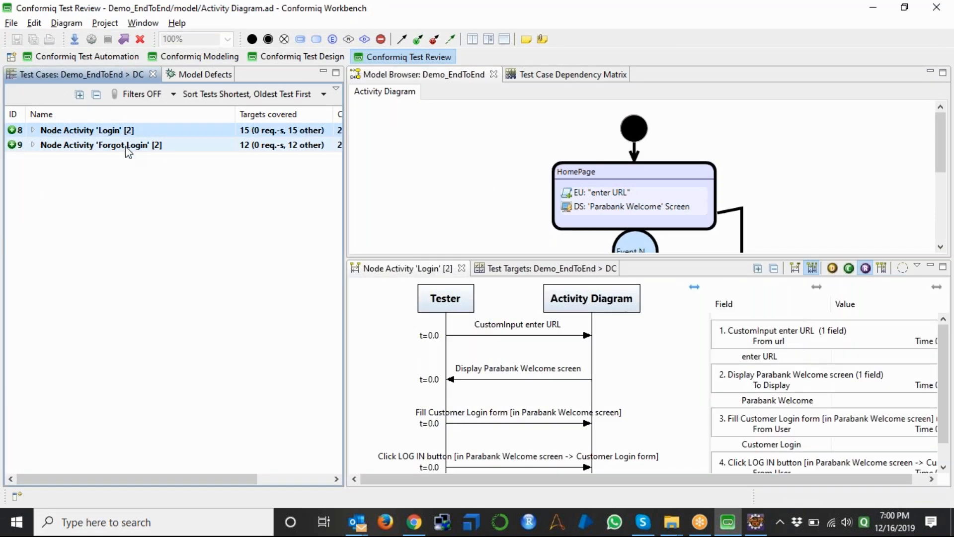
left_click(126, 145)
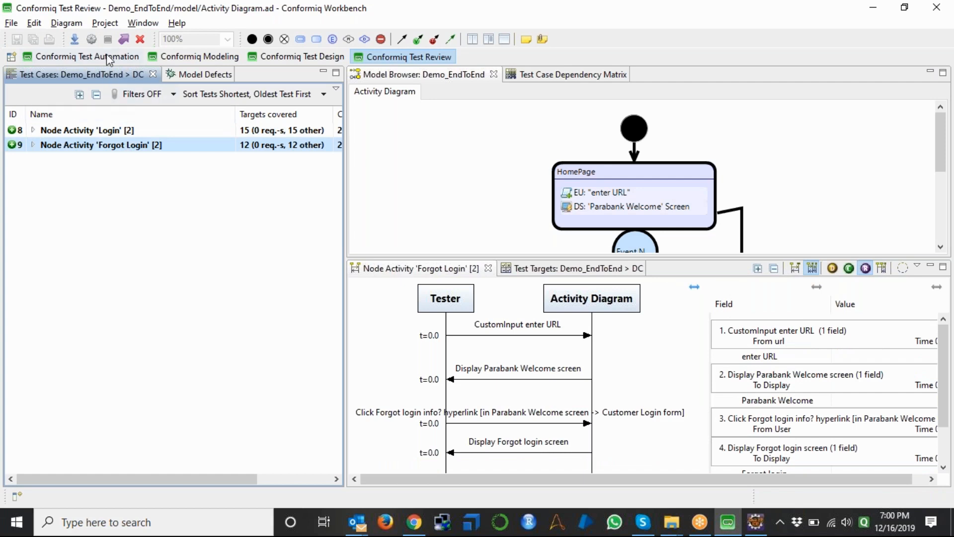
Step: Return to the Conformiq Modeling perspective and show the New USer activity's properties and actions in the diagram
left_click(168, 57)
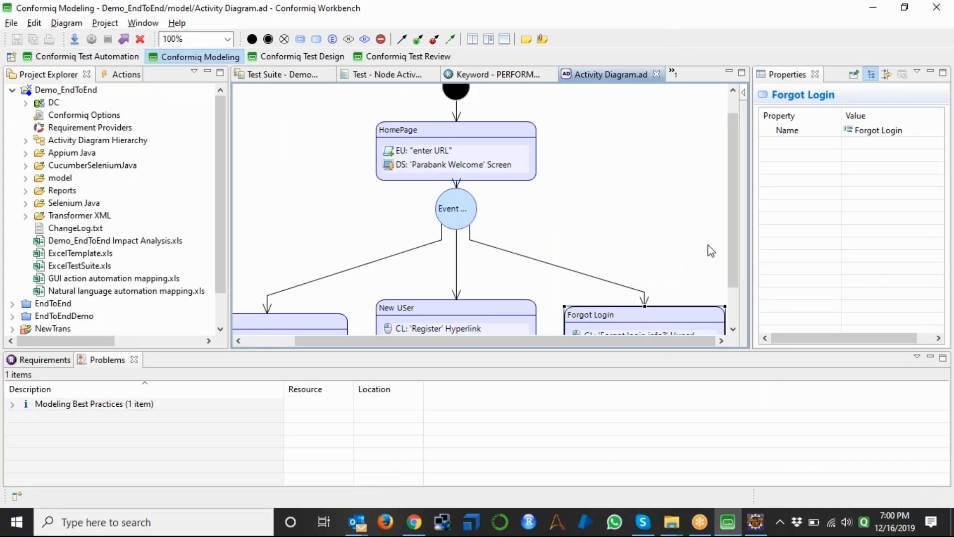
scroll(732, 248, "down", 2)
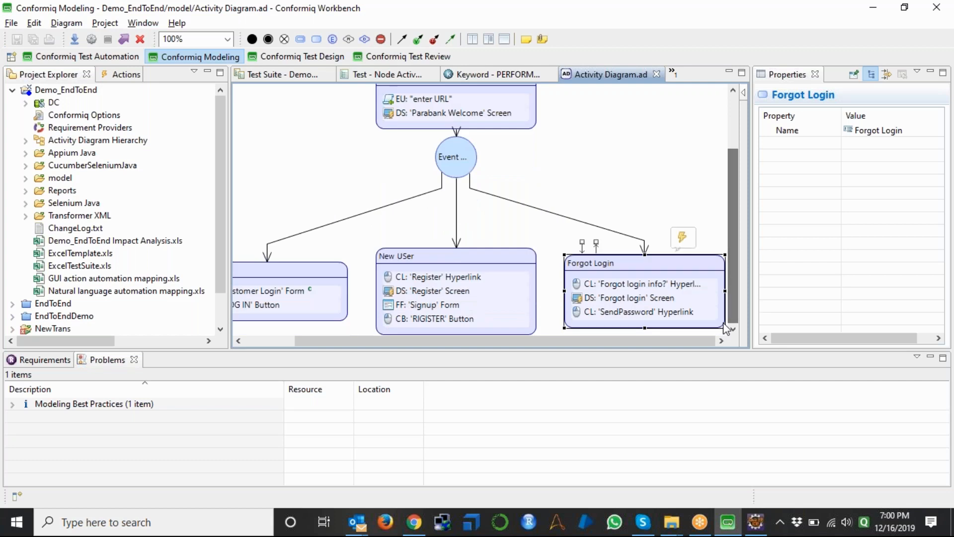
left_click(503, 264)
mouse_move(504, 263)
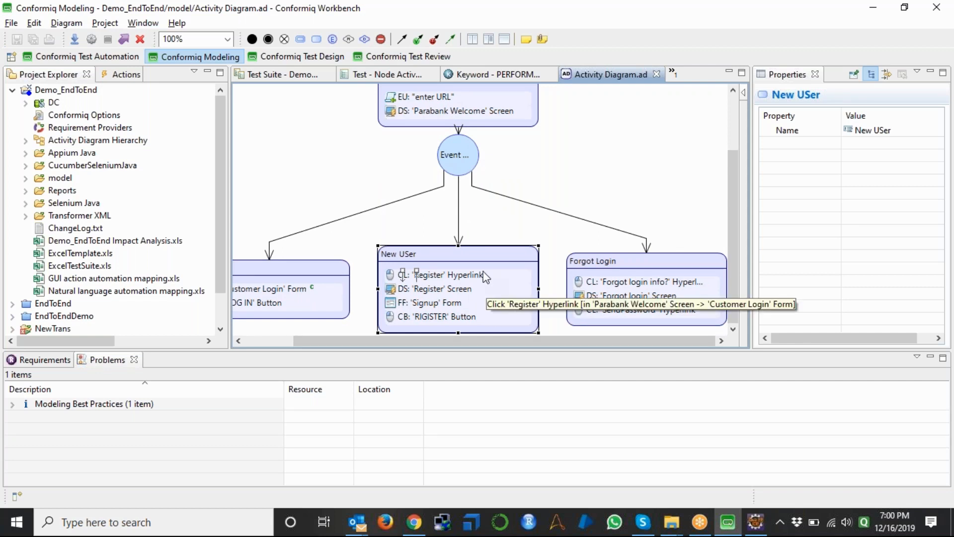
Step: Show the available modeling actions and collapse the Custom Input, Display Screen and User Entry groups
left_click(131, 76)
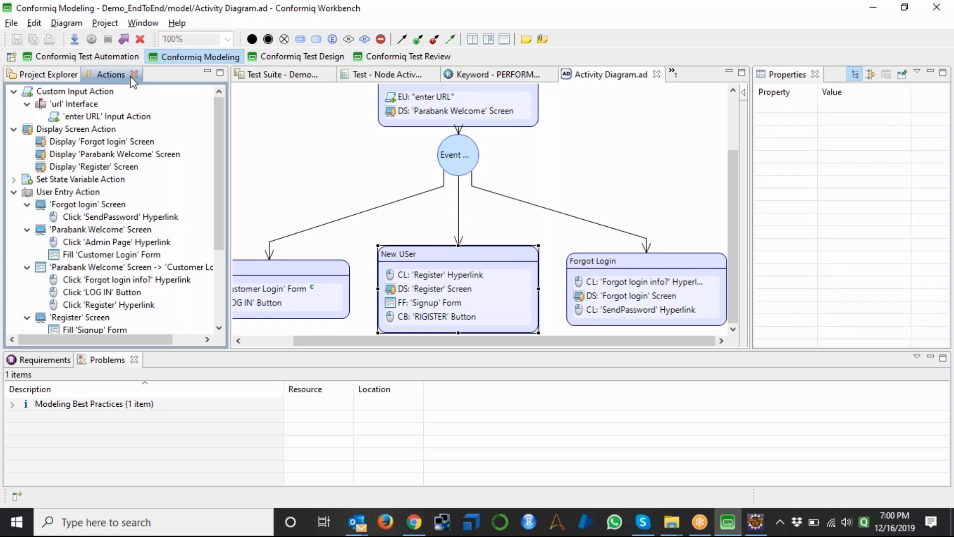
left_click(14, 92)
left_click(13, 103)
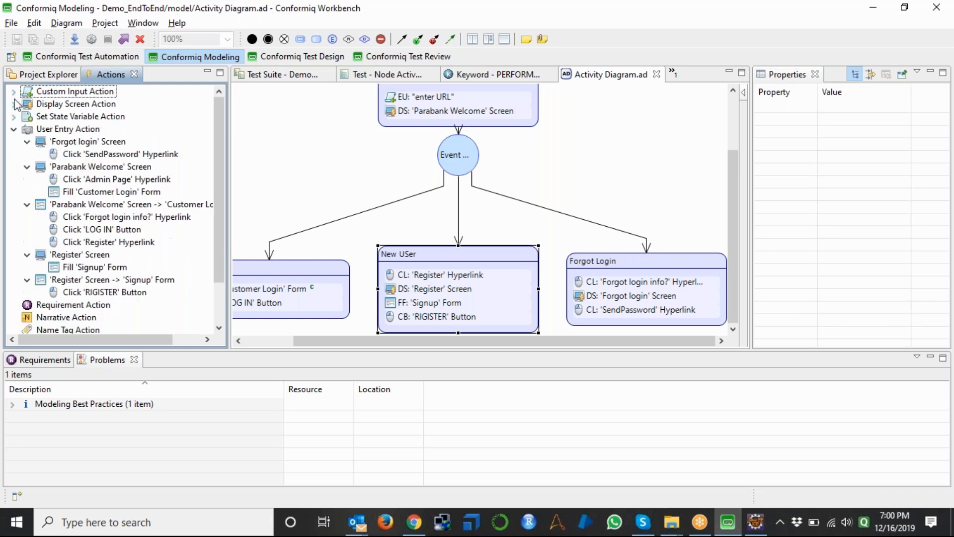
left_click(14, 129)
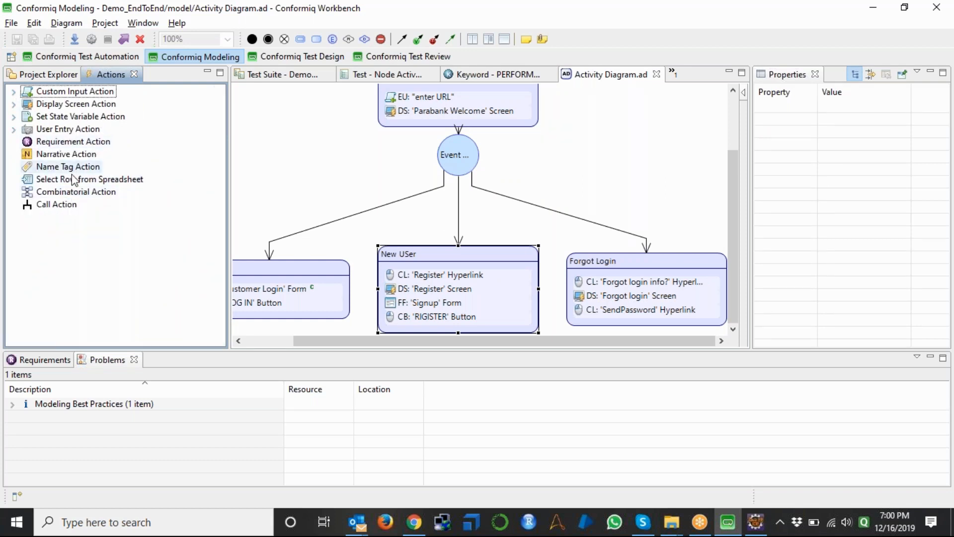
Step: Add a Requirement Action between New USer's 'Signup' Form and 'RIGISTER' Button actions, set its priority to 6, and save the diagram
left_click_drag(73, 141, 405, 319)
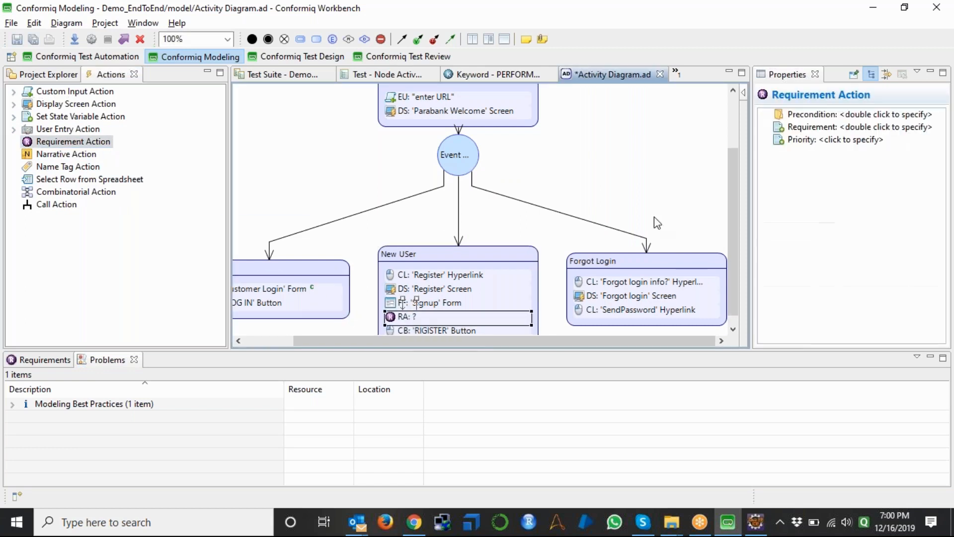
left_click(827, 139)
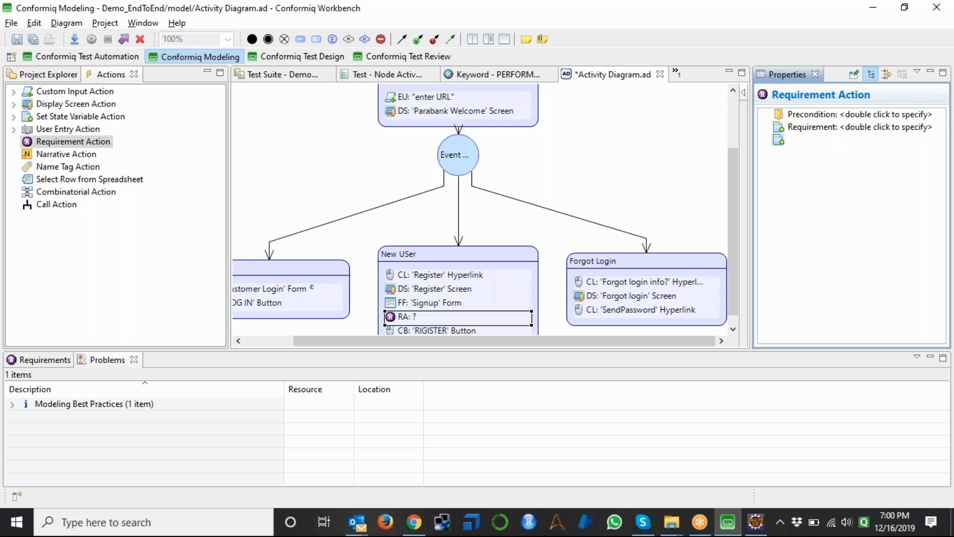
key("Return")
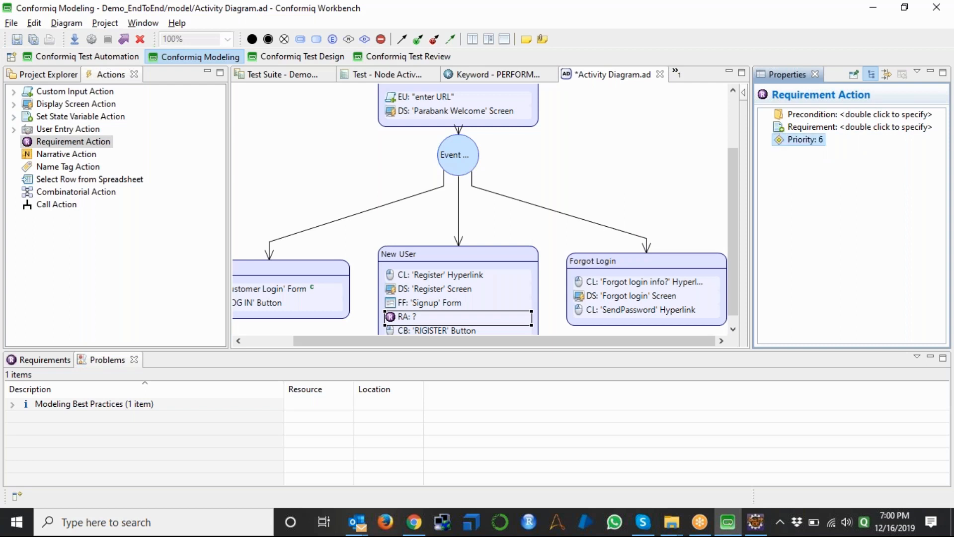
key("ctrl+s")
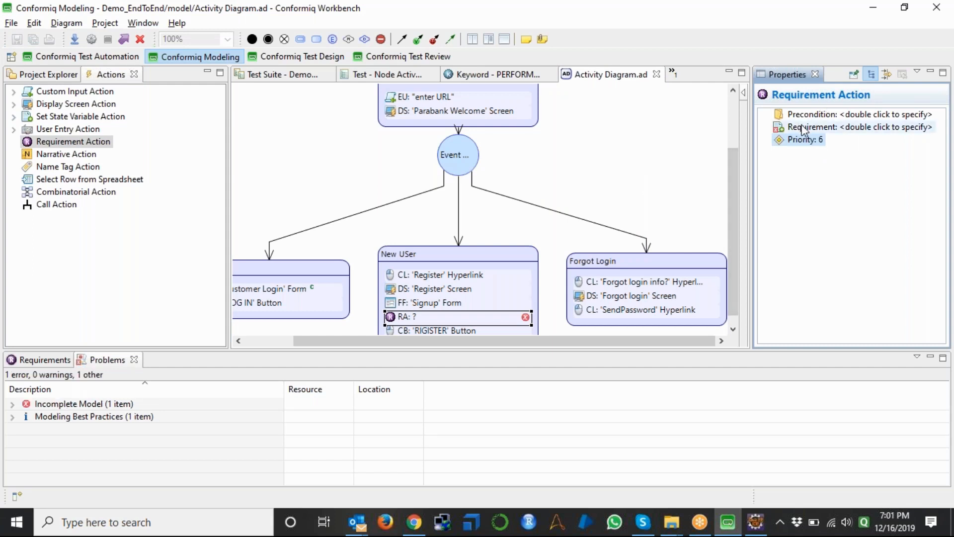
Step: Delete the Requirement Action from the New USer activity and save the diagram
left_click(639, 270)
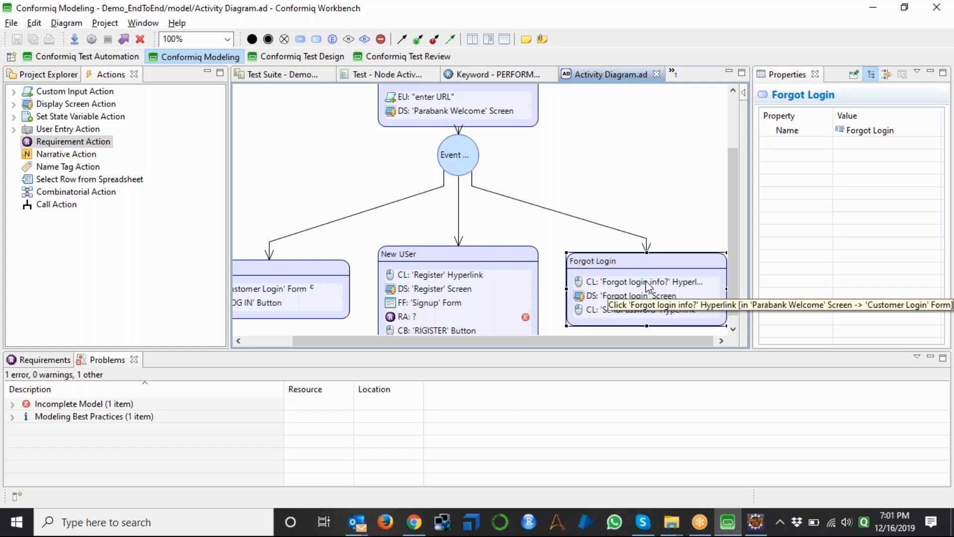
left_click(424, 318)
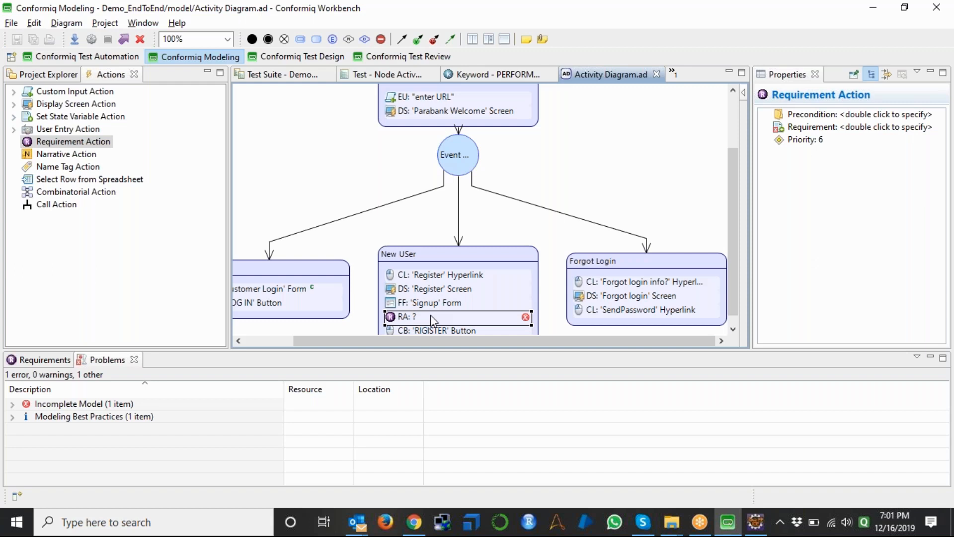
right_click(463, 315)
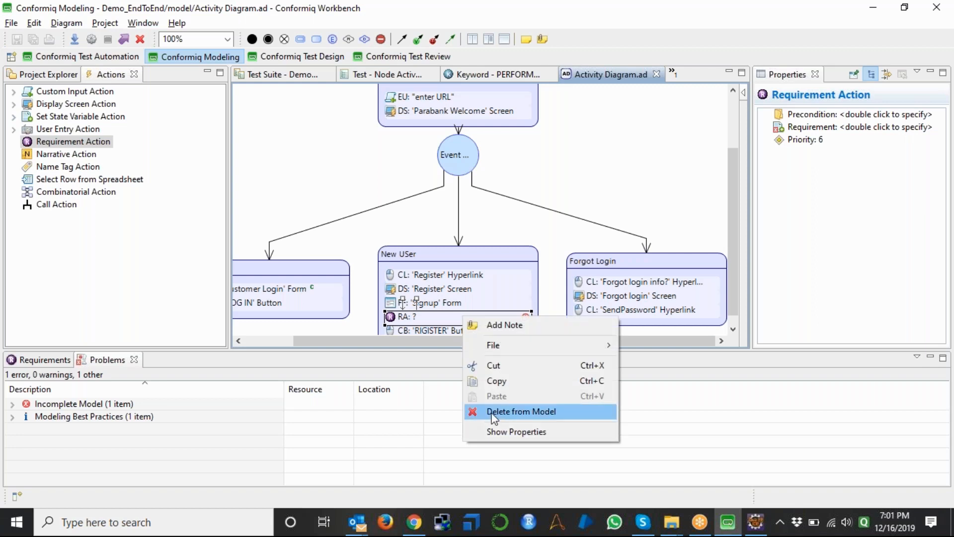
left_click(521, 411)
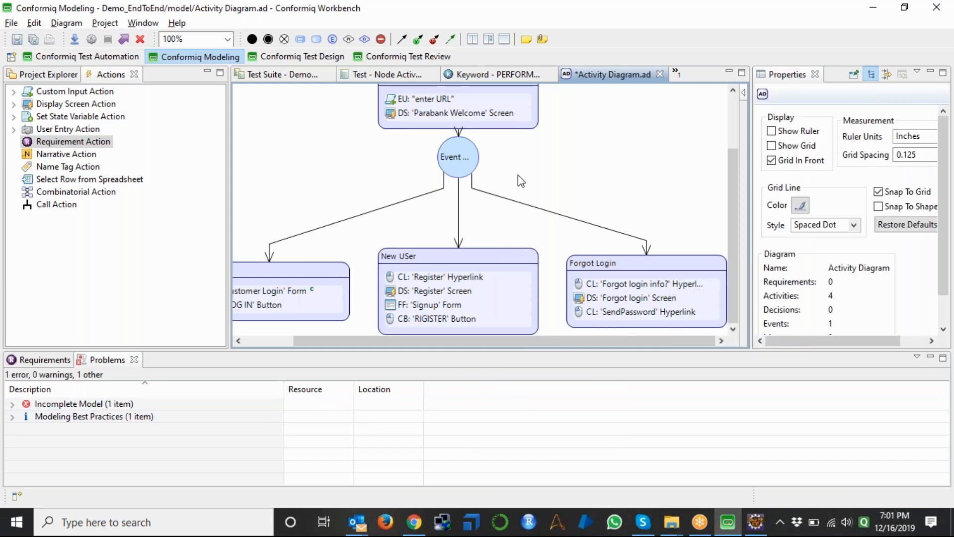
mouse_move(520, 180)
key("ctrl+s")
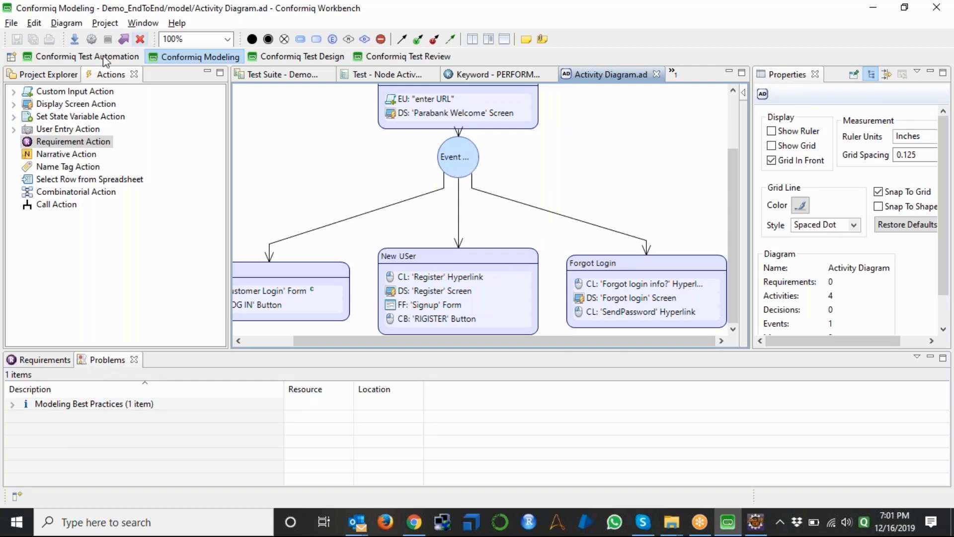
Step: Show the project tree, review the properties of the enter URL, 'Register' Hyperlink and 'Signup' Form actions, and minimize the Requirements and Problems views
left_click(49, 75)
left_click(298, 167)
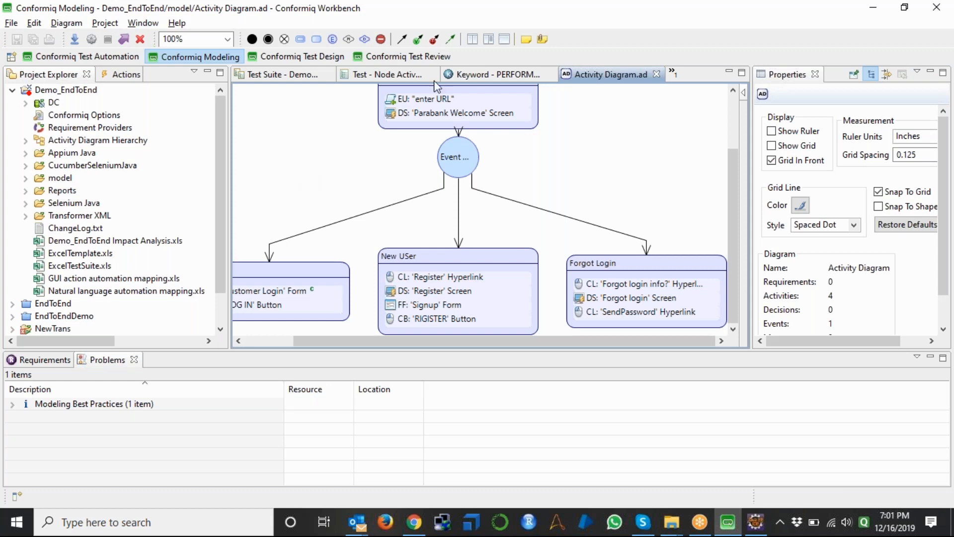
left_click(440, 100)
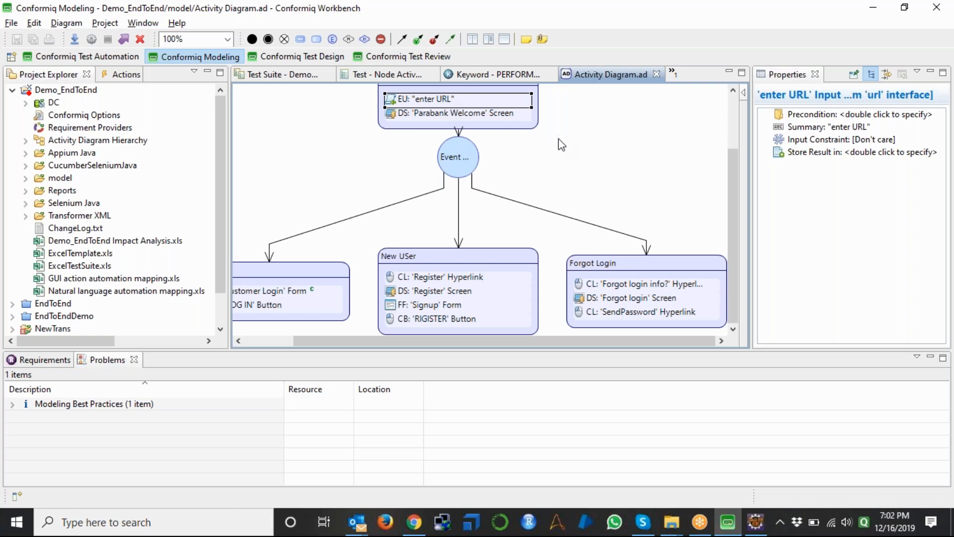
mouse_move(561, 144)
left_click(472, 279)
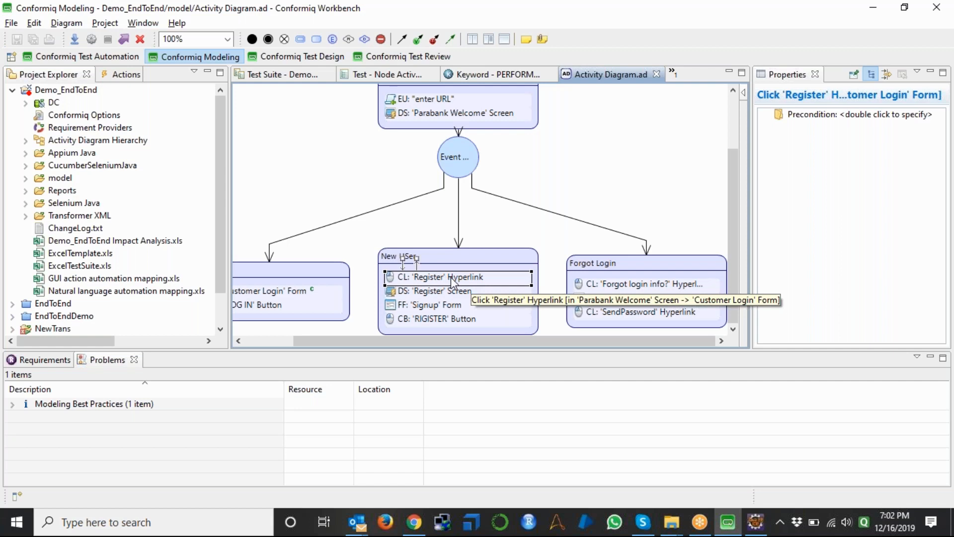
left_click(436, 307)
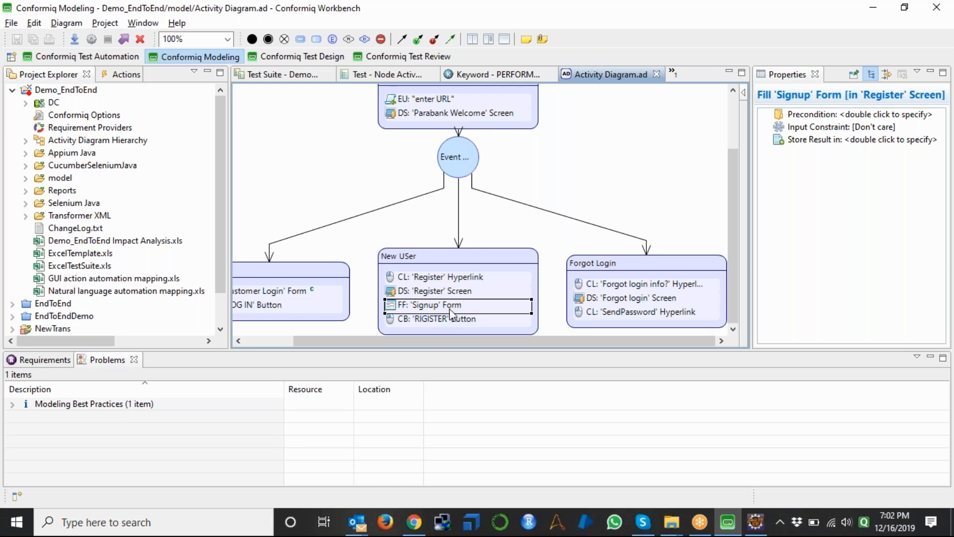
left_click(929, 360)
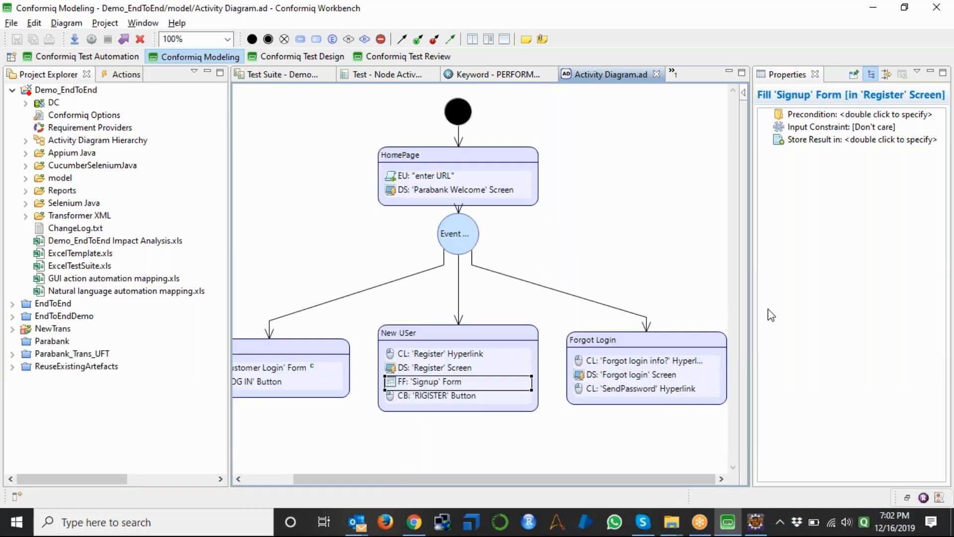